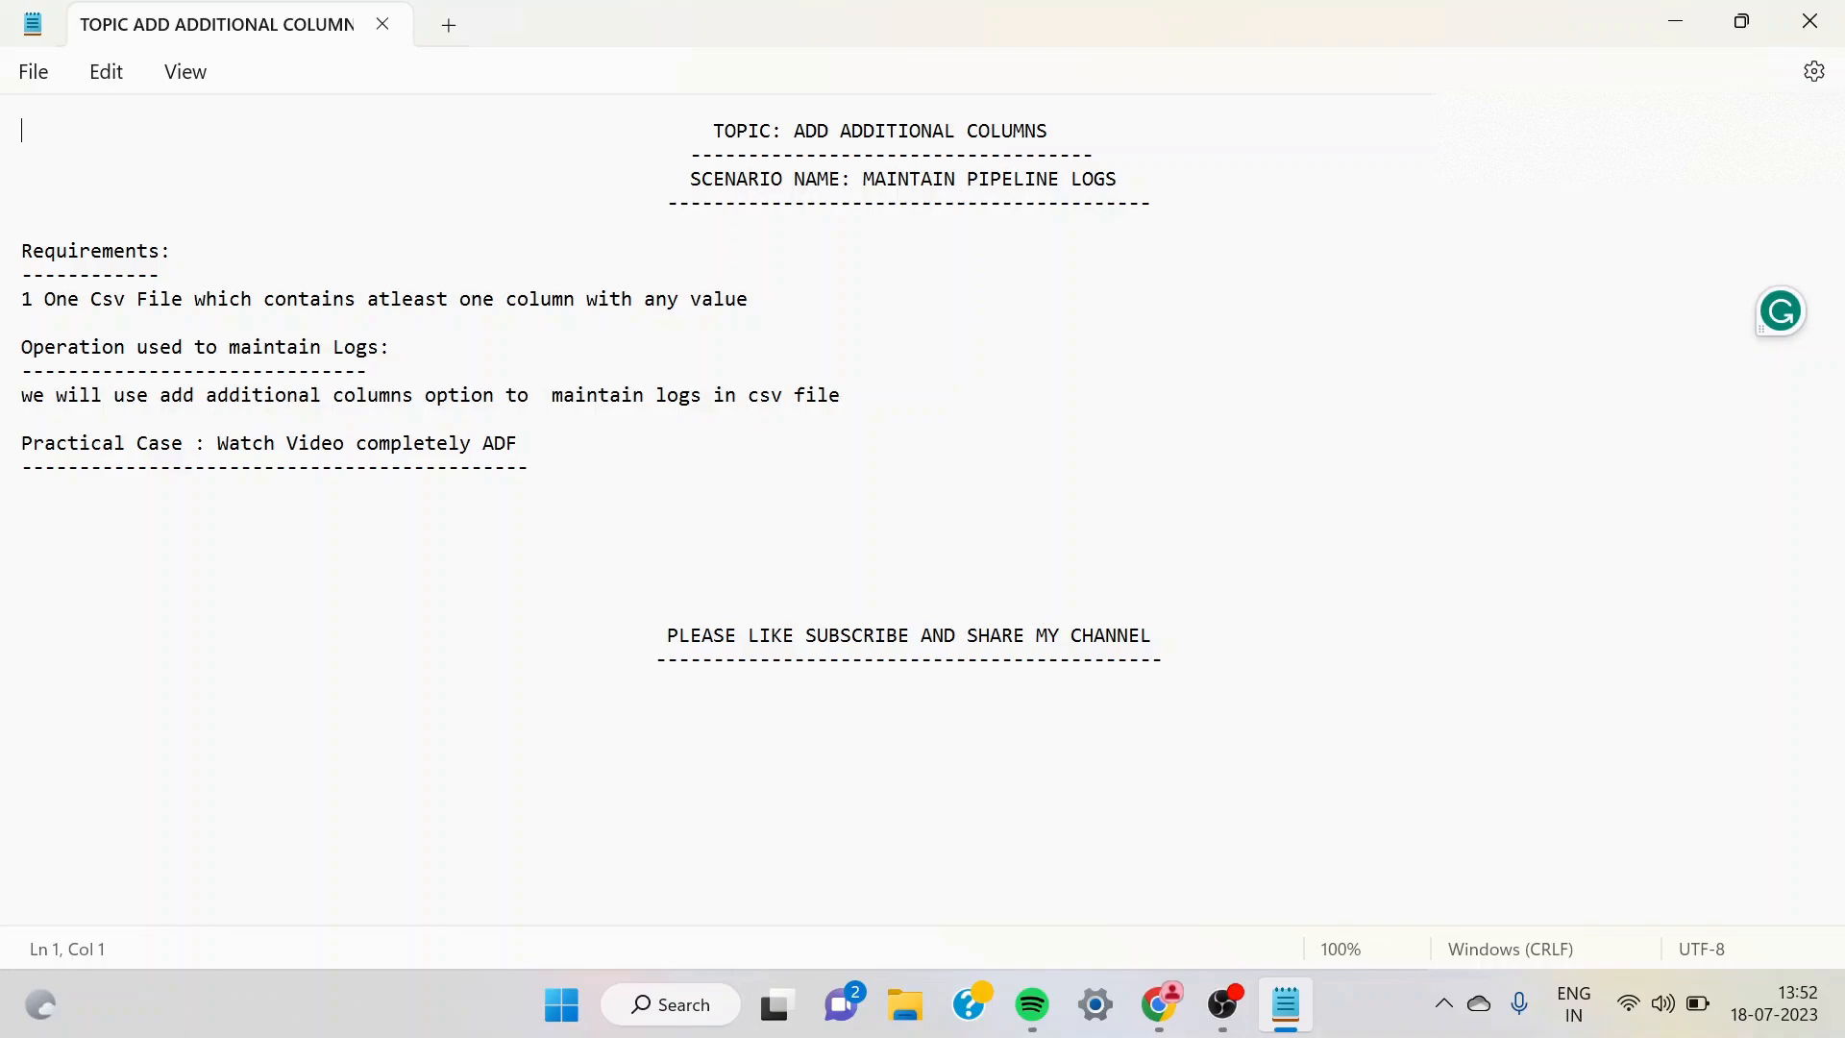
- Review the notes on the topic, the CSV file requirement and the additional columns operation
{"action": "left_click_drag", "start_coordinate": [794, 132], "coordinate": [1048, 131]}
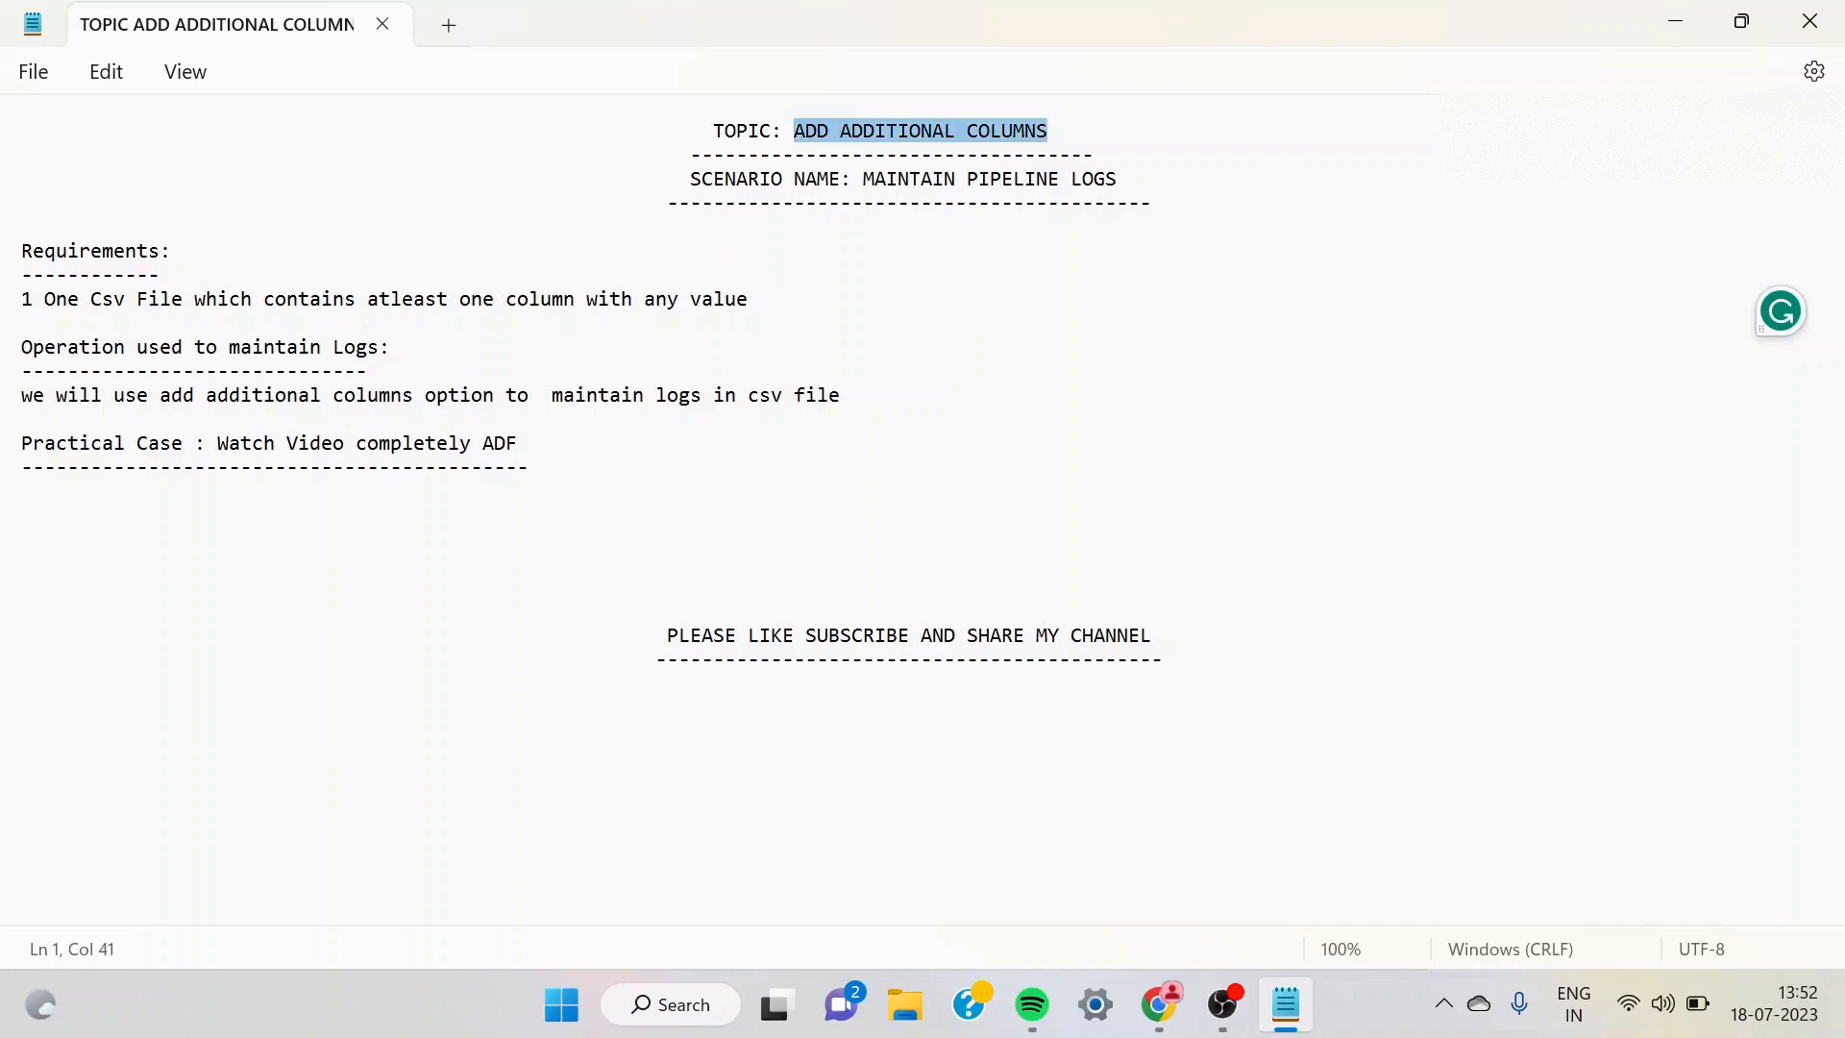
{"action": "left_click", "coordinate": [1096, 154]}
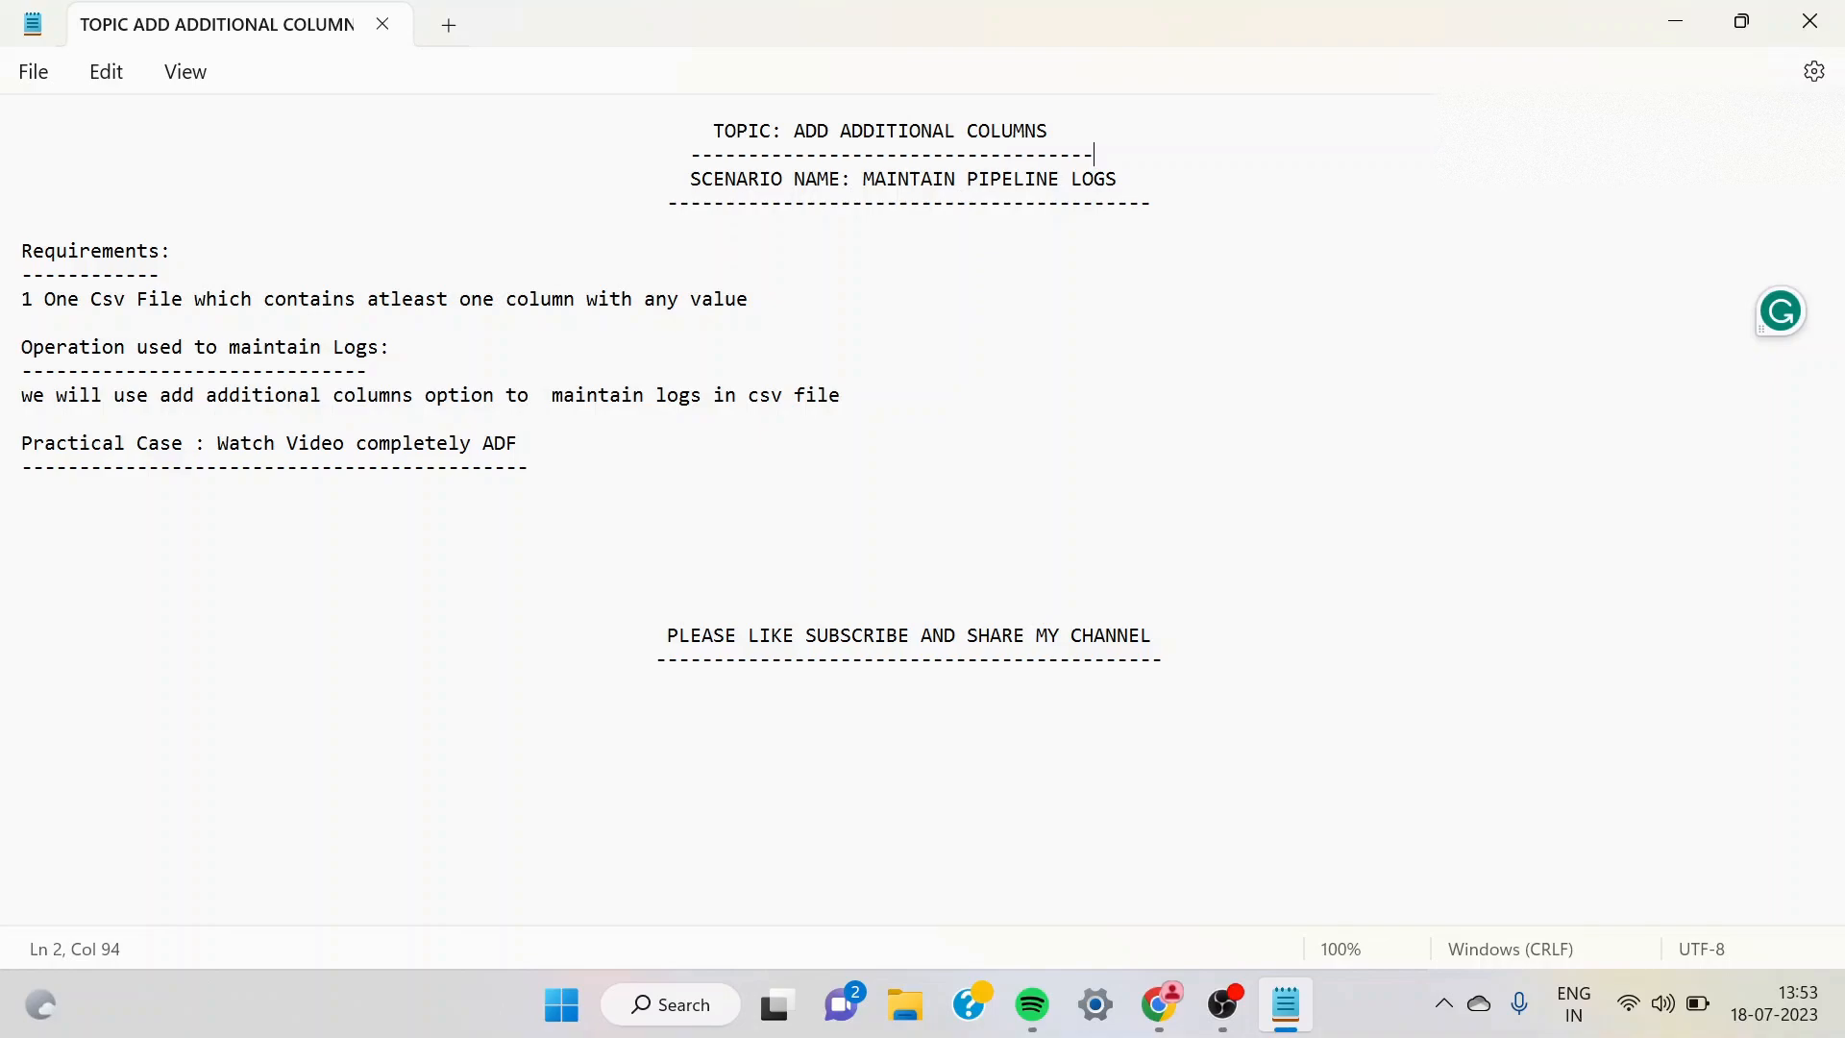
{"action": "double_click", "coordinate": [759, 300]}
{"action": "left_click_drag", "start_coordinate": [748, 300], "coordinate": [45, 300]}
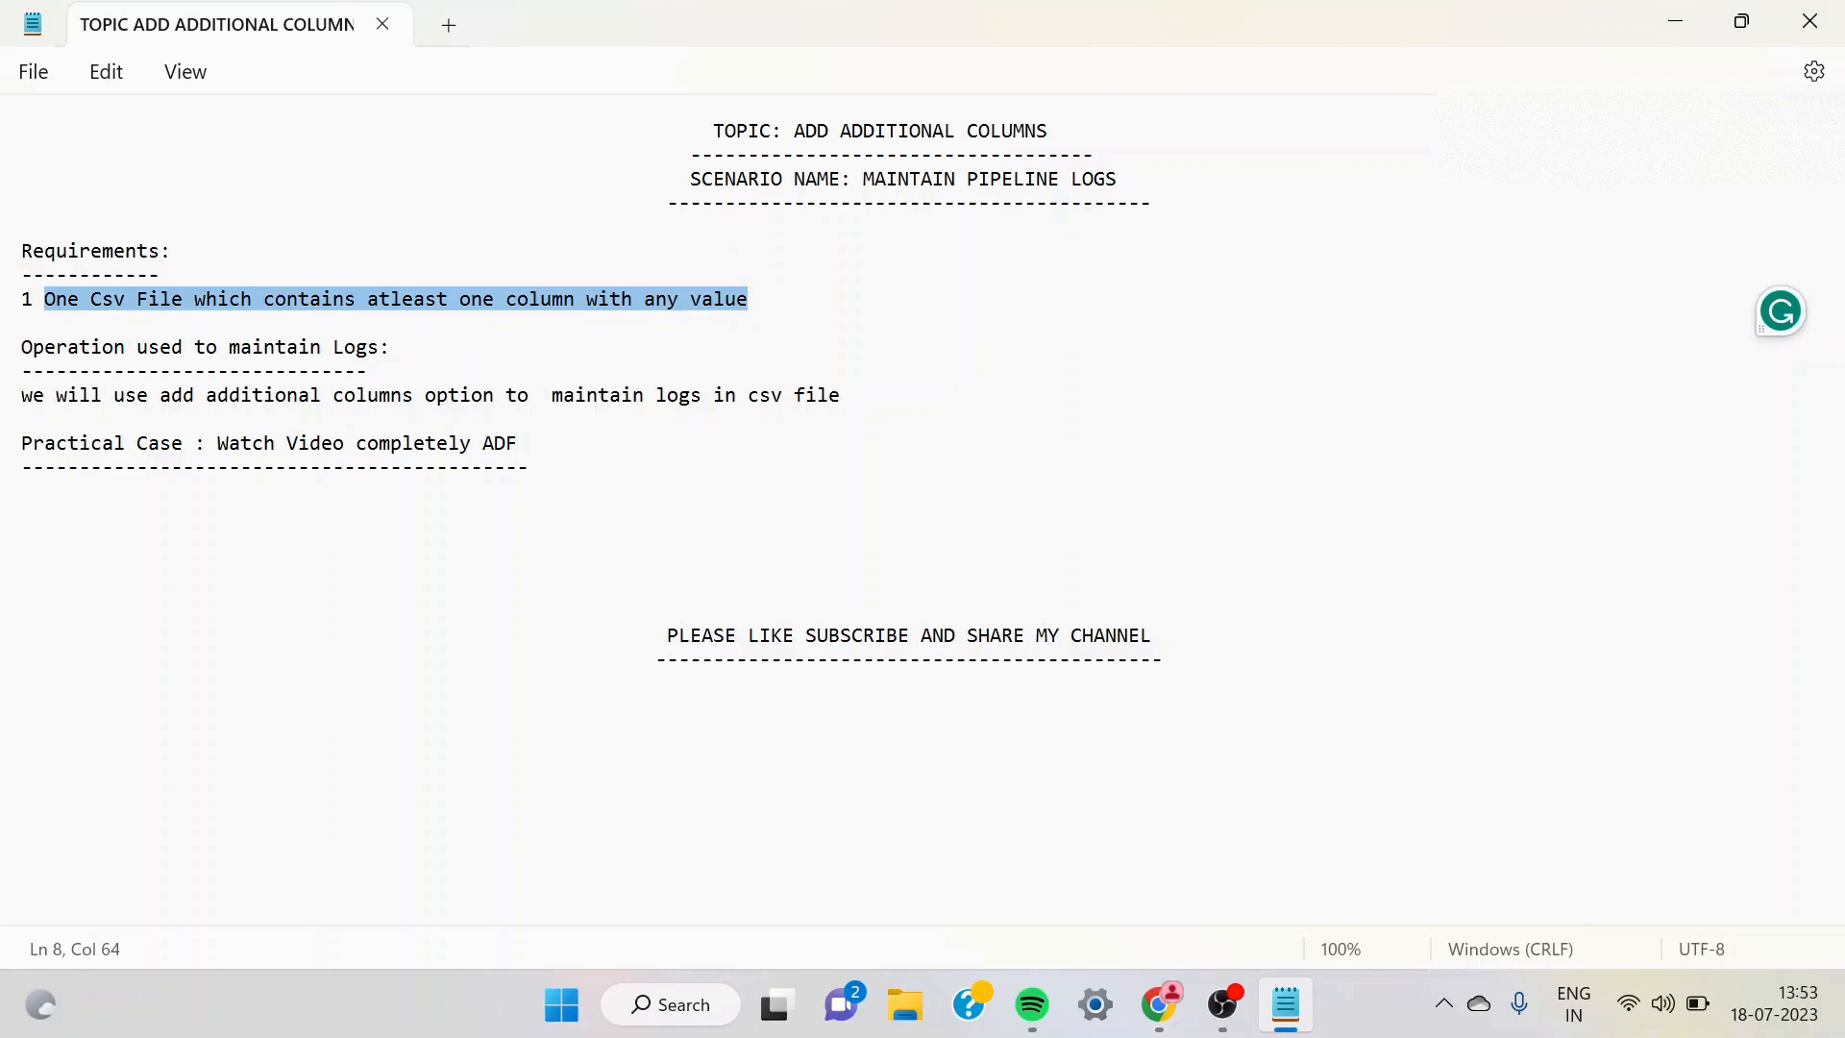
{"action": "left_click", "coordinate": [754, 300]}
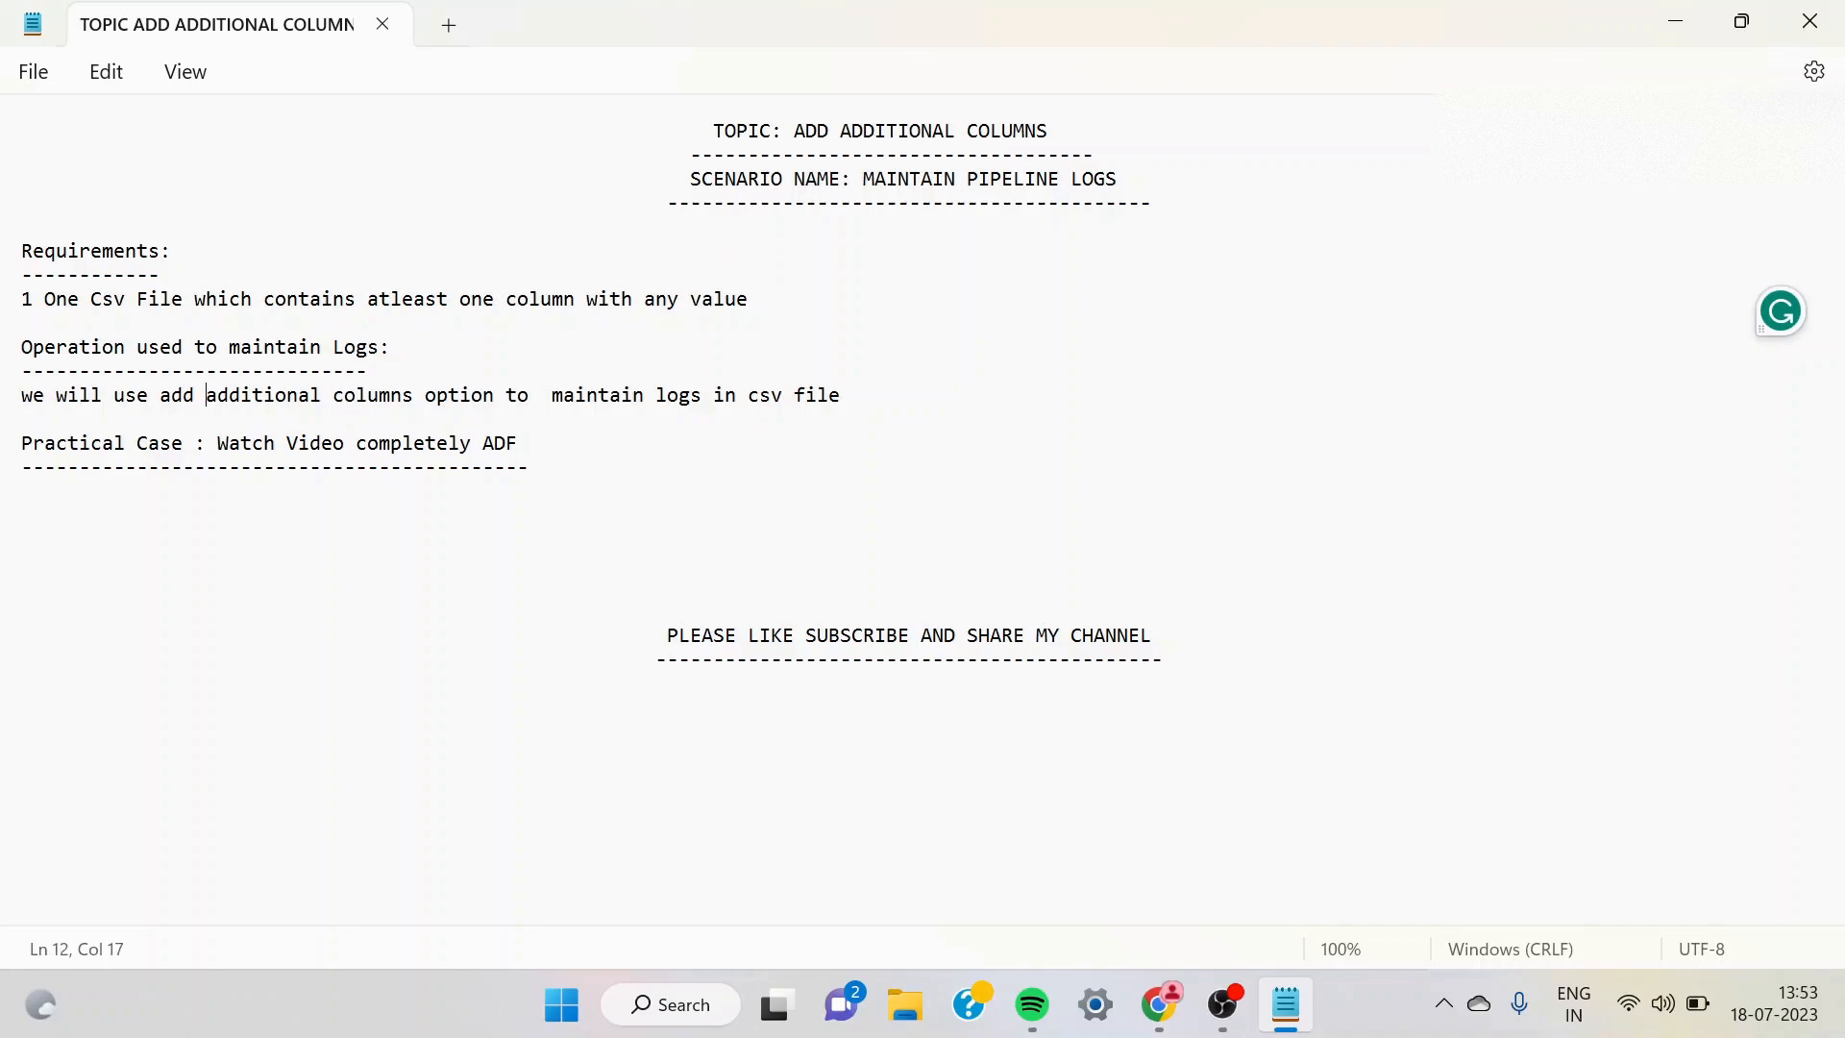
{"action": "left_click_drag", "start_coordinate": [206, 395], "coordinate": [413, 395]}
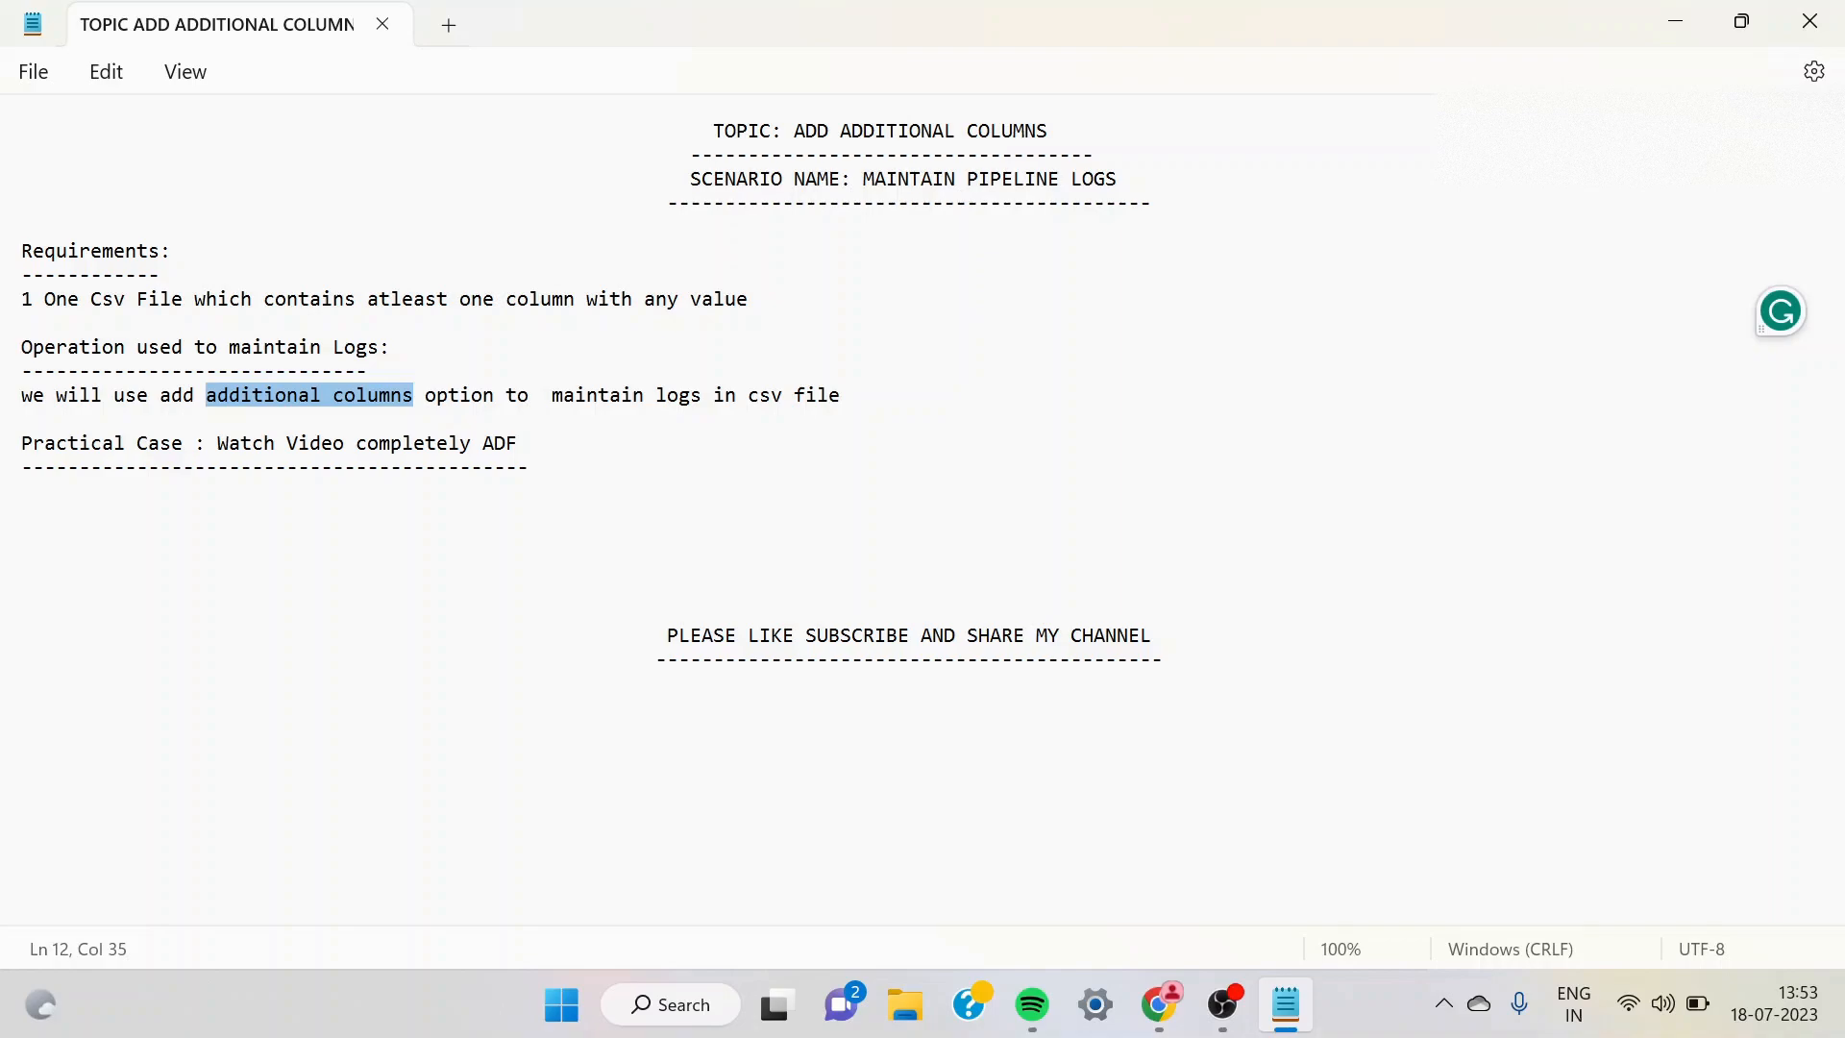
{"action": "left_click_drag", "start_coordinate": [44, 299], "coordinate": [759, 299]}
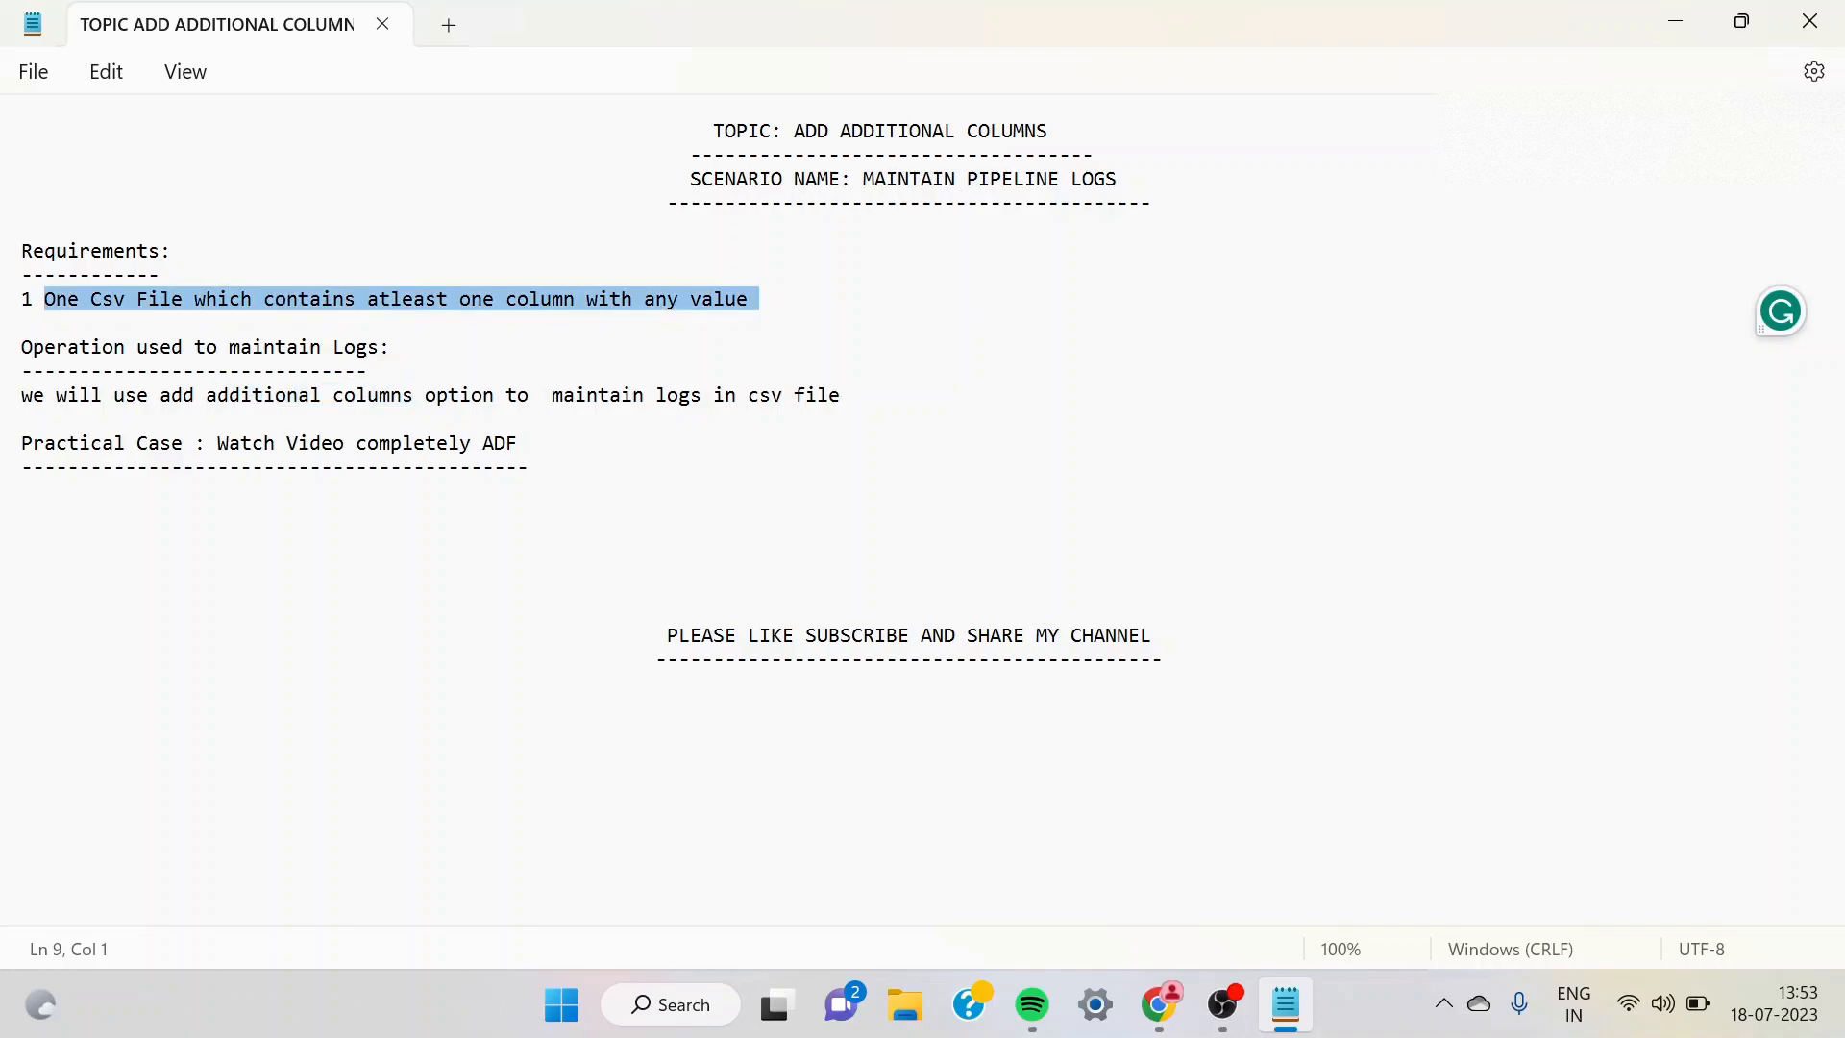
- Switch to the Azure portal in the browser and inspect the contents of Log.csv in adlscontainer's temp folder
{"action": "left_click", "coordinate": [1159, 1004]}
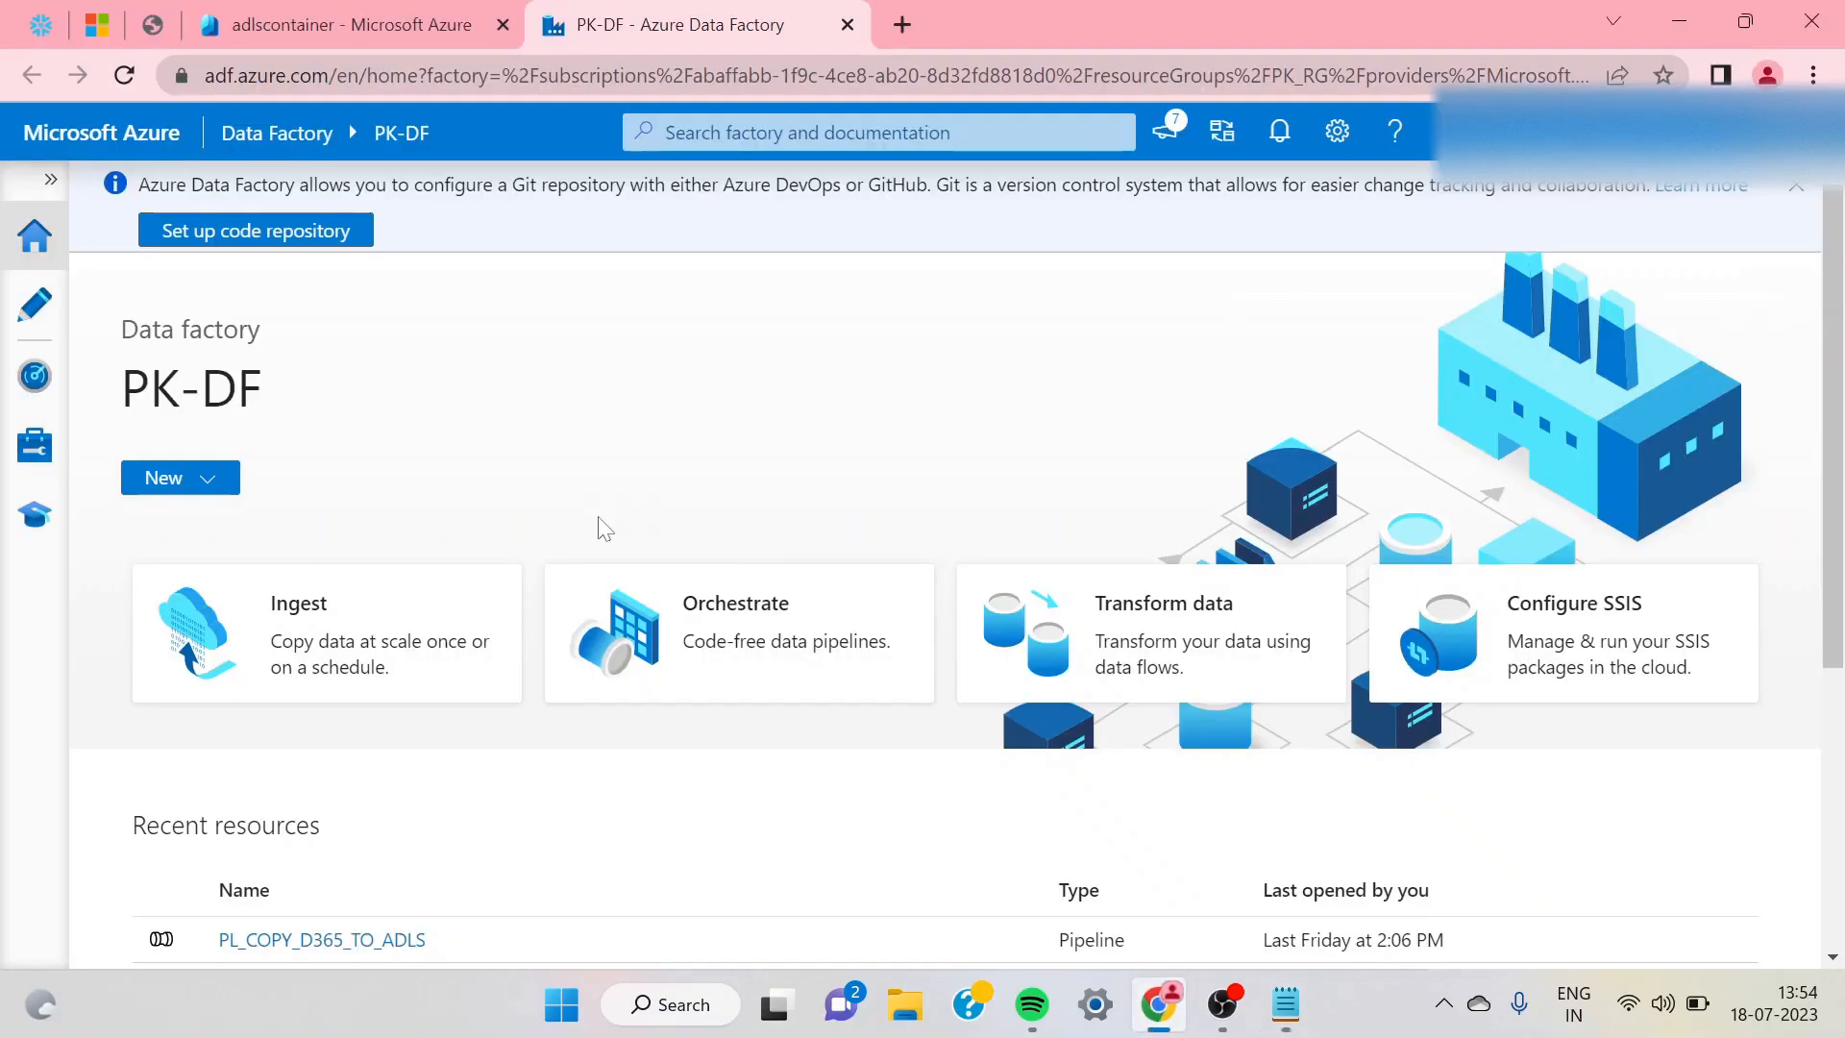
{"action": "left_click", "coordinate": [300, 24]}
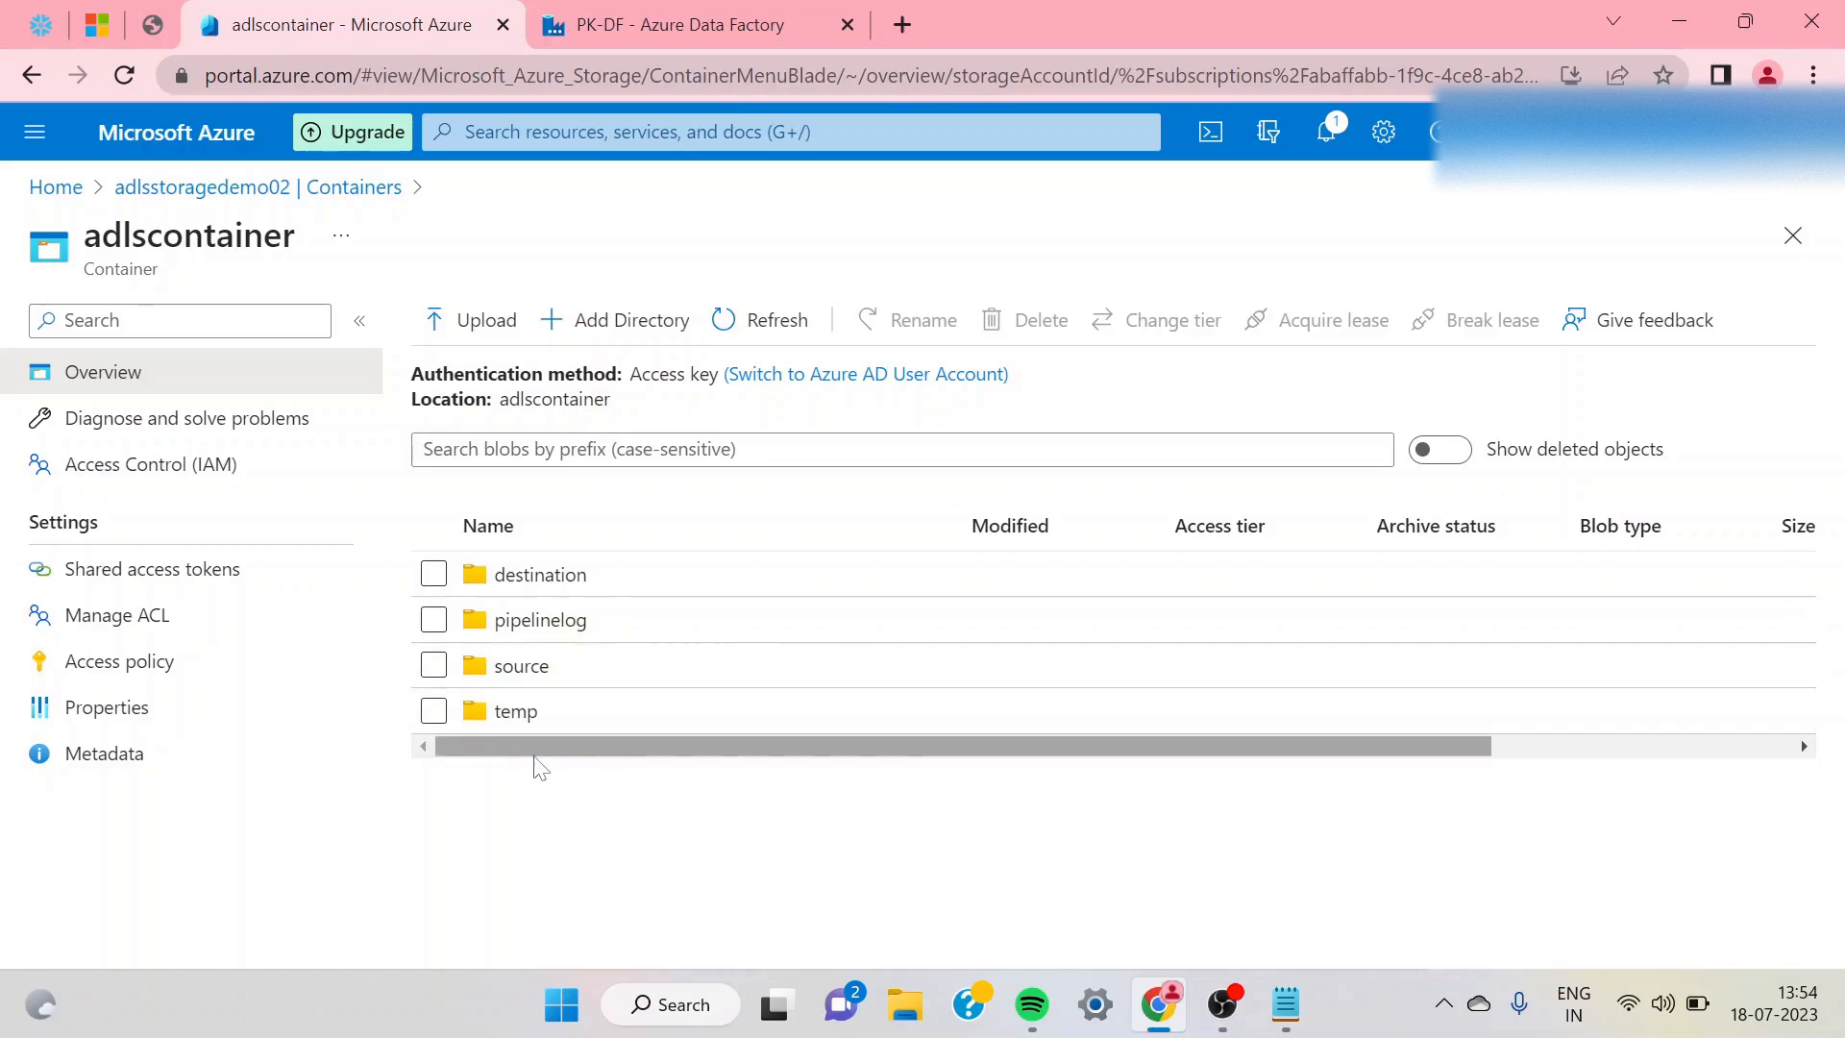
{"action": "left_click", "coordinate": [515, 712]}
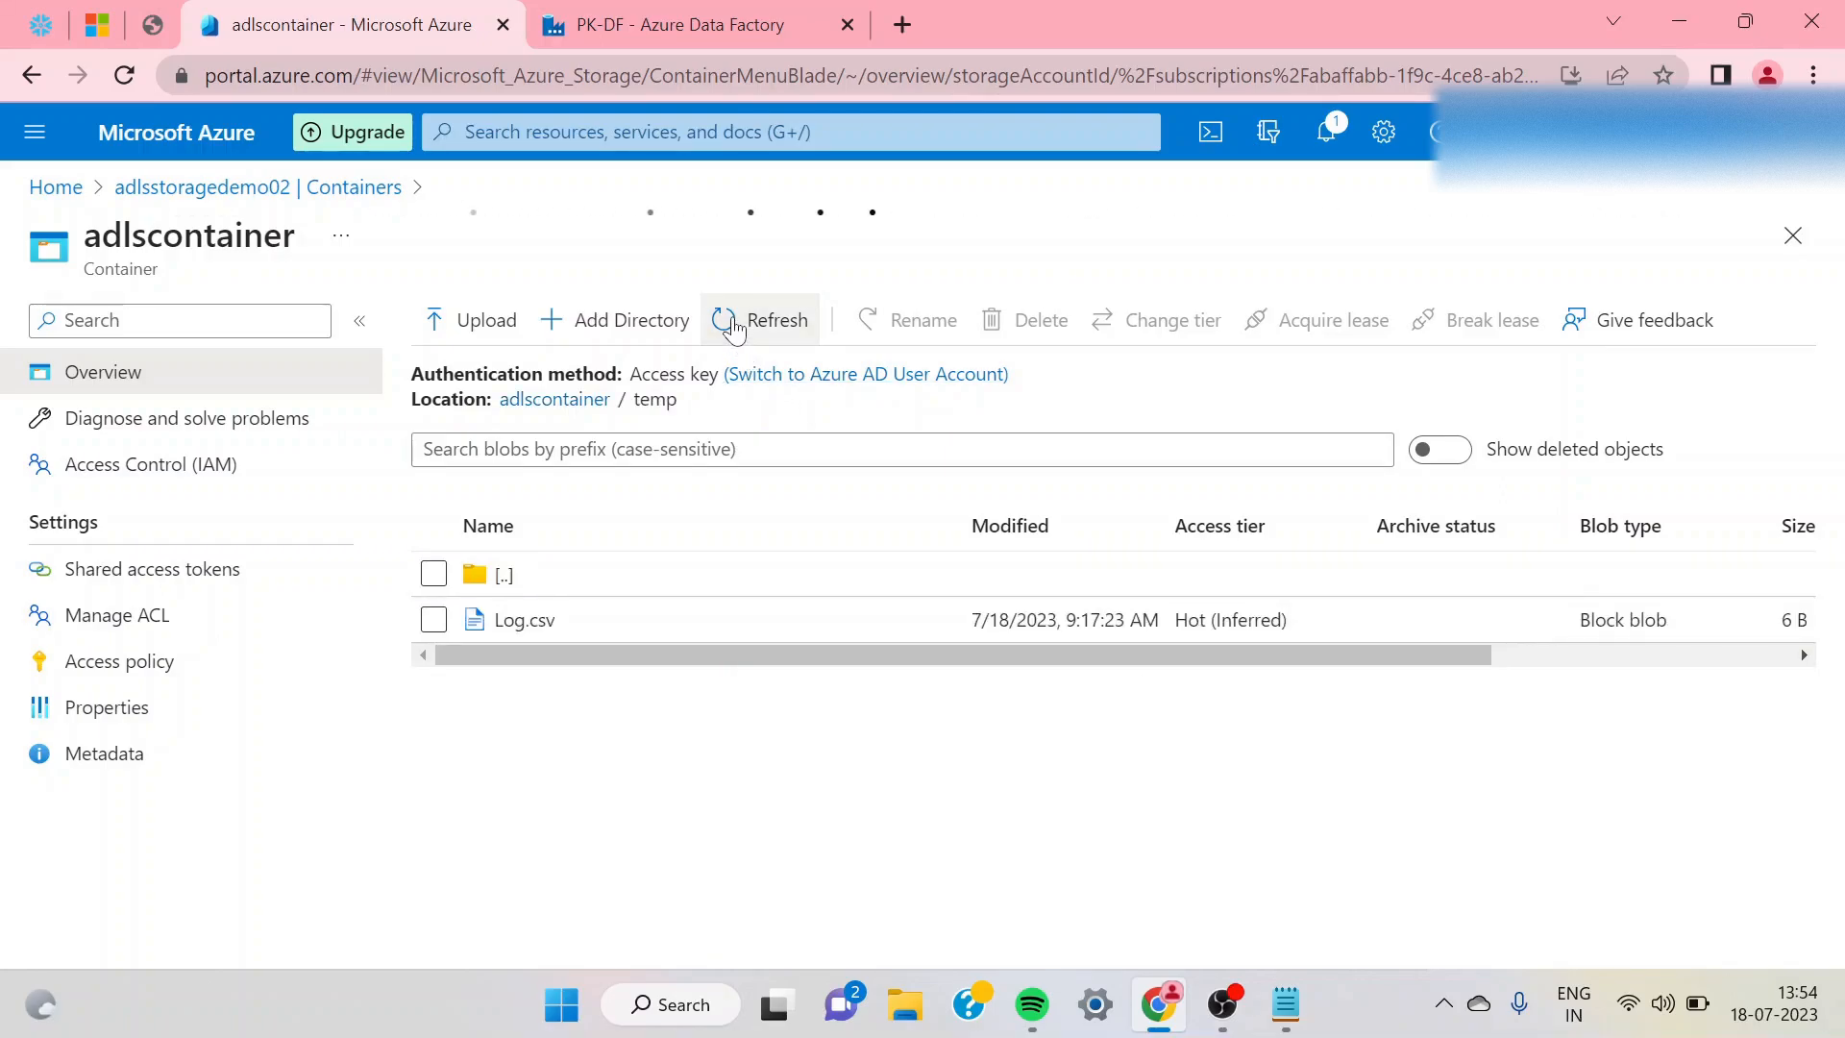
{"action": "left_click", "coordinate": [524, 622]}
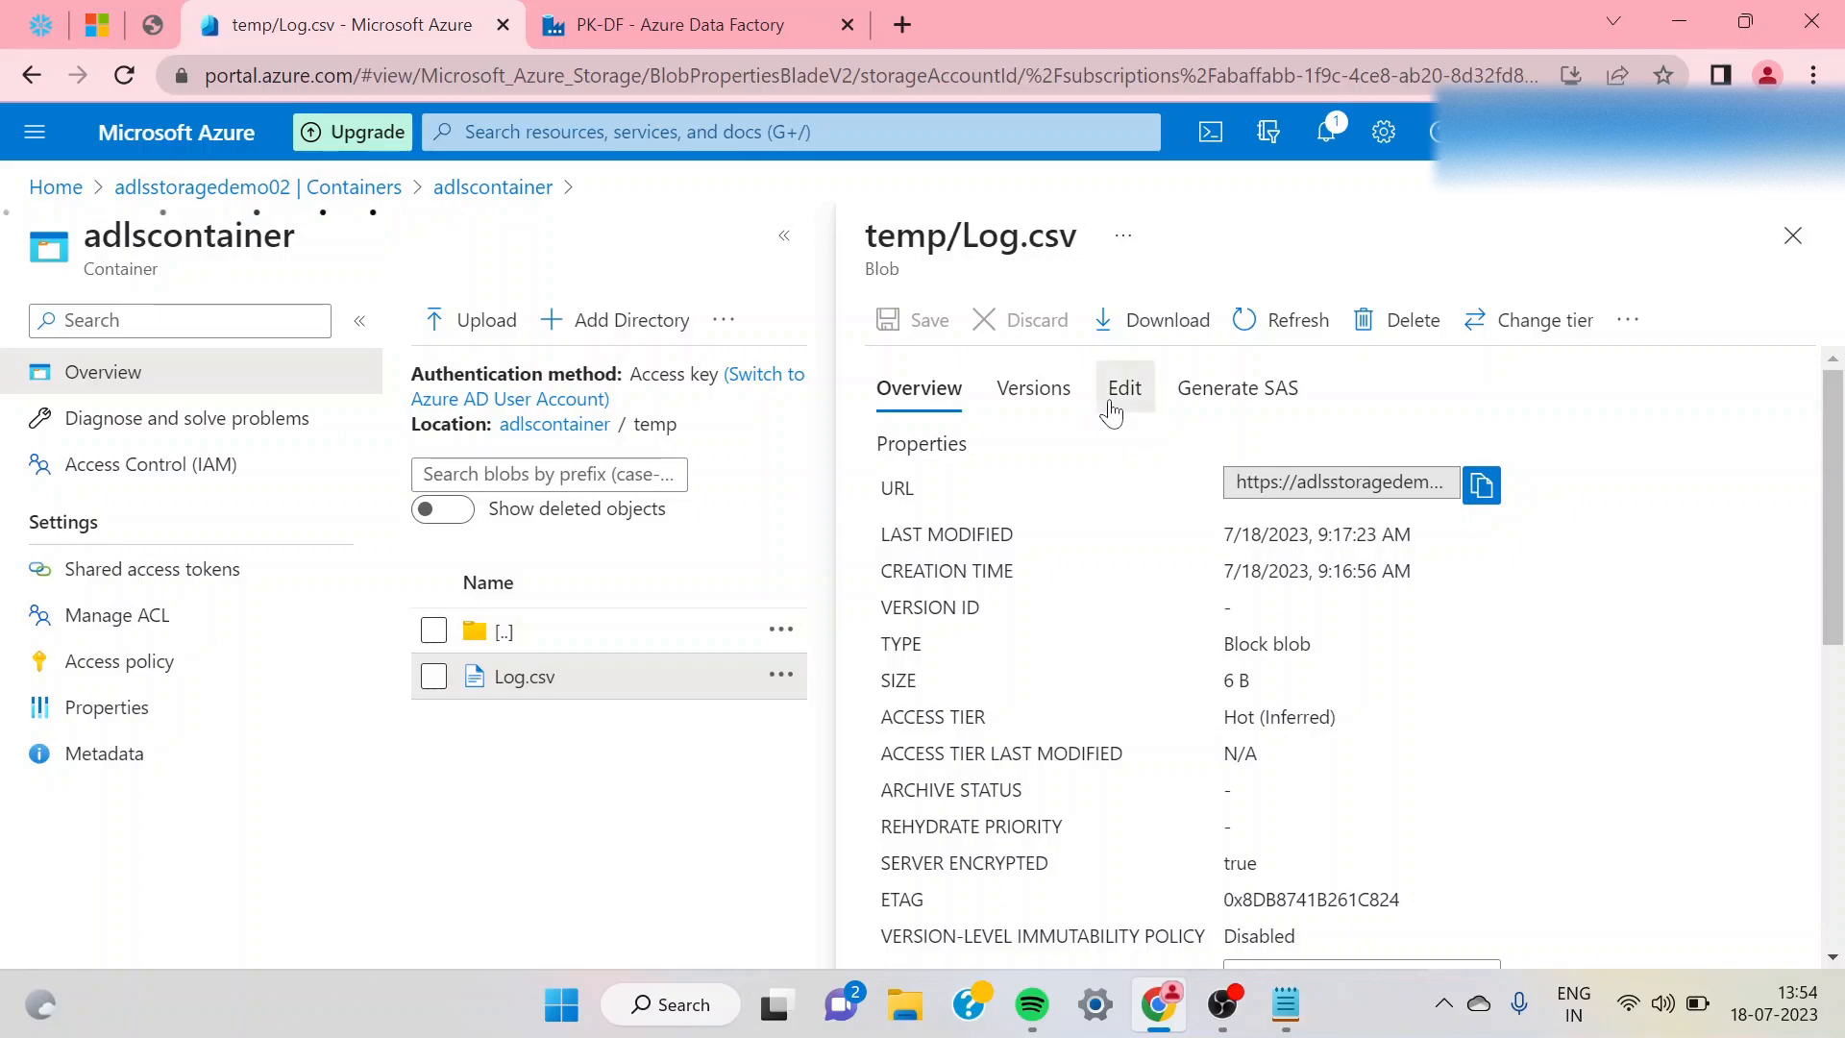
{"action": "left_click", "coordinate": [1118, 389]}
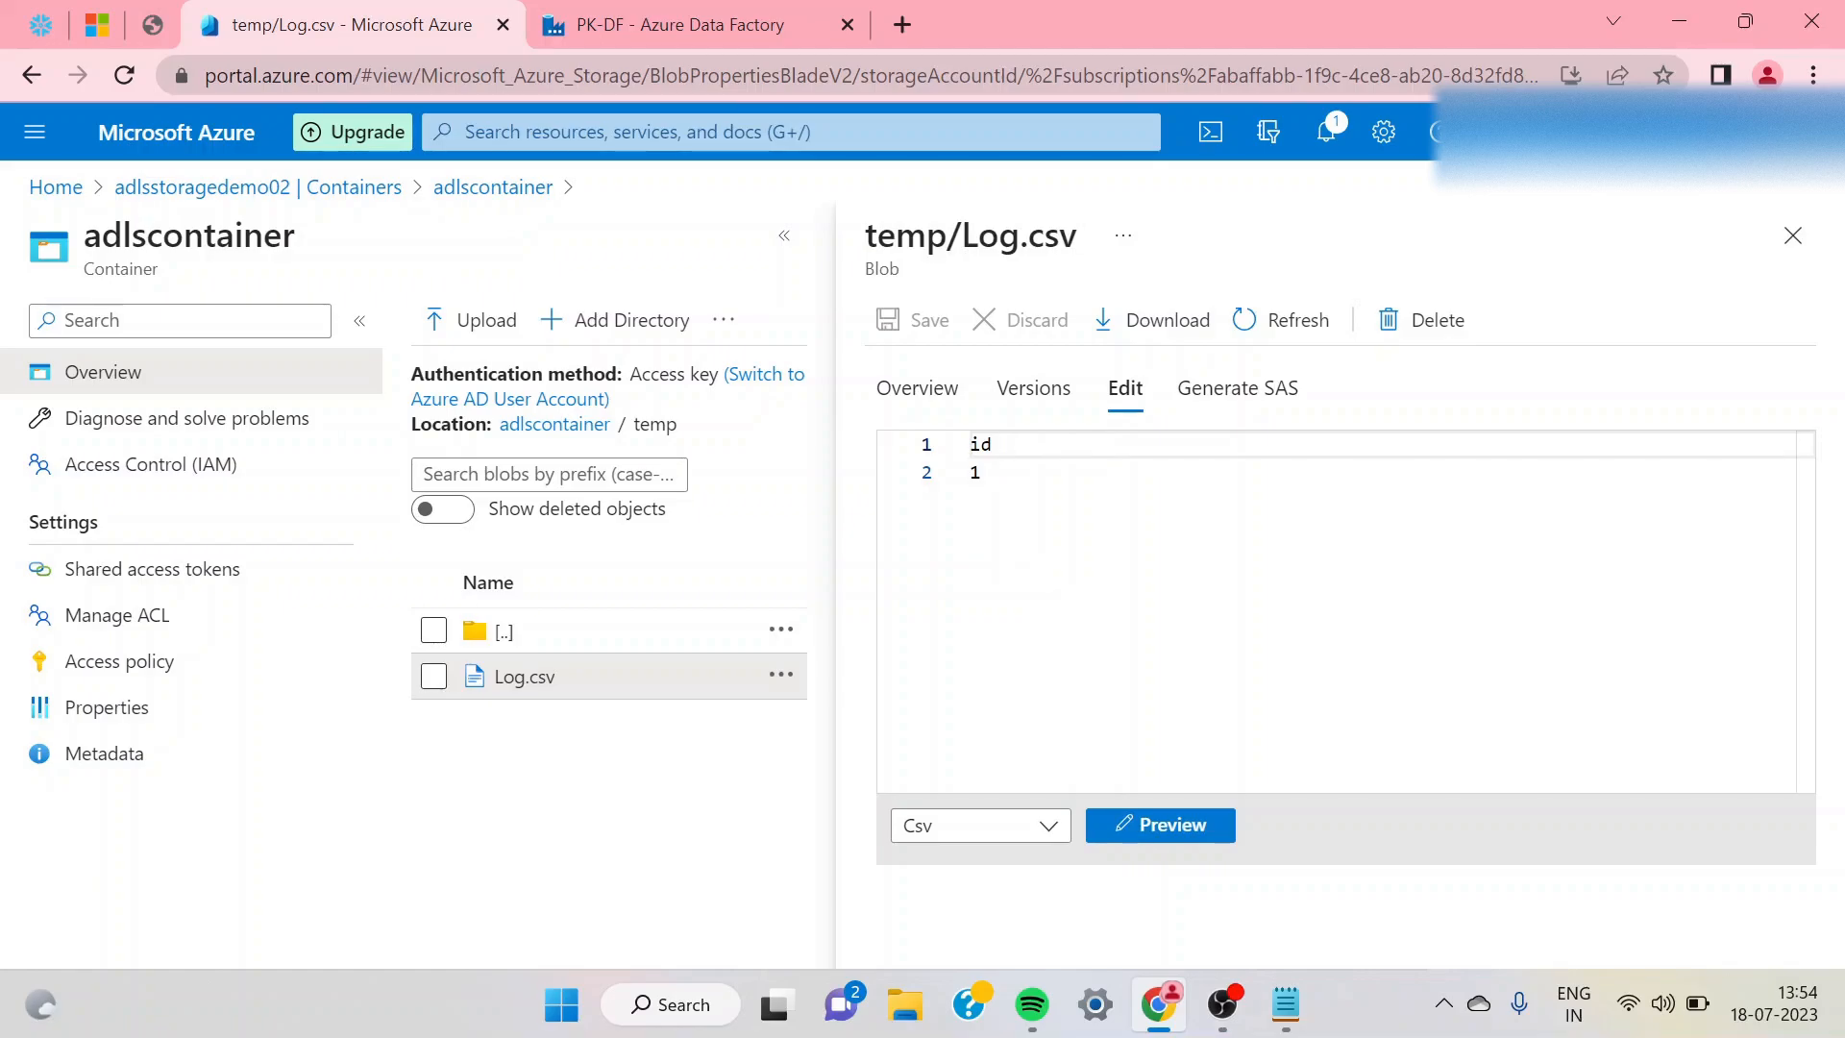
{"action": "left_click", "coordinate": [982, 472]}
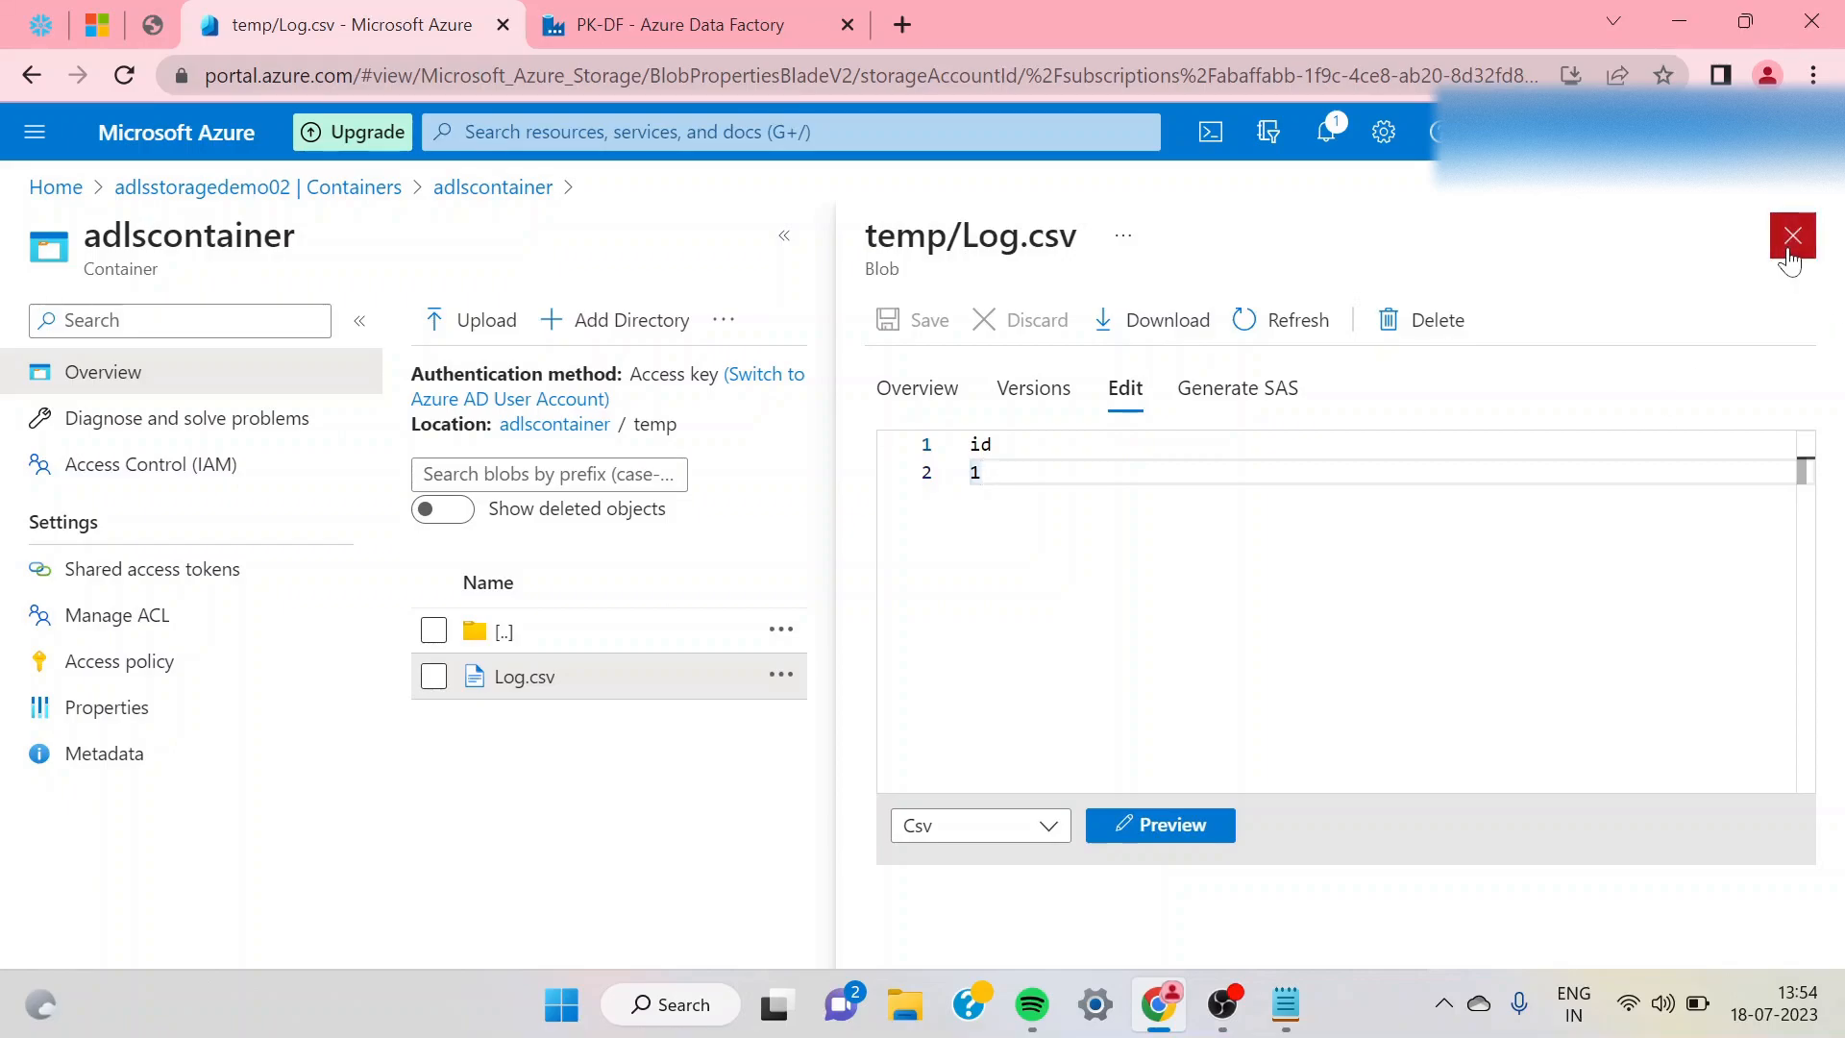
{"action": "left_click", "coordinate": [1791, 238]}
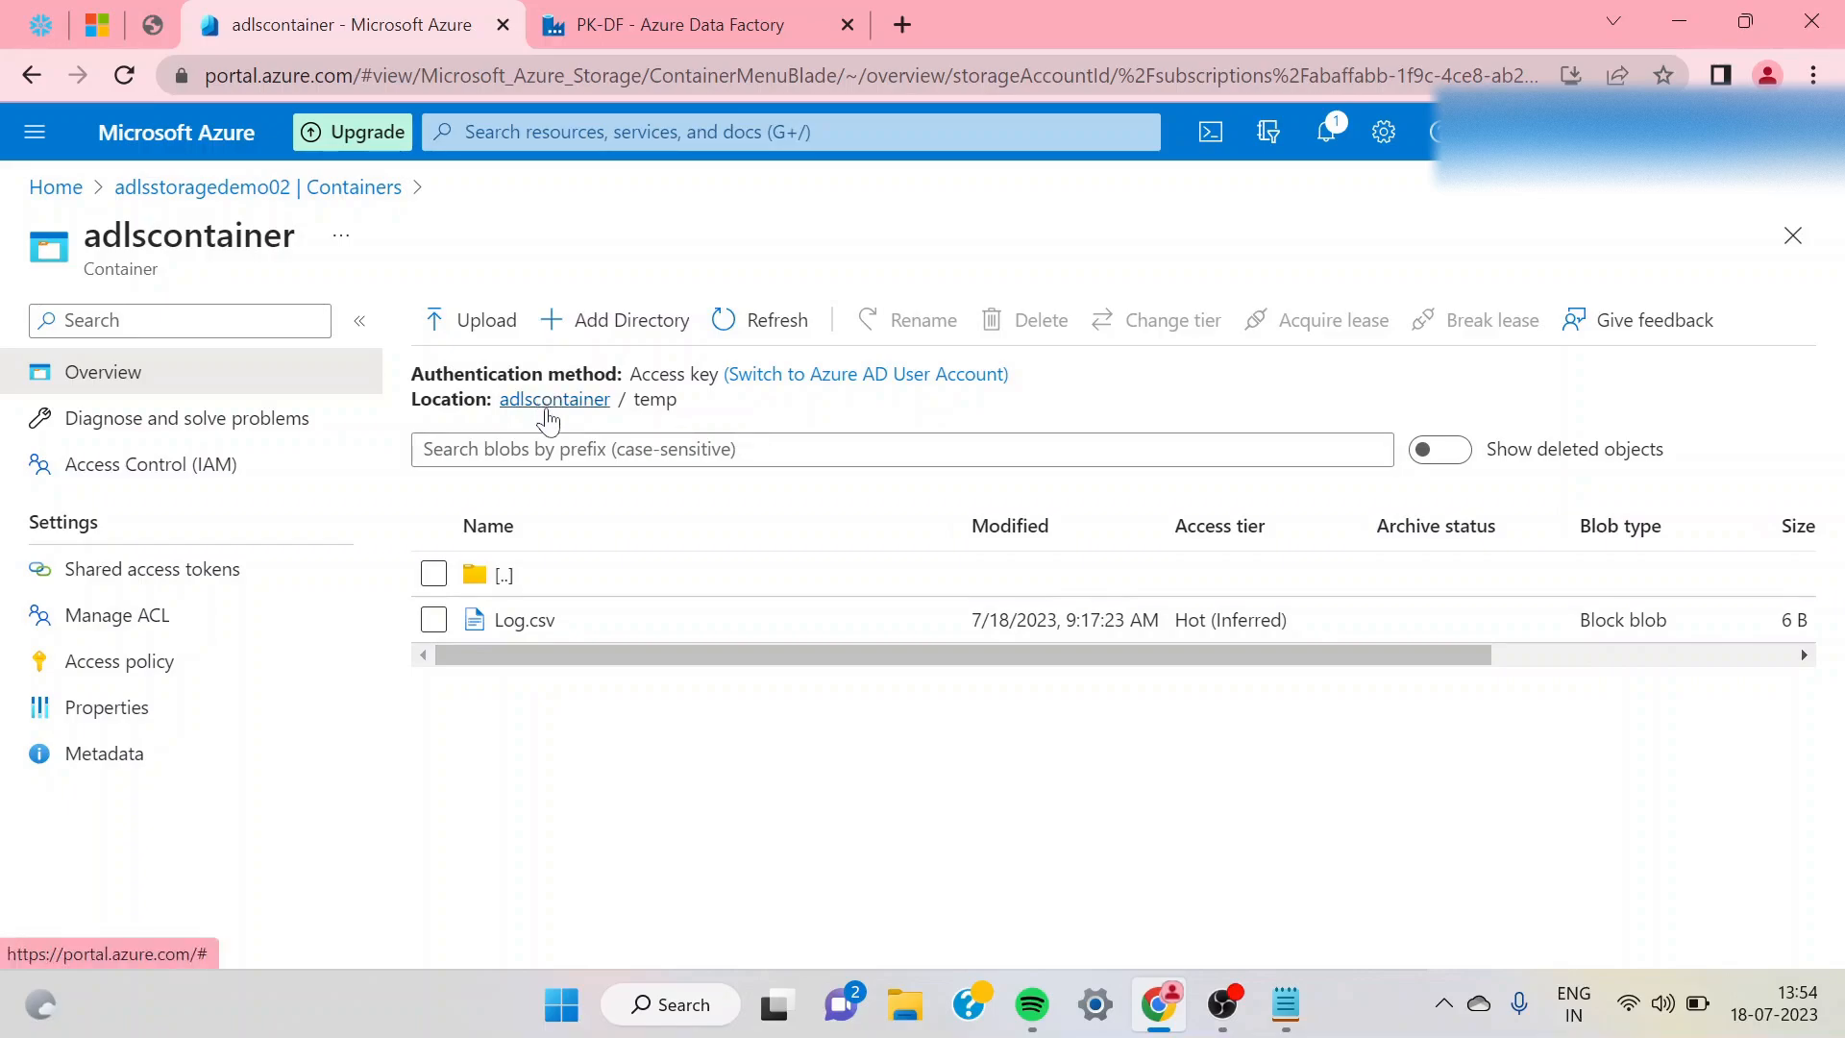
- Open the PL_COPY_D365_TO_ADLS pipeline in Azure Data Factory and start a debug run
{"action": "left_click", "coordinate": [620, 24]}
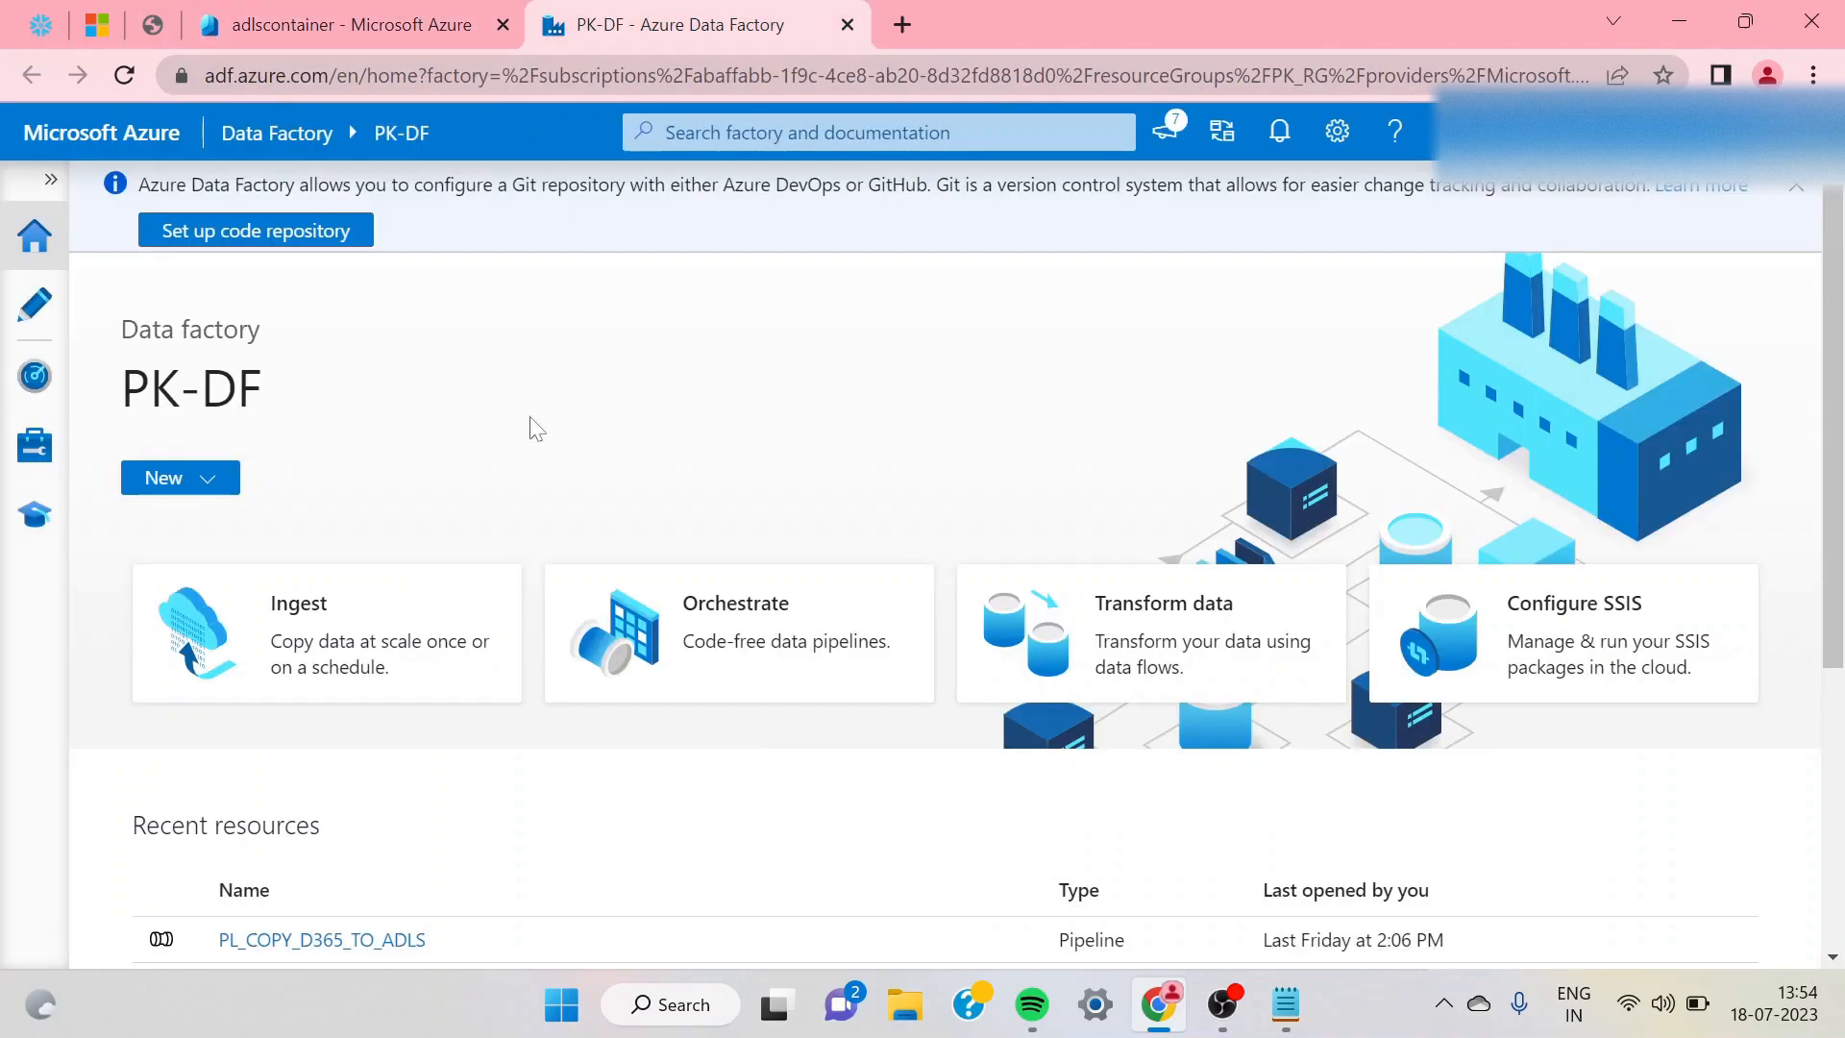
{"action": "left_click", "coordinate": [35, 318]}
{"action": "left_click", "coordinate": [200, 353]}
{"action": "left_click", "coordinate": [246, 450]}
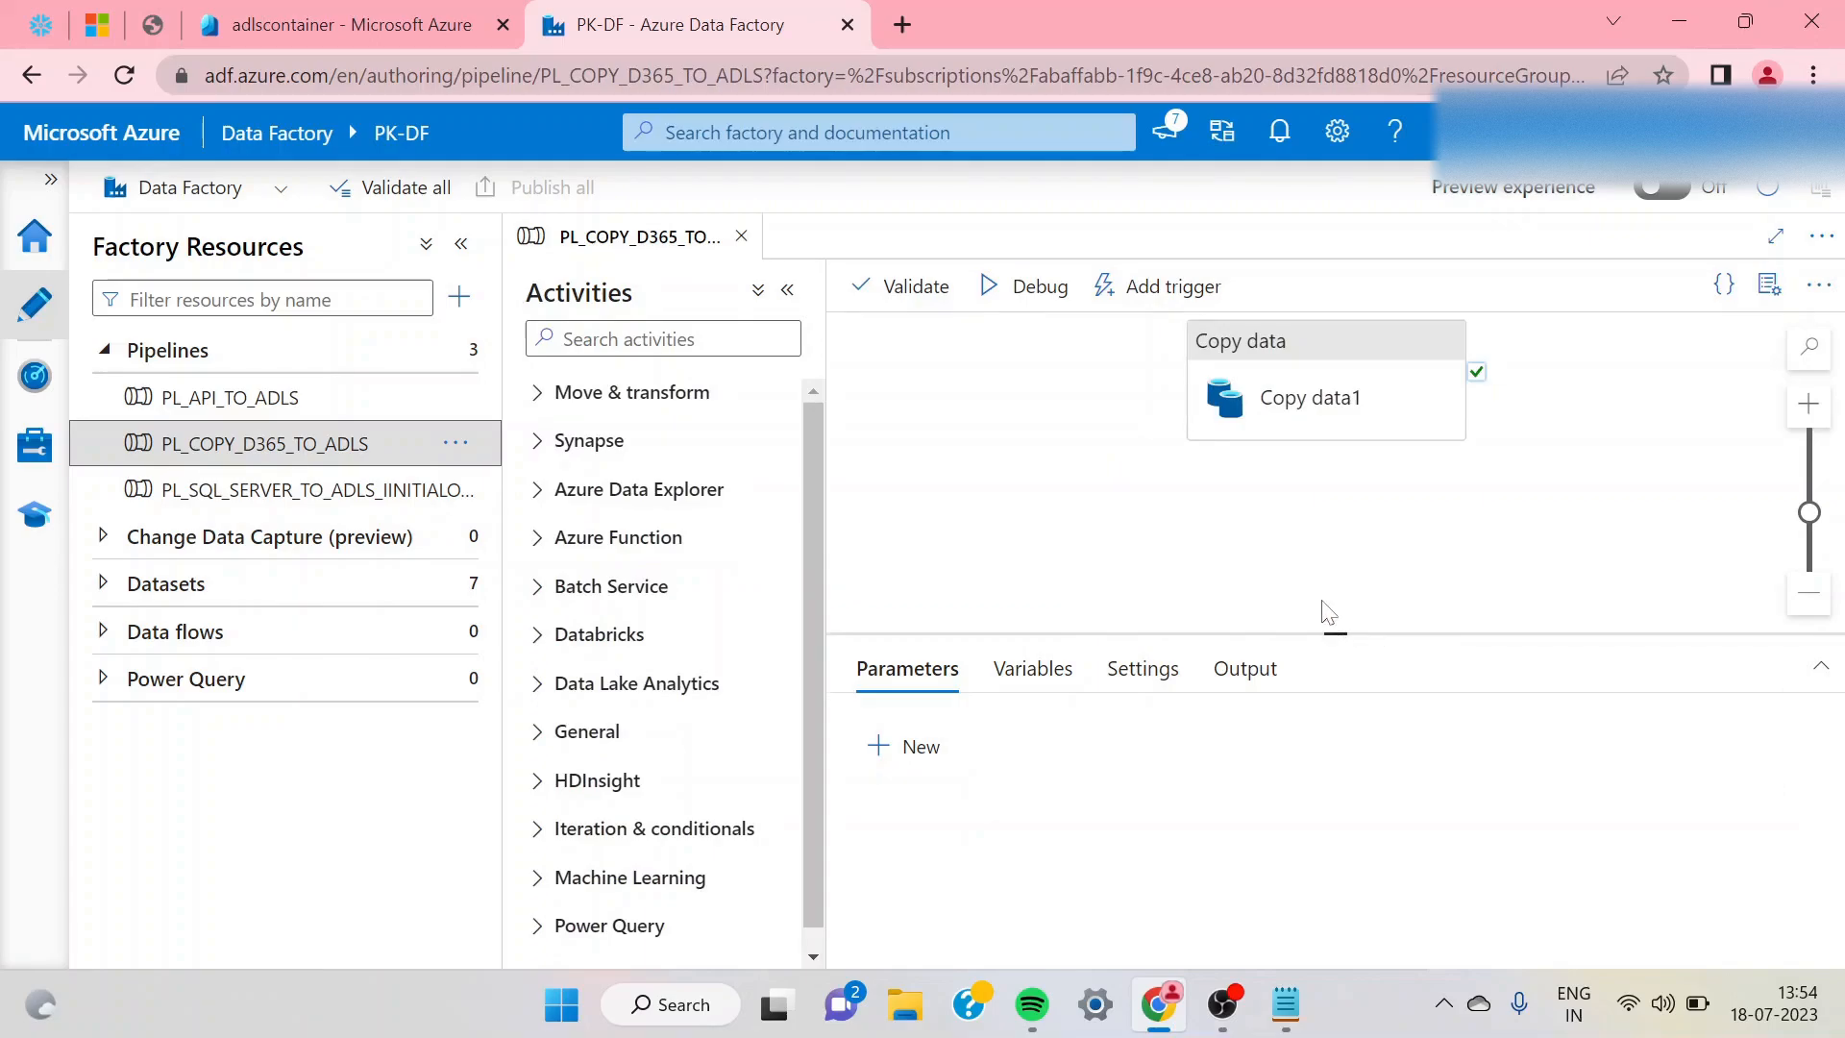
{"action": "left_click_drag", "start_coordinate": [1310, 511], "coordinate": [1235, 585]}
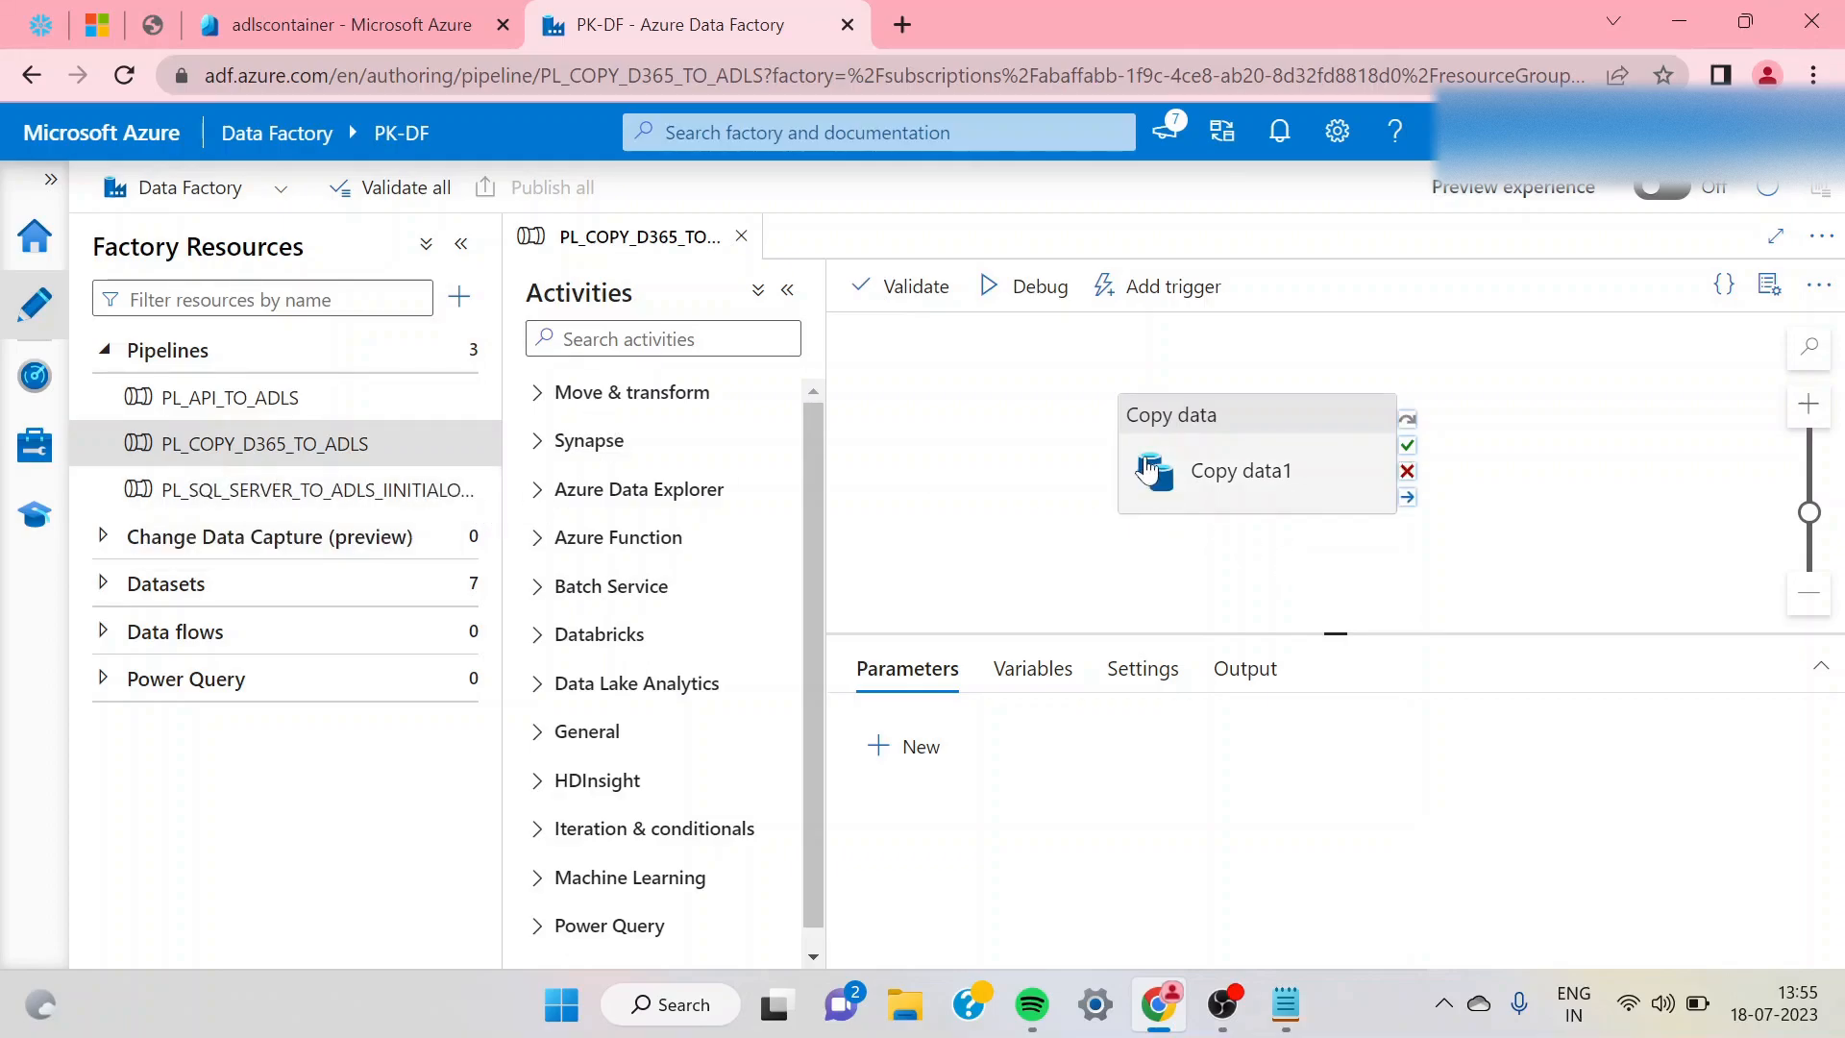
{"action": "left_click", "coordinate": [1009, 289]}
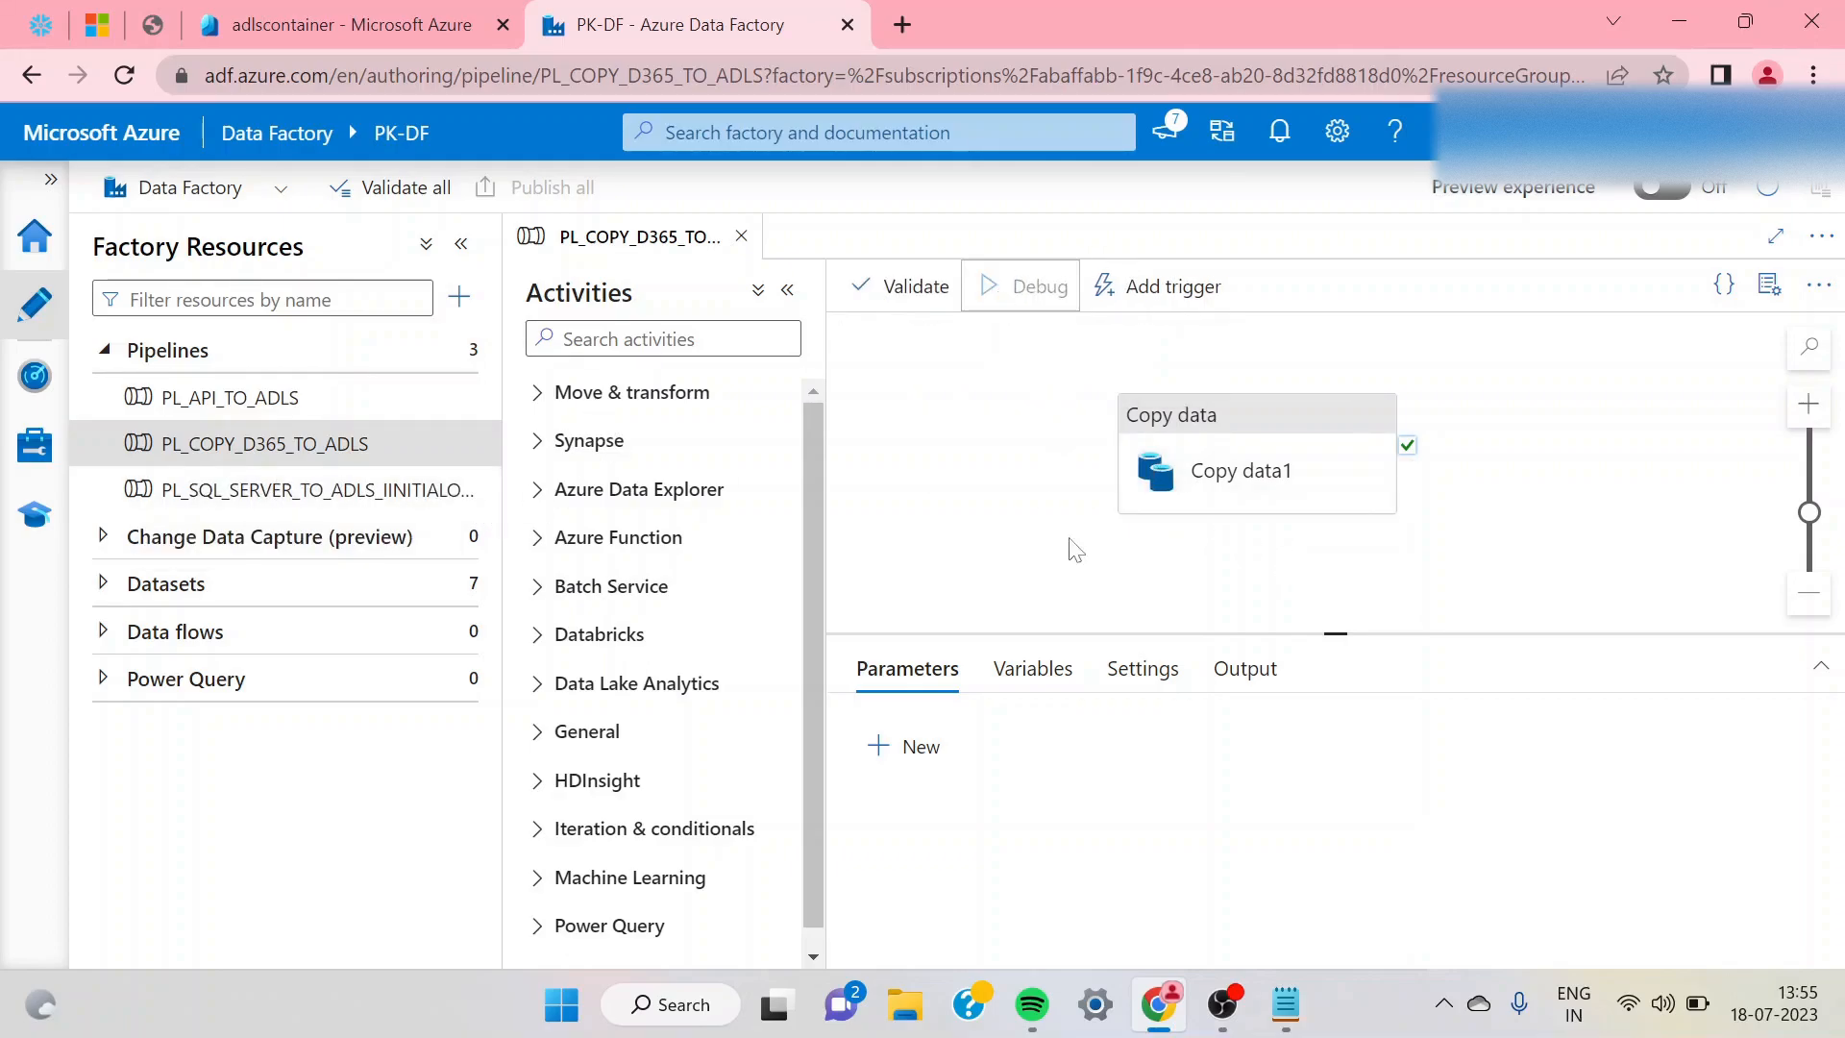
- Monitor the debug run in the pipeline output, refreshing the status of the Copy data1 activity
{"action": "left_click", "coordinate": [1231, 668]}
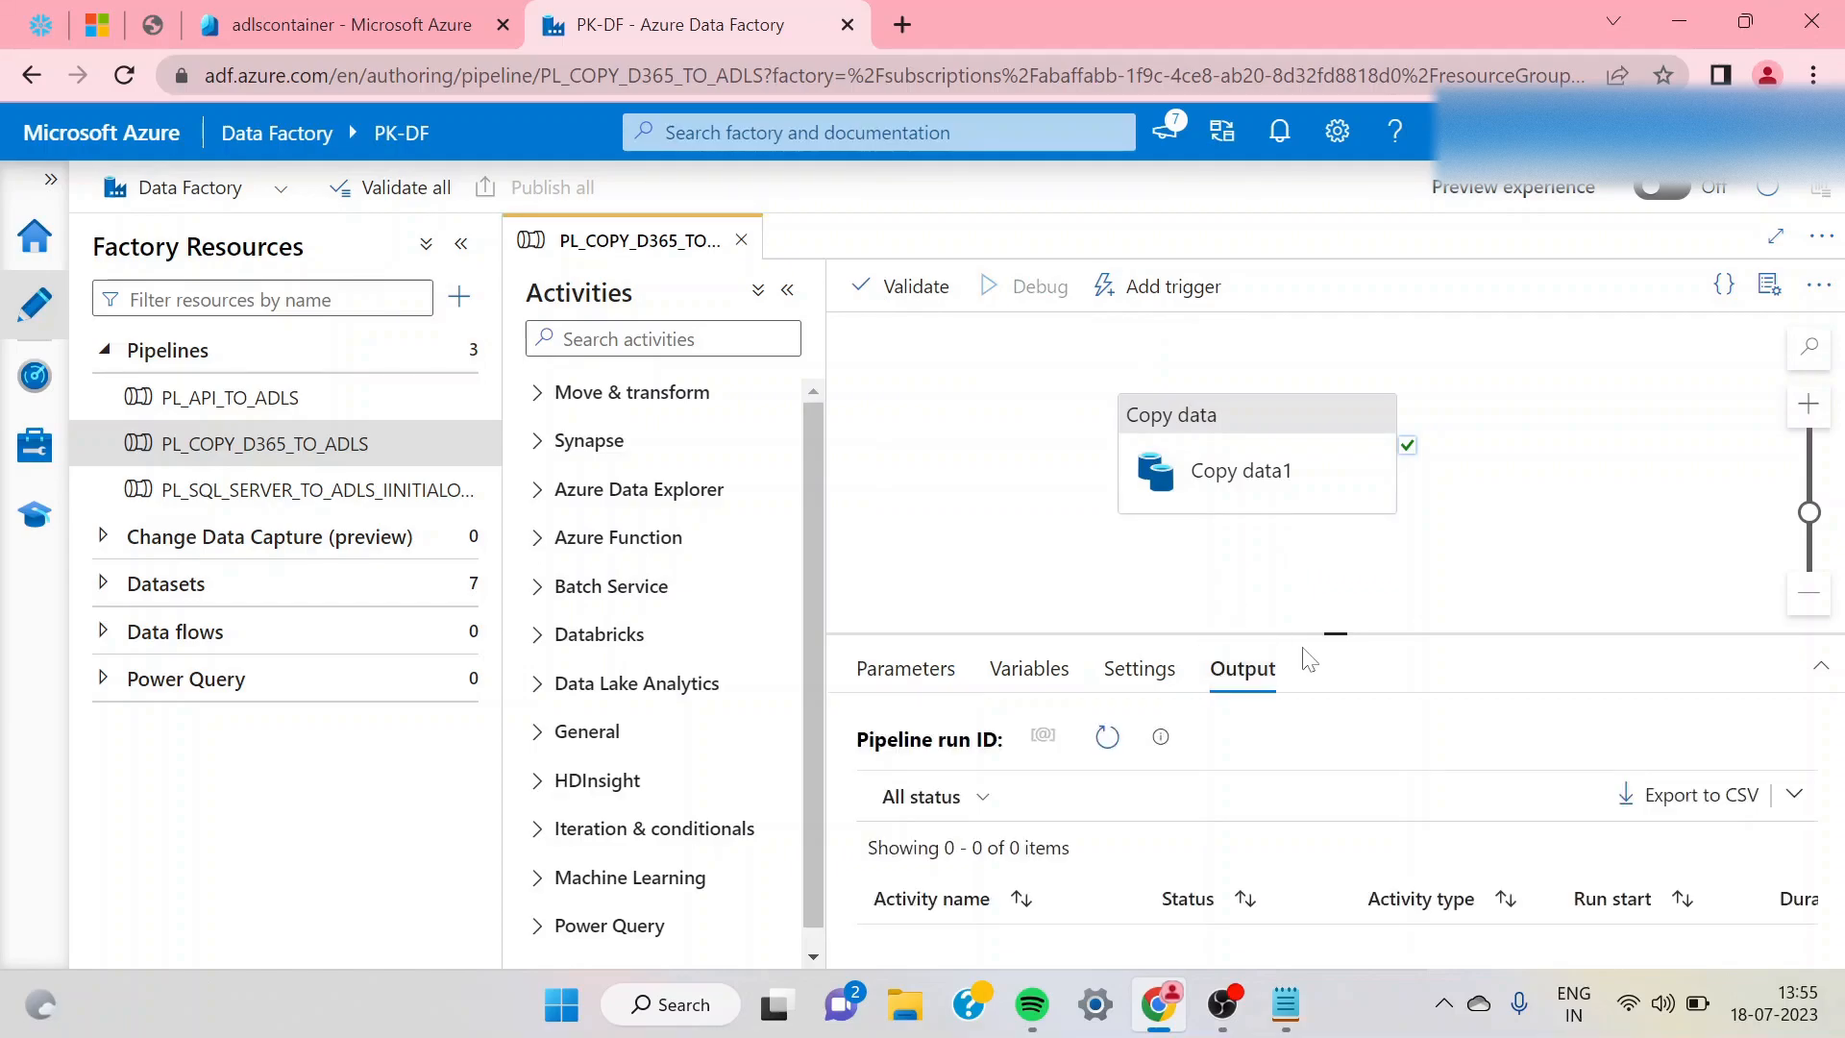
{"action": "left_click_drag", "start_coordinate": [1332, 632], "coordinate": [1332, 610]}
{"action": "left_click_drag", "start_coordinate": [1279, 493], "coordinate": [1167, 481]}
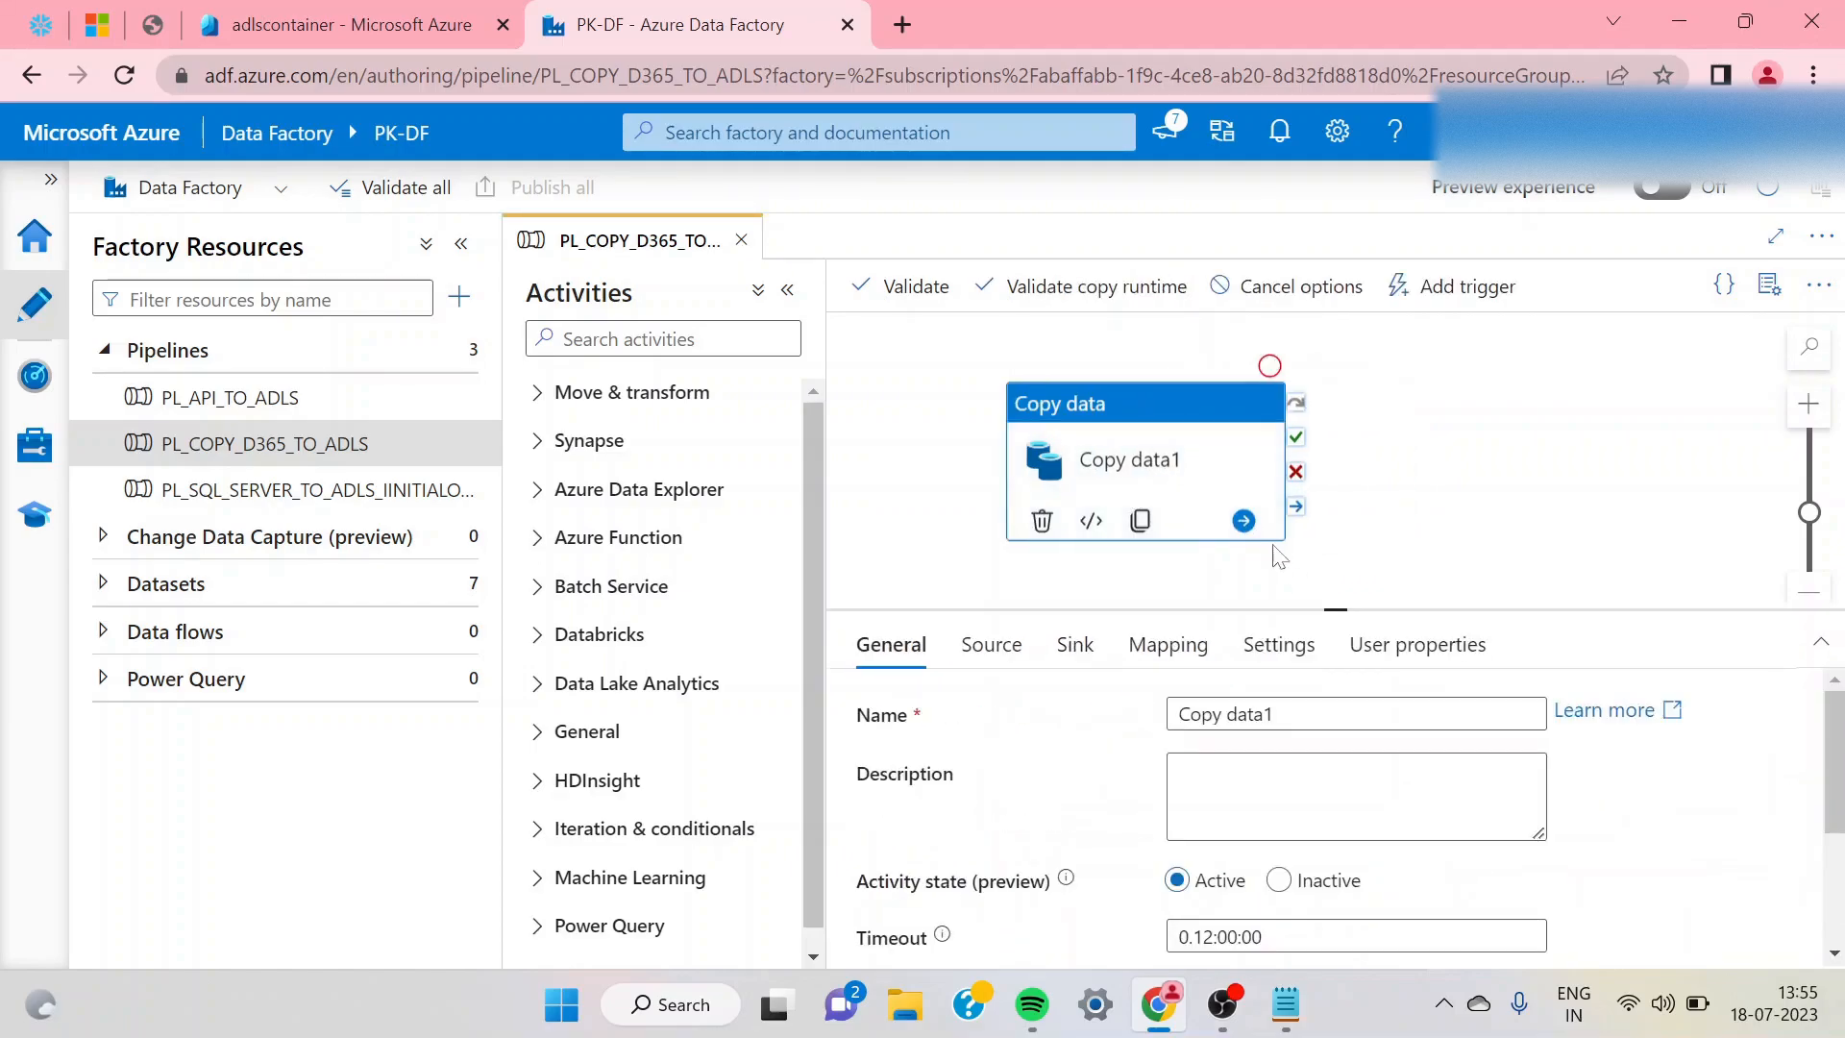
{"action": "left_click", "coordinate": [1341, 585]}
{"action": "left_click_drag", "start_coordinate": [1336, 610], "coordinate": [1336, 512]}
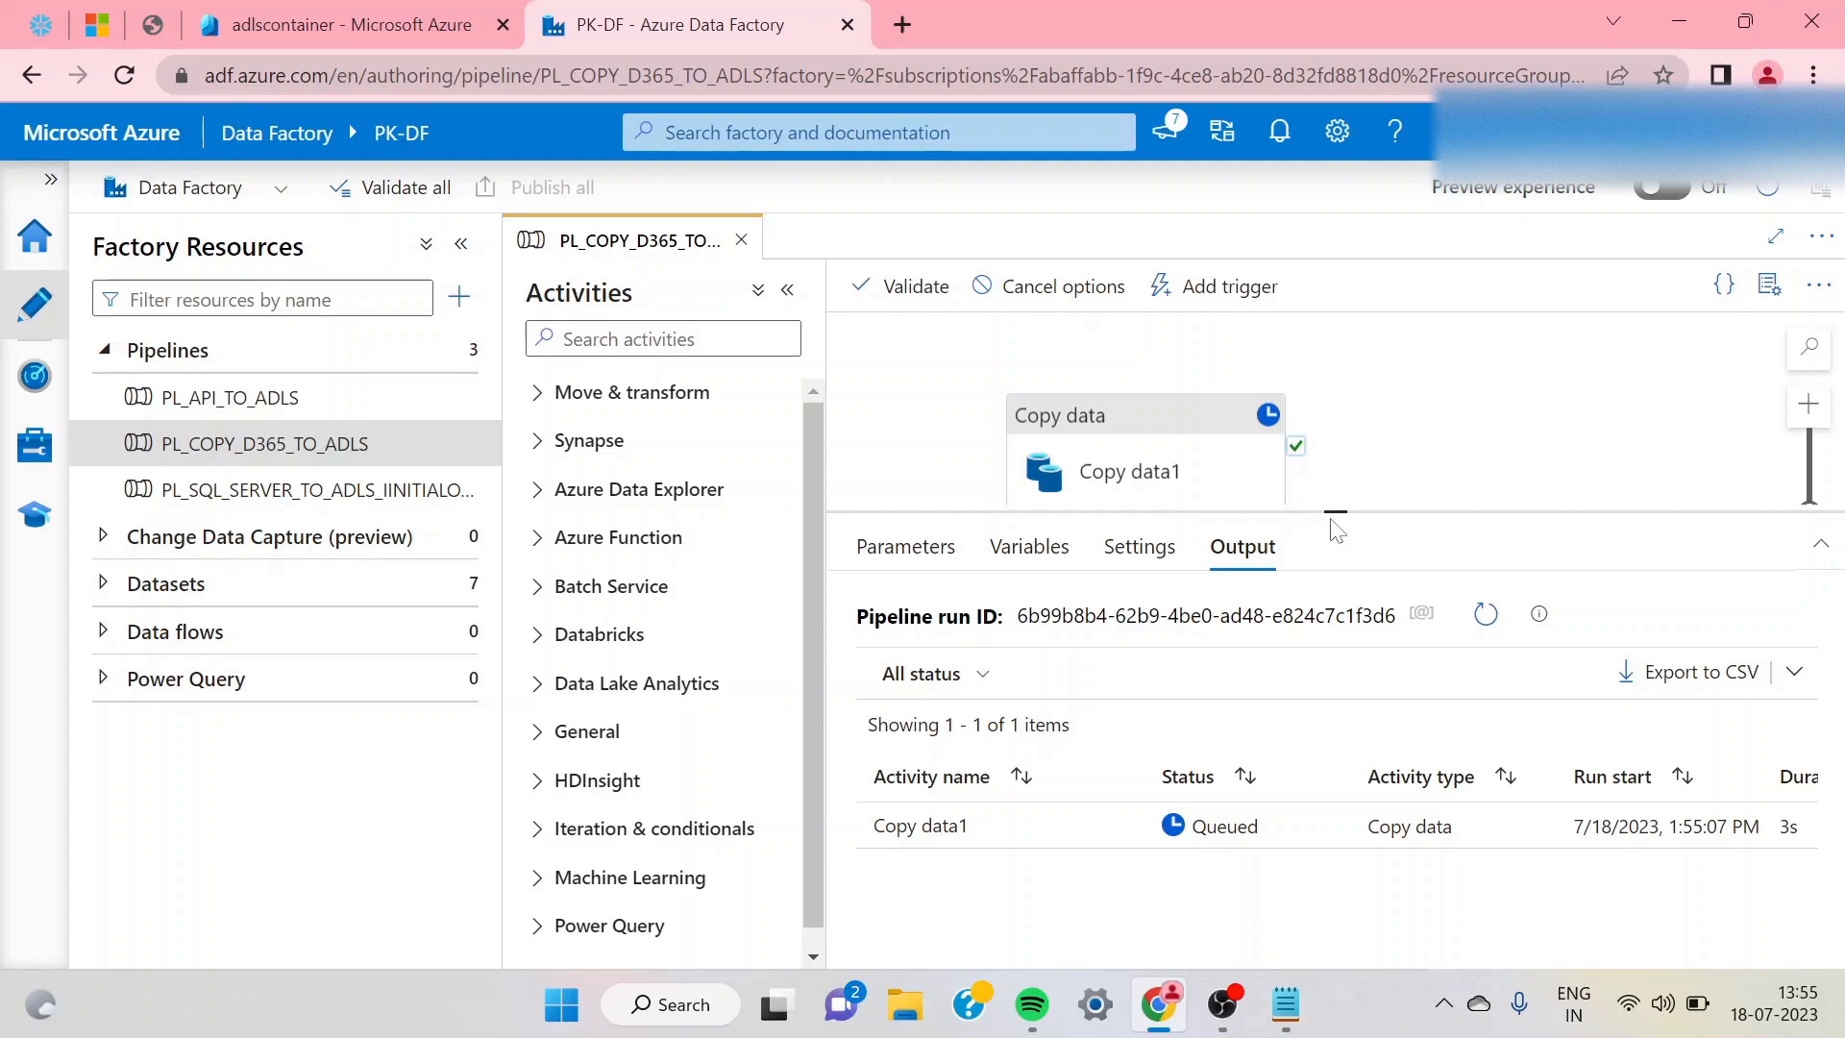
{"action": "left_click", "coordinate": [1482, 619]}
{"action": "left_click", "coordinate": [1484, 619]}
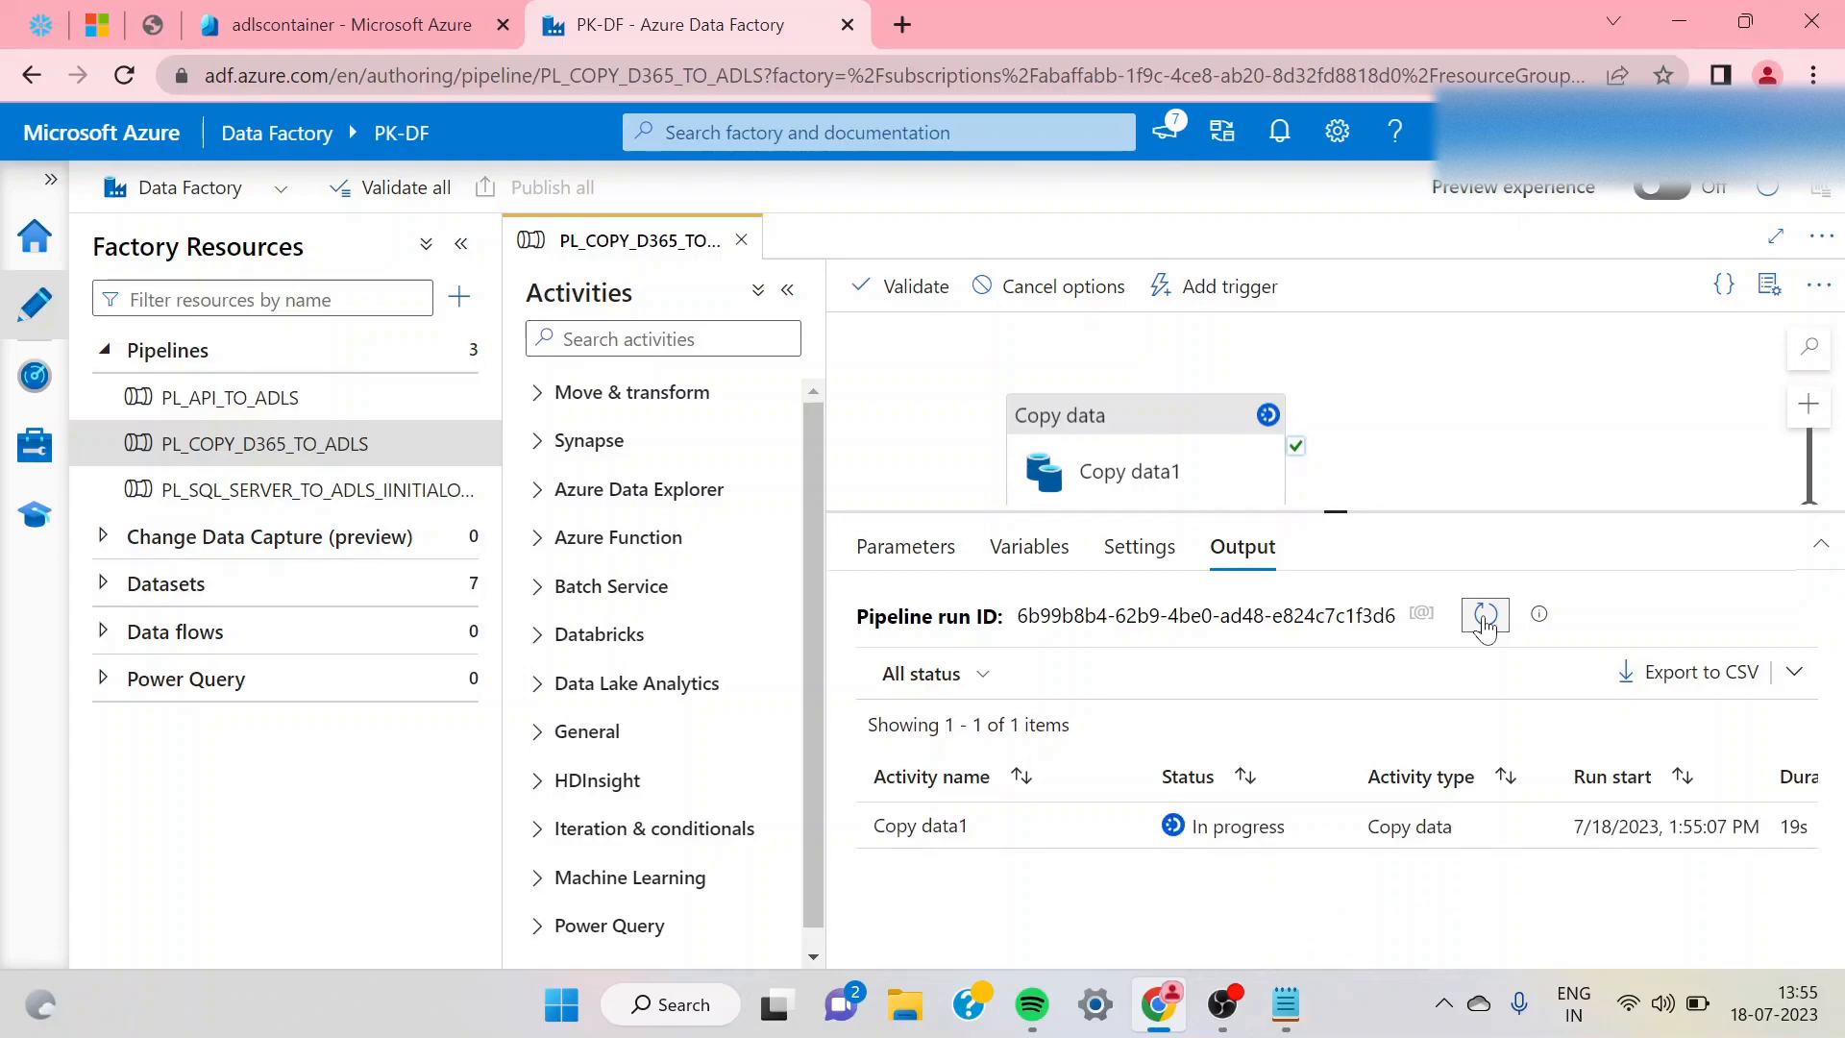
{"action": "left_click", "coordinate": [1485, 620]}
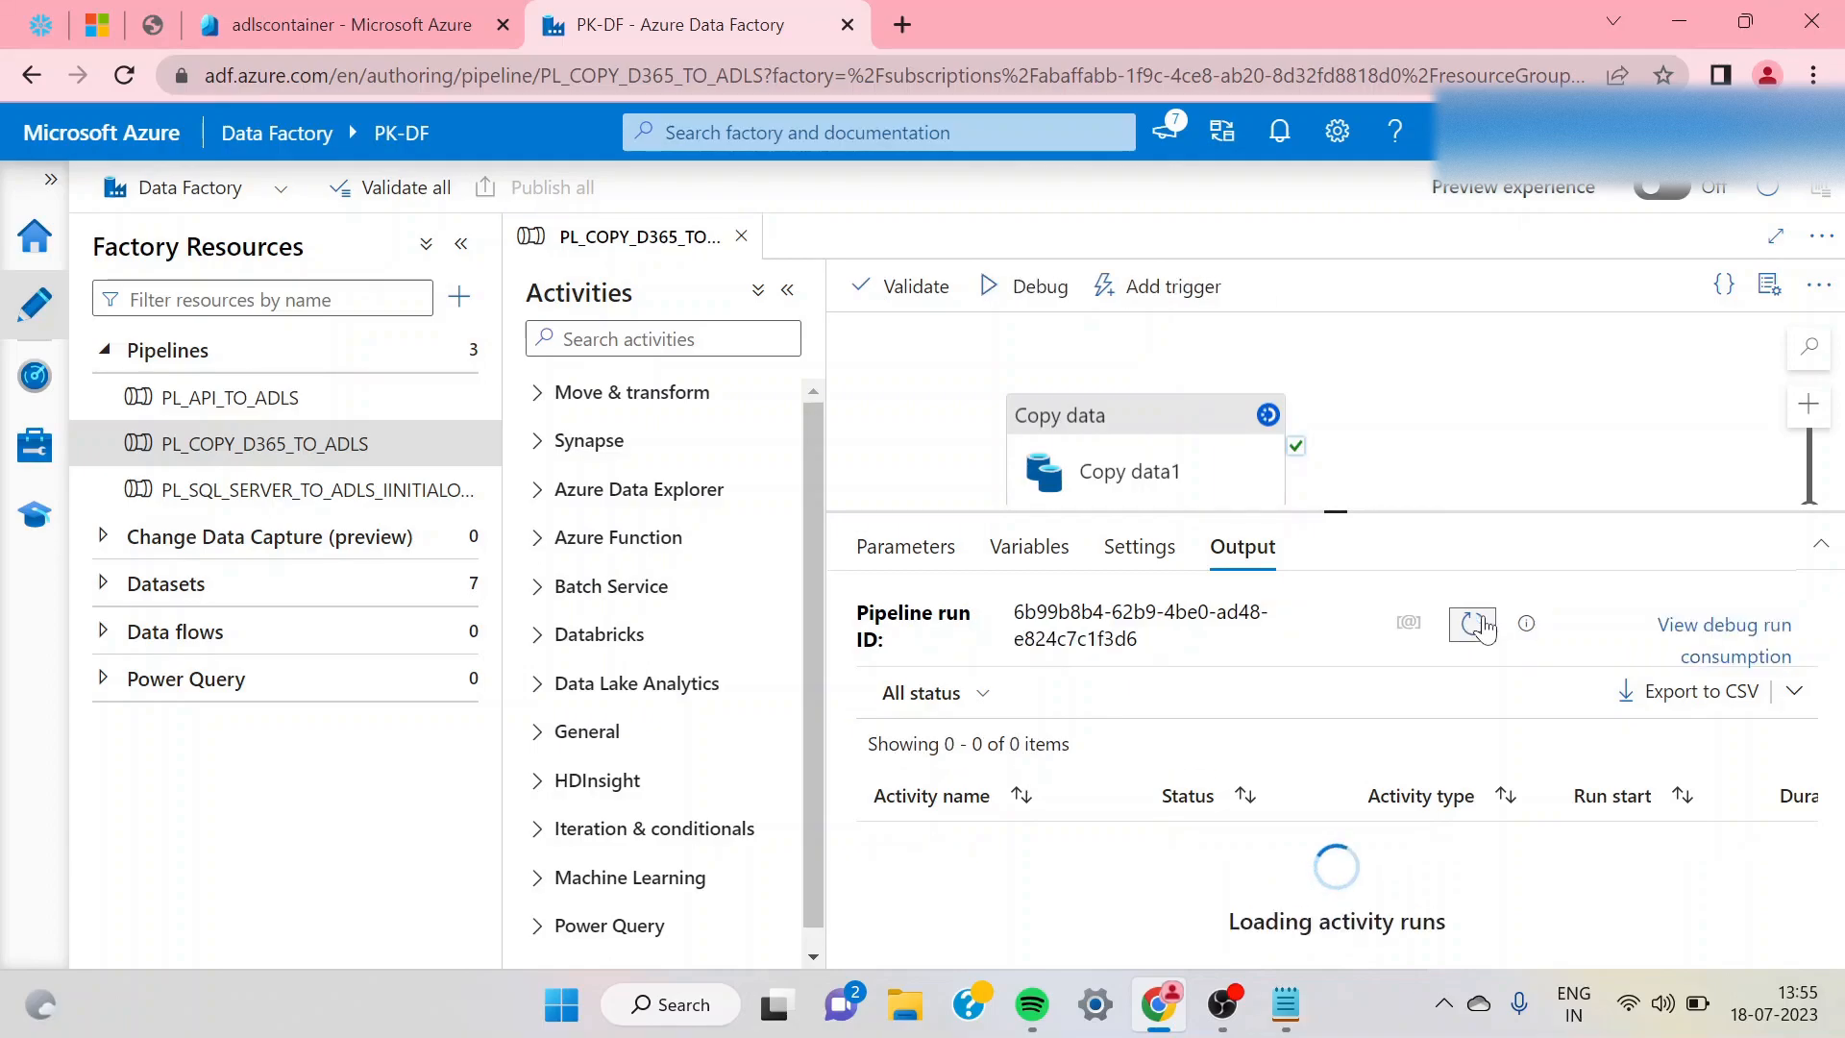
- Examine the rowsRead and rowsCopied values in the run output of Copy data1
{"action": "mouse_move", "coordinate": [1112, 856]}
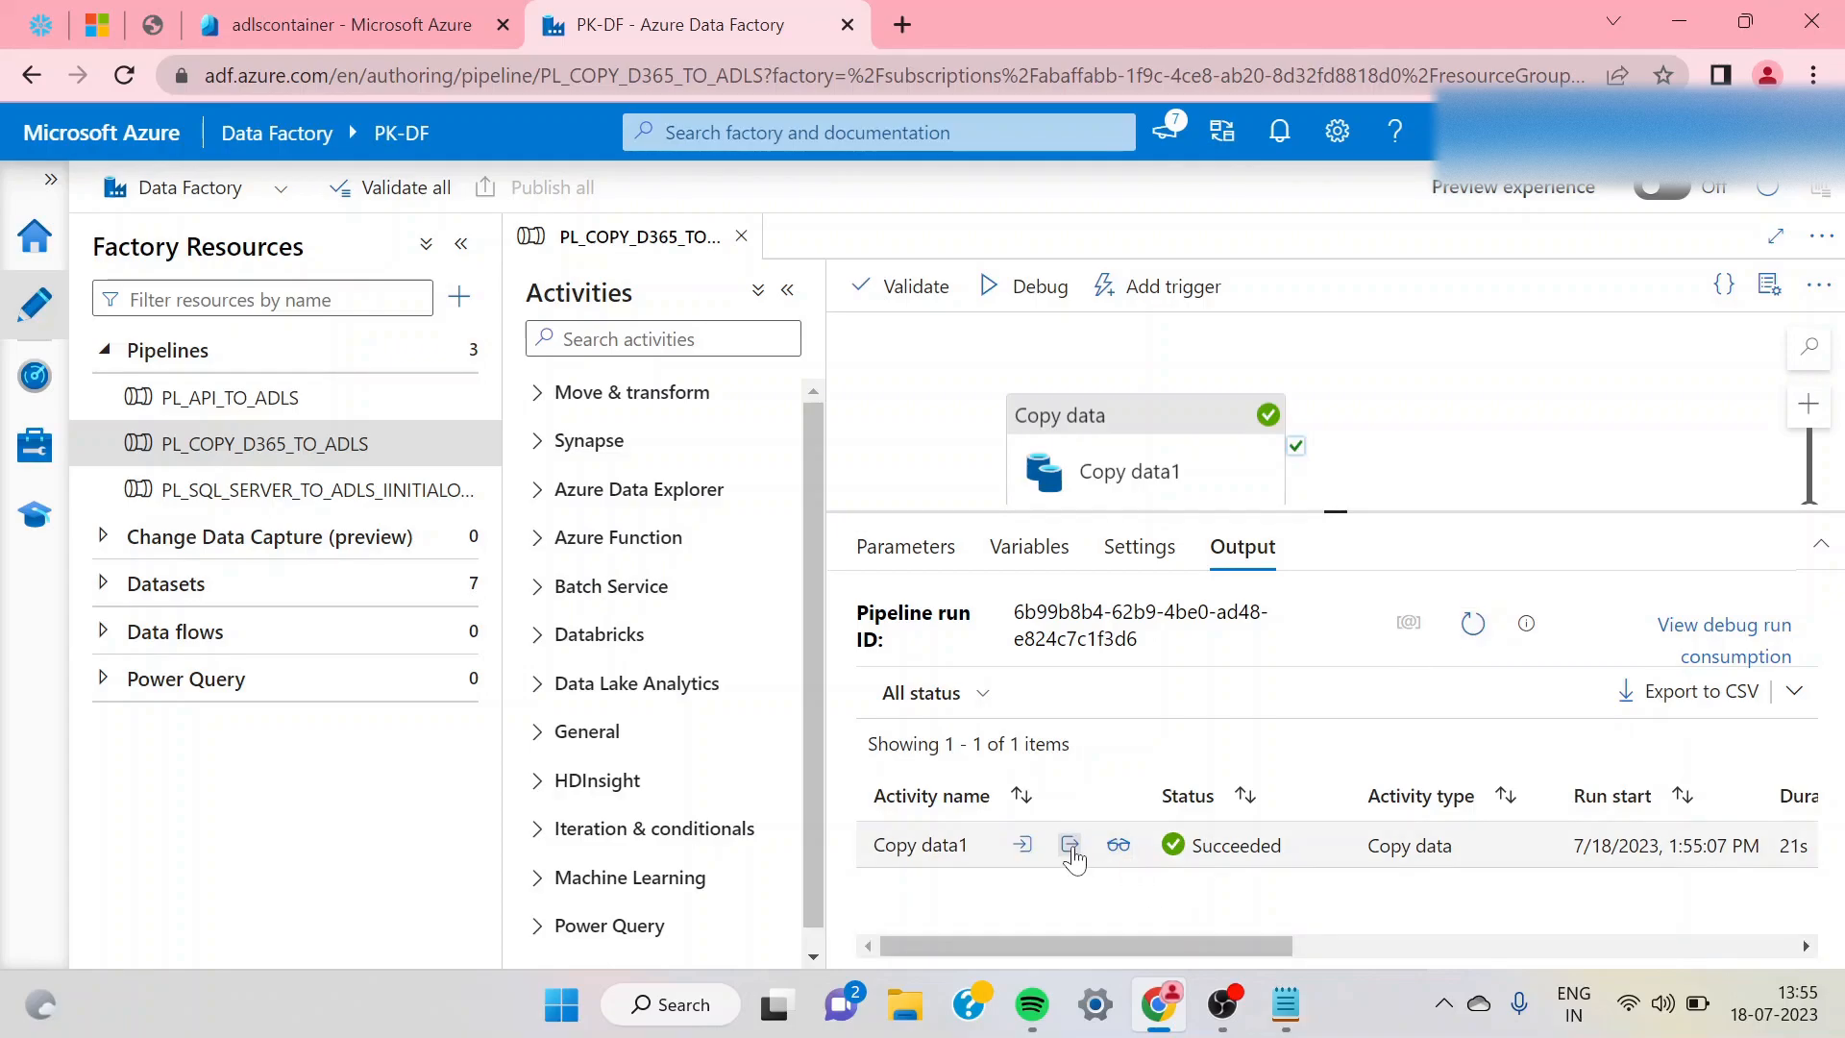
{"action": "left_click", "coordinate": [1071, 848]}
{"action": "left_click", "coordinate": [1287, 447]}
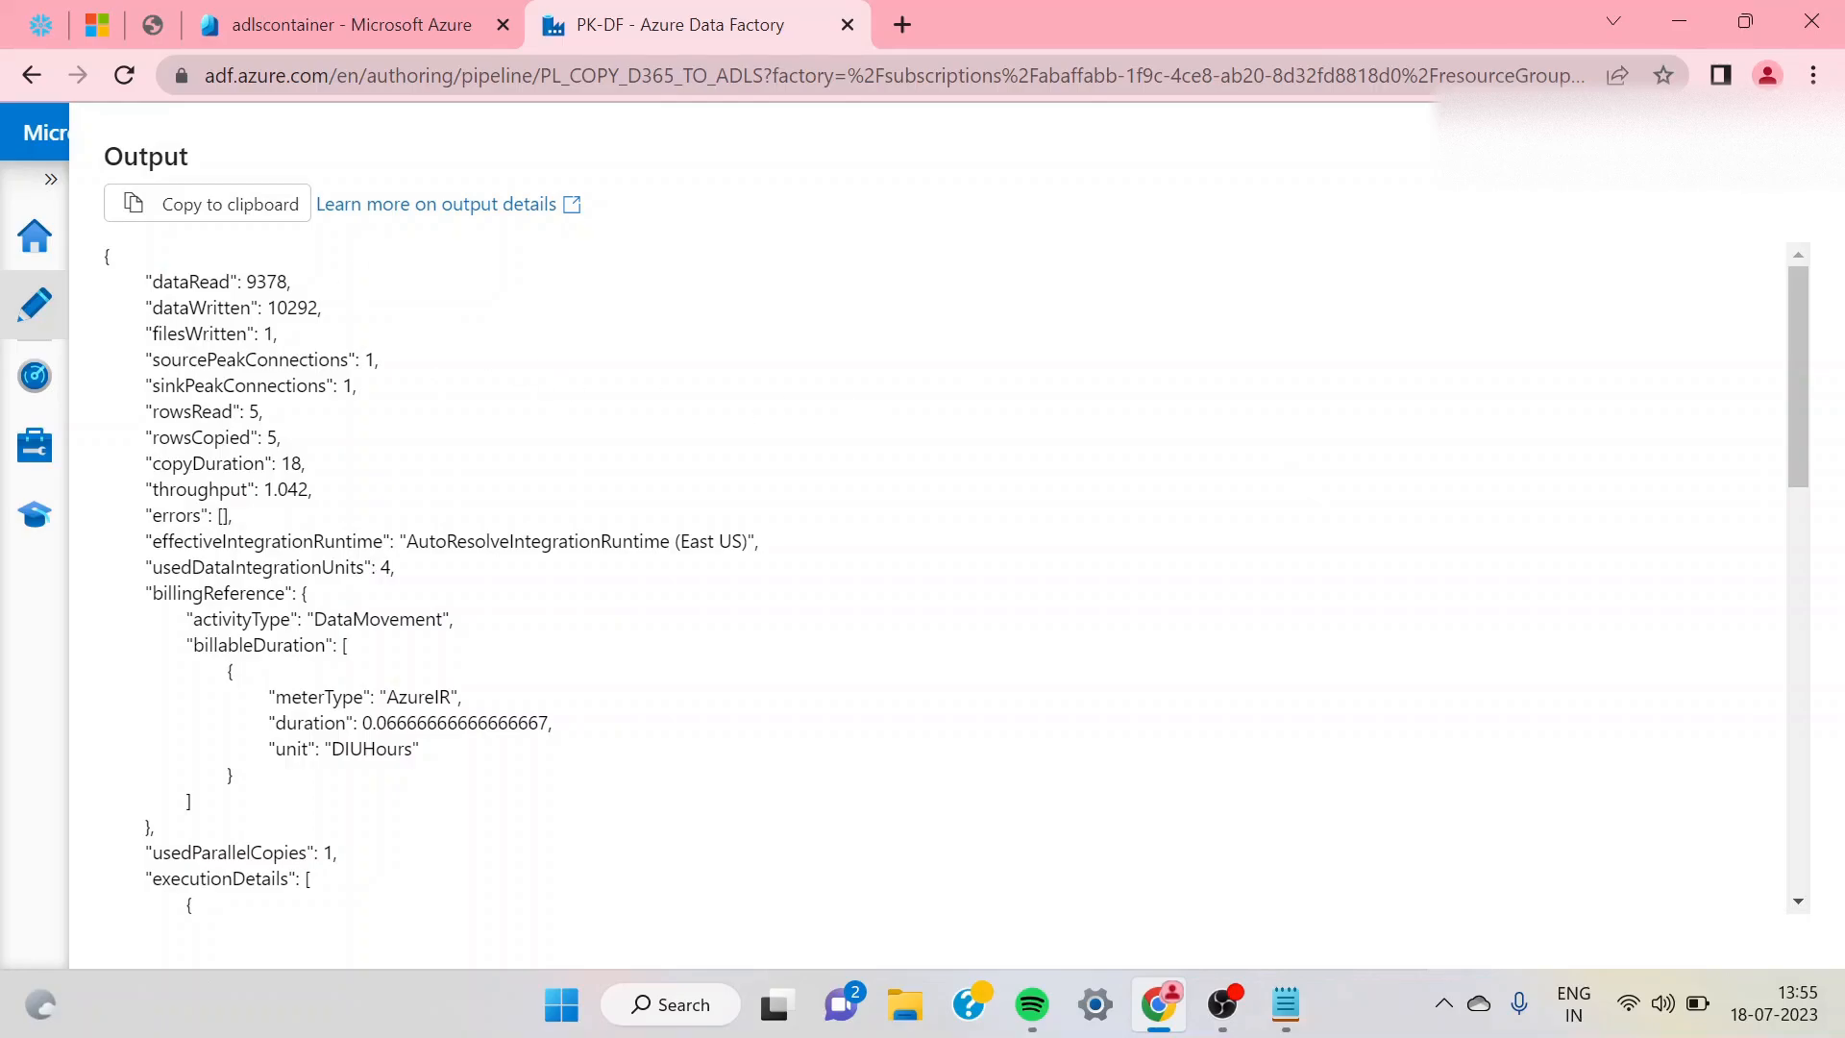
{"action": "left_click_drag", "start_coordinate": [152, 411], "coordinate": [338, 424]}
{"action": "left_click_drag", "start_coordinate": [153, 437], "coordinate": [426, 408]}
{"action": "left_click", "coordinate": [1805, 184]}
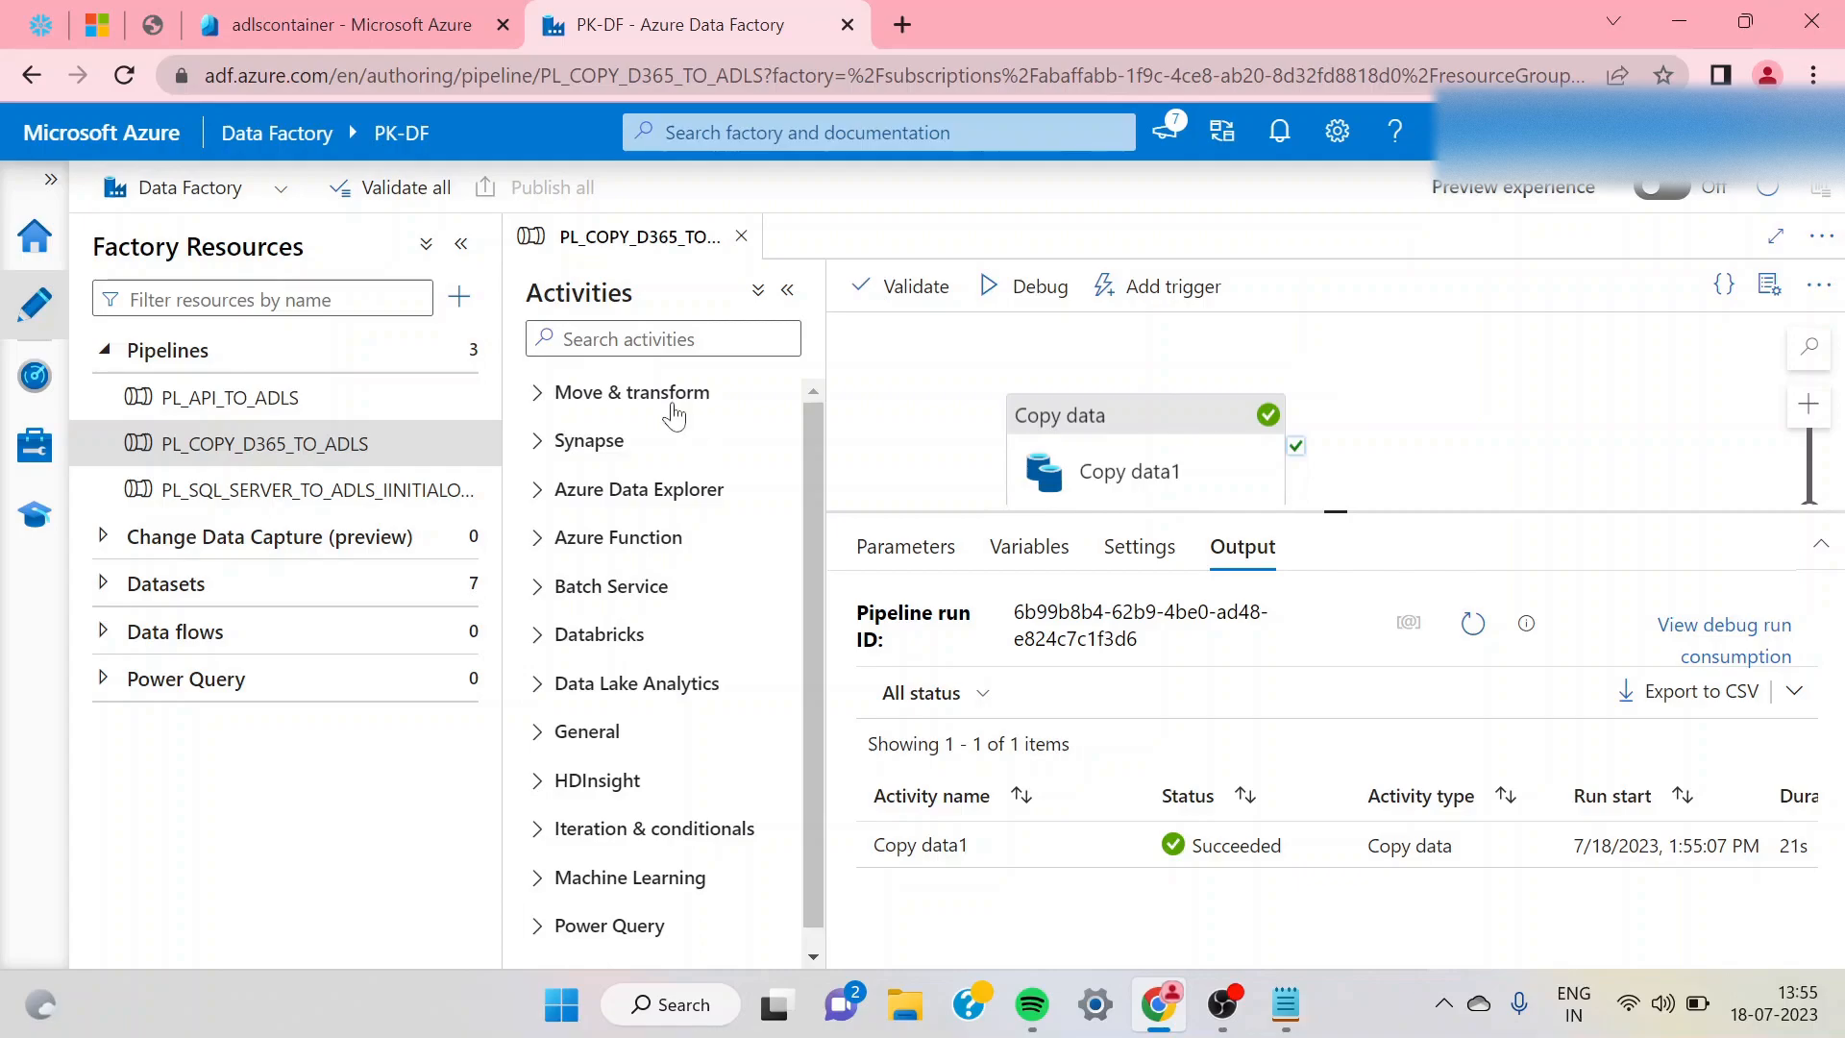
- Add a second Copy data activity to the pipeline and connect it to the success output of Copy data1
{"action": "type", "text": "copy"}
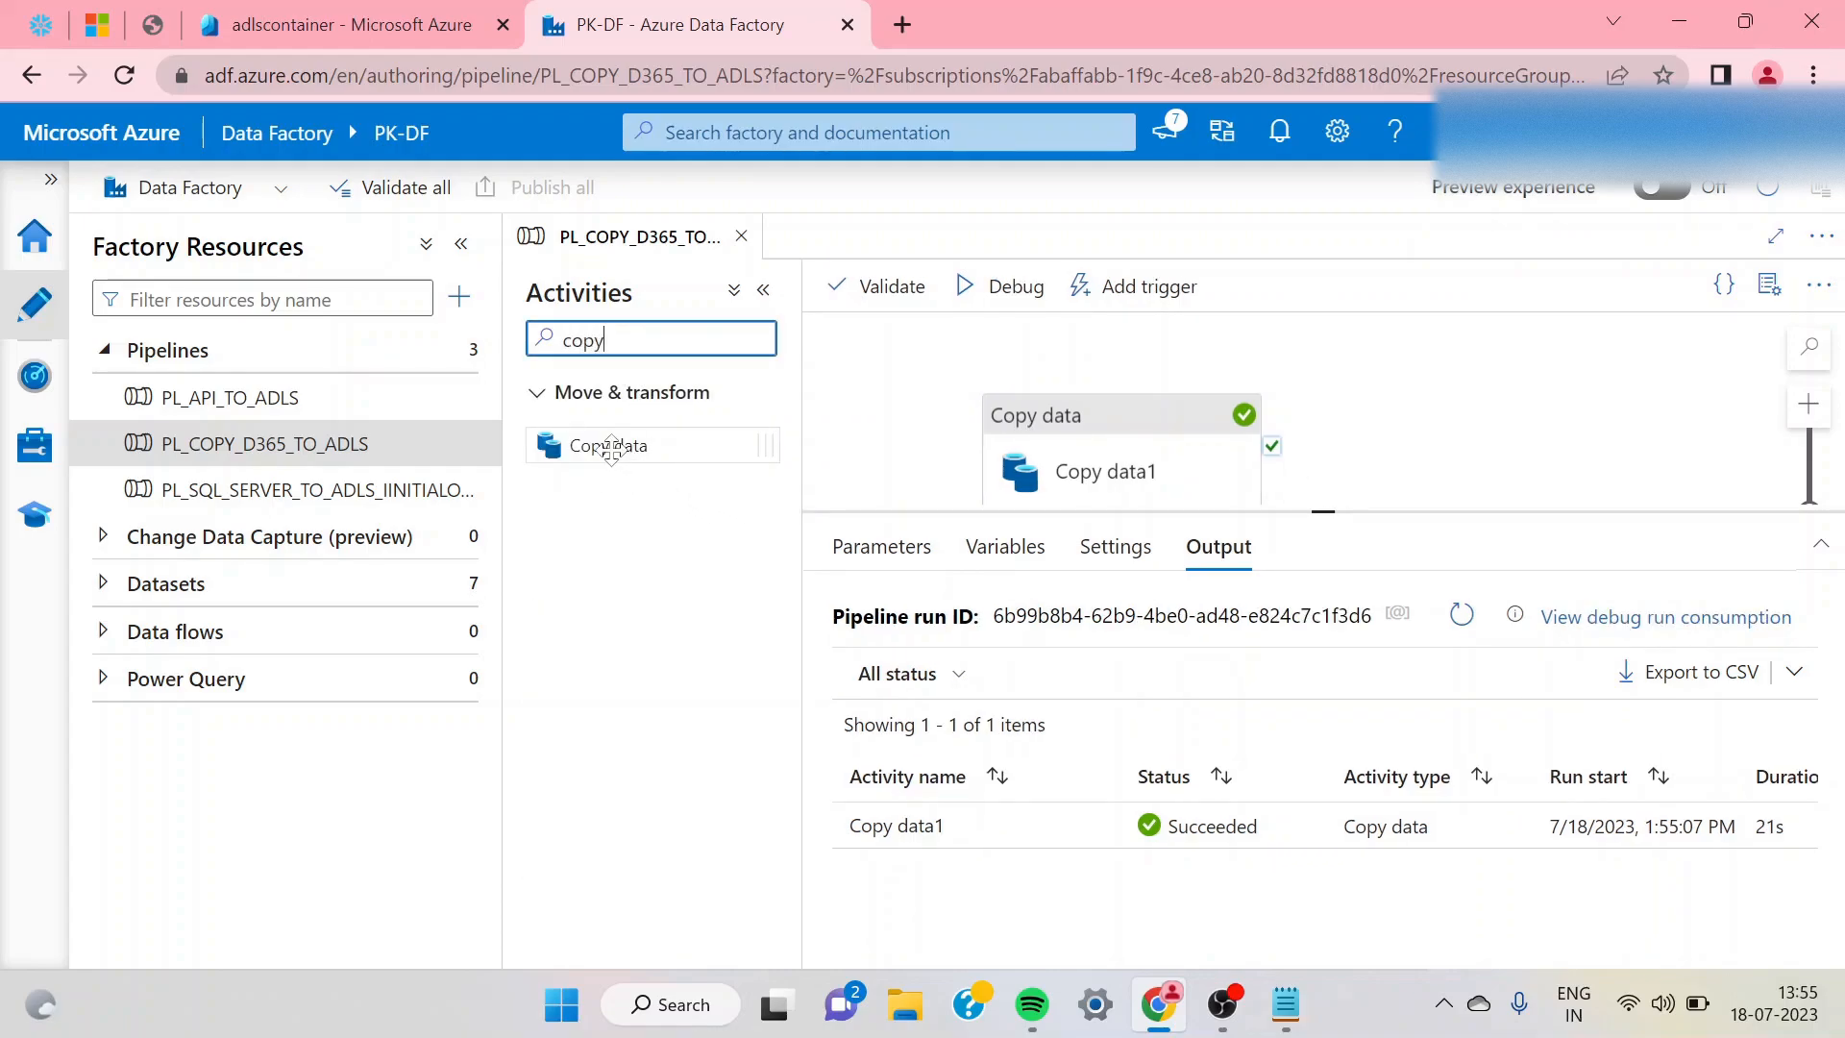
{"action": "left_click_drag", "start_coordinate": [618, 445], "coordinate": [1497, 490]}
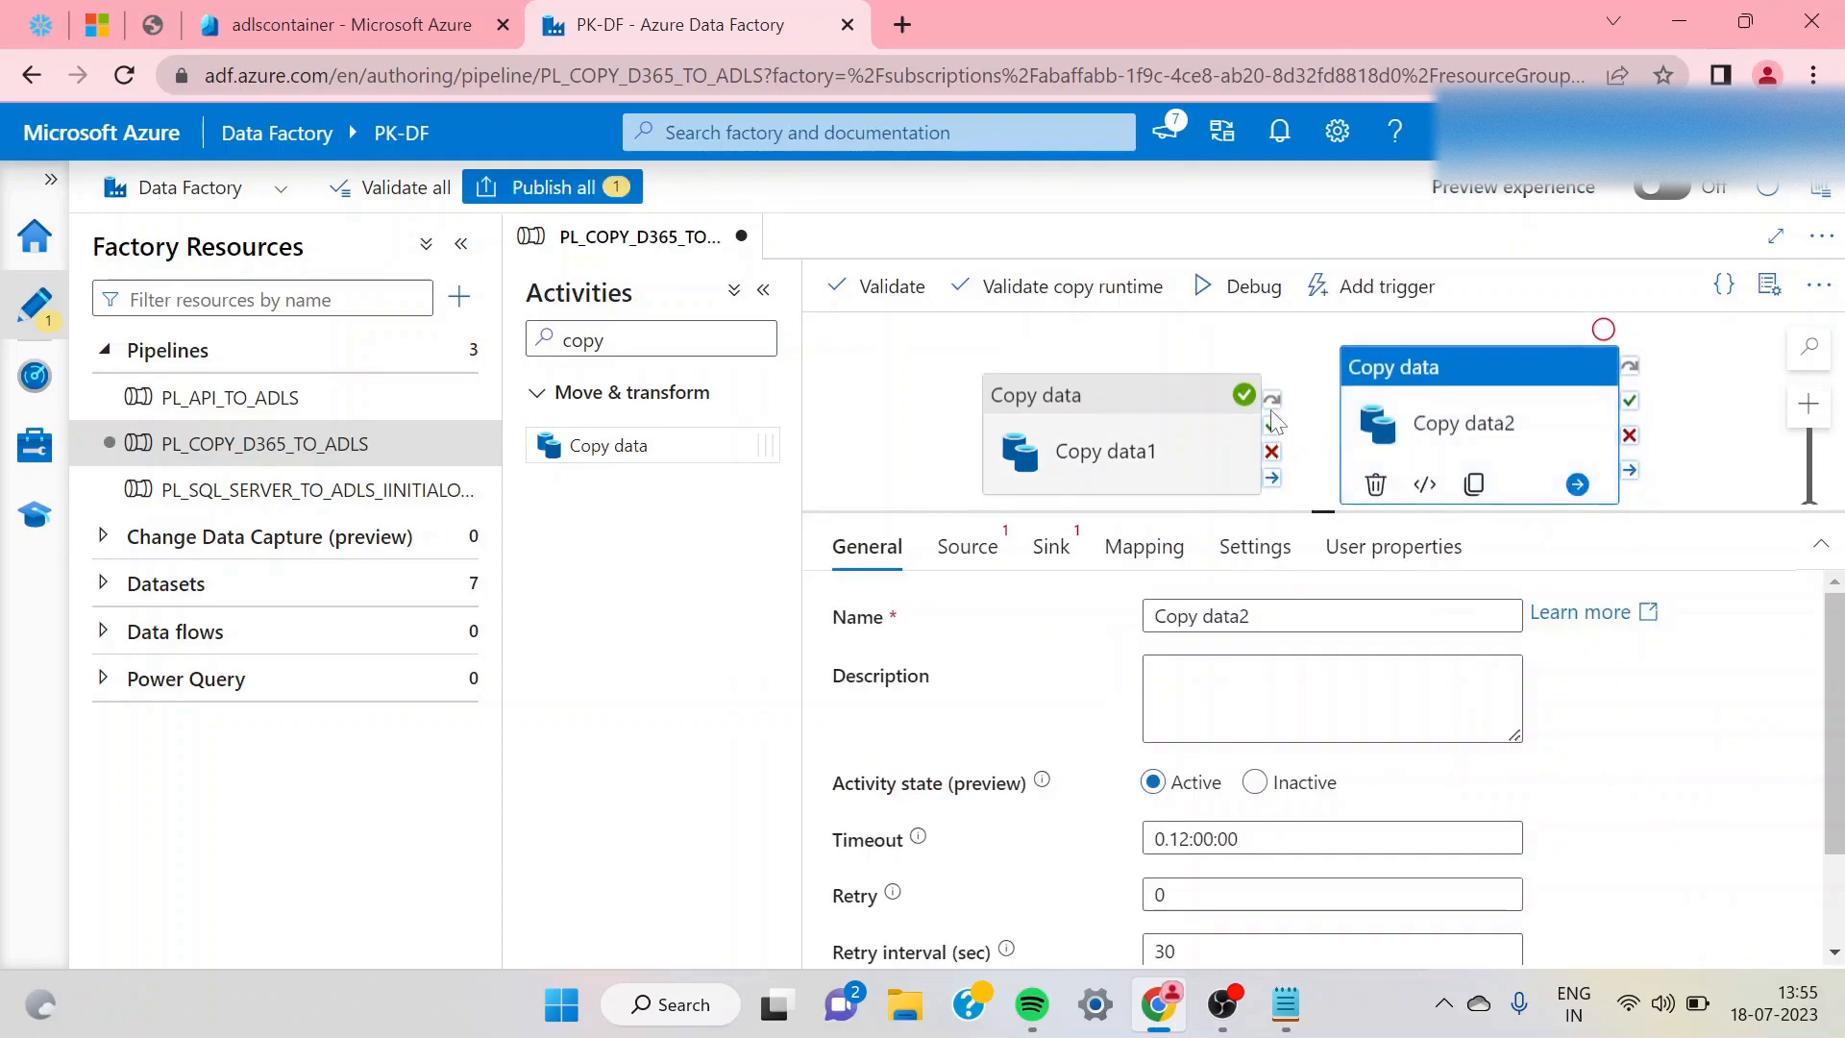
{"action": "left_click_drag", "start_coordinate": [1272, 426], "coordinate": [1473, 439]}
{"action": "left_click", "coordinate": [1473, 439]}
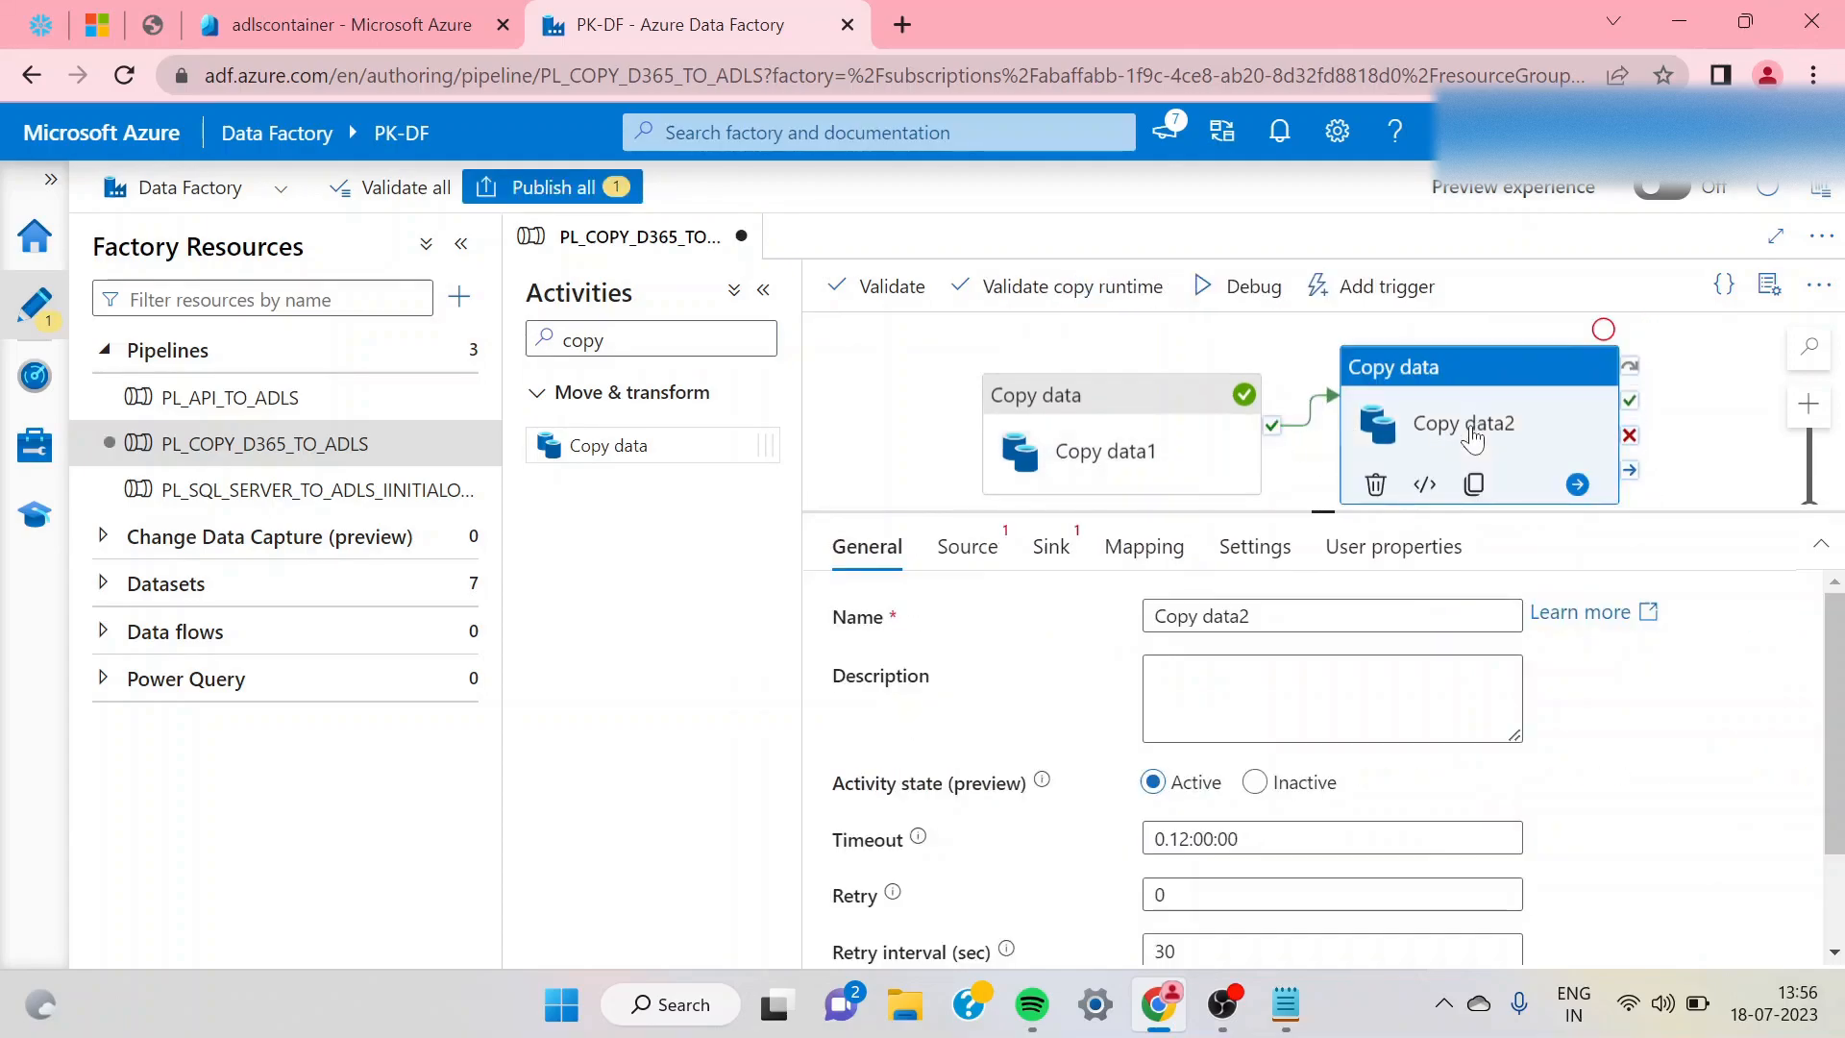
- Create a new source dataset for Copy data2 using Azure Data Lake Storage Gen2 and the DelimitedText format
{"action": "left_click", "coordinate": [964, 562]}
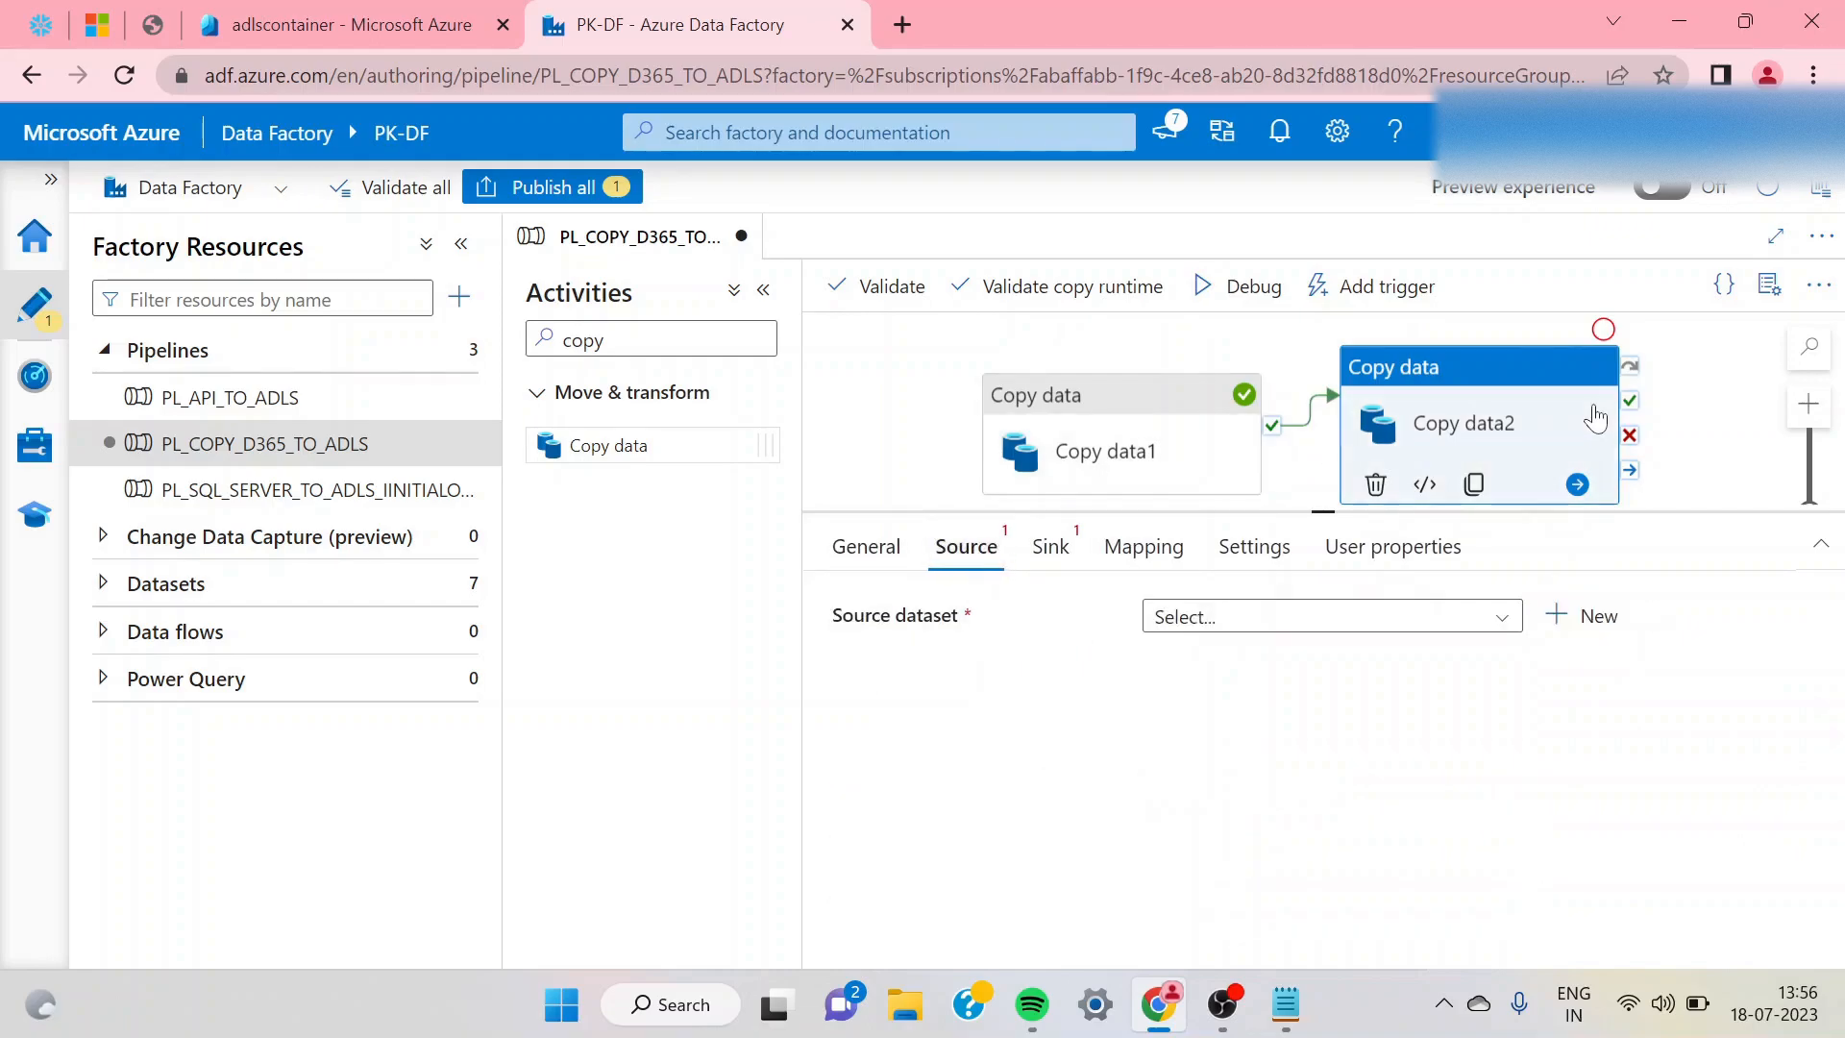
{"action": "left_click", "coordinate": [1560, 632]}
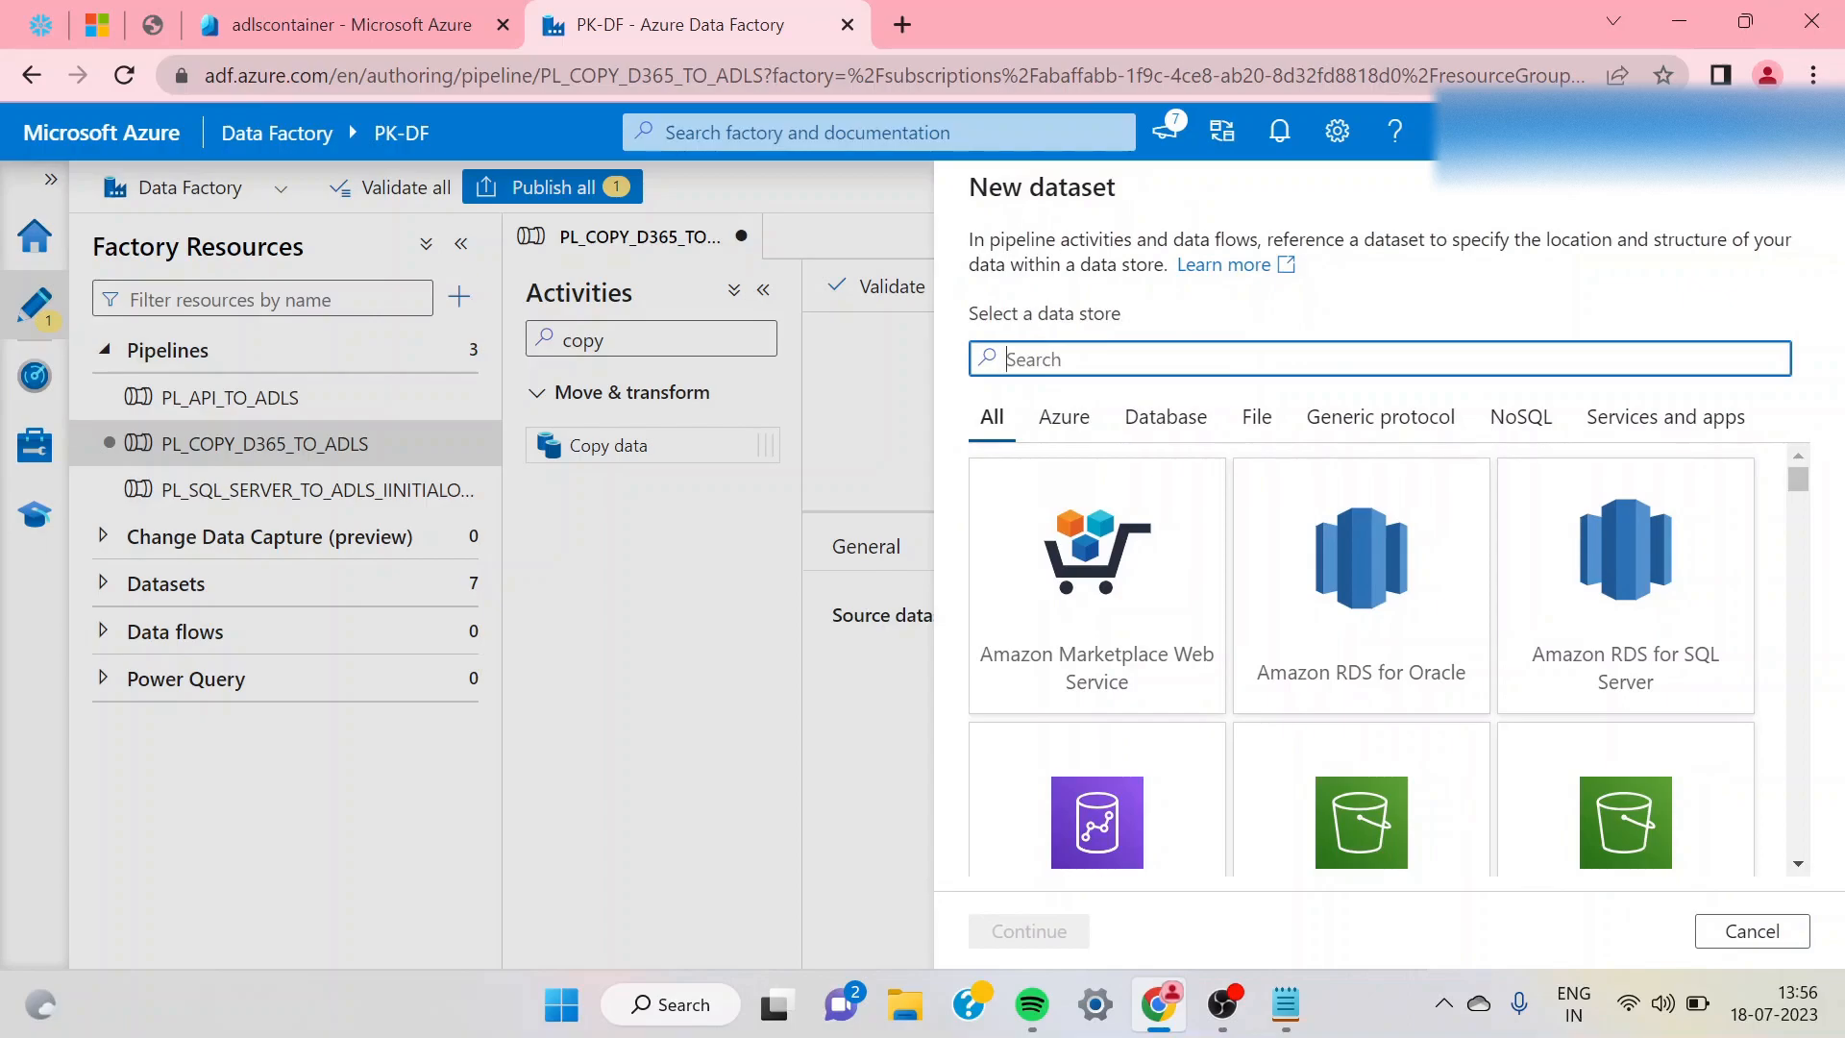
{"action": "type", "text": "dat"}
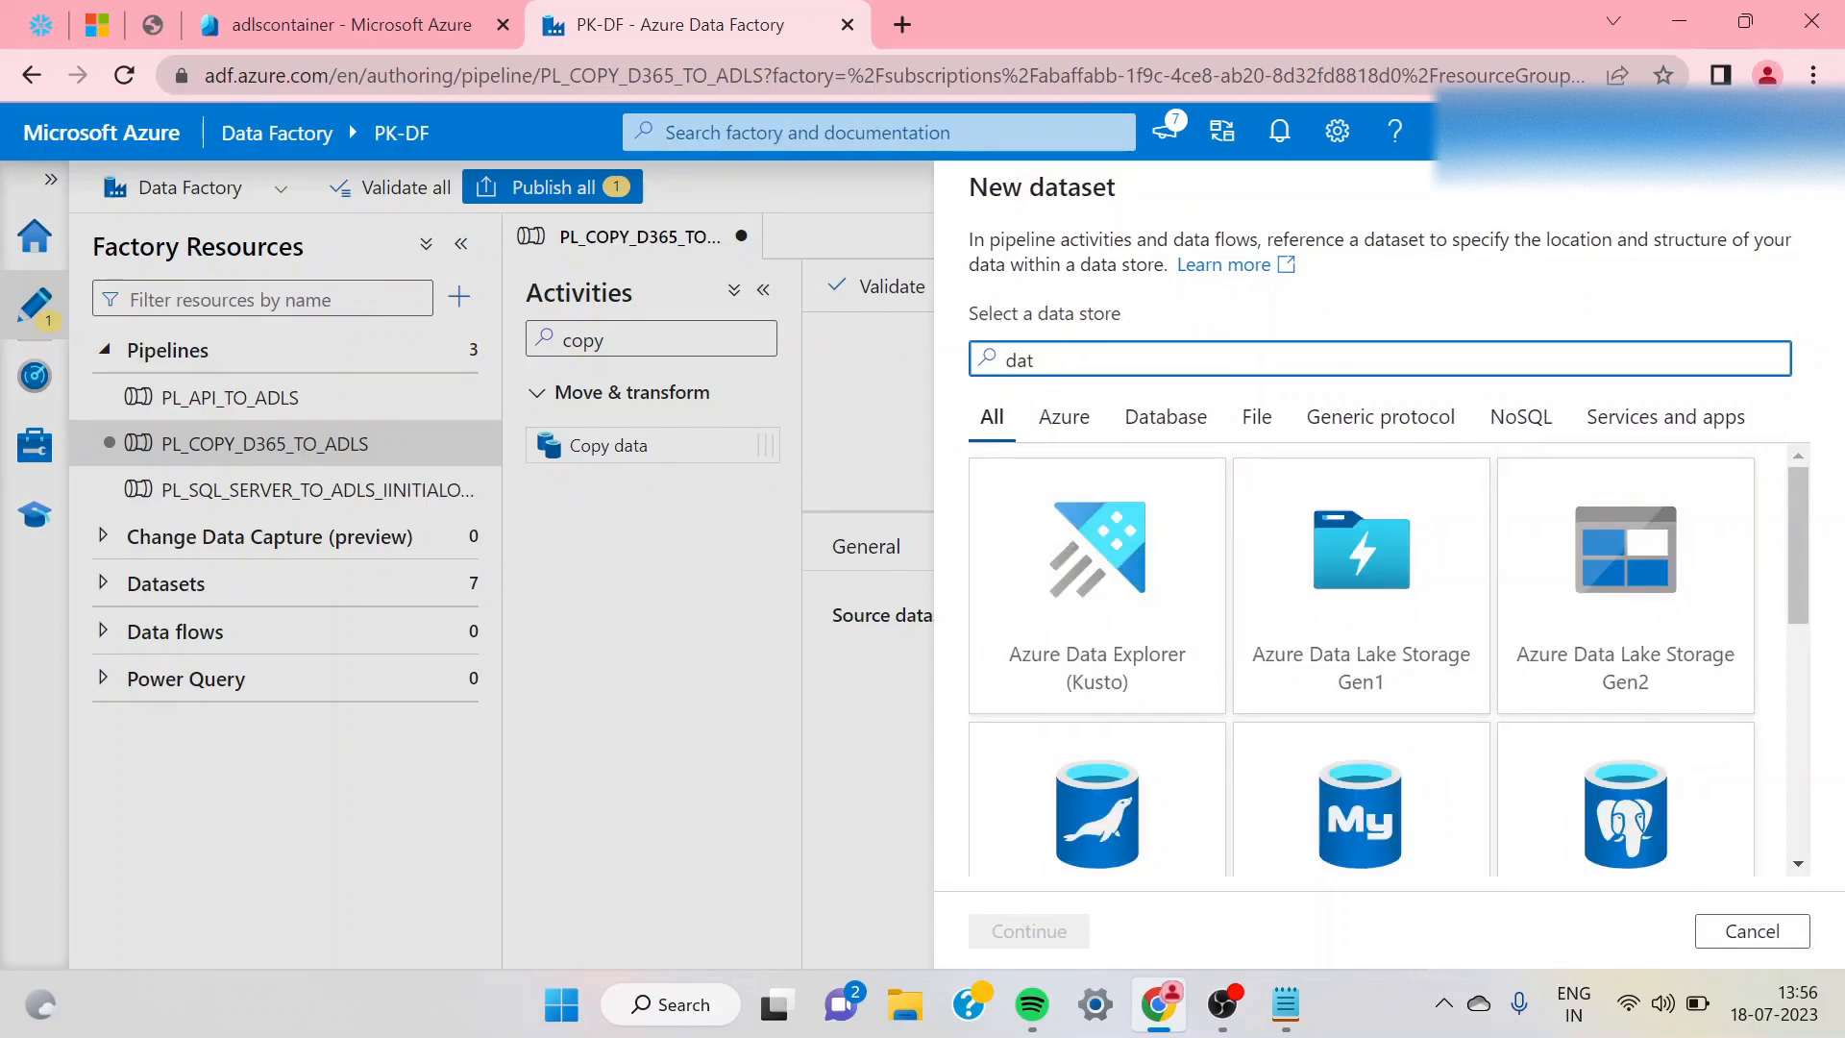
{"action": "left_click", "coordinate": [1634, 647]}
{"action": "left_click", "coordinate": [1029, 931]}
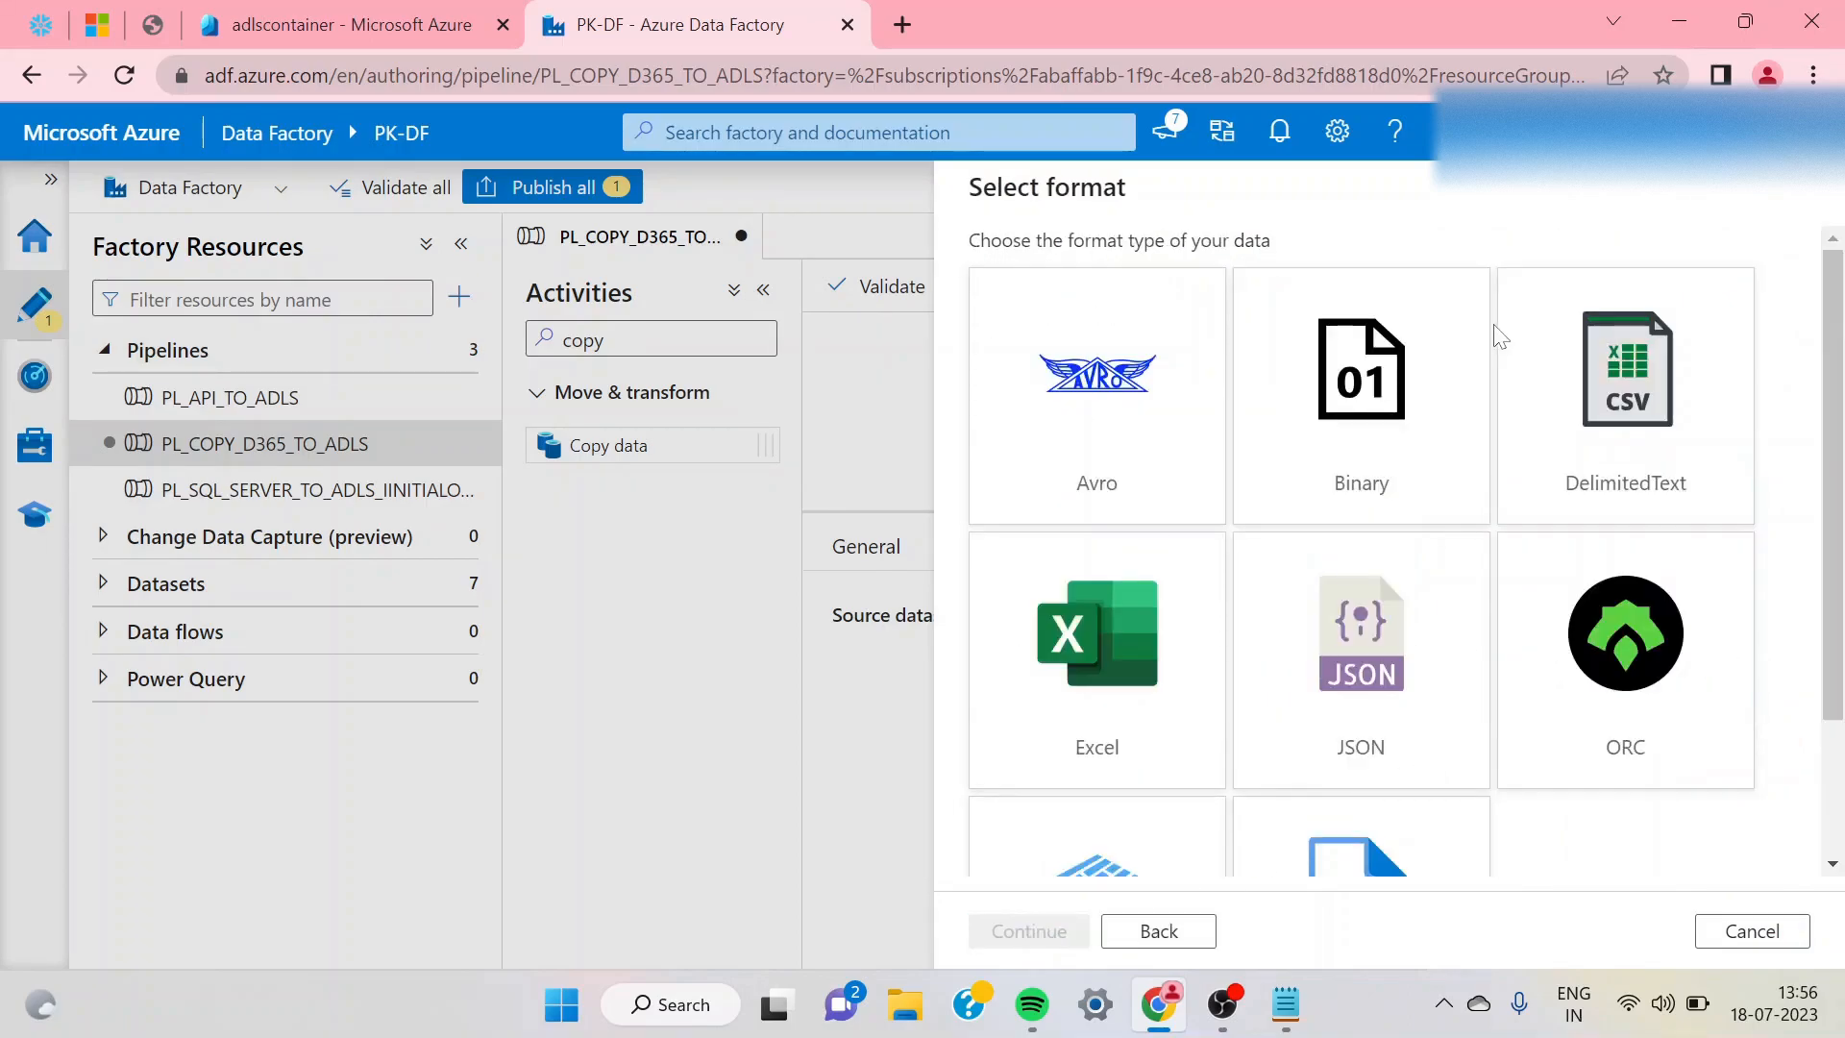
{"action": "left_click", "coordinate": [1612, 449]}
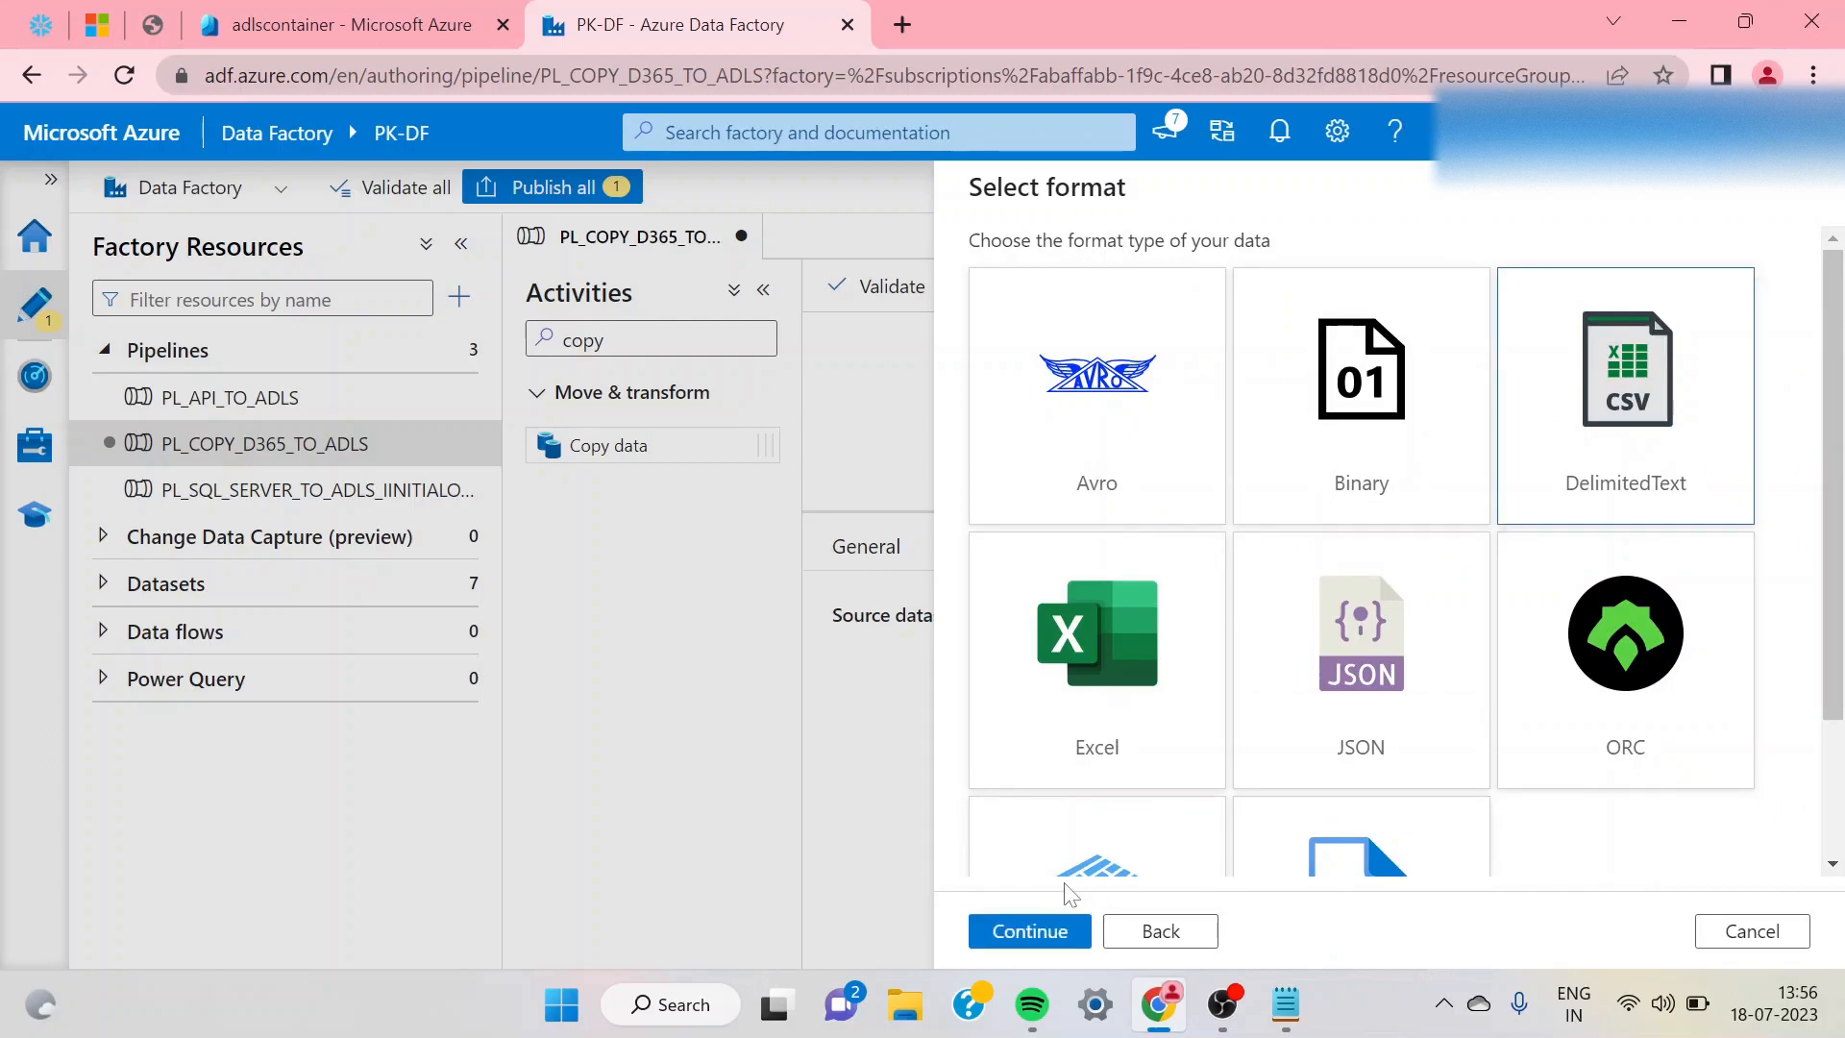
{"action": "left_click", "coordinate": [1030, 931]}
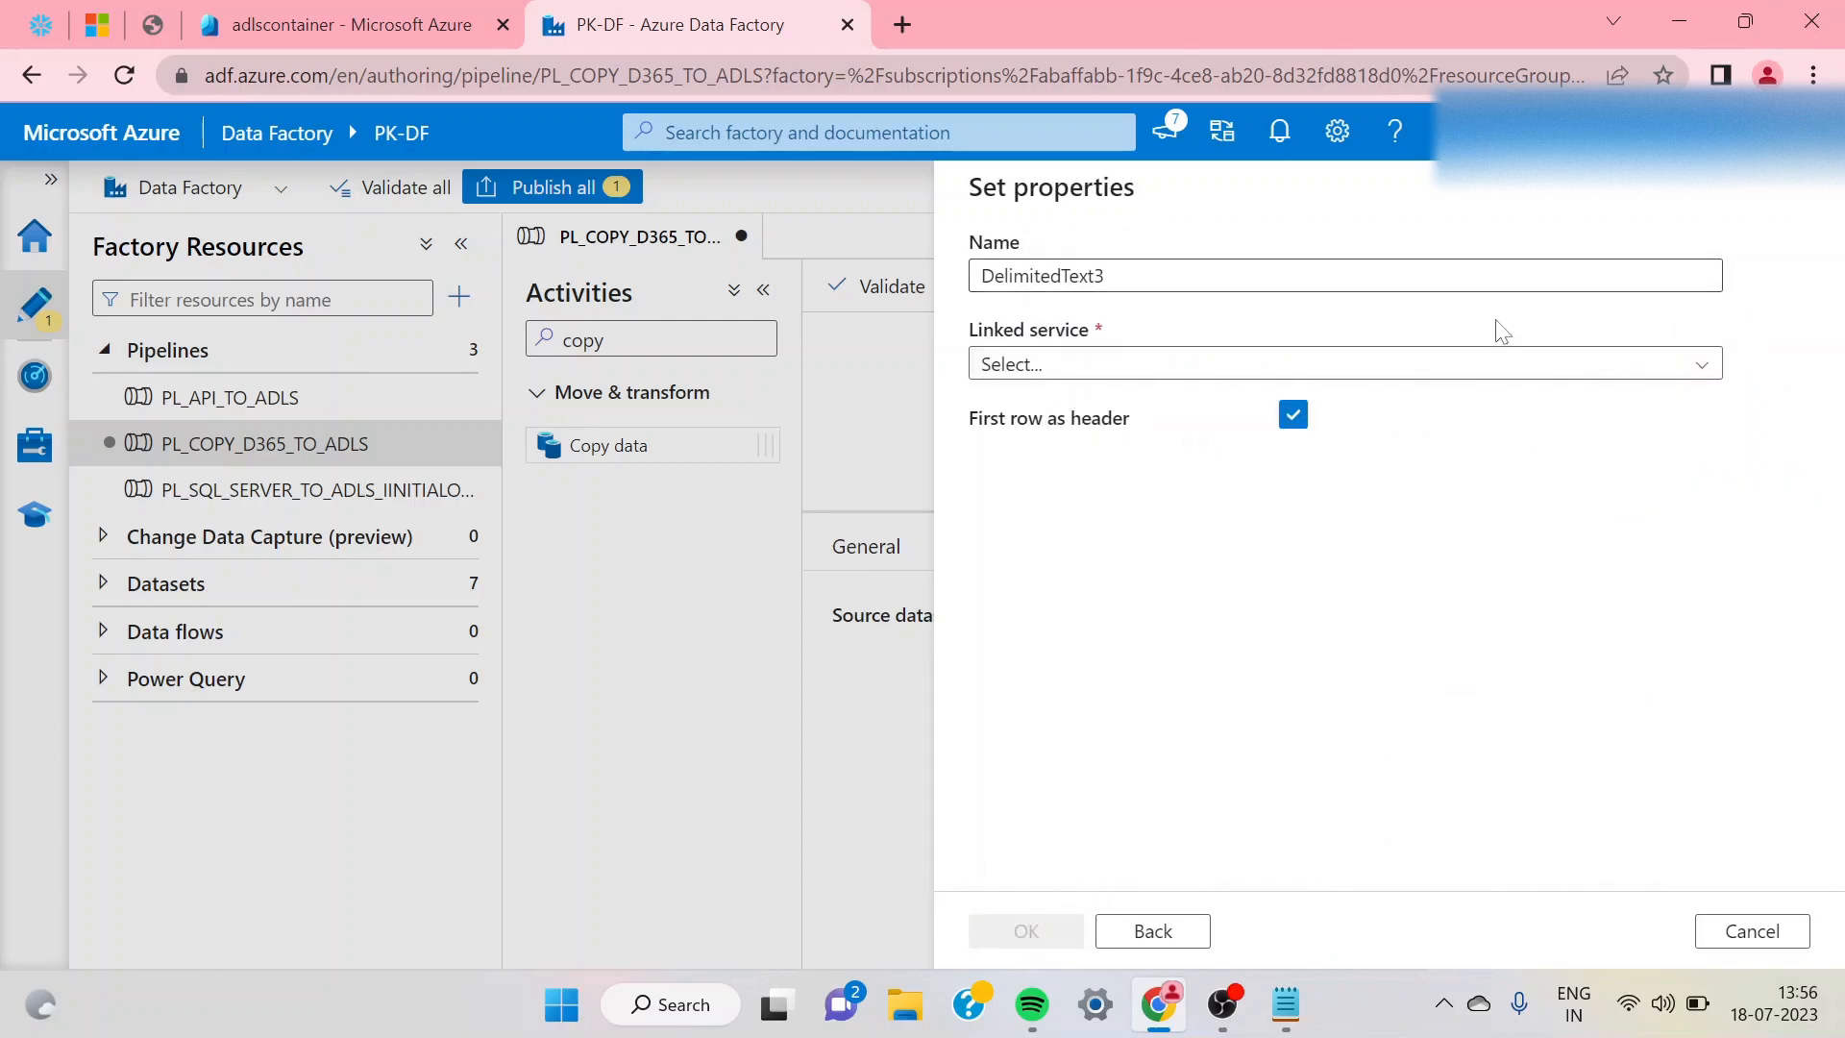
- Point the dataset to adlscontainer/temp/Log.csv through the AzureDataLakeStorage1 linked service, save it and preview its data
{"action": "left_click", "coordinate": [1541, 367]}
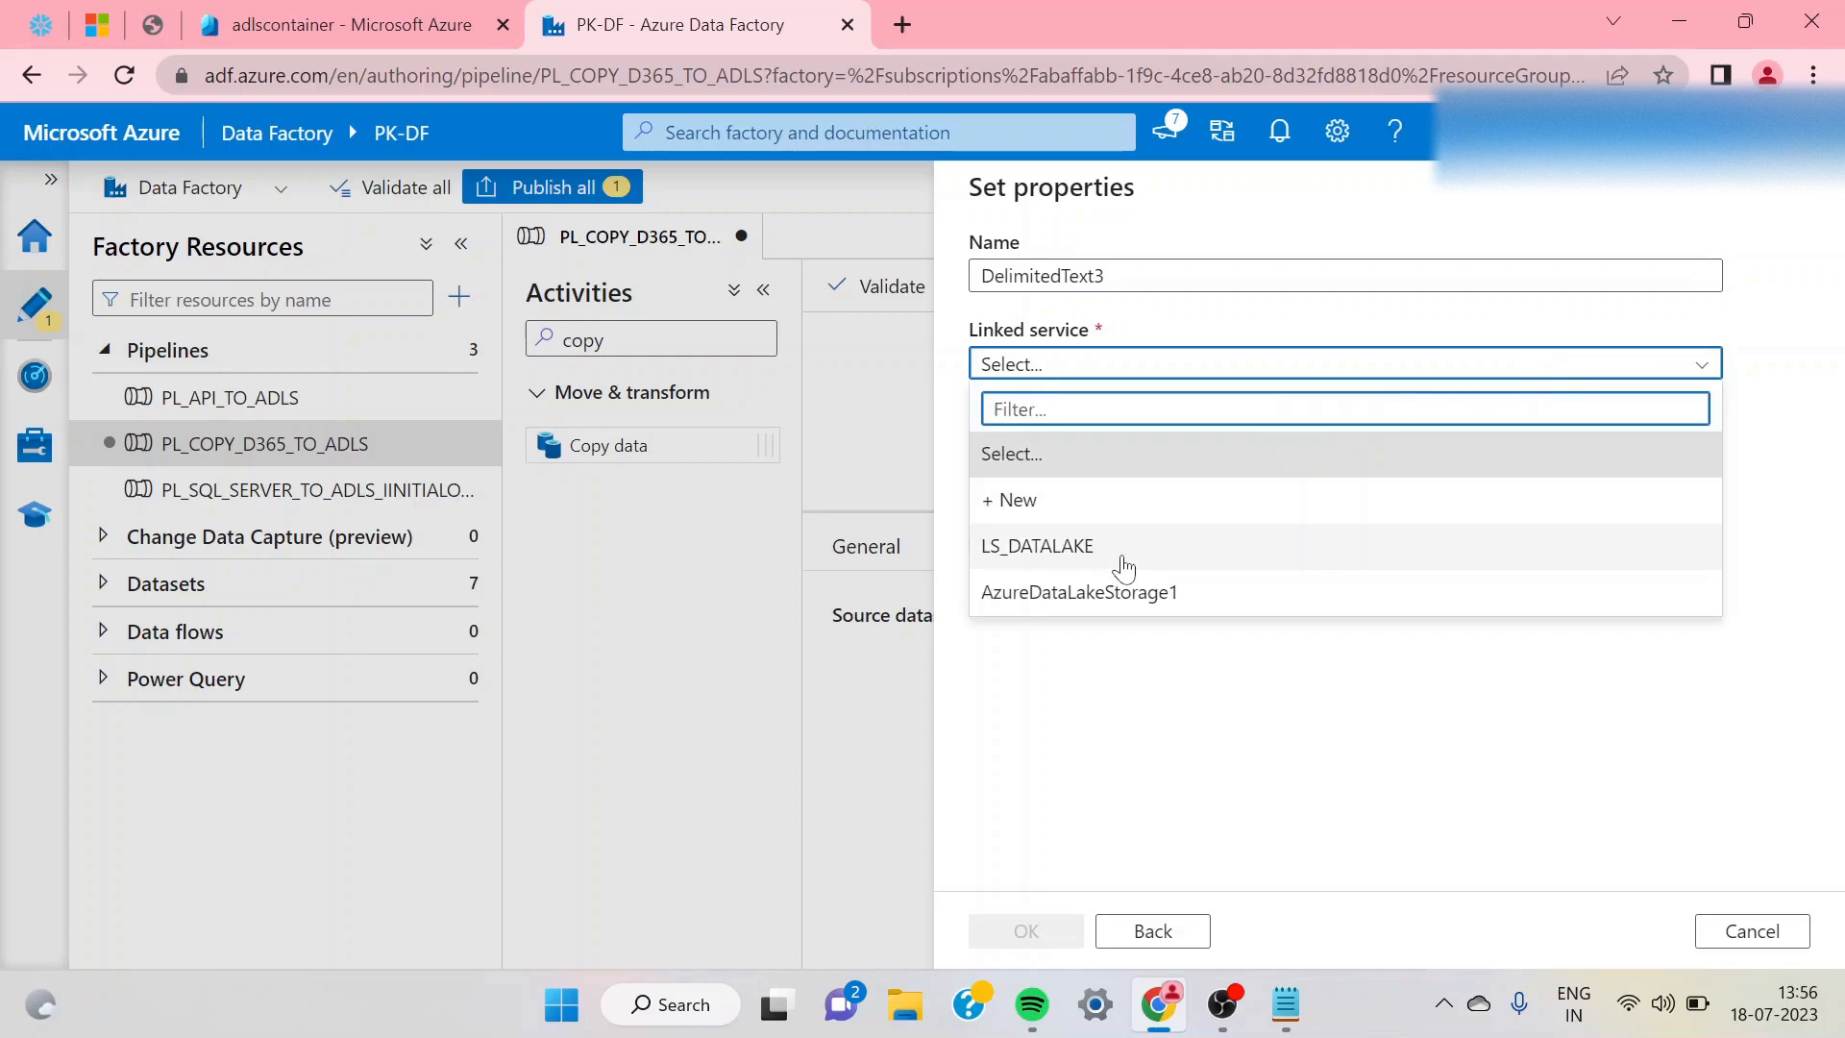
{"action": "left_click", "coordinate": [1067, 604]}
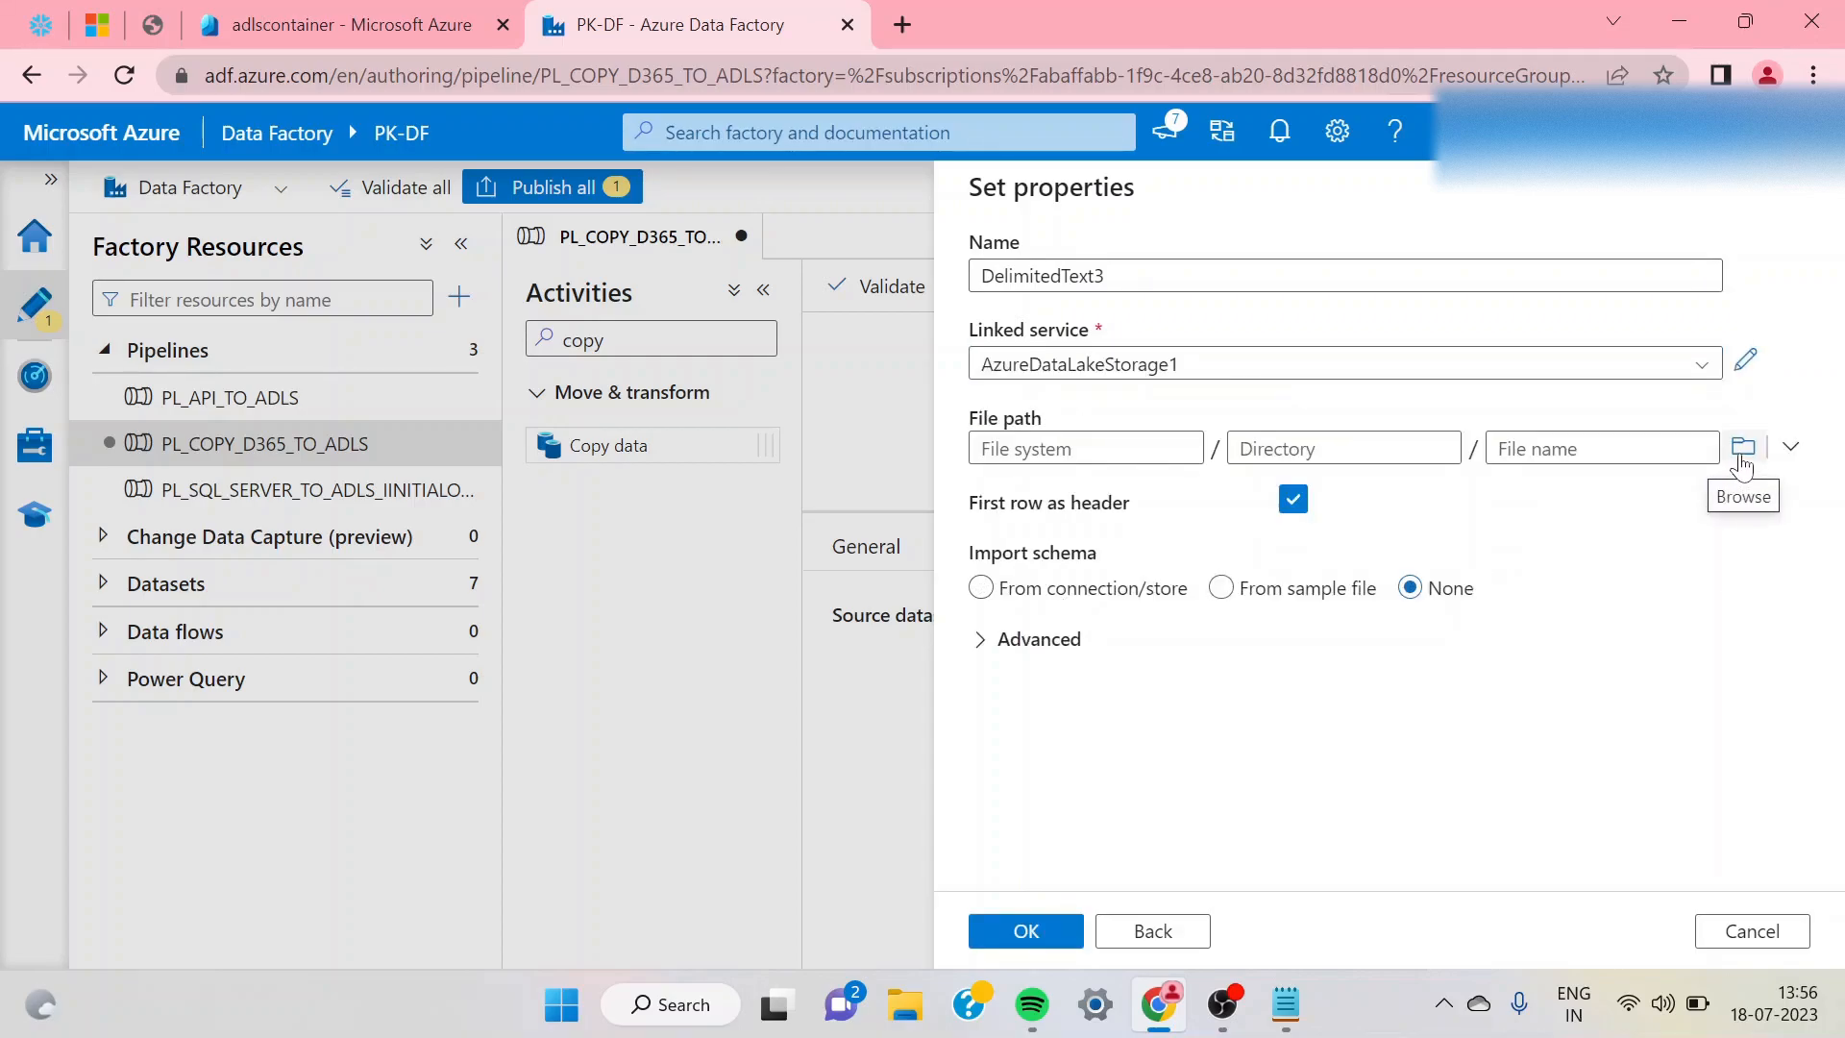
{"action": "left_click", "coordinate": [1743, 448]}
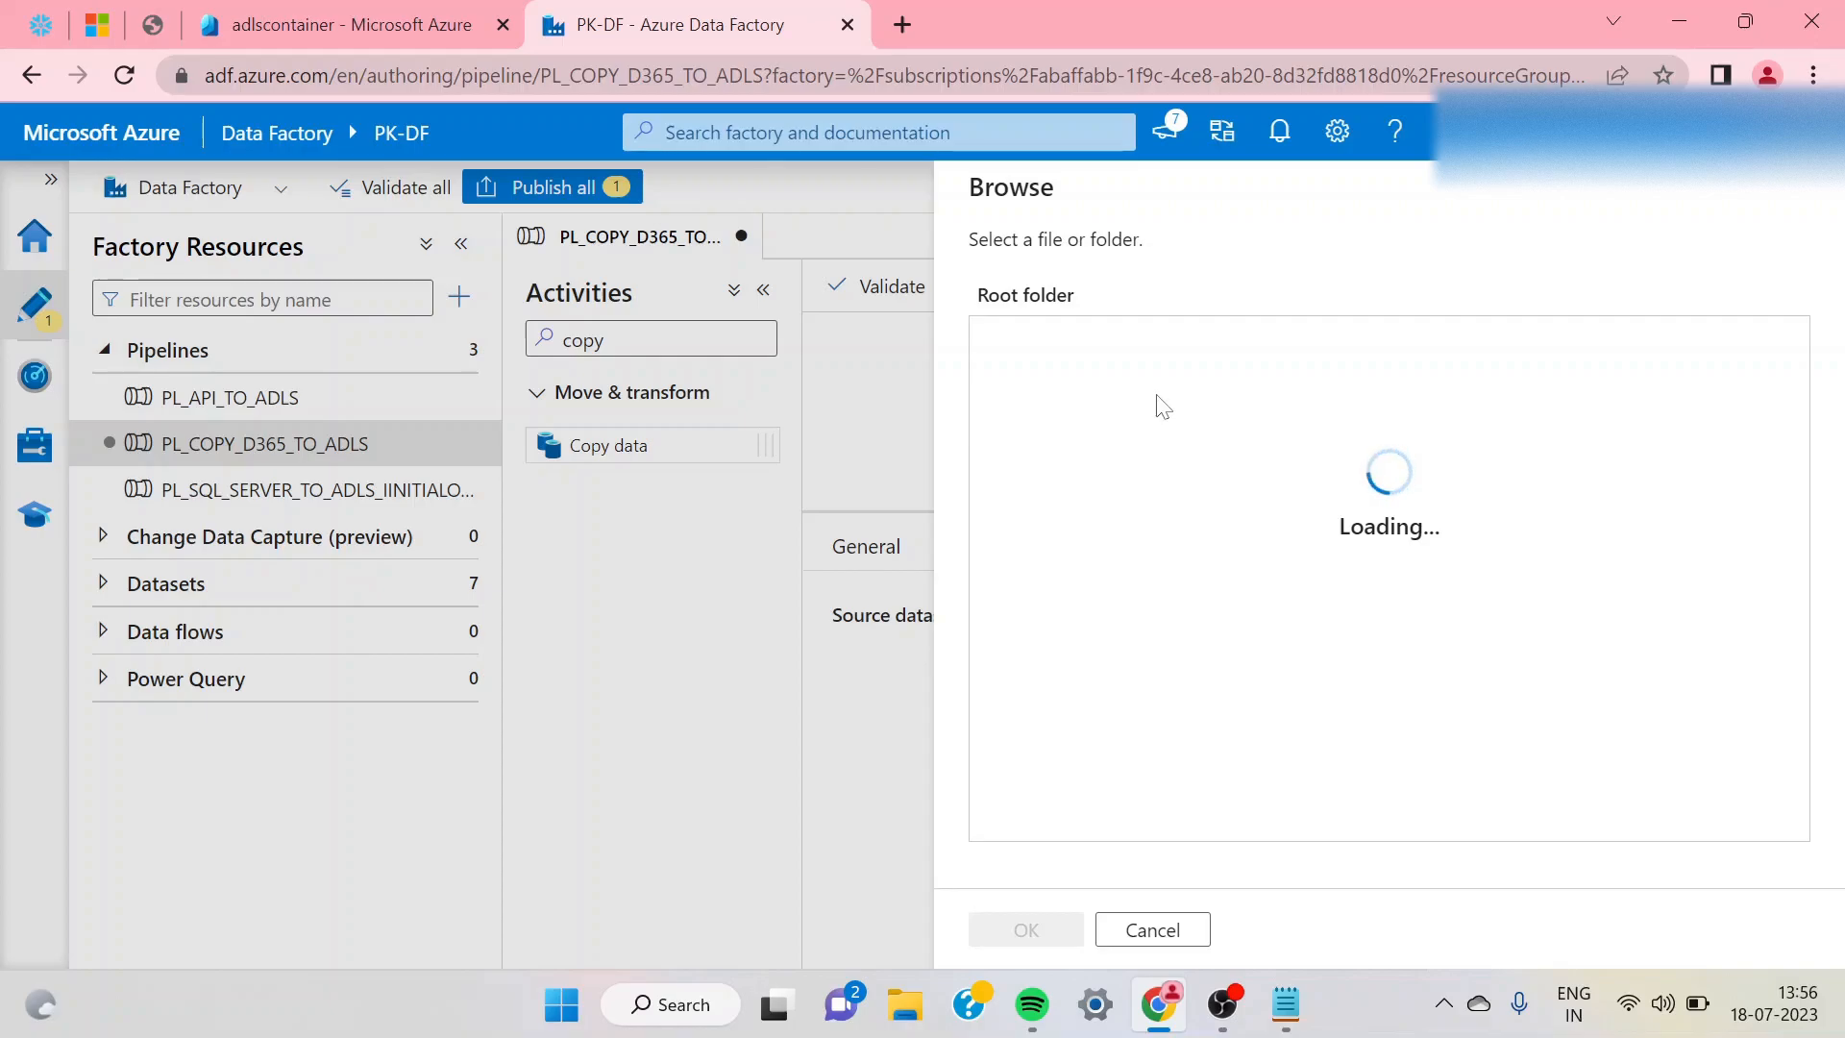
{"action": "double_click", "coordinate": [1058, 362]}
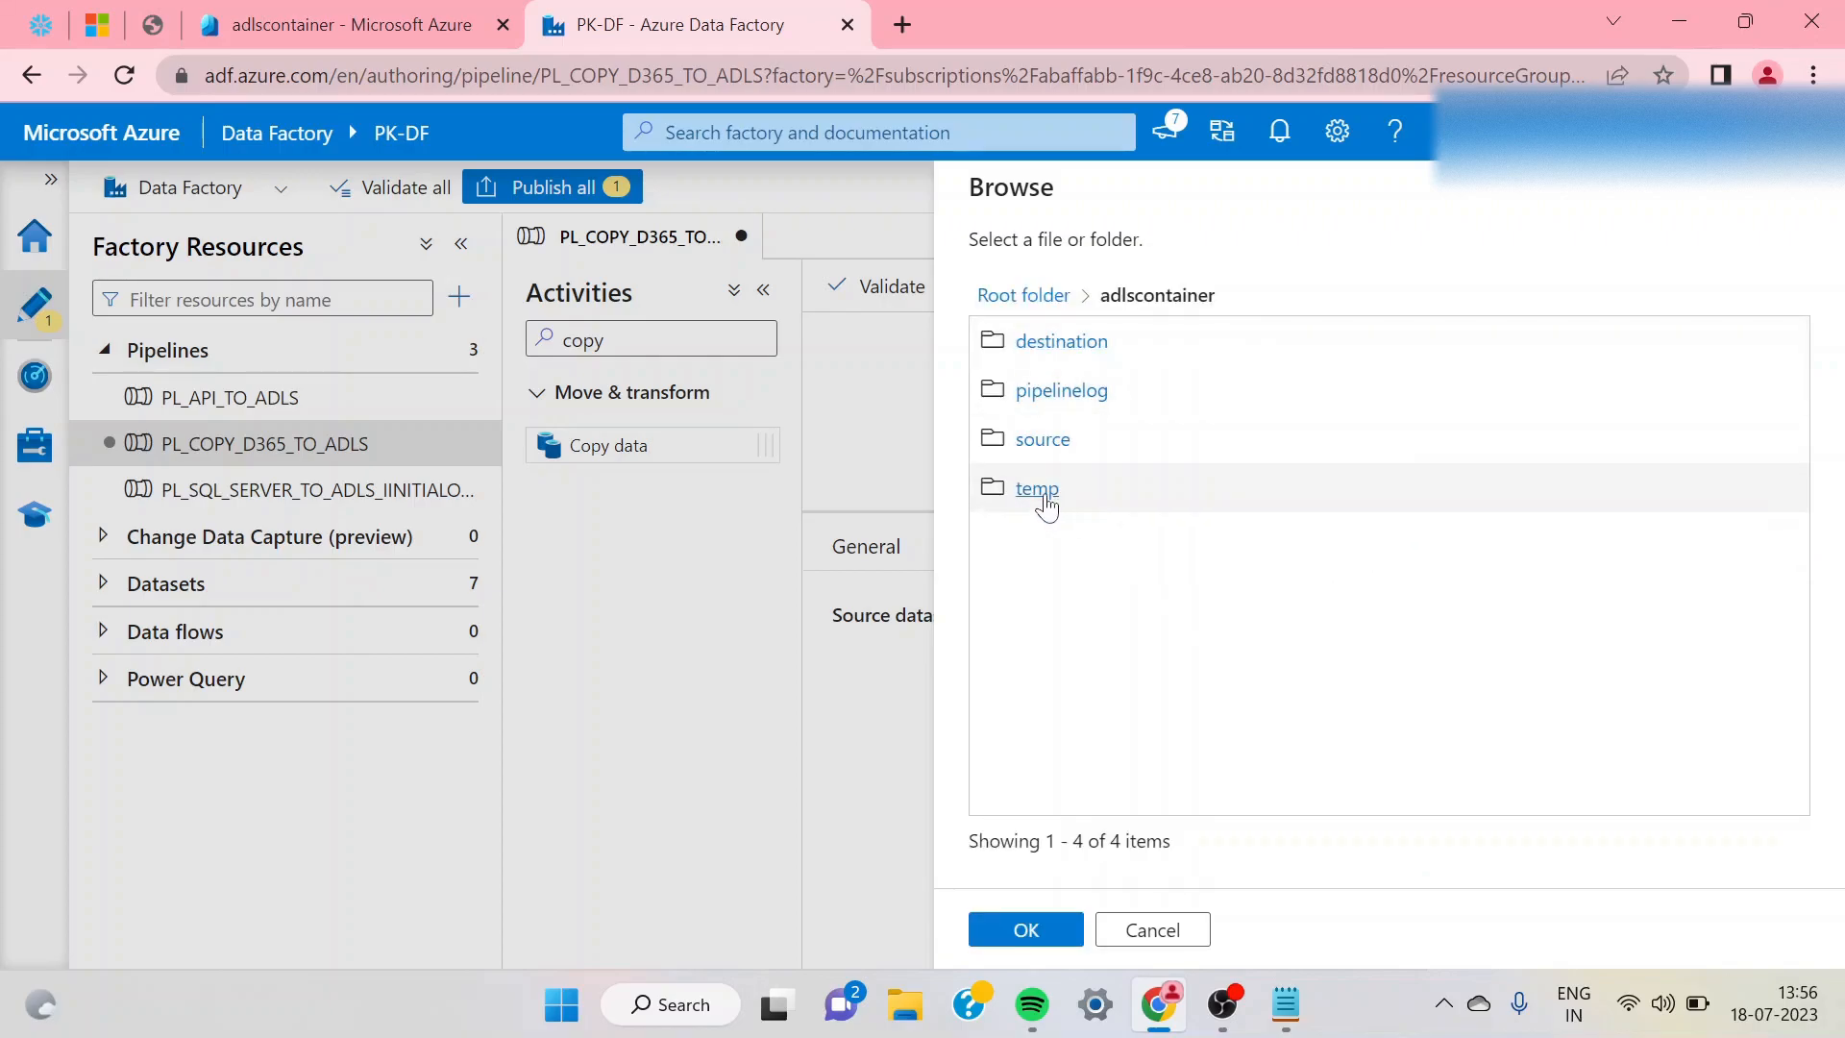
{"action": "left_click", "coordinate": [1047, 504]}
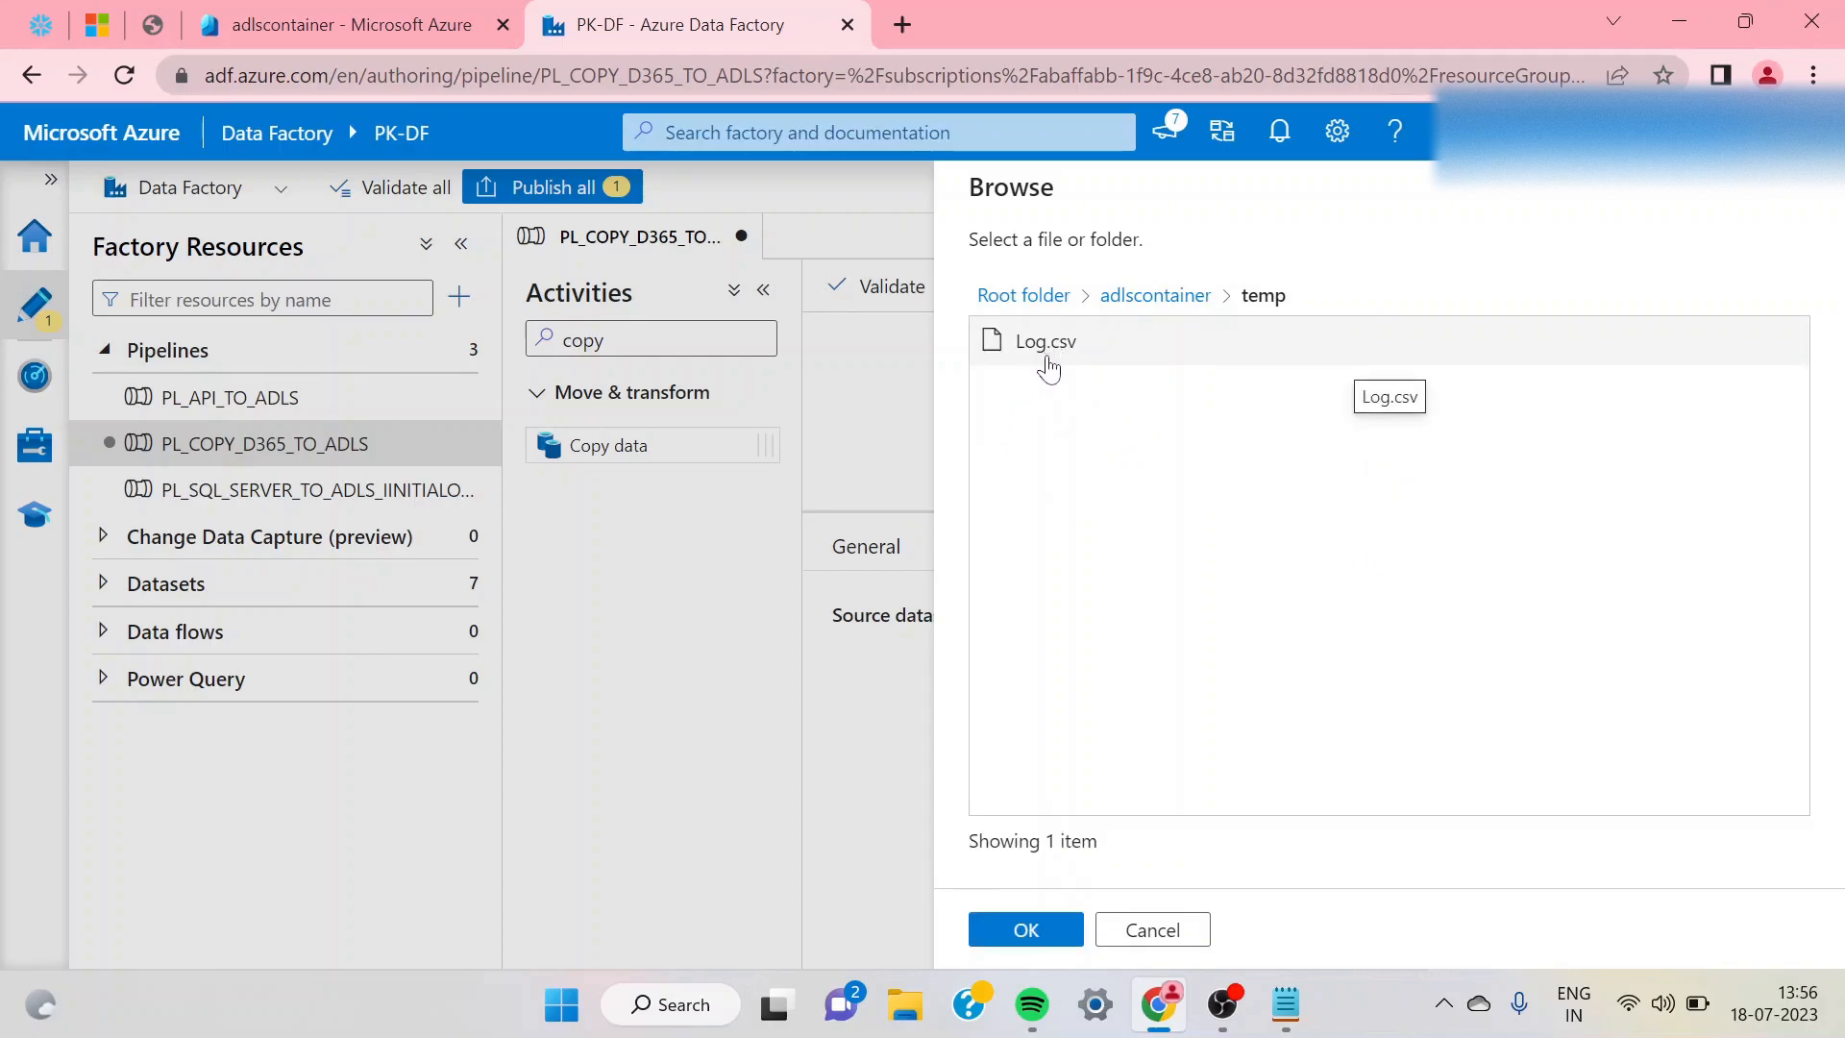
{"action": "left_click", "coordinate": [1047, 367]}
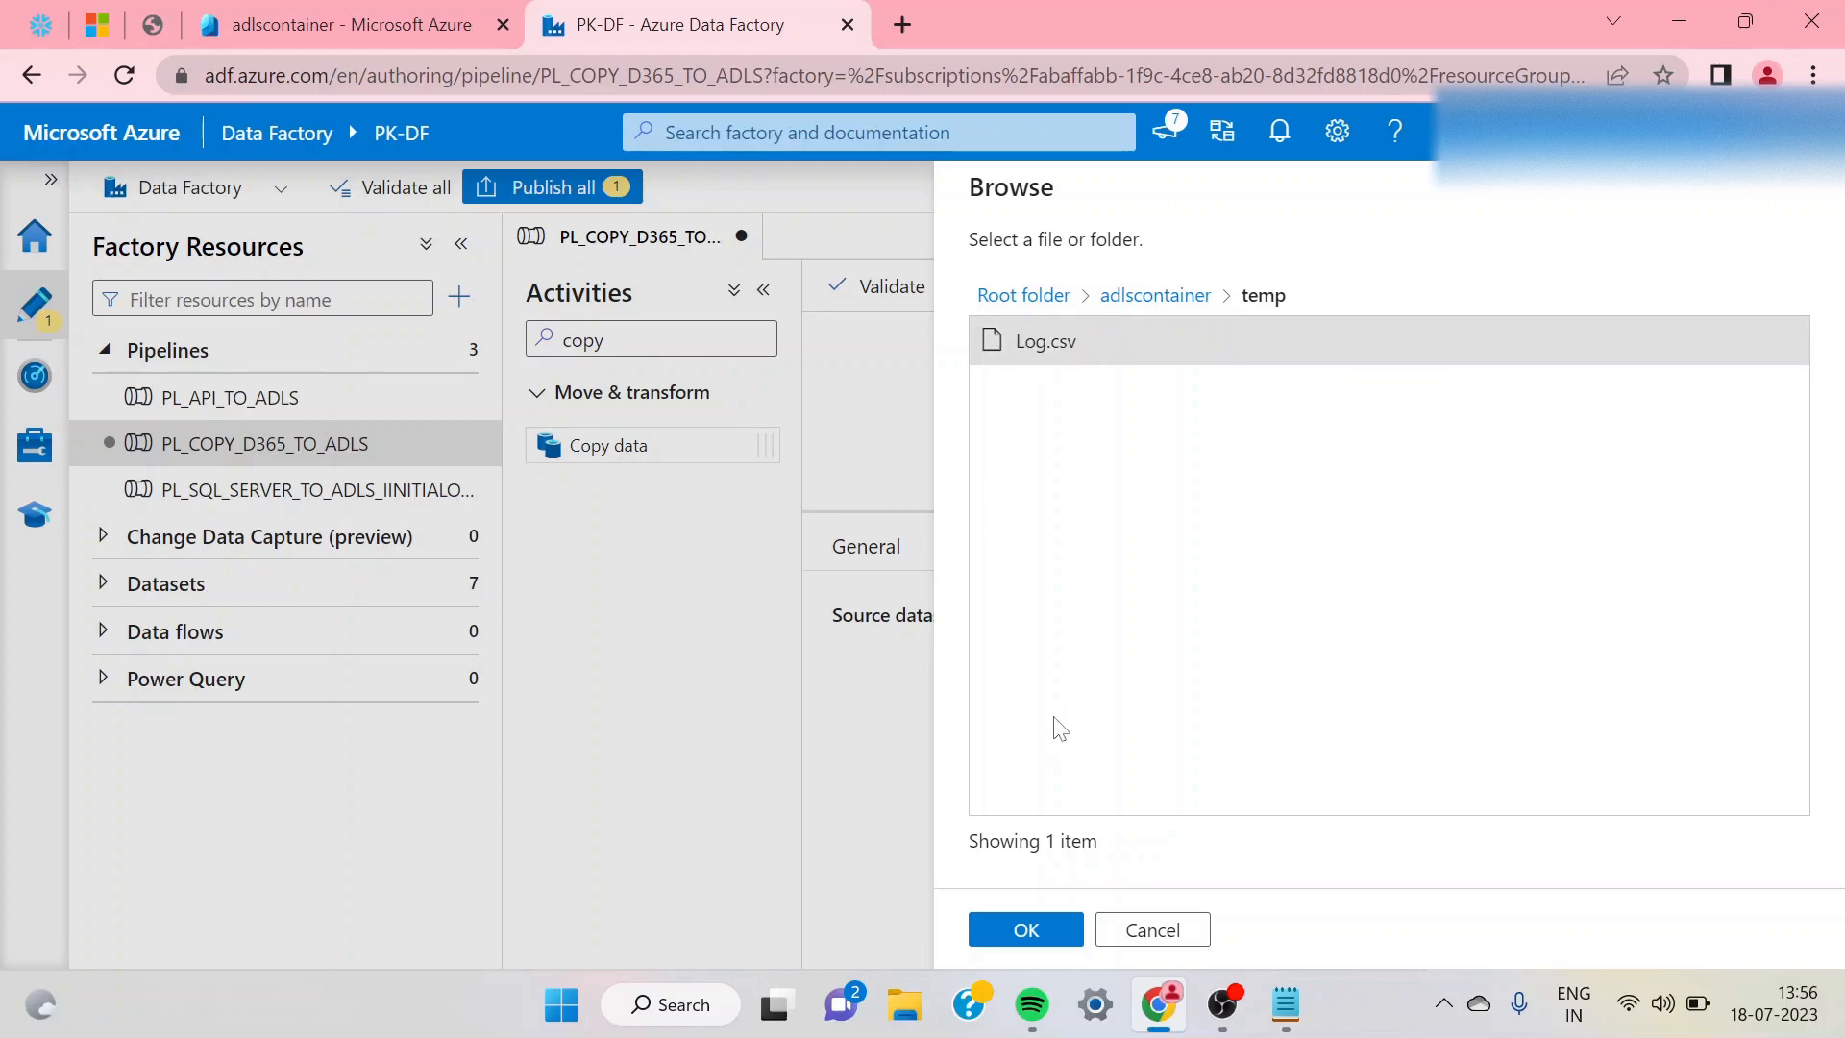
{"action": "left_click", "coordinate": [1019, 930]}
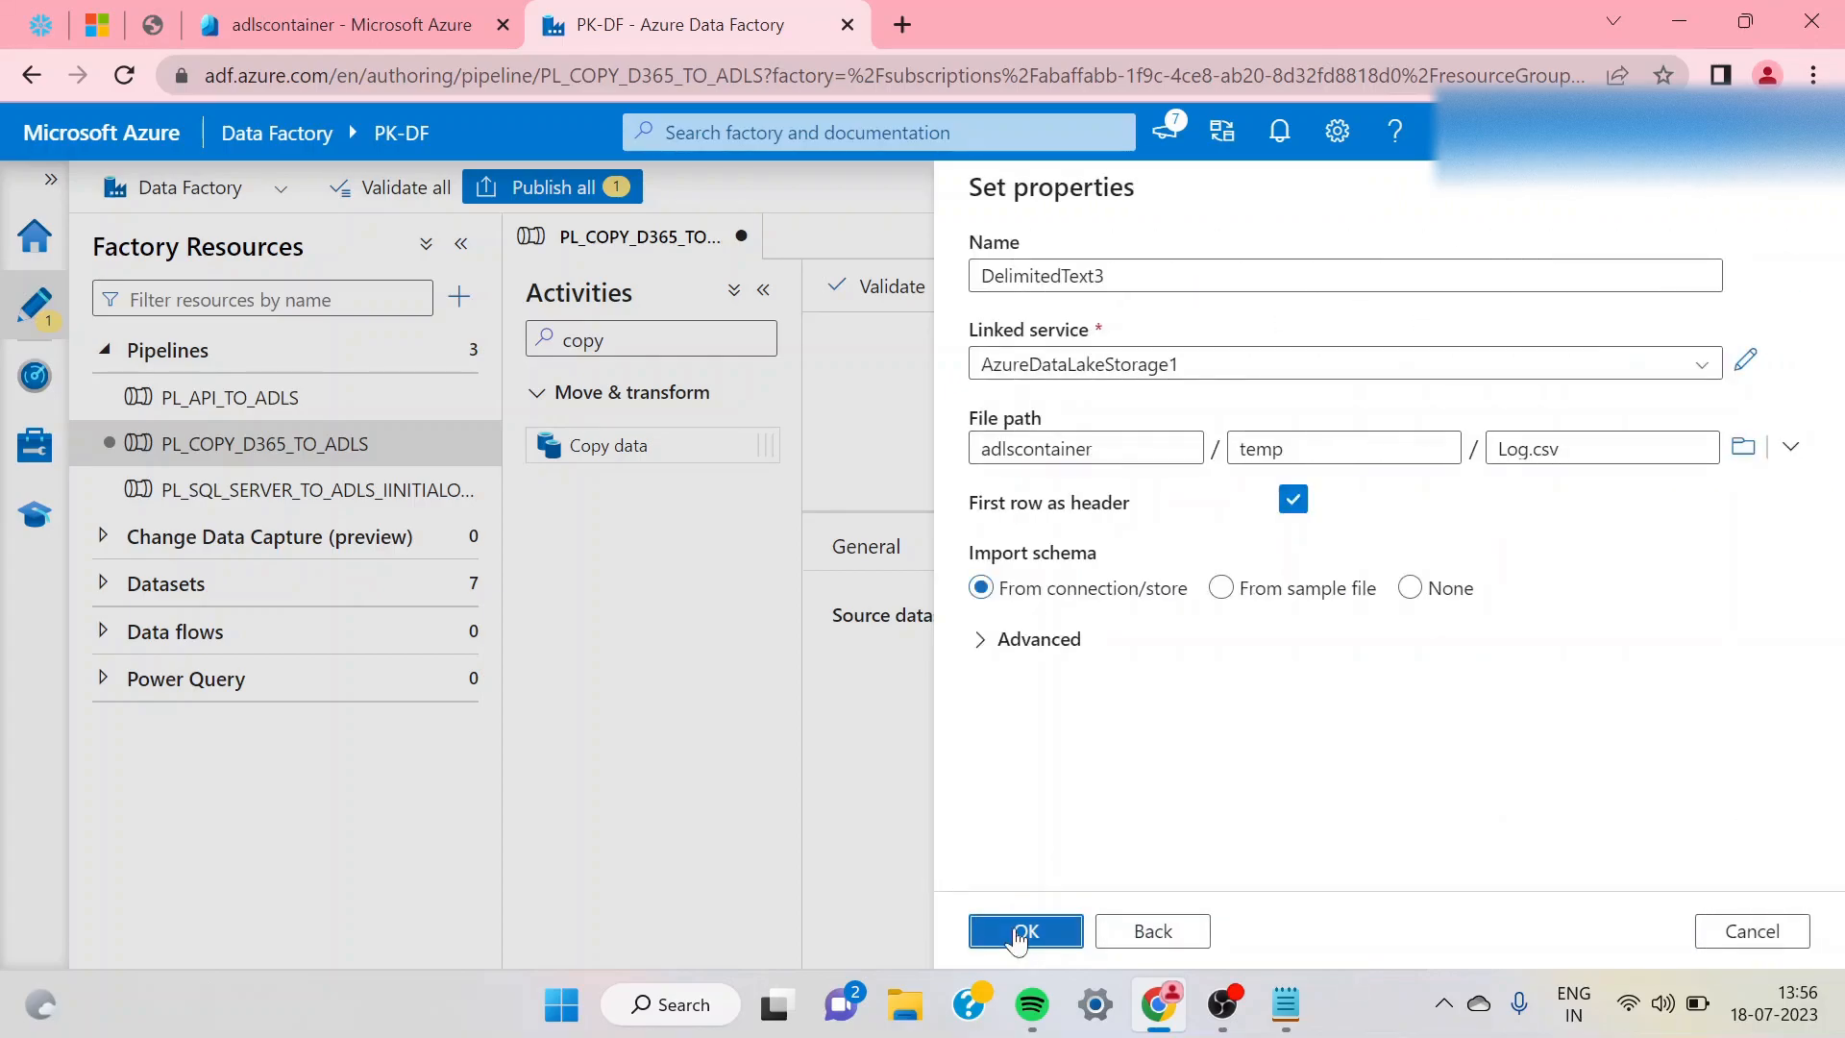
{"action": "left_click", "coordinate": [1019, 930]}
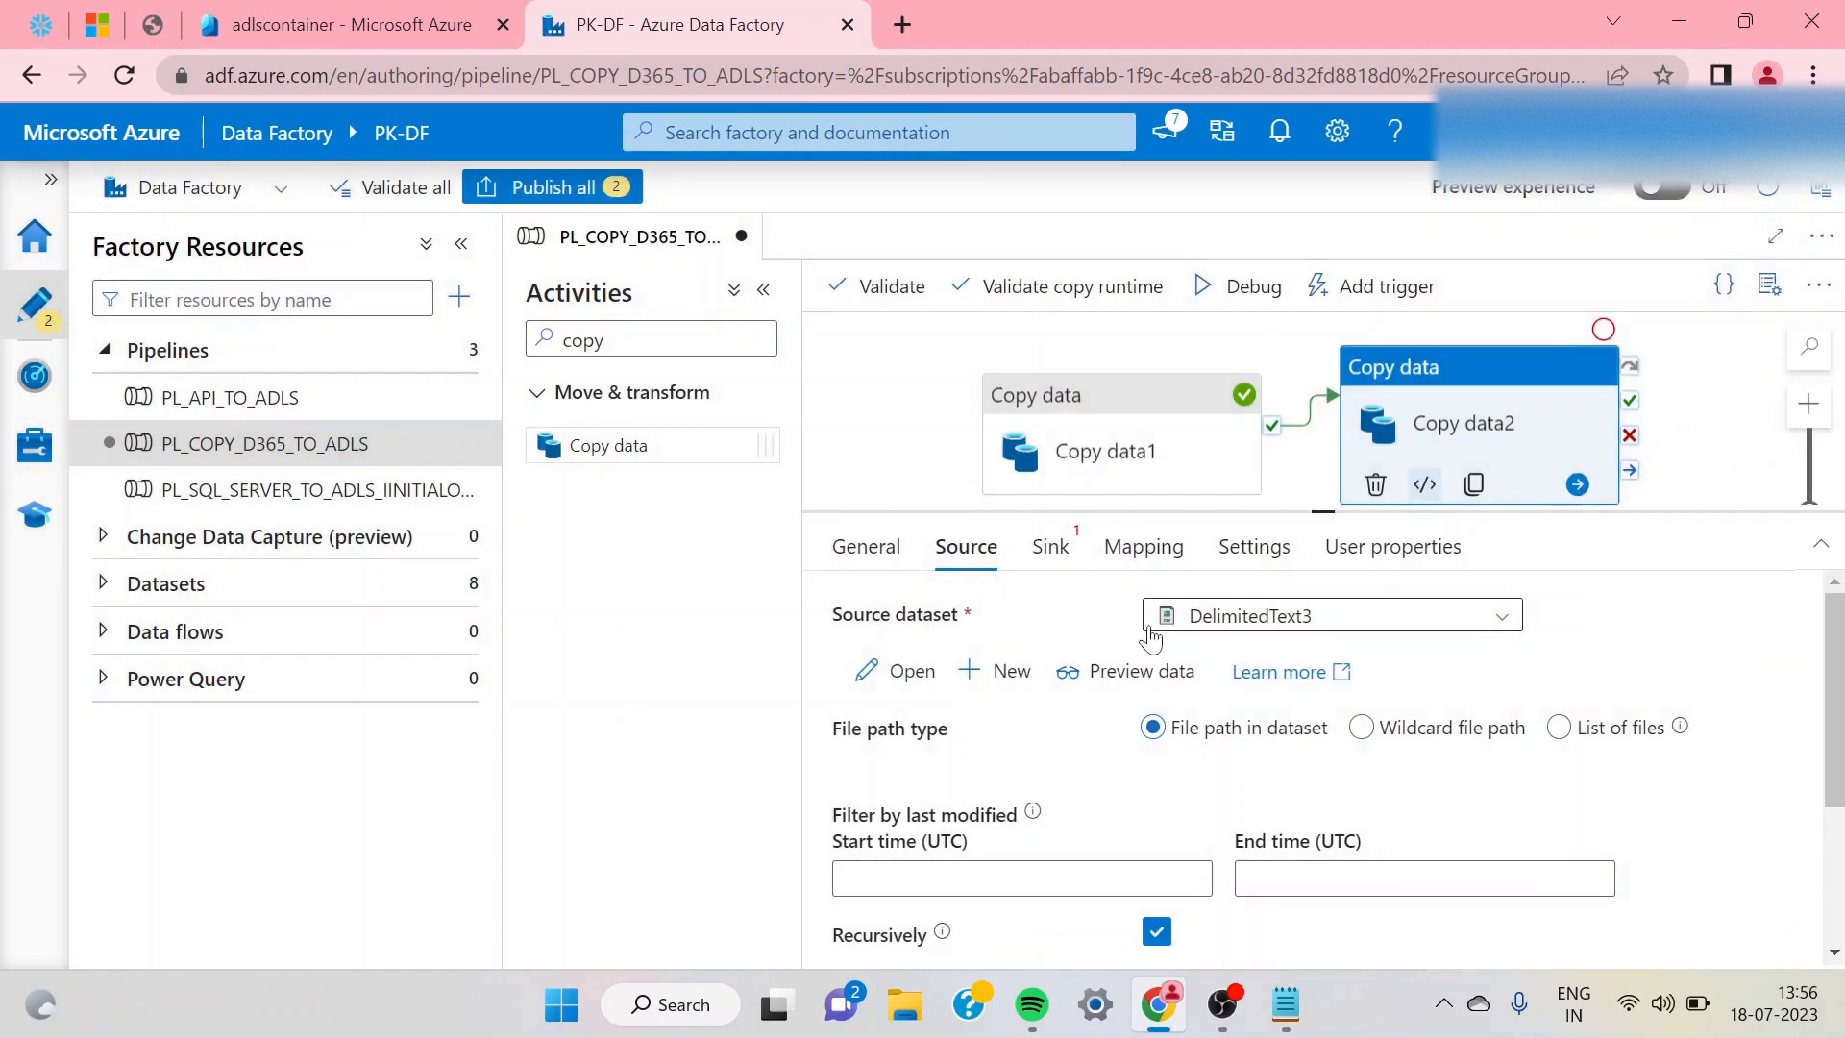
{"action": "left_click", "coordinate": [1137, 671]}
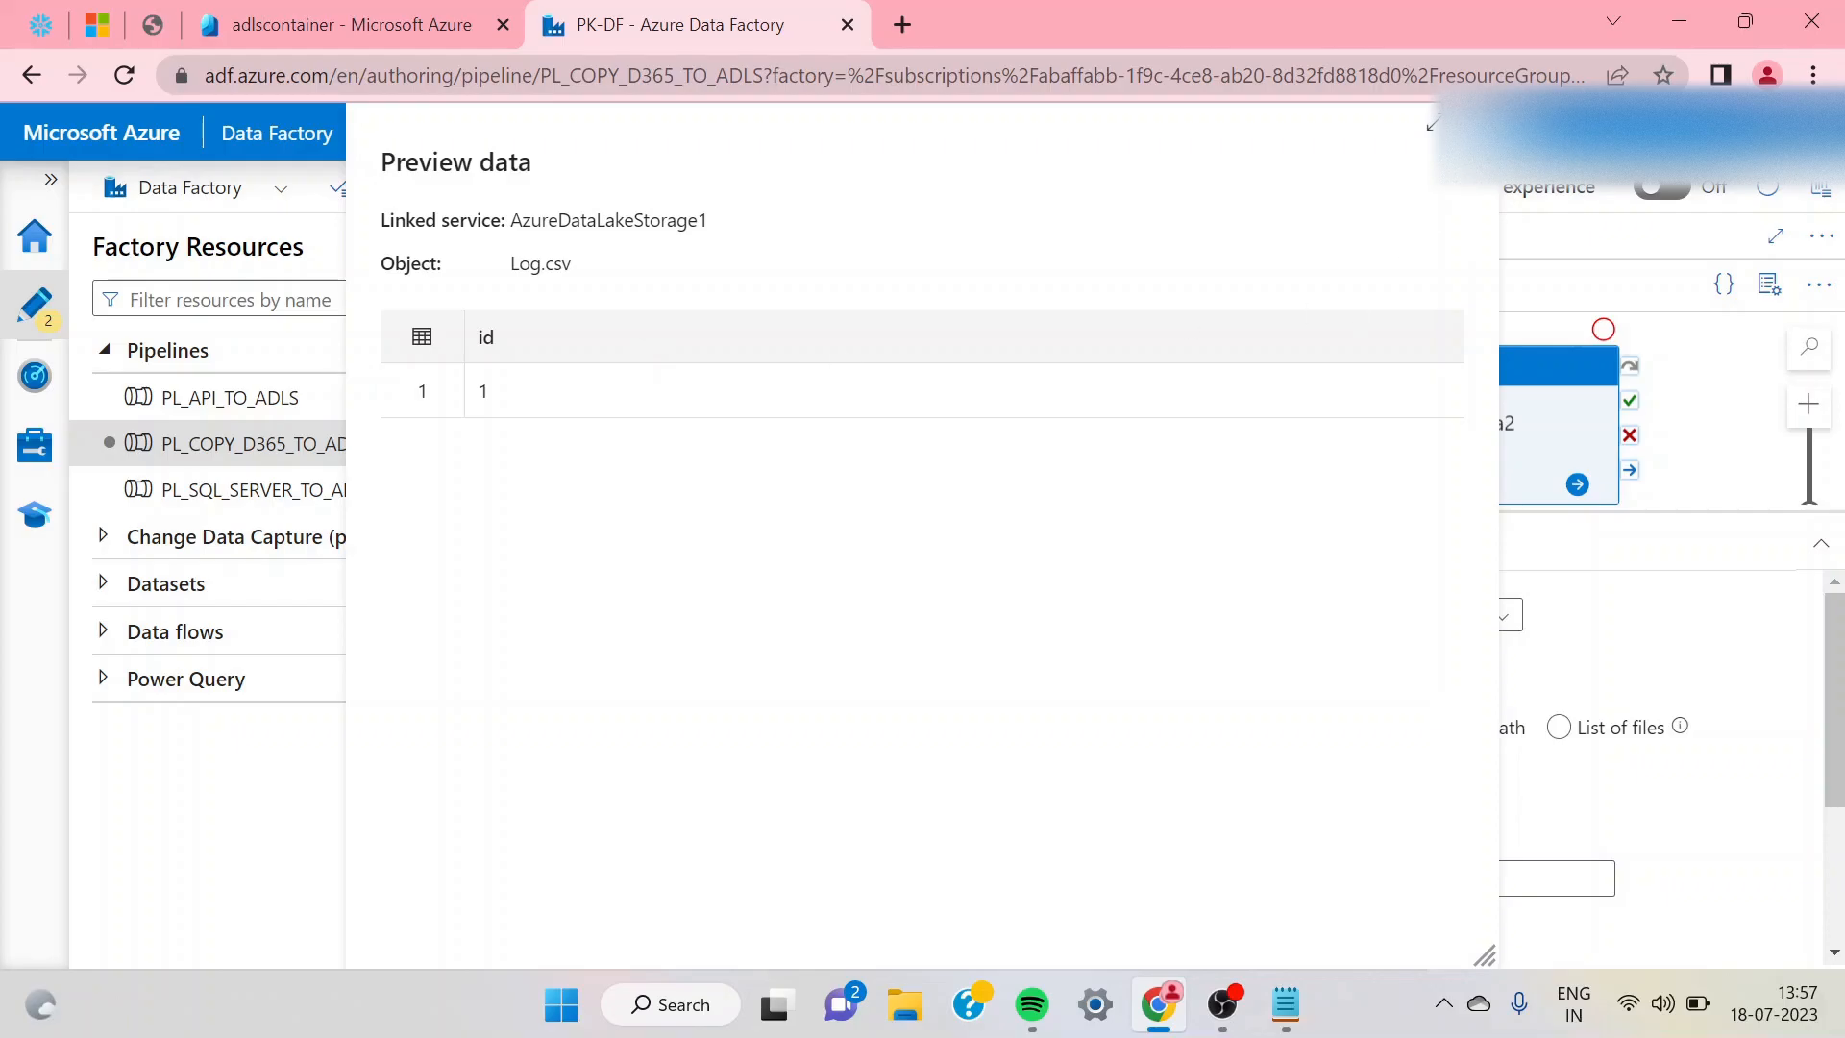
{"action": "key", "text": "Escape"}
- Add four additional column rows to the source settings of Copy data2
{"action": "left_click_drag", "start_coordinate": [1321, 510], "coordinate": [1303, 320]}
{"action": "scroll", "coordinate": [1232, 905], "scroll_direction": "down", "scroll_amount": 1}
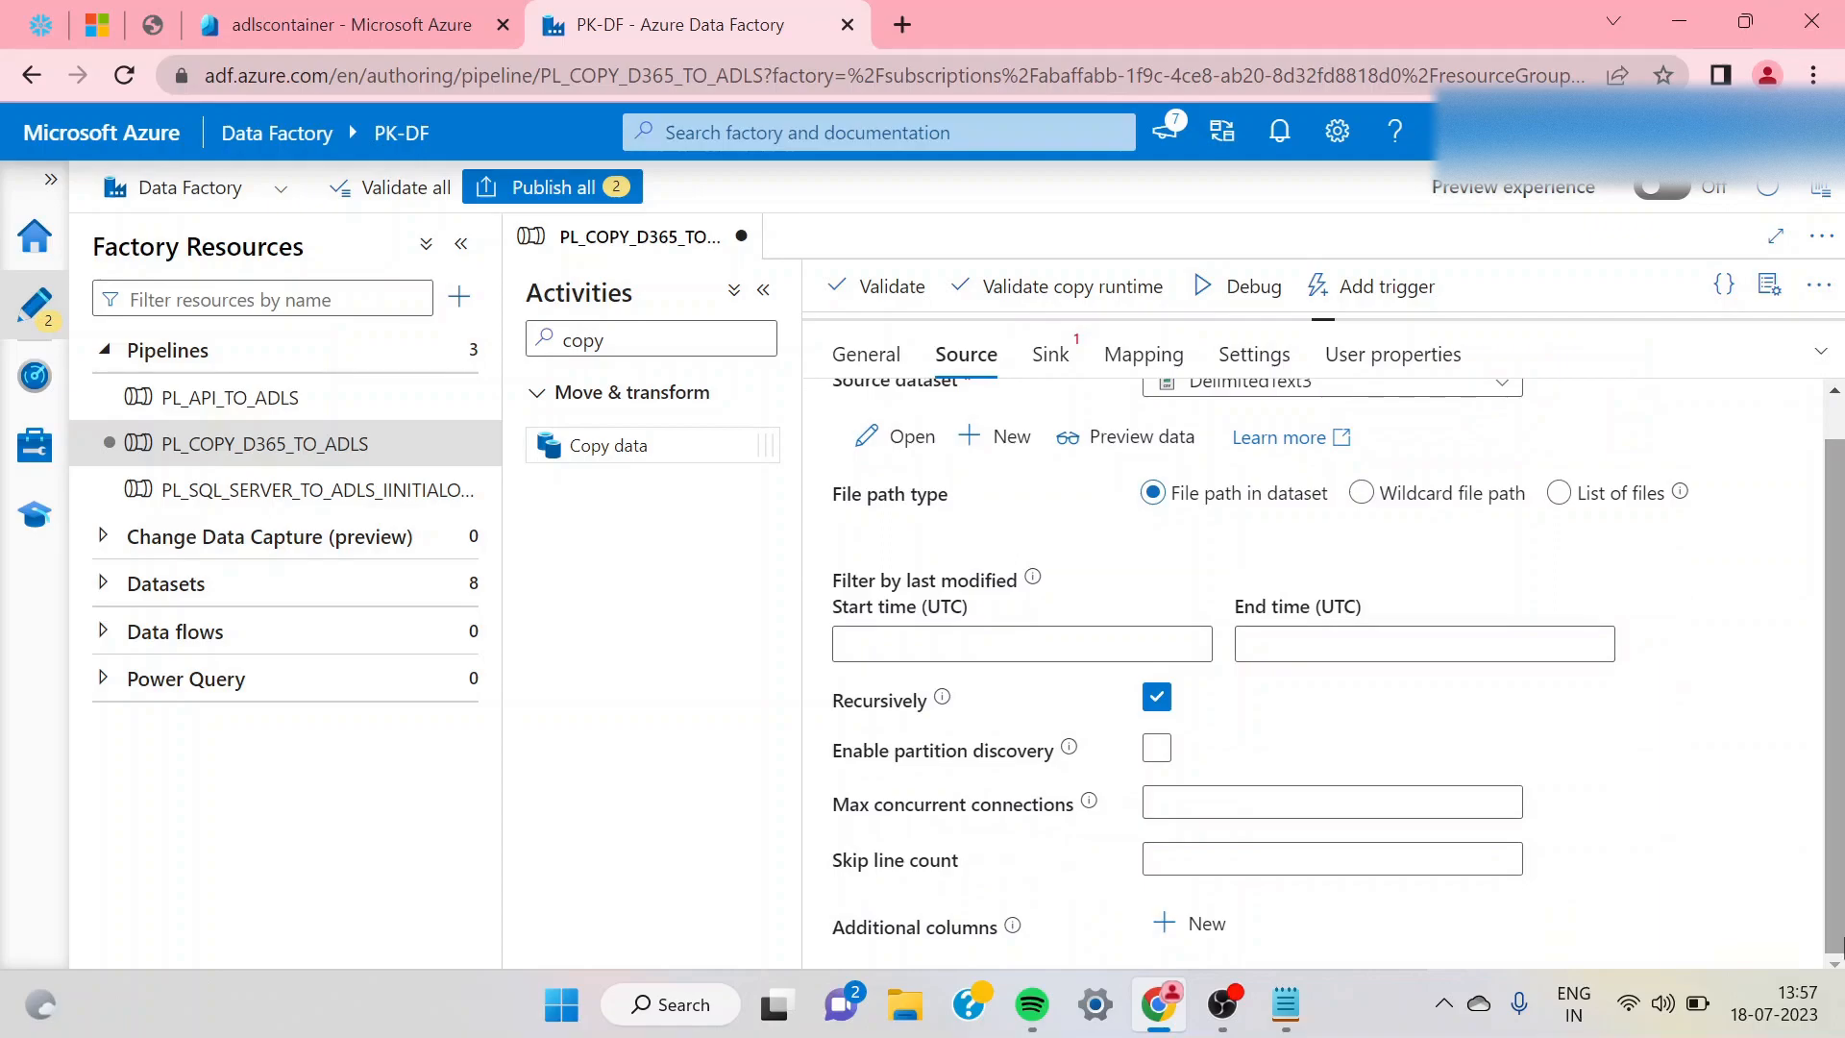
{"action": "left_click", "coordinate": [1170, 932]}
{"action": "scroll", "coordinate": [1115, 865], "scroll_direction": "down", "scroll_amount": 2}
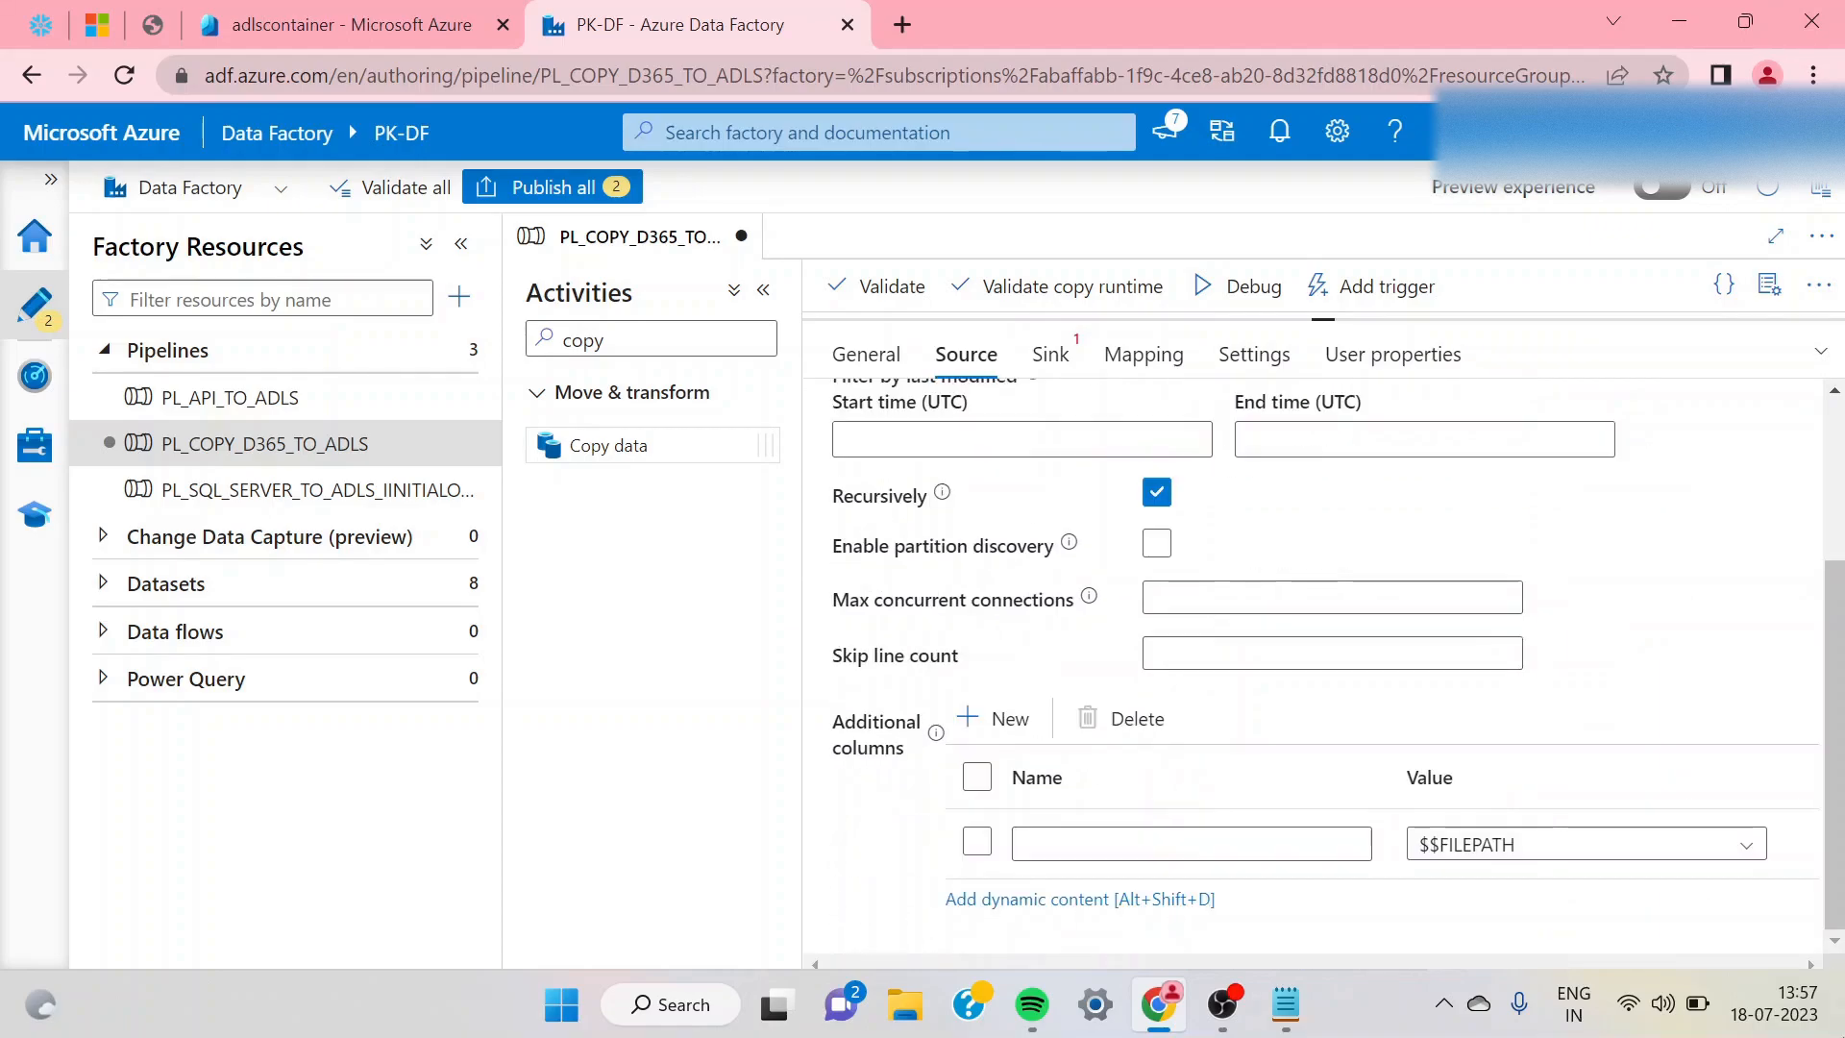
{"action": "scroll", "coordinate": [1092, 836], "scroll_direction": "down", "scroll_amount": 1}
{"action": "left_click", "coordinate": [992, 721]}
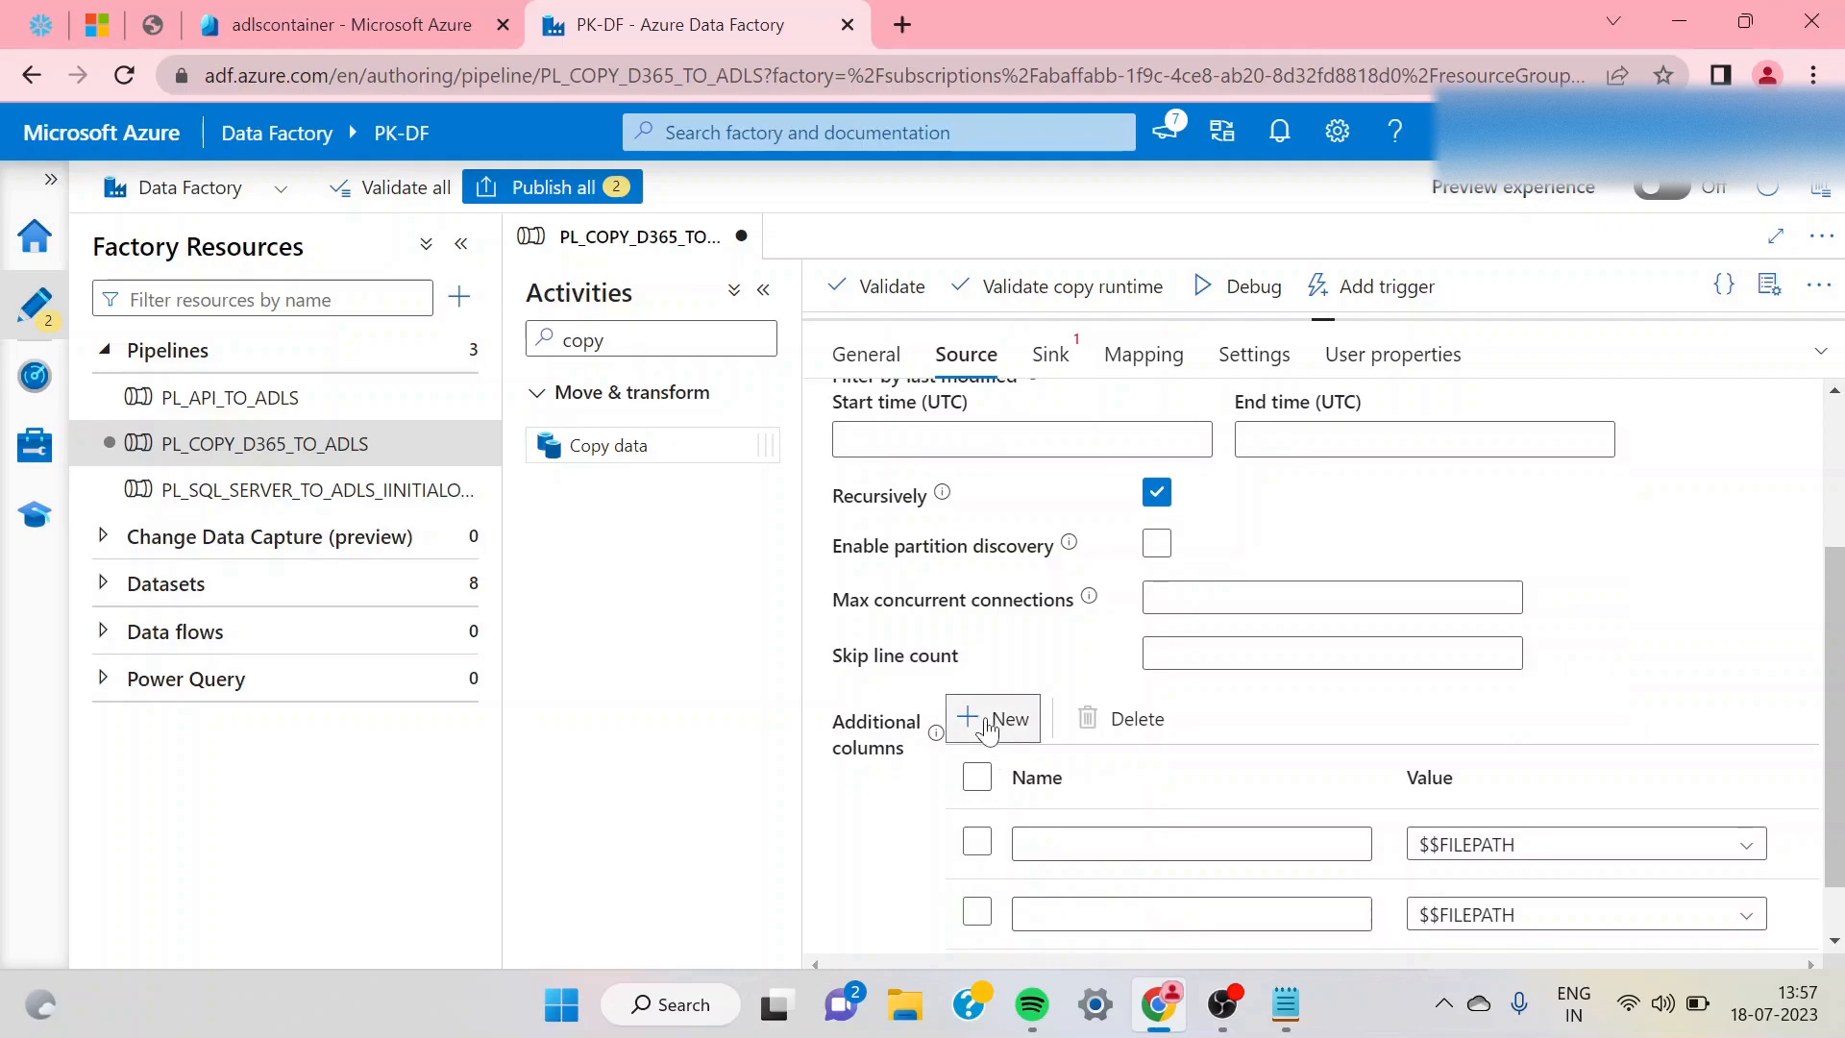
{"action": "left_click", "coordinate": [988, 729]}
{"action": "left_click", "coordinate": [988, 728]}
{"action": "scroll", "coordinate": [988, 728], "scroll_direction": "down", "scroll_amount": 3}
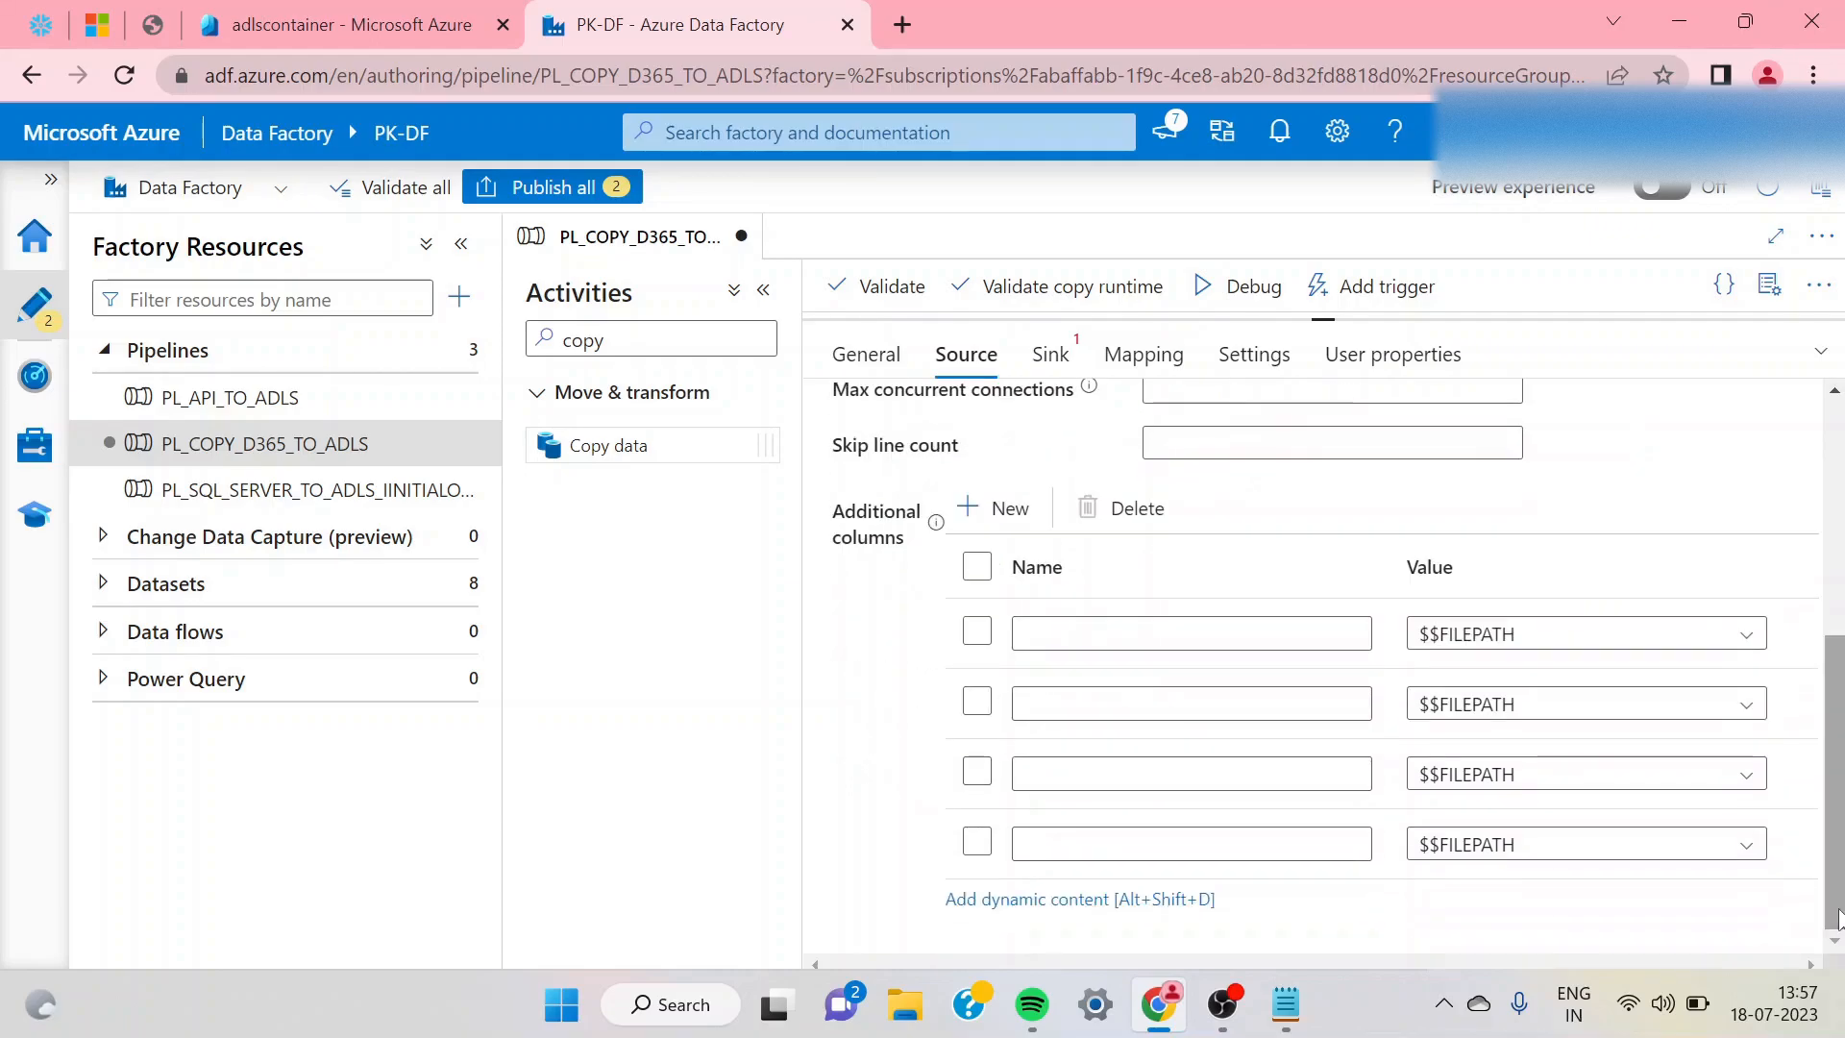
- Name the first two additional columns rowsRead and rowsWritten
{"action": "left_click", "coordinate": [1109, 687]}
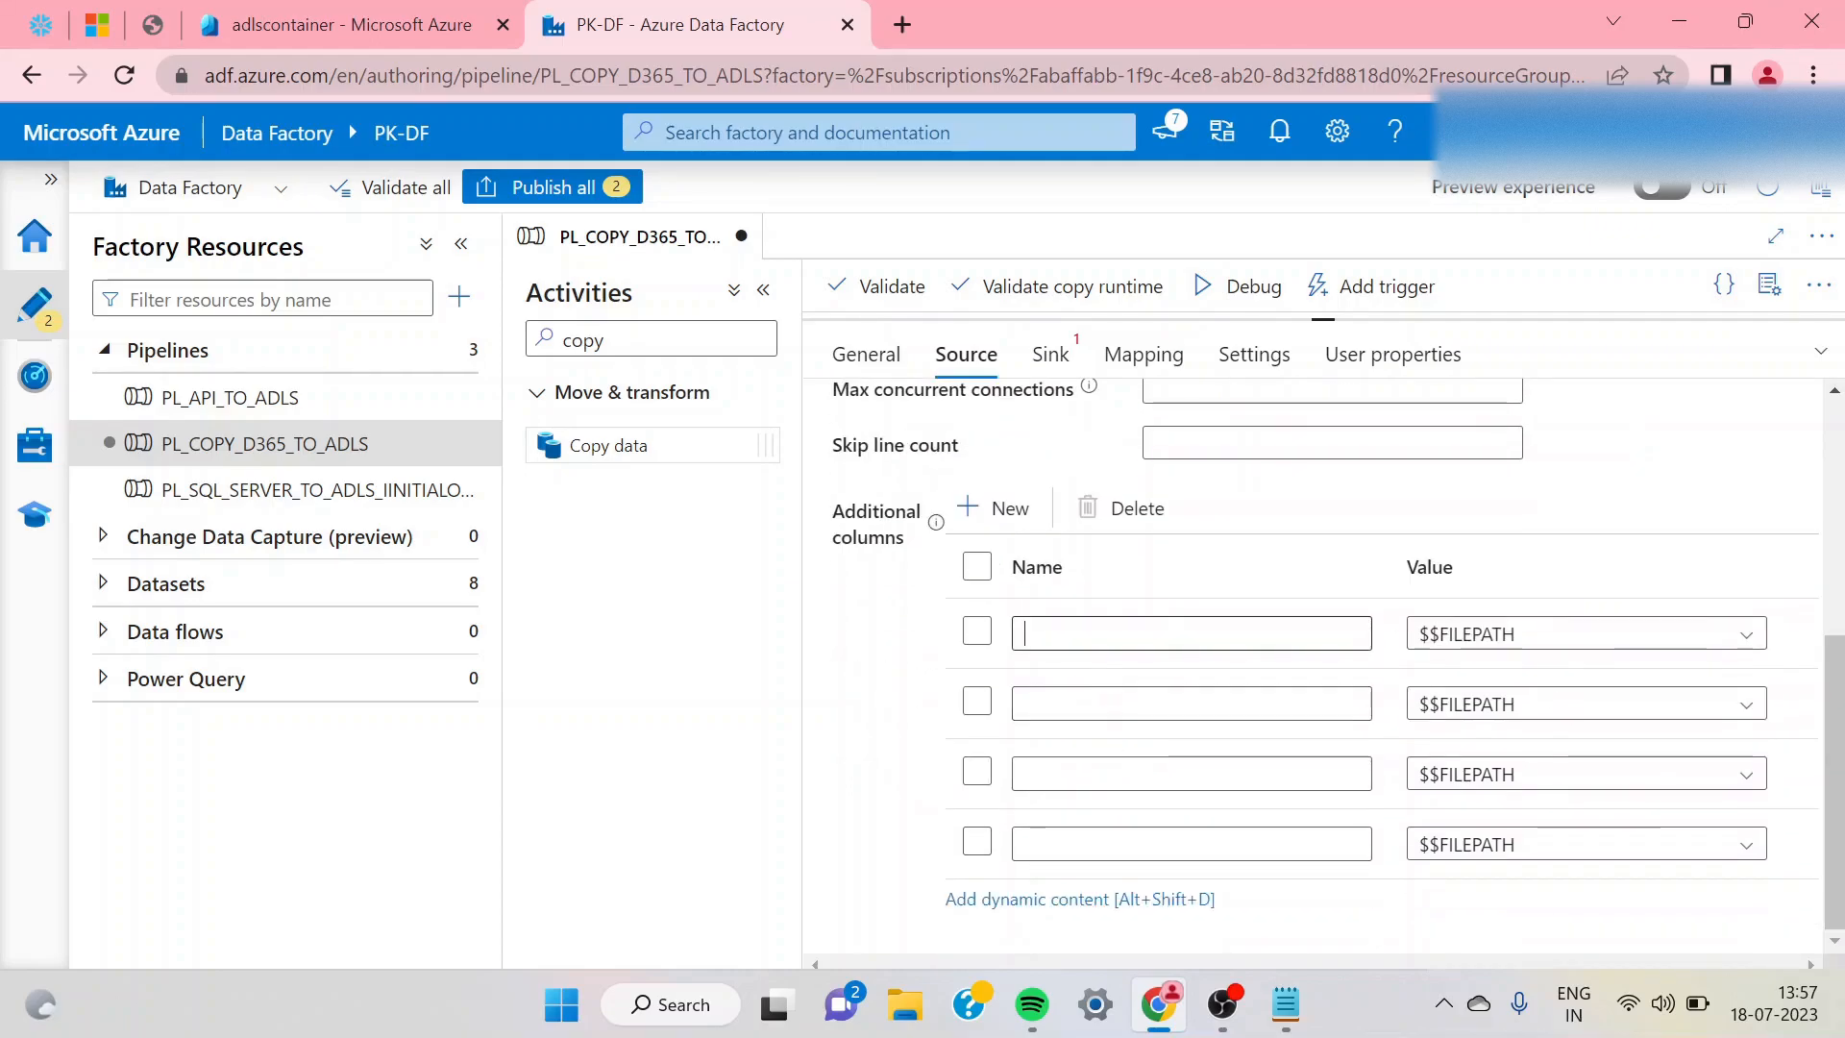
{"action": "type", "text": "ro"}
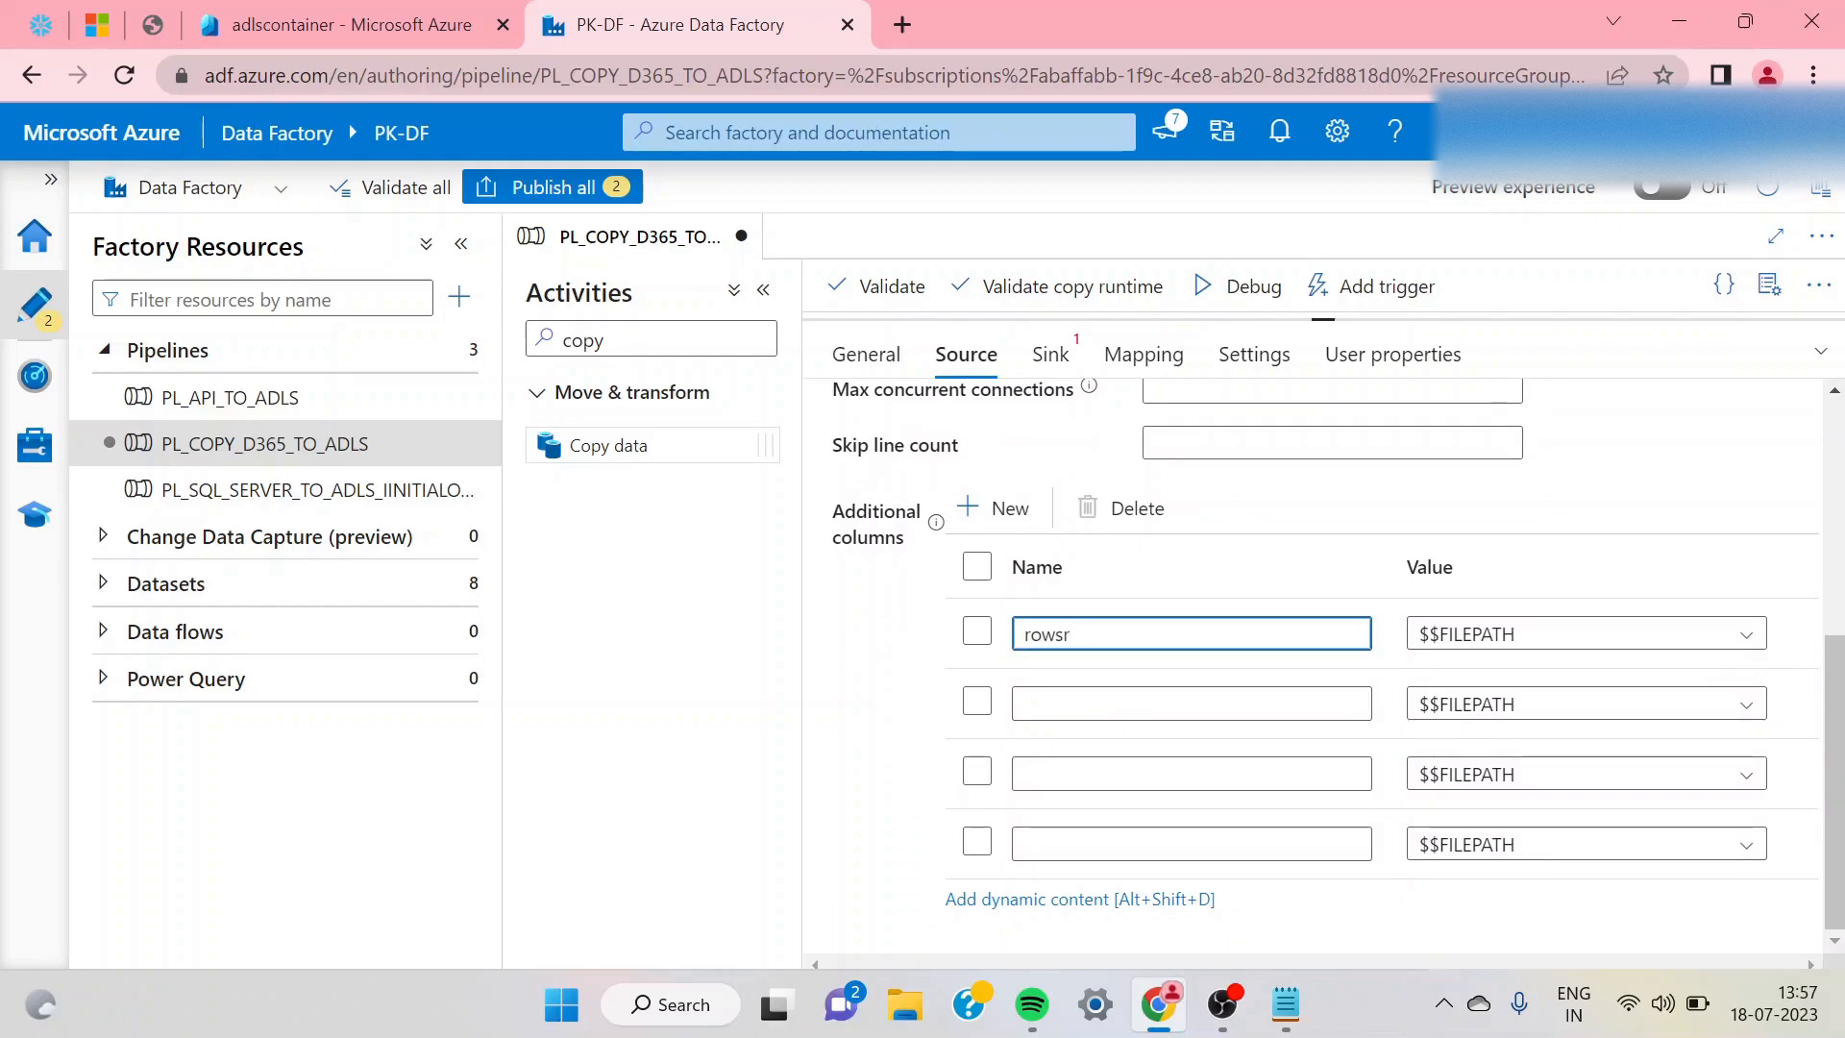
{"action": "type", "text": "wsRead"}
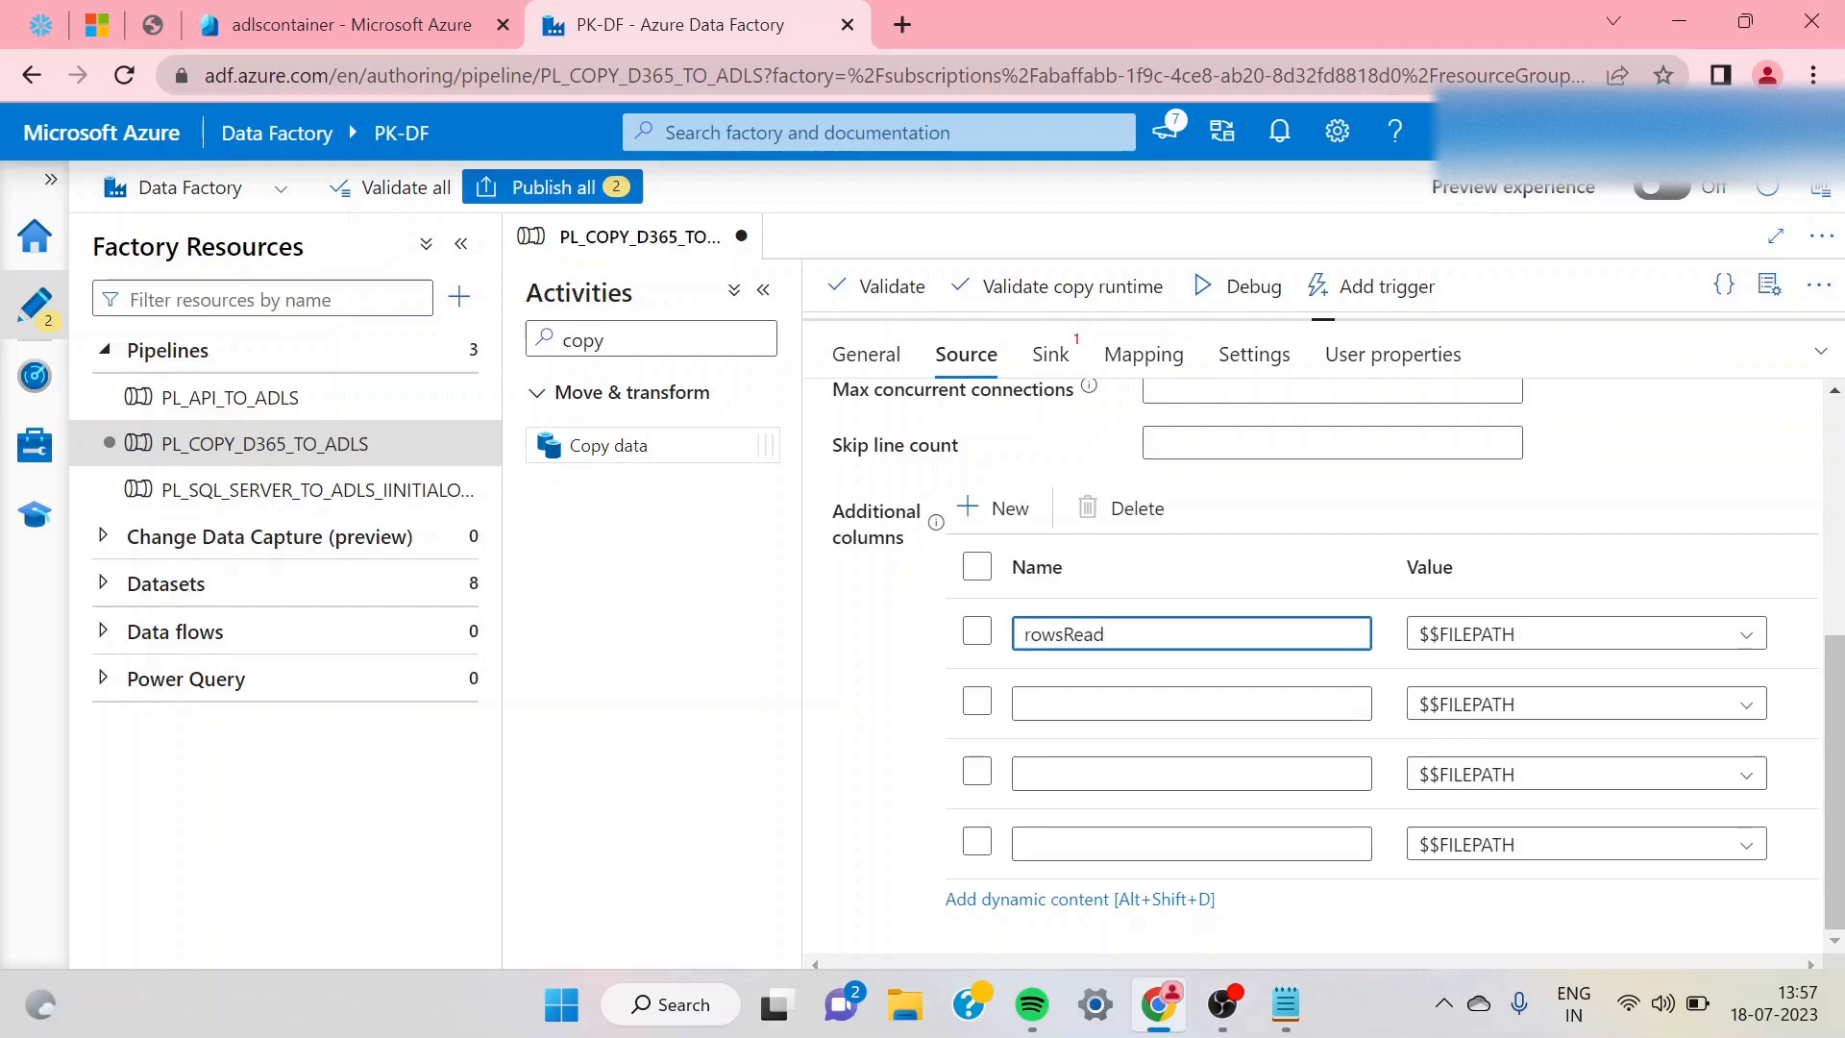
{"action": "left_click", "coordinate": [1192, 704]}
{"action": "type", "text": "rows"}
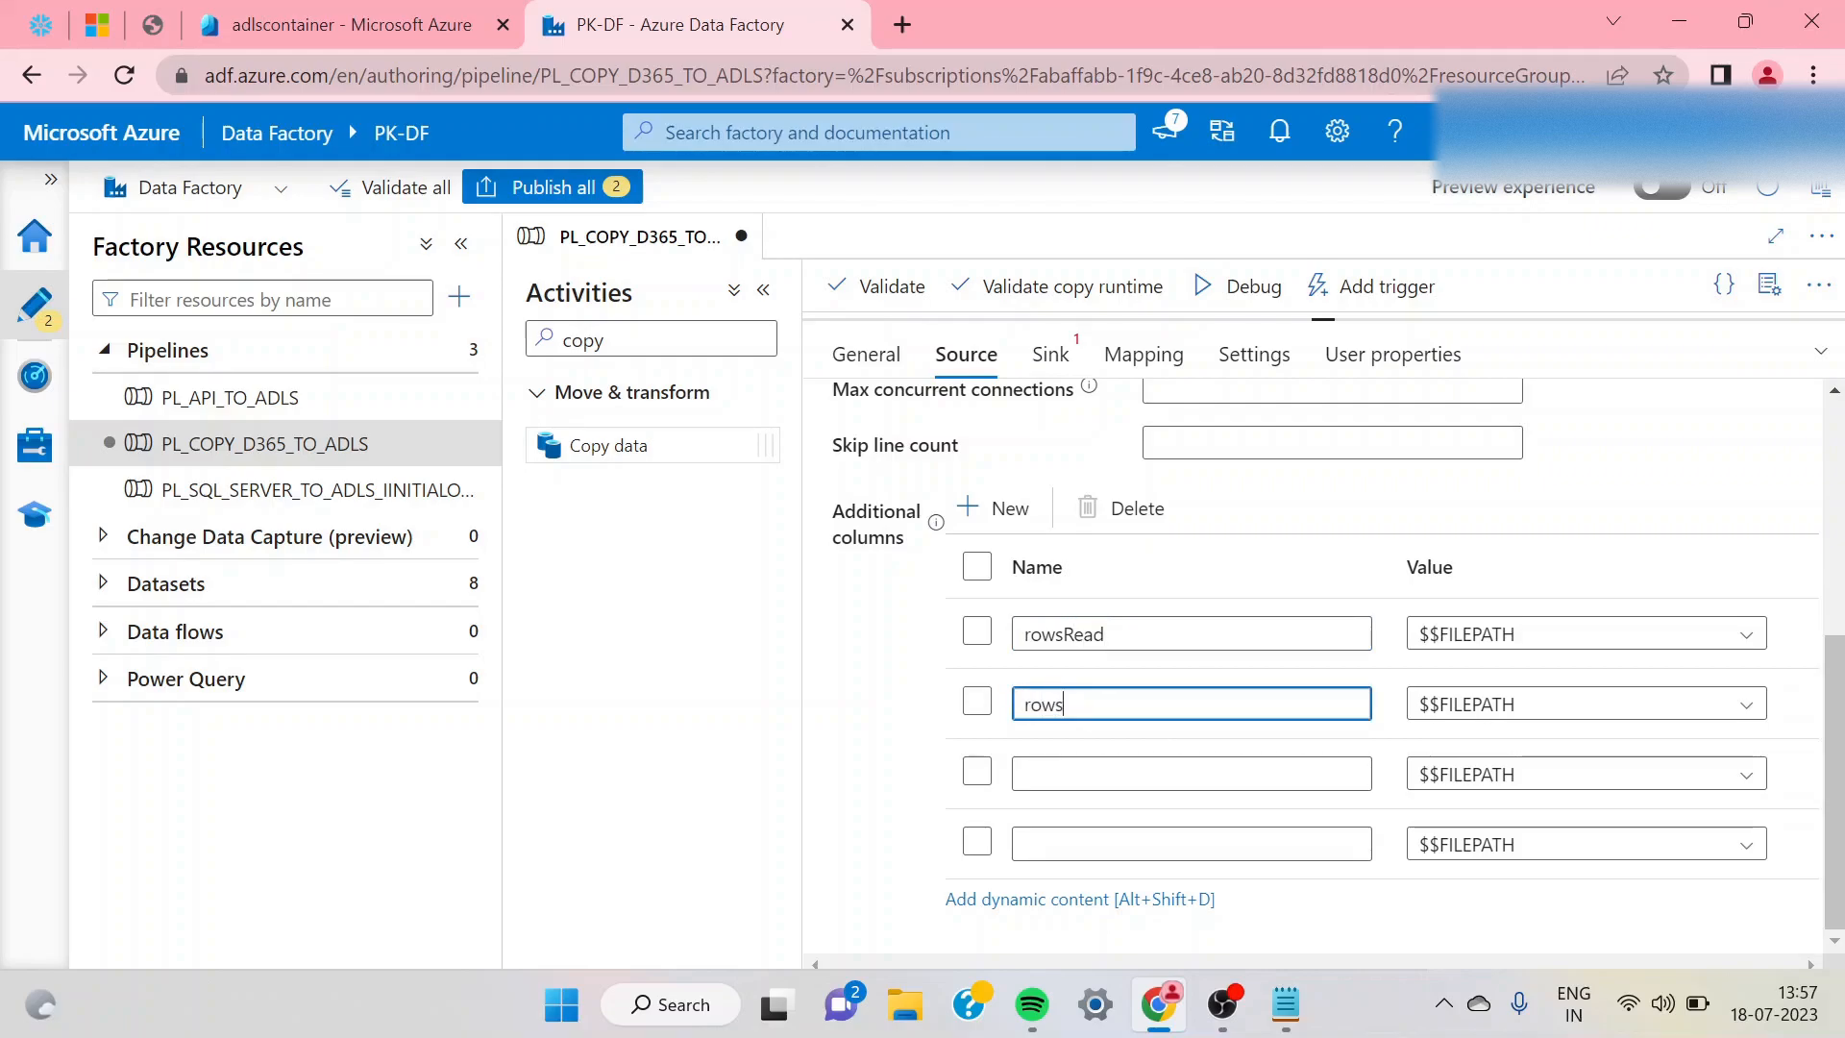
{"action": "type", "text": "Written"}
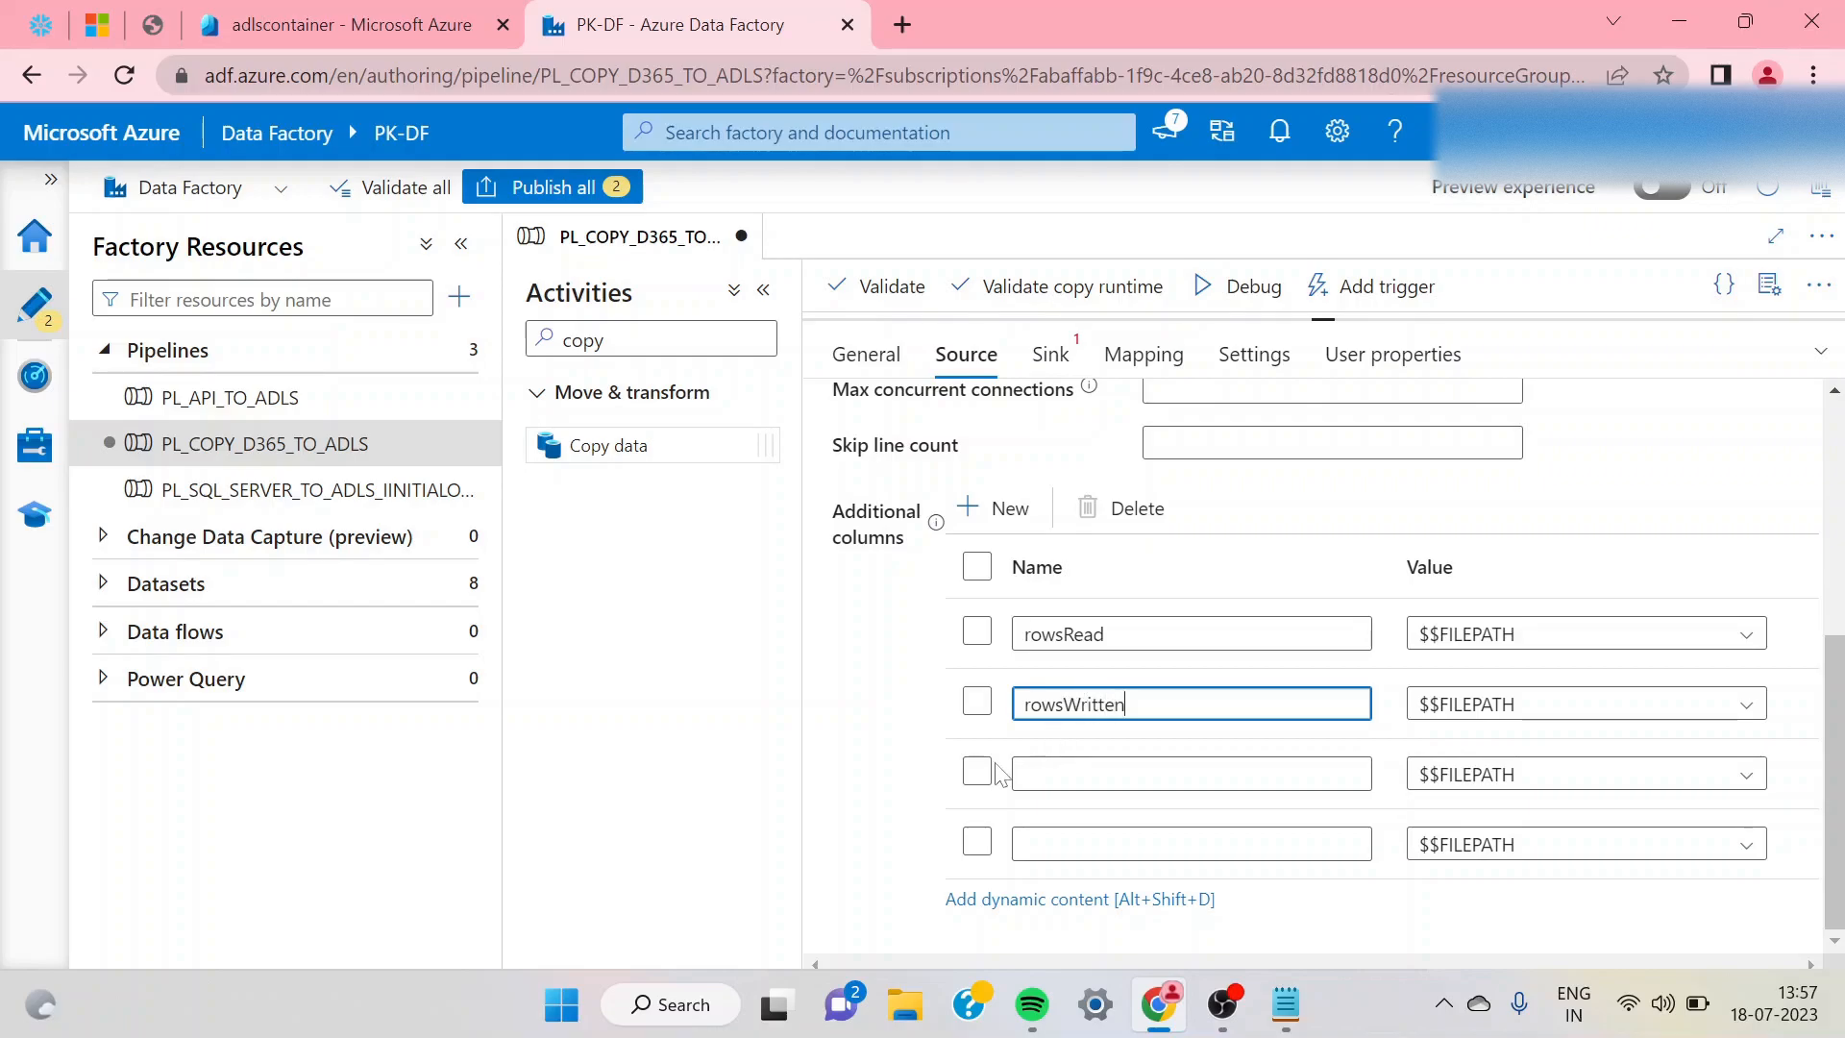
- Check the property names for rows read and copied in the debug run output of Copy data1
{"action": "scroll", "coordinate": [1324, 373], "scroll_direction": "up", "scroll_amount": 1}
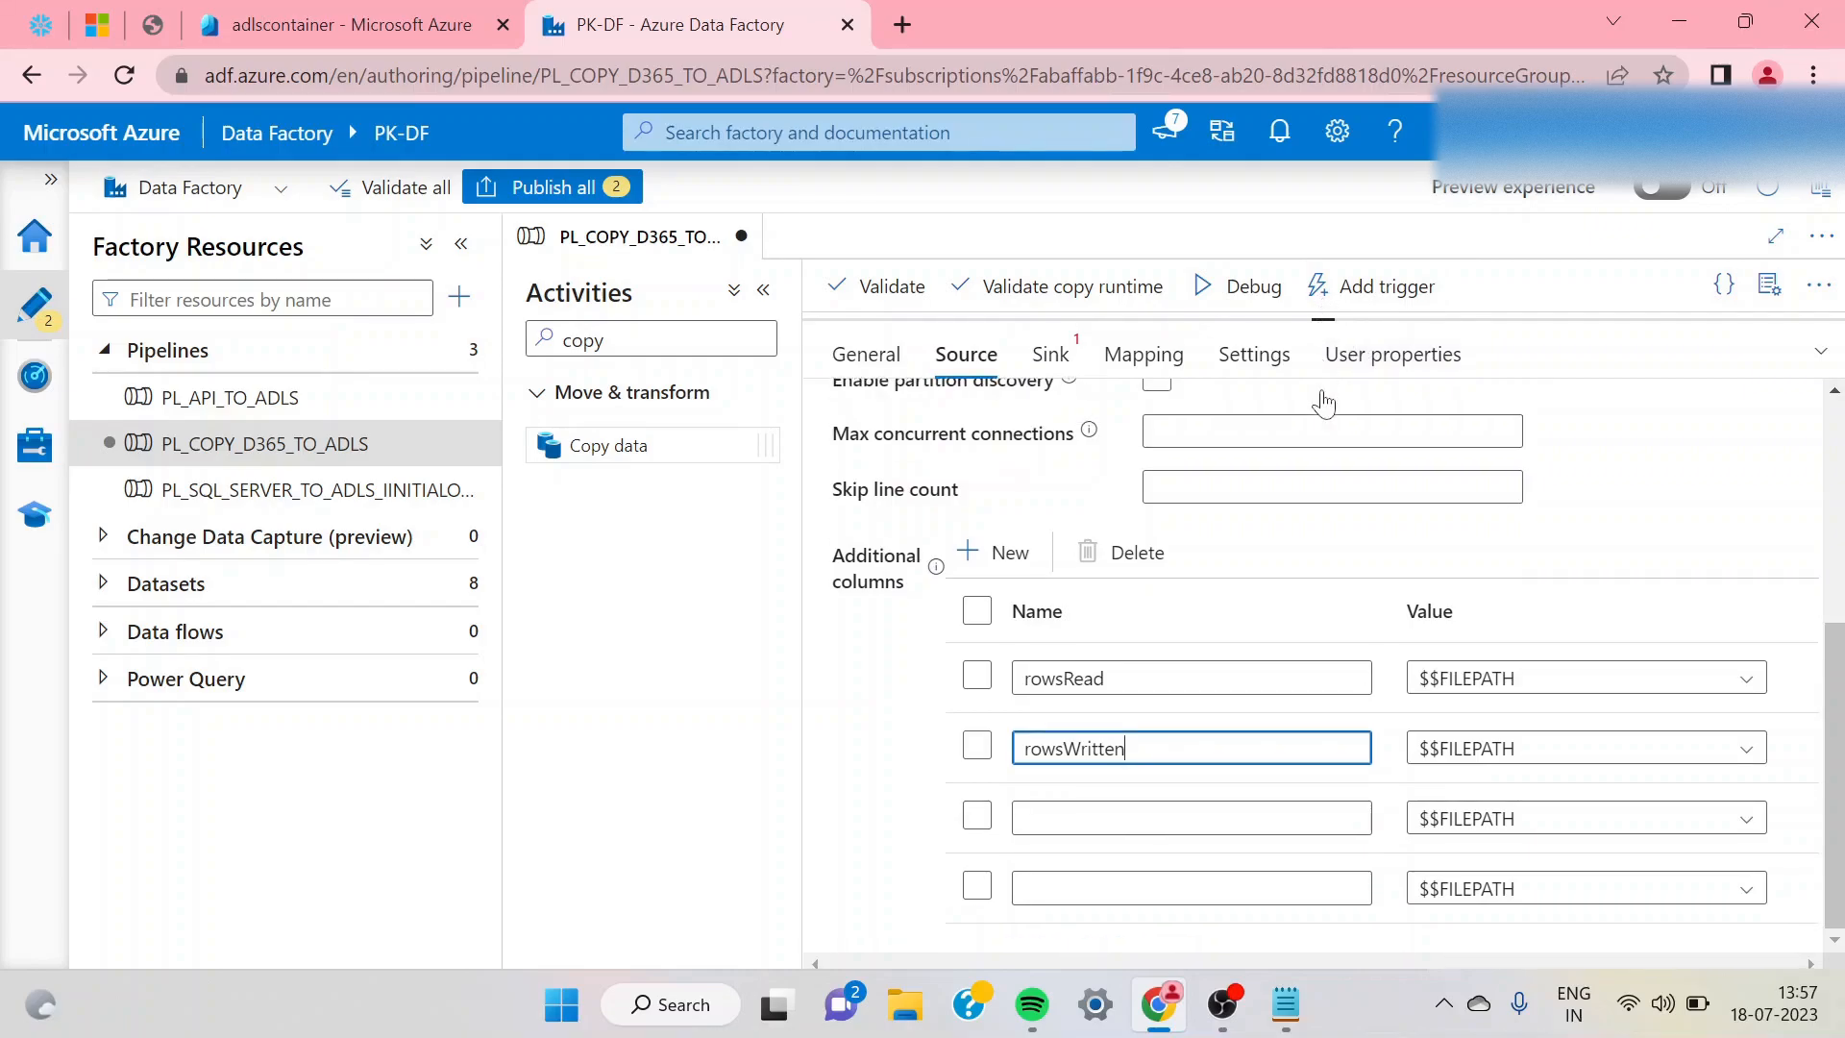
{"action": "left_click_drag", "start_coordinate": [1323, 321], "coordinate": [1323, 471]}
{"action": "left_click", "coordinate": [957, 435]}
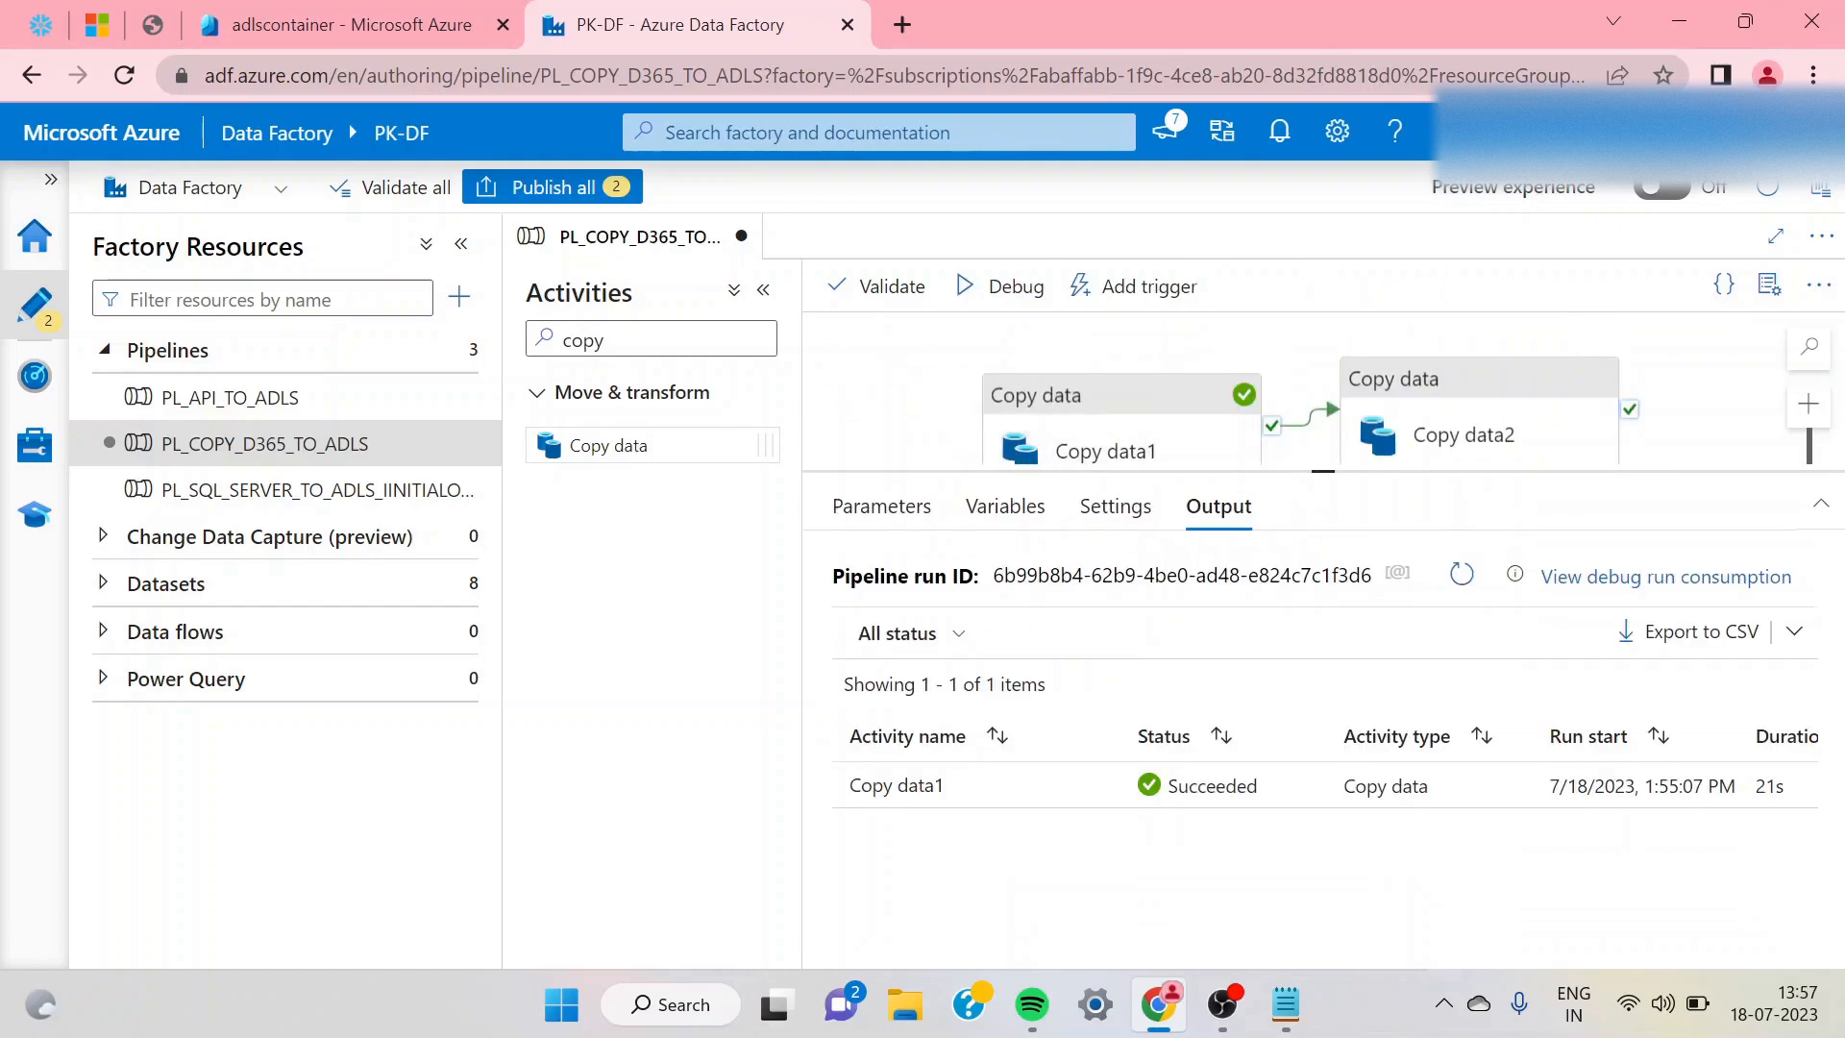
{"action": "left_click", "coordinate": [1046, 788]}
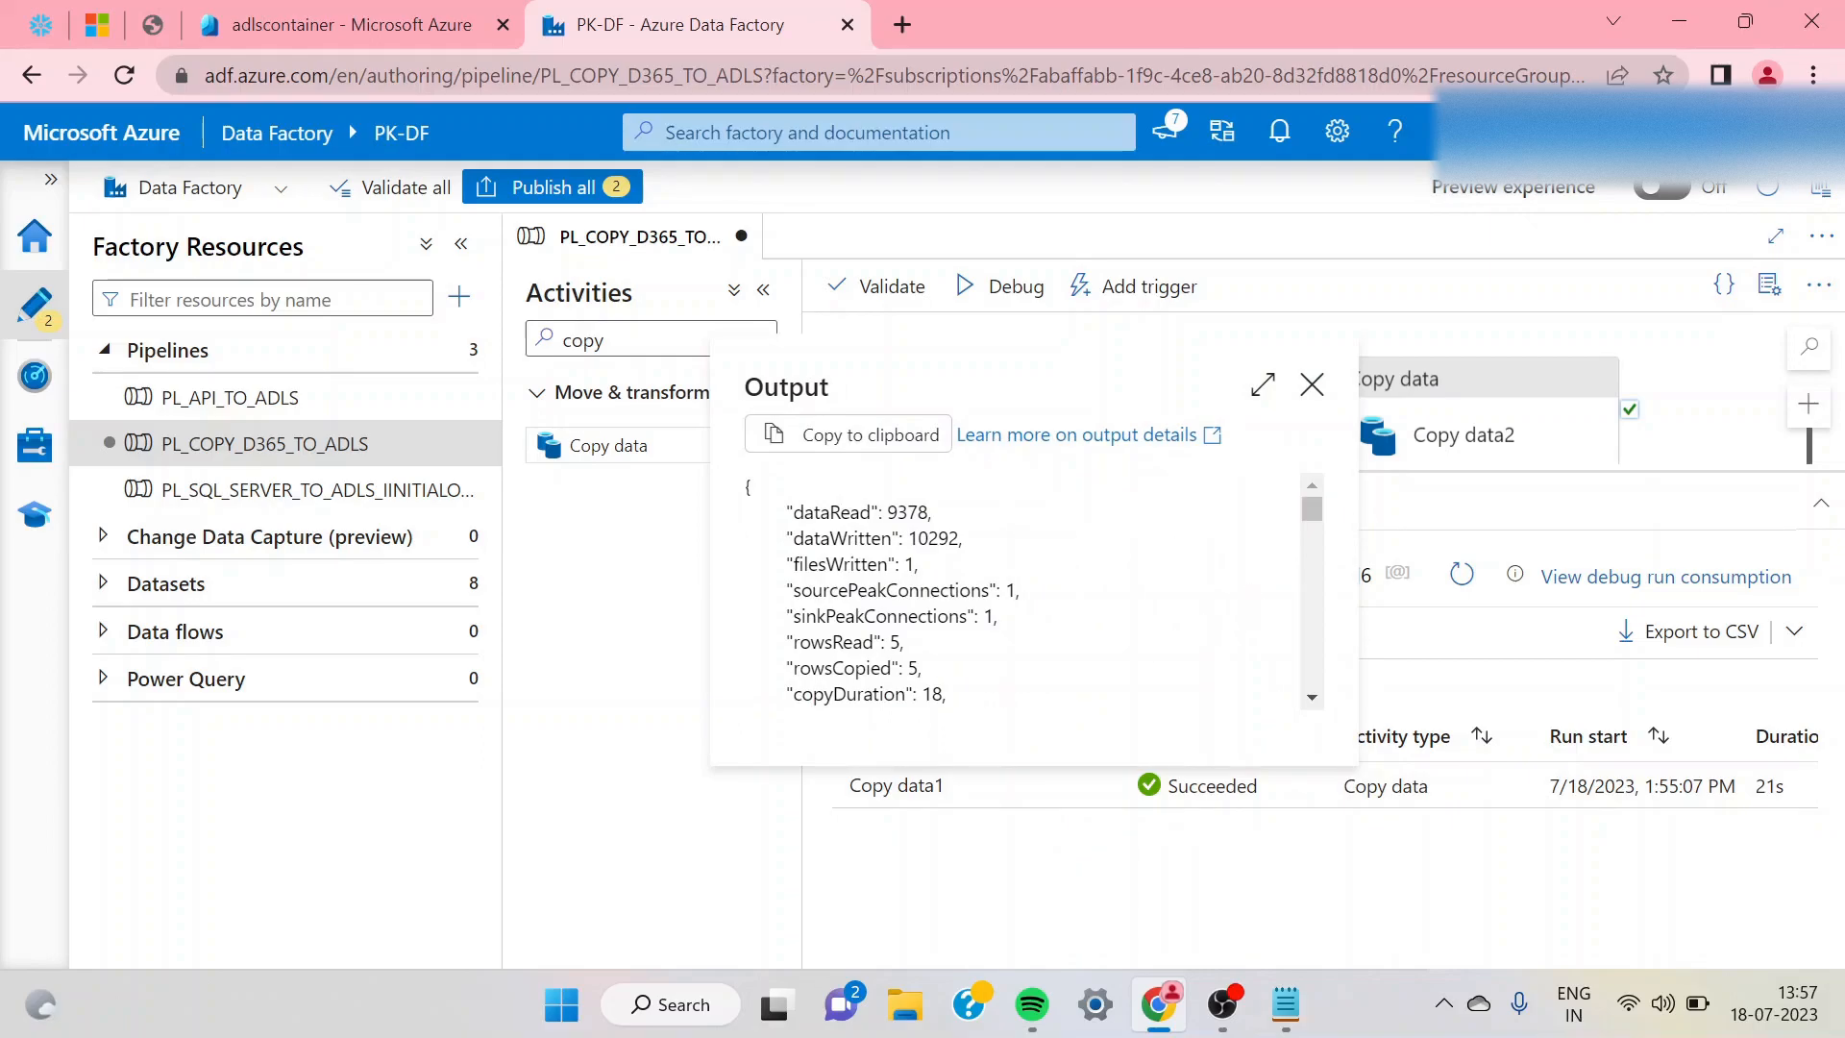
{"action": "left_click", "coordinate": [1312, 385]}
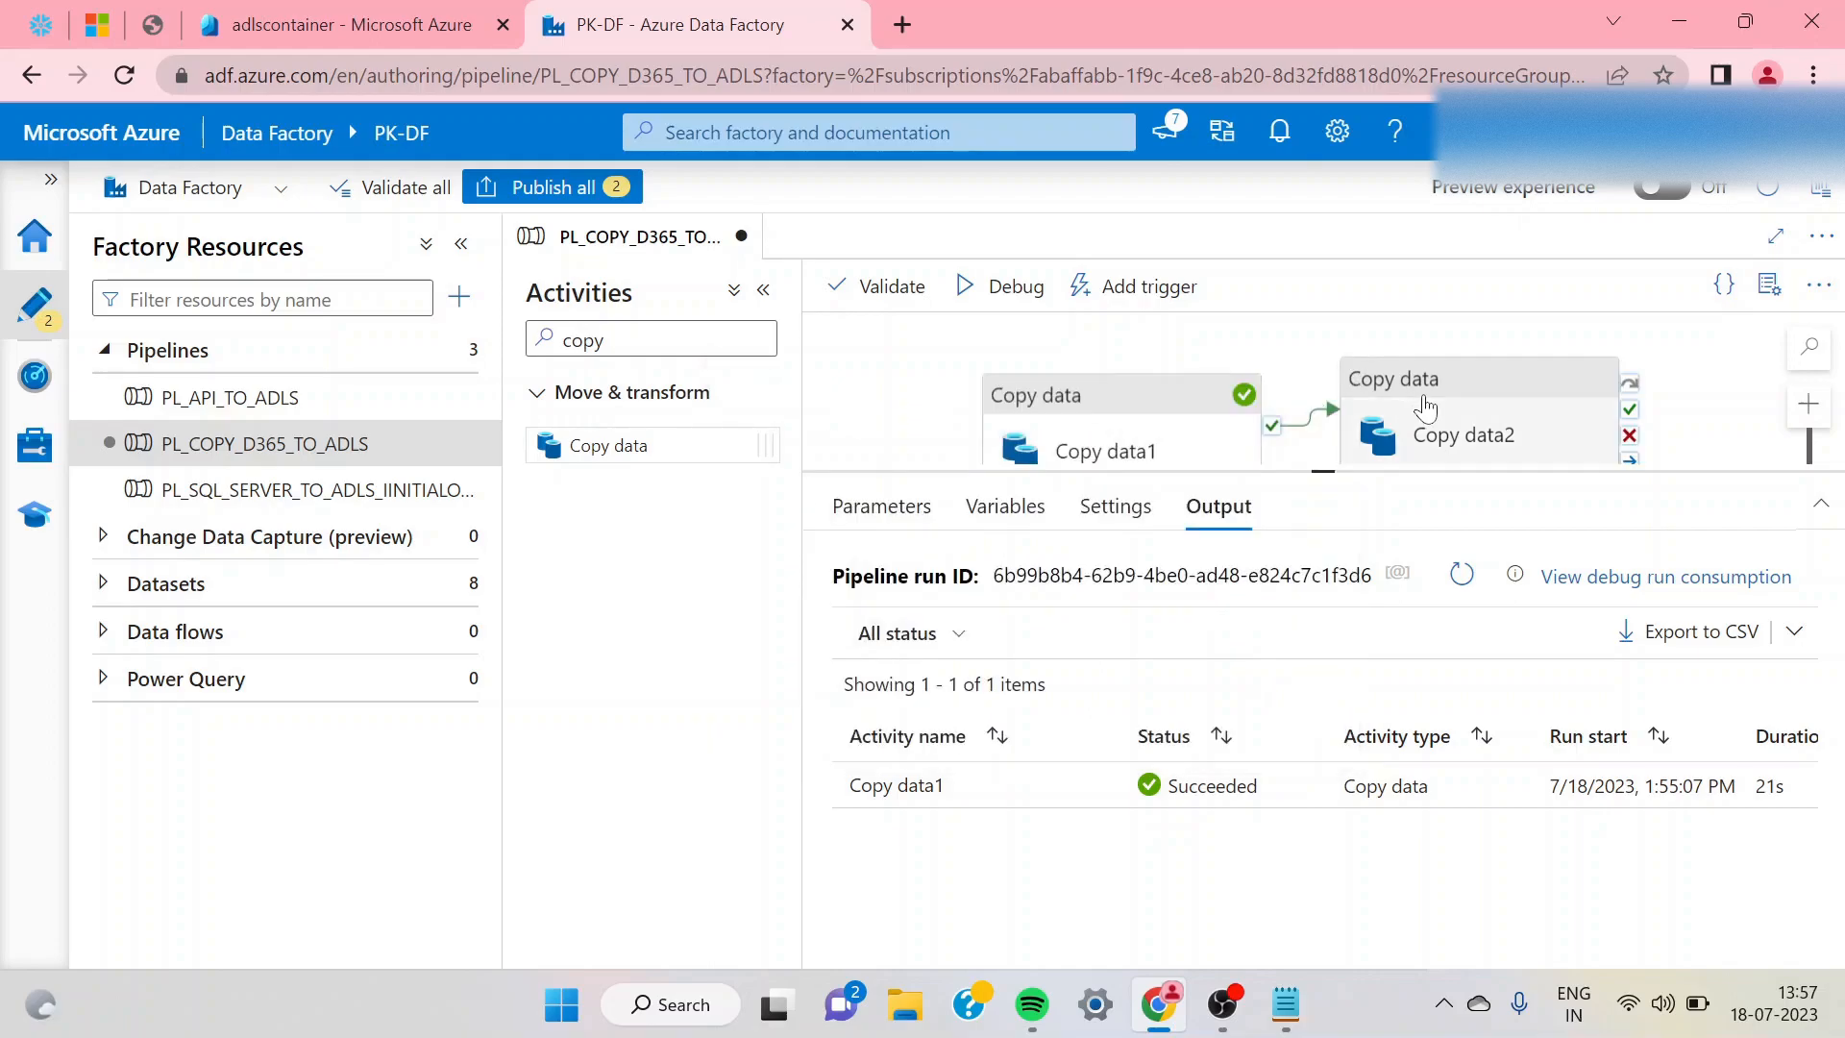
{"action": "left_click", "coordinate": [1425, 412]}
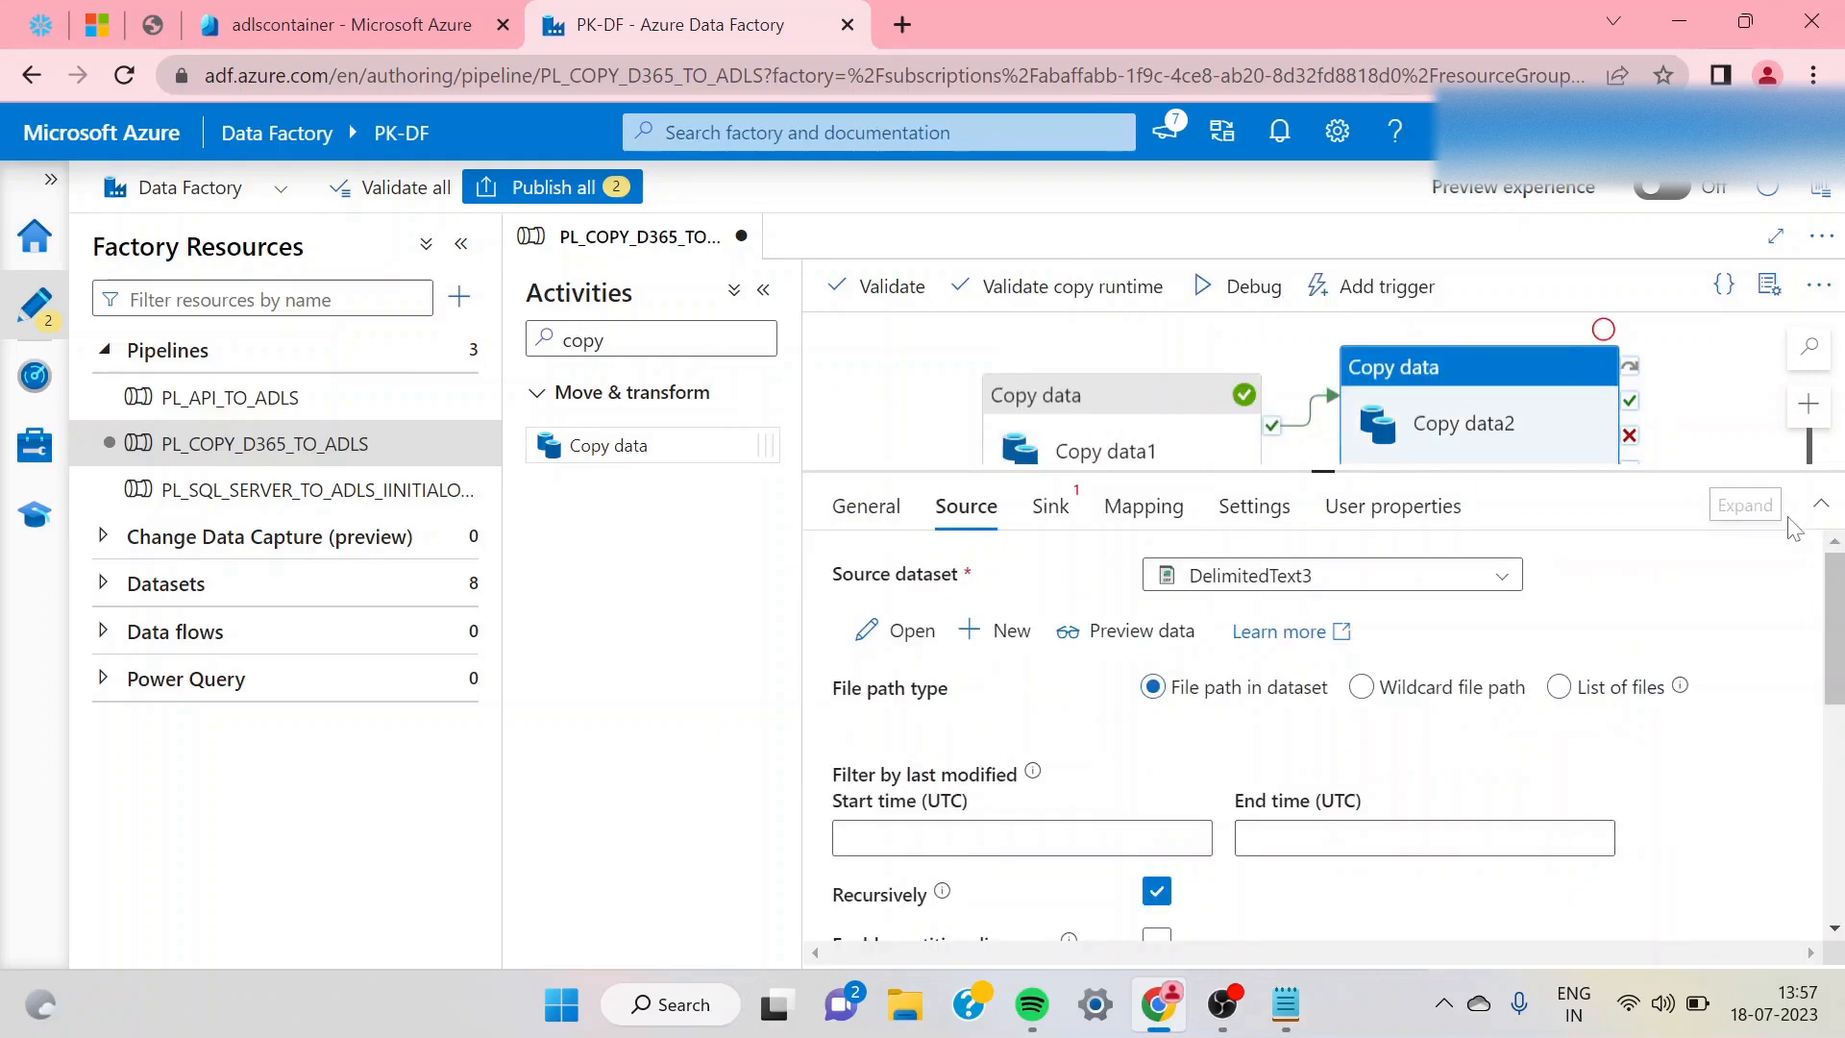
{"action": "scroll", "coordinate": [1312, 730], "scroll_direction": "down", "scroll_amount": 5}
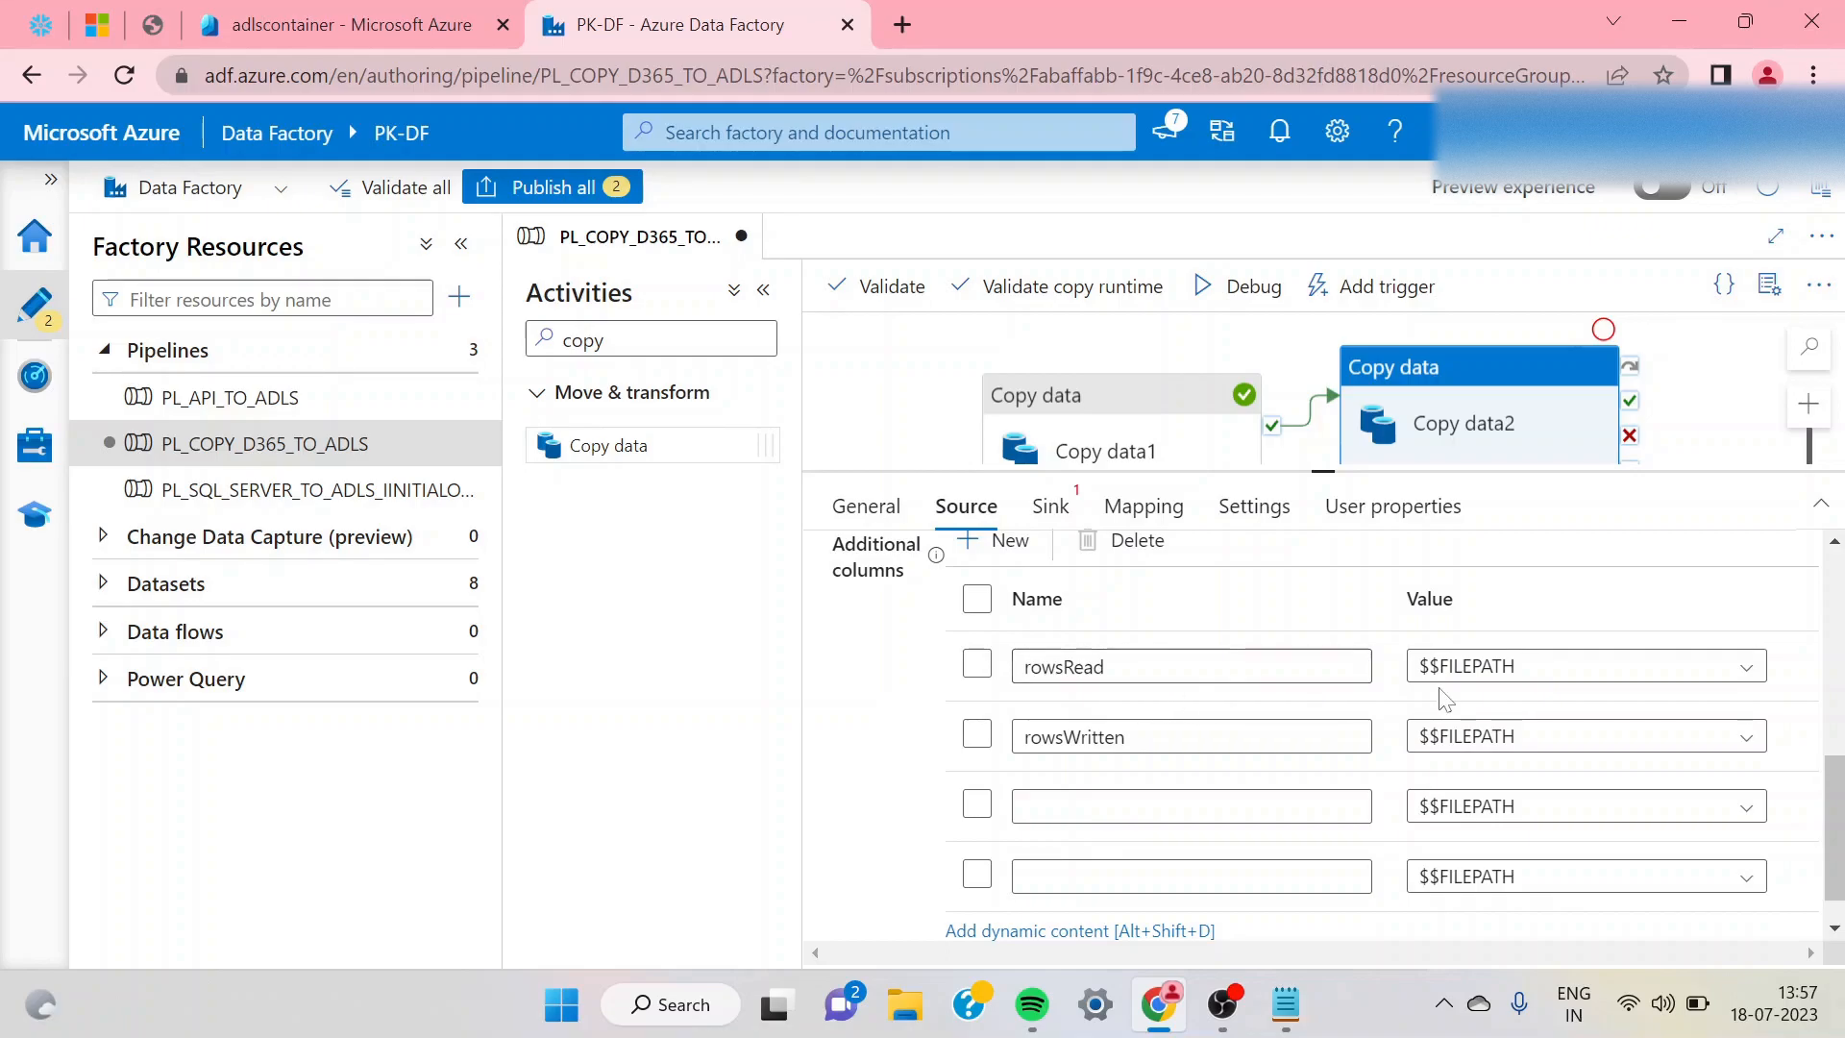
{"action": "left_click", "coordinate": [1580, 670]}
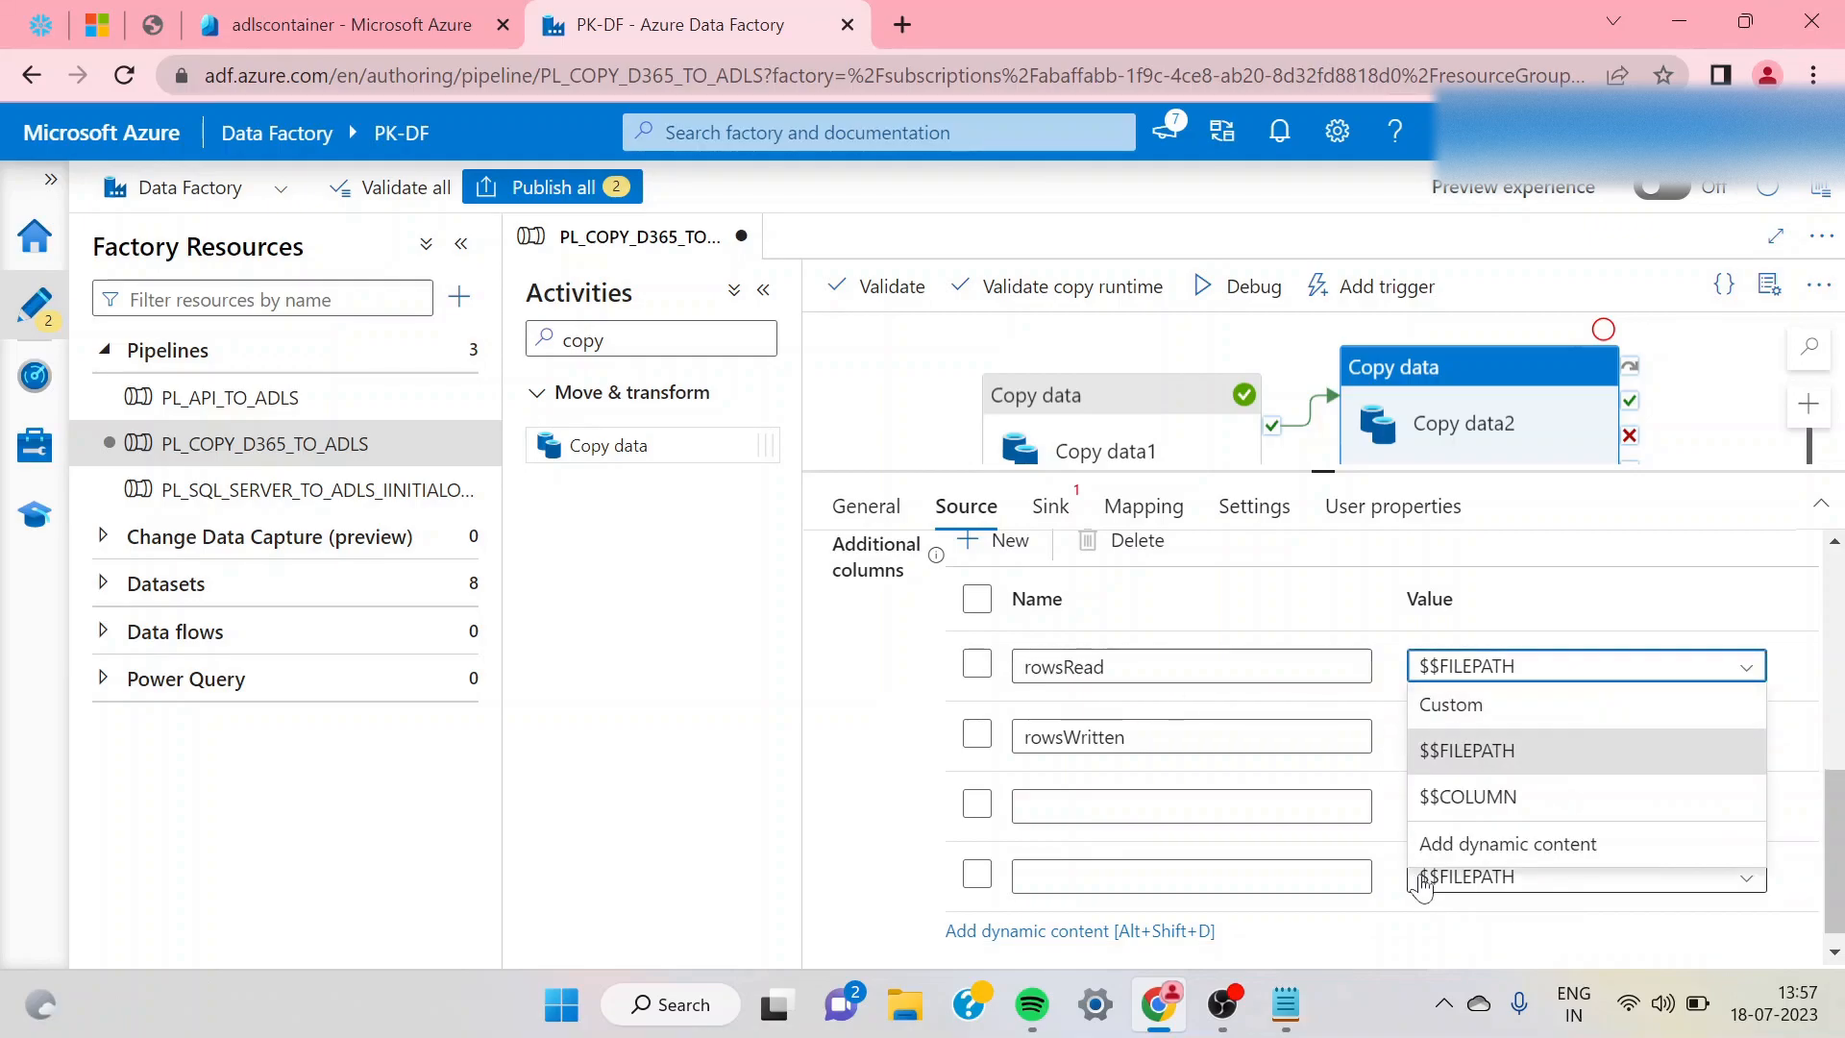
{"action": "left_click", "coordinate": [1465, 847]}
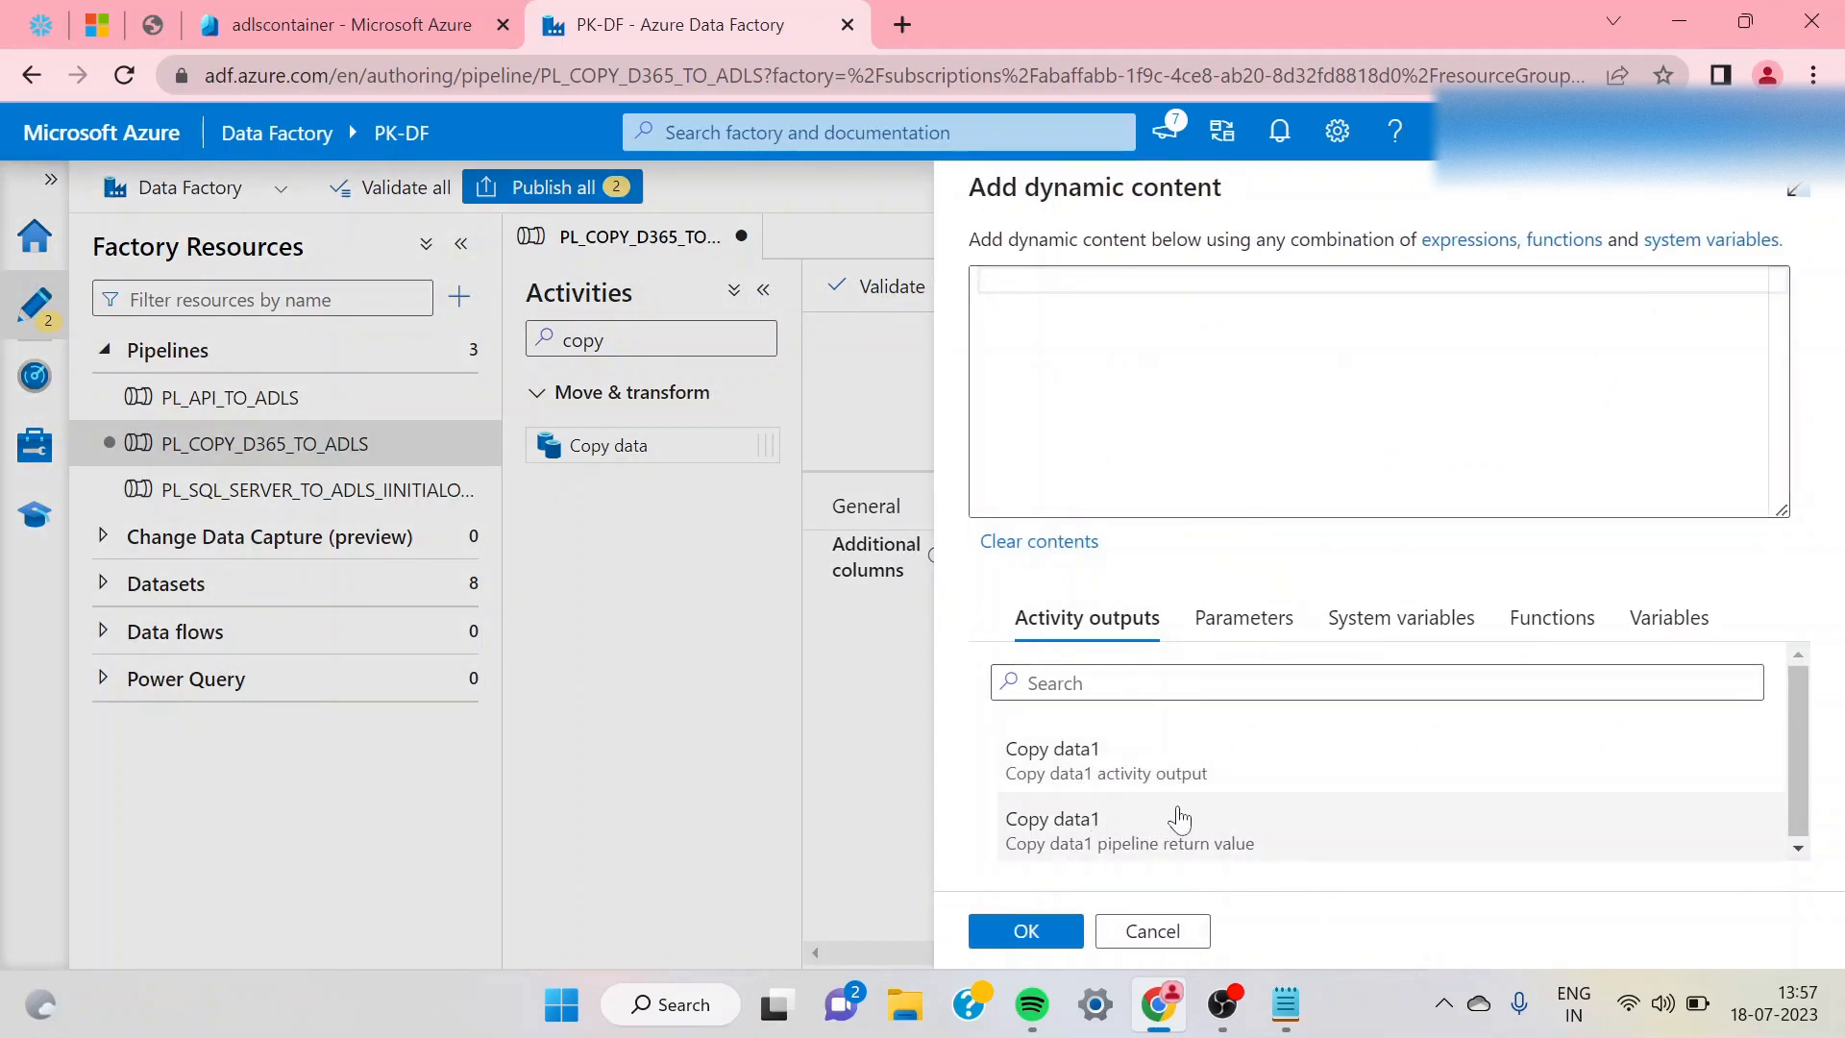
{"action": "double_click", "coordinate": [1126, 774]}
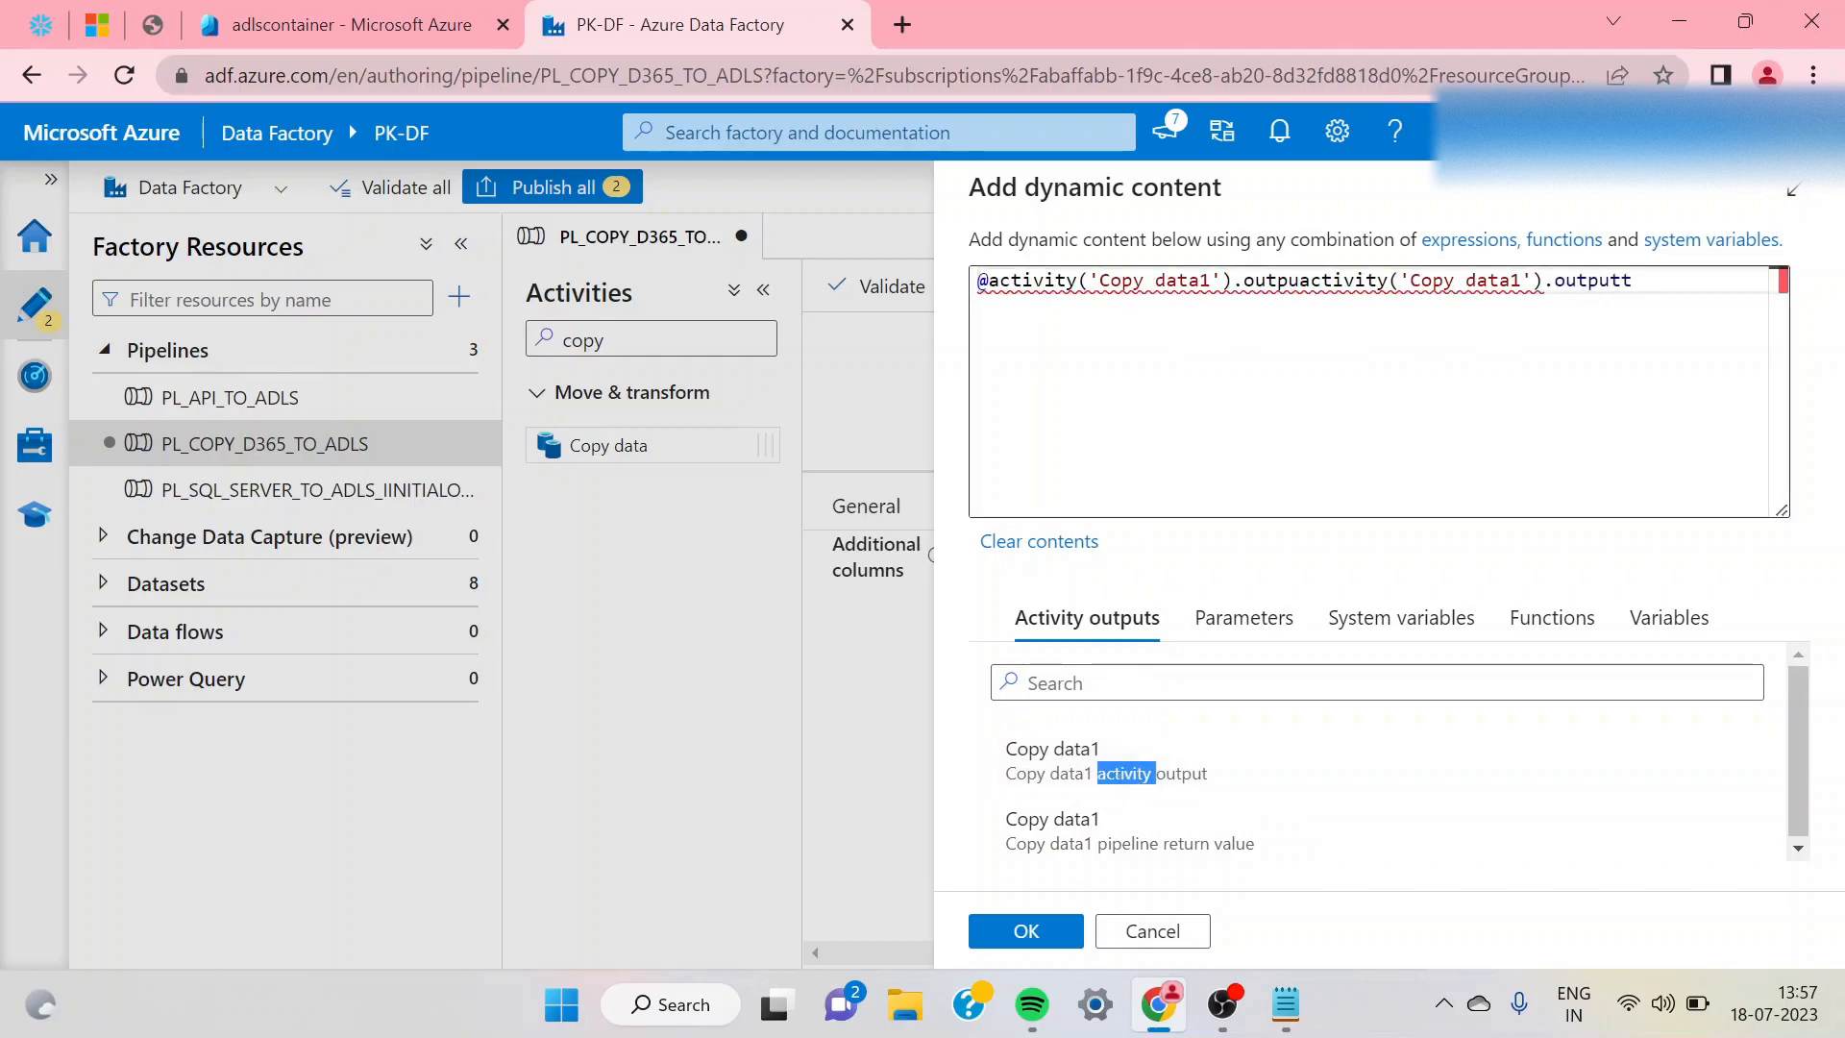
{"action": "left_click_drag", "start_coordinate": [1631, 279], "coordinate": [1309, 280]}
{"action": "key", "text": "BackSpace"}
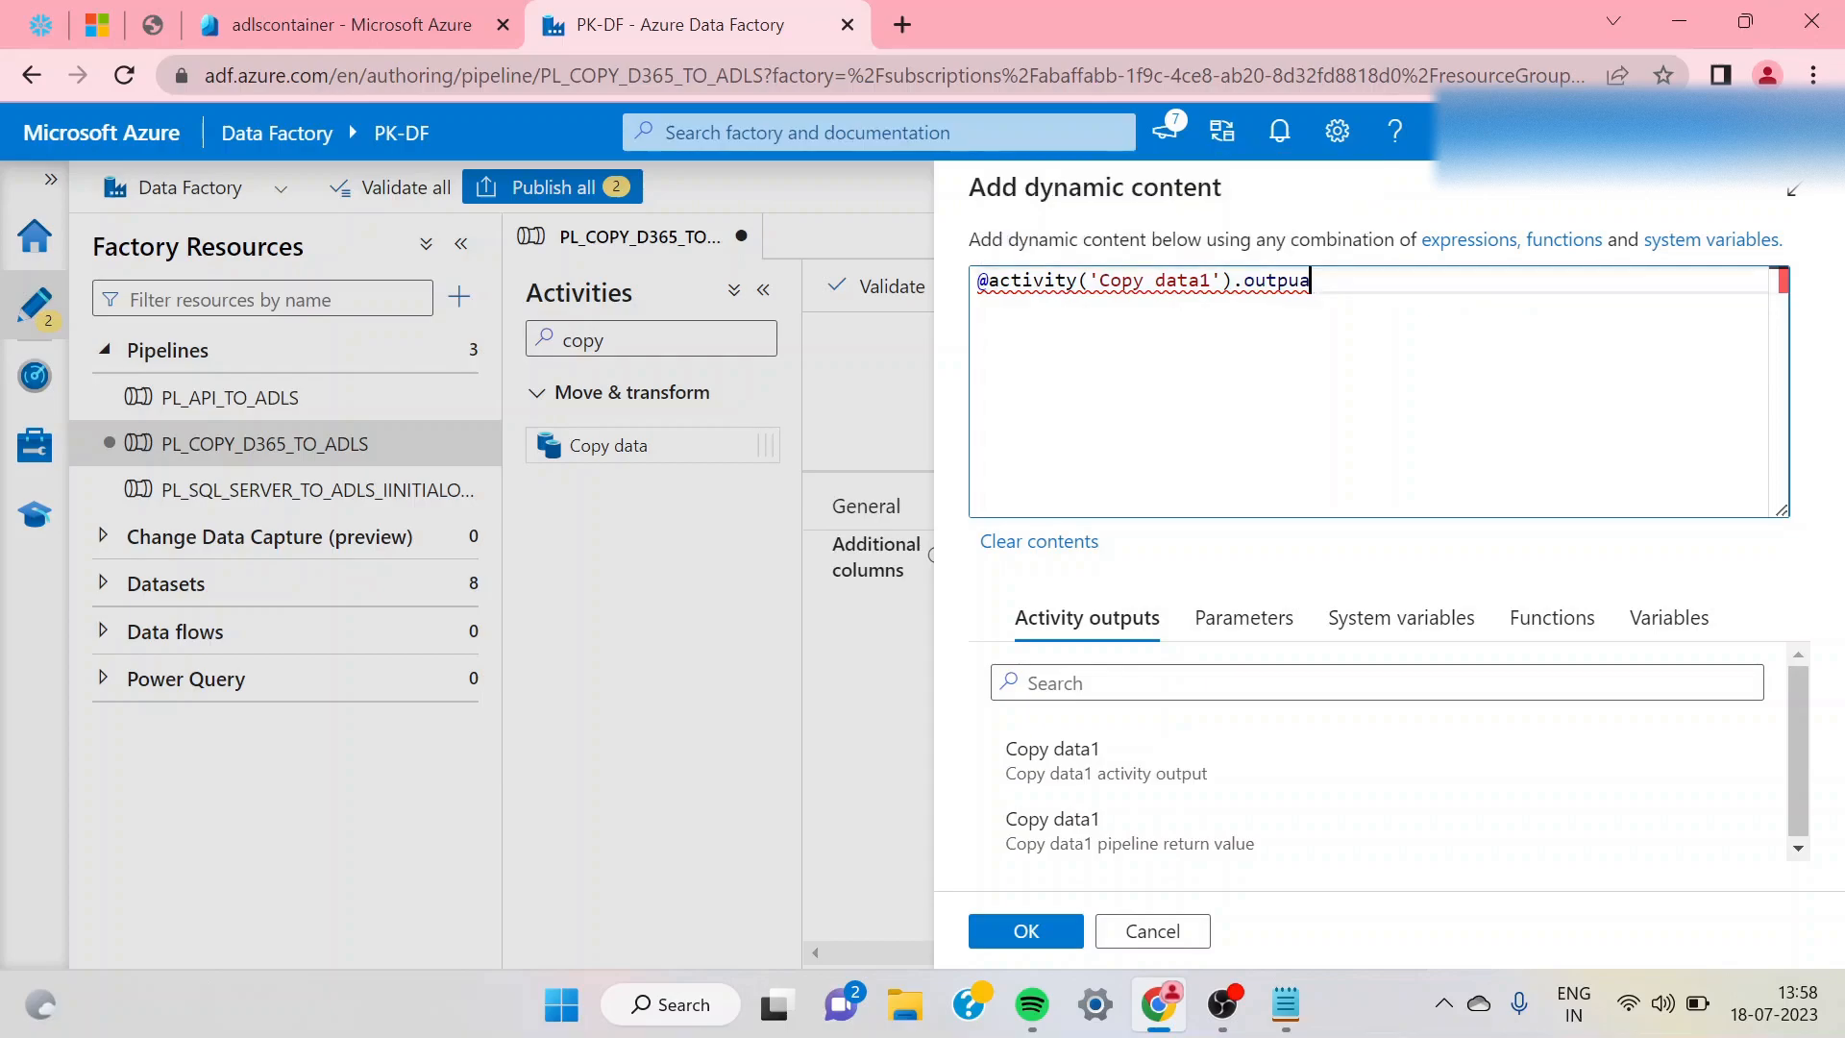
{"action": "type", "text": "."}
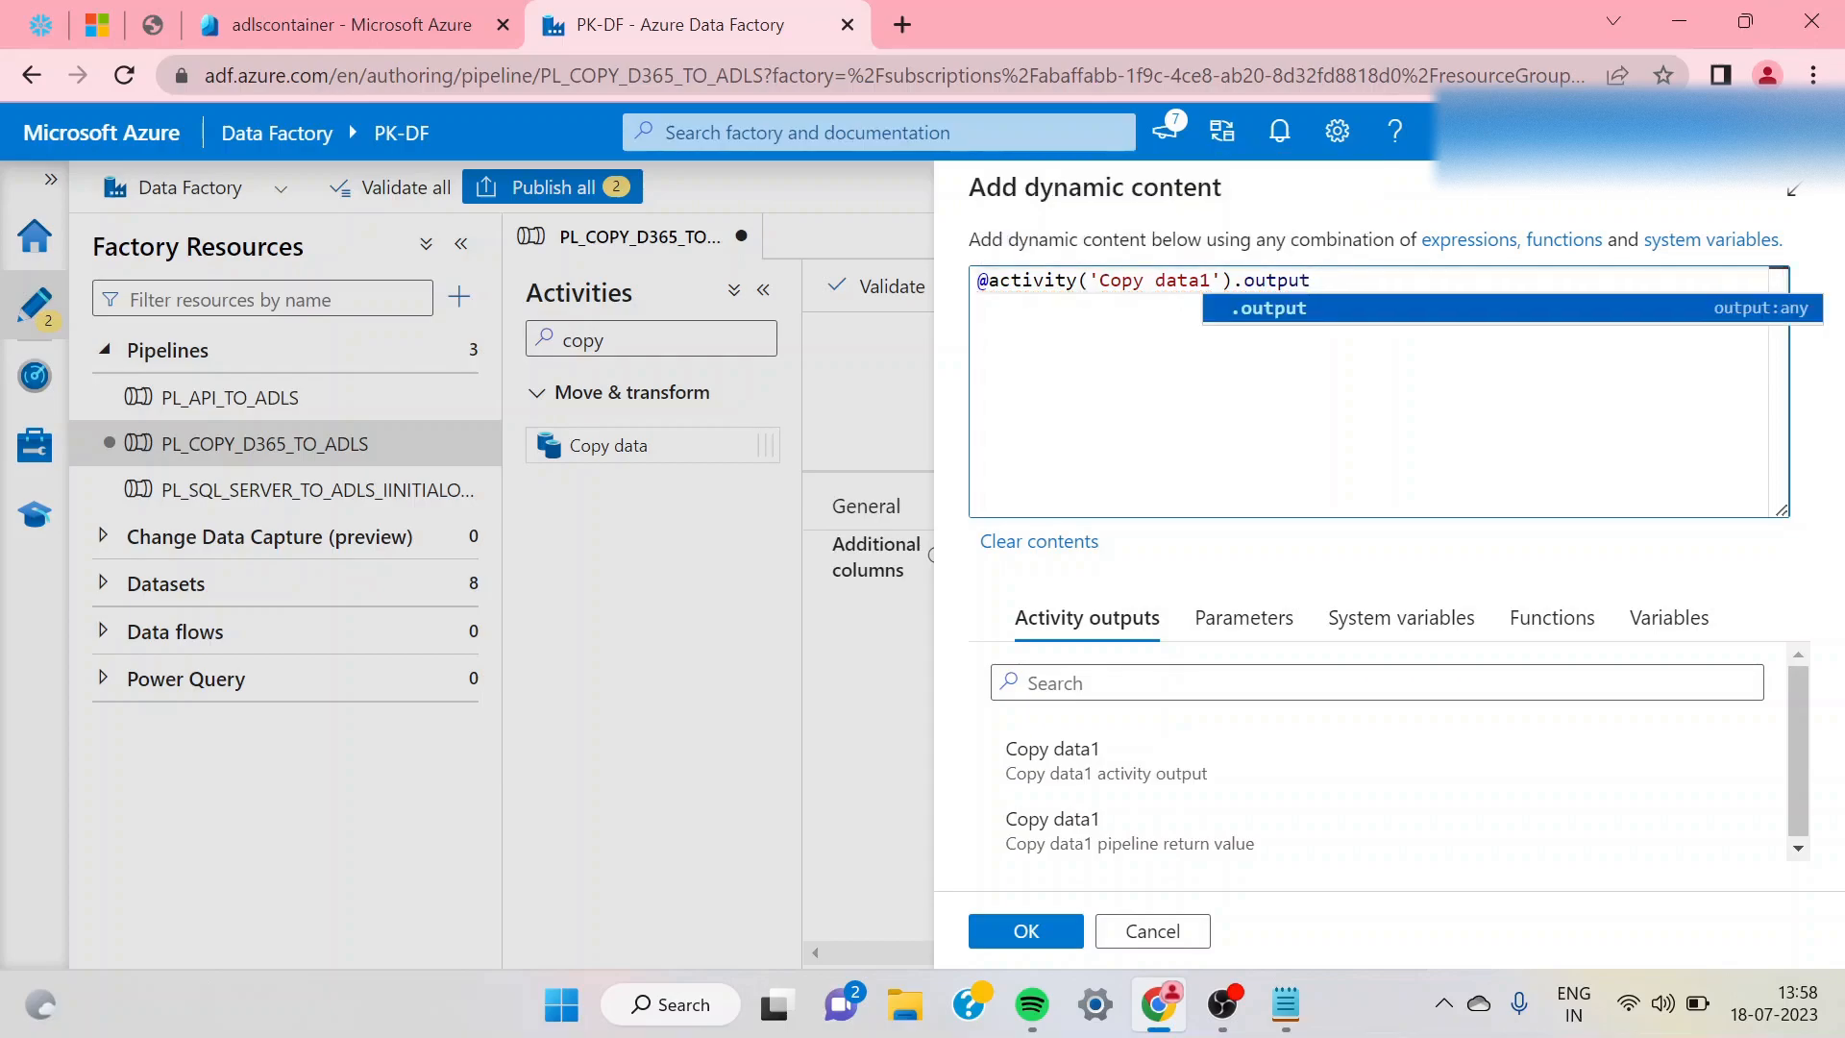
{"action": "type", "text": "ro"}
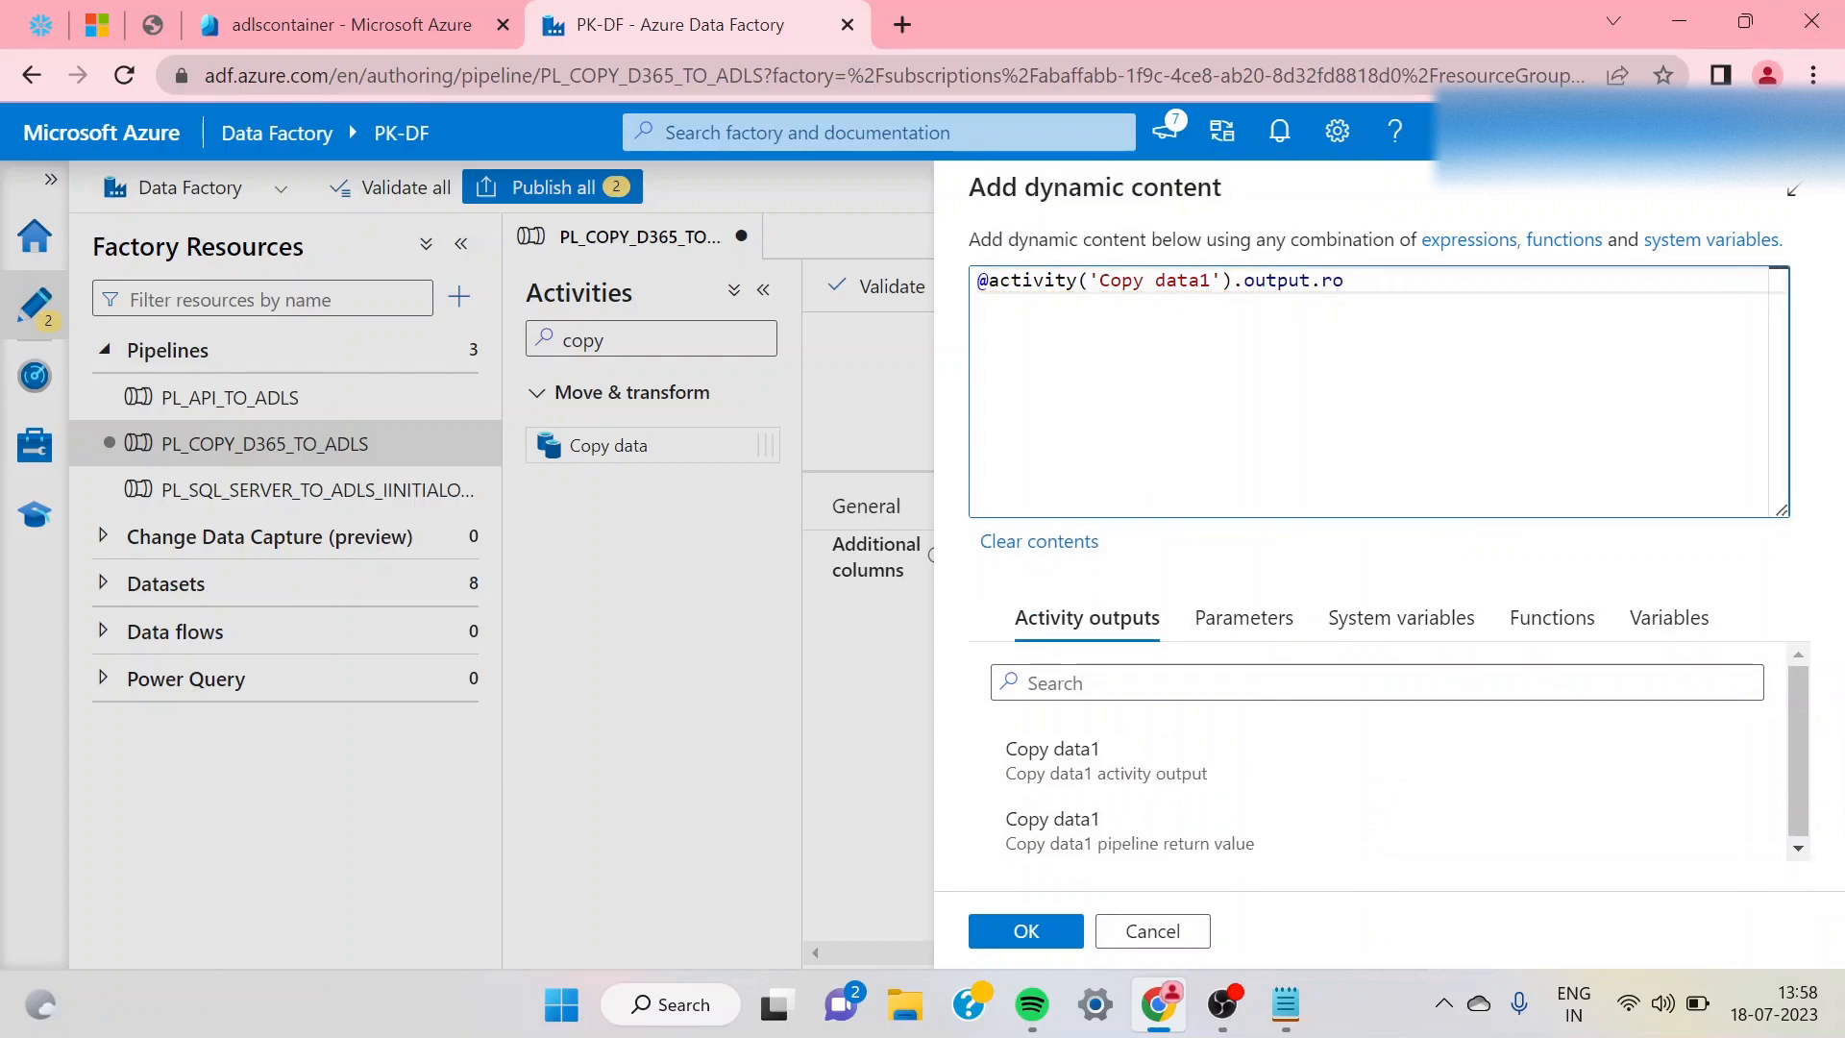
{"action": "type", "text": "wsRead"}
{"action": "left_click", "coordinate": [1024, 928]}
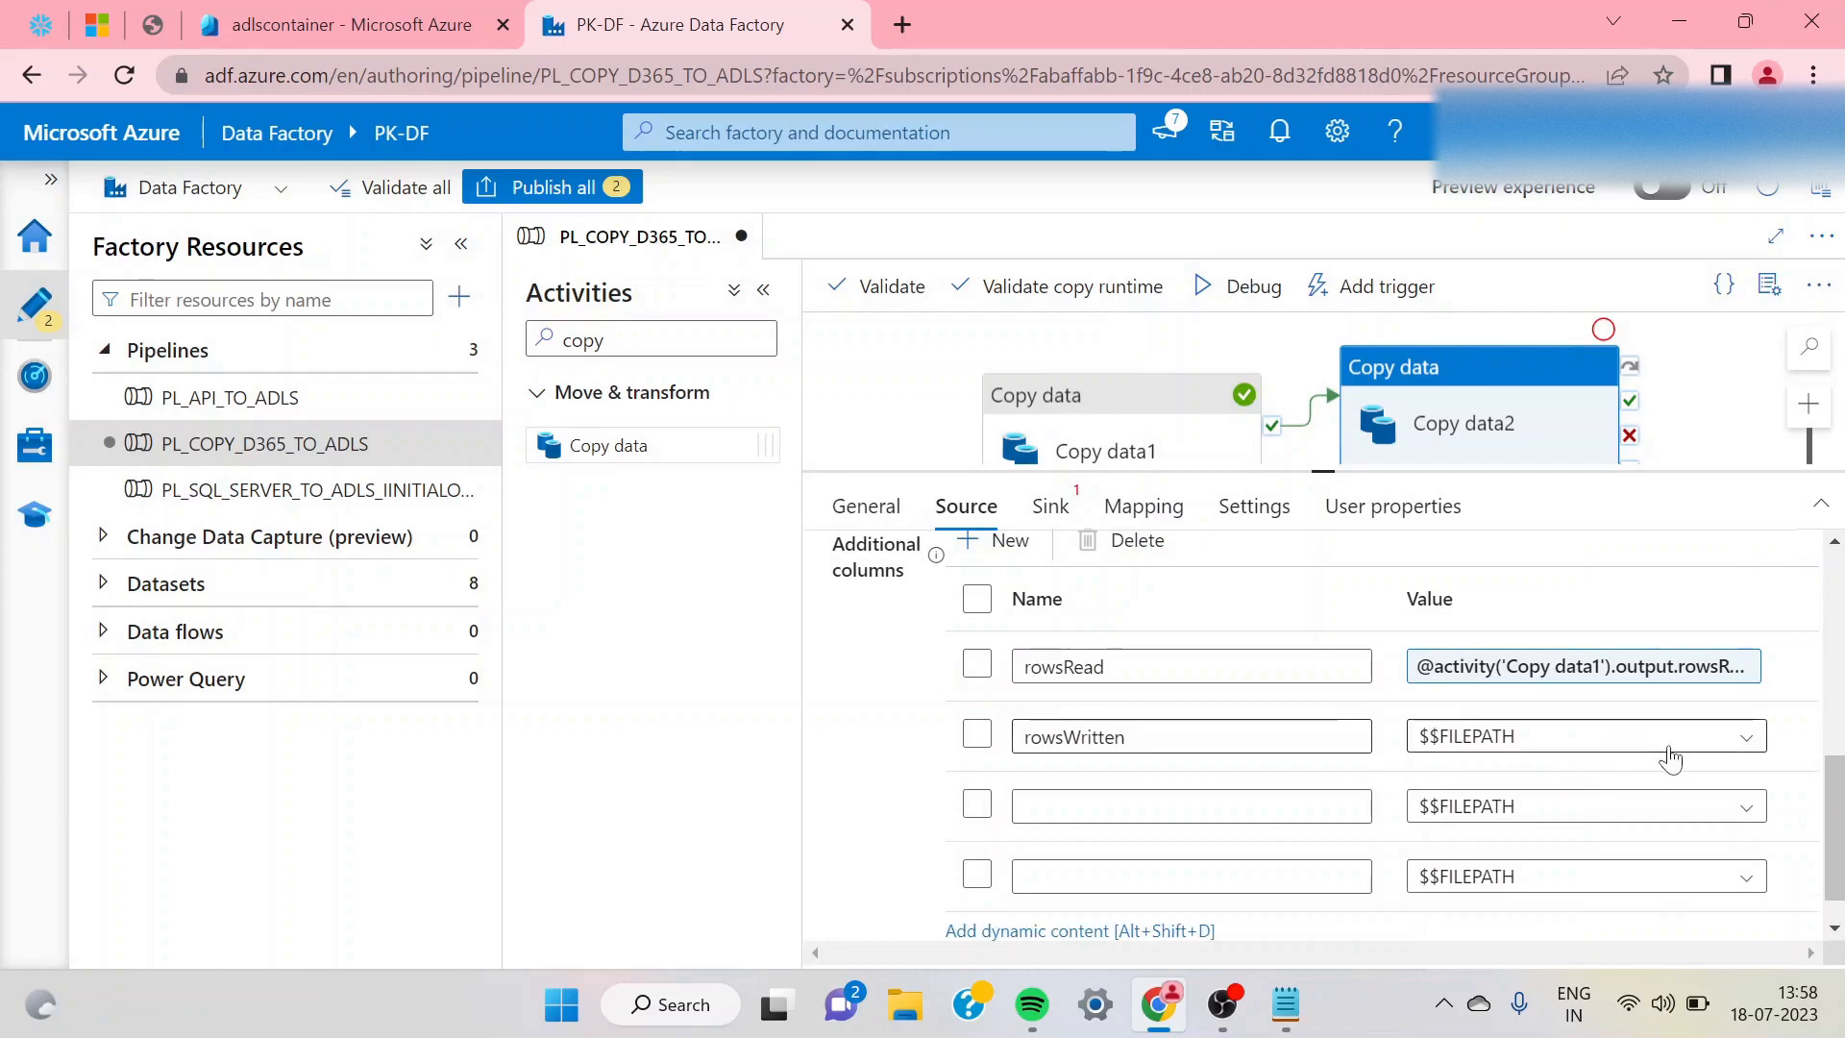
{"action": "left_click", "coordinate": [1742, 736]}
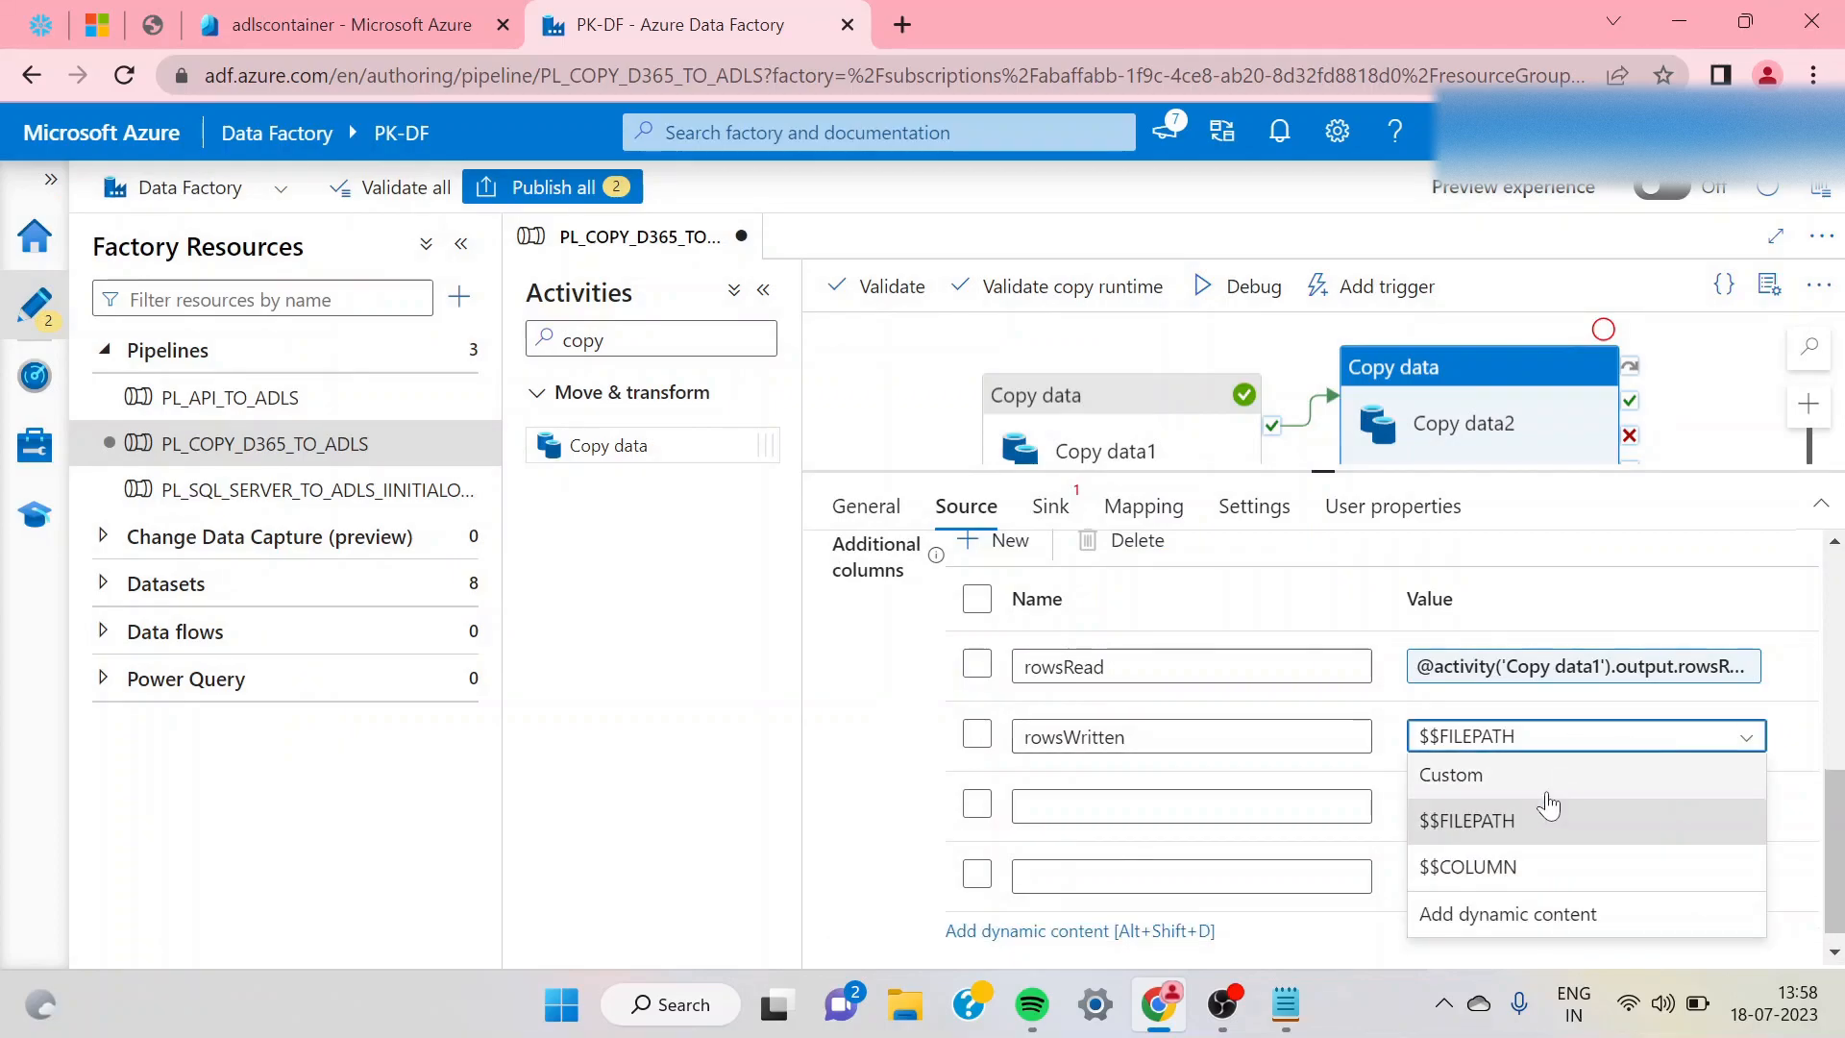
{"action": "left_click", "coordinate": [1470, 915]}
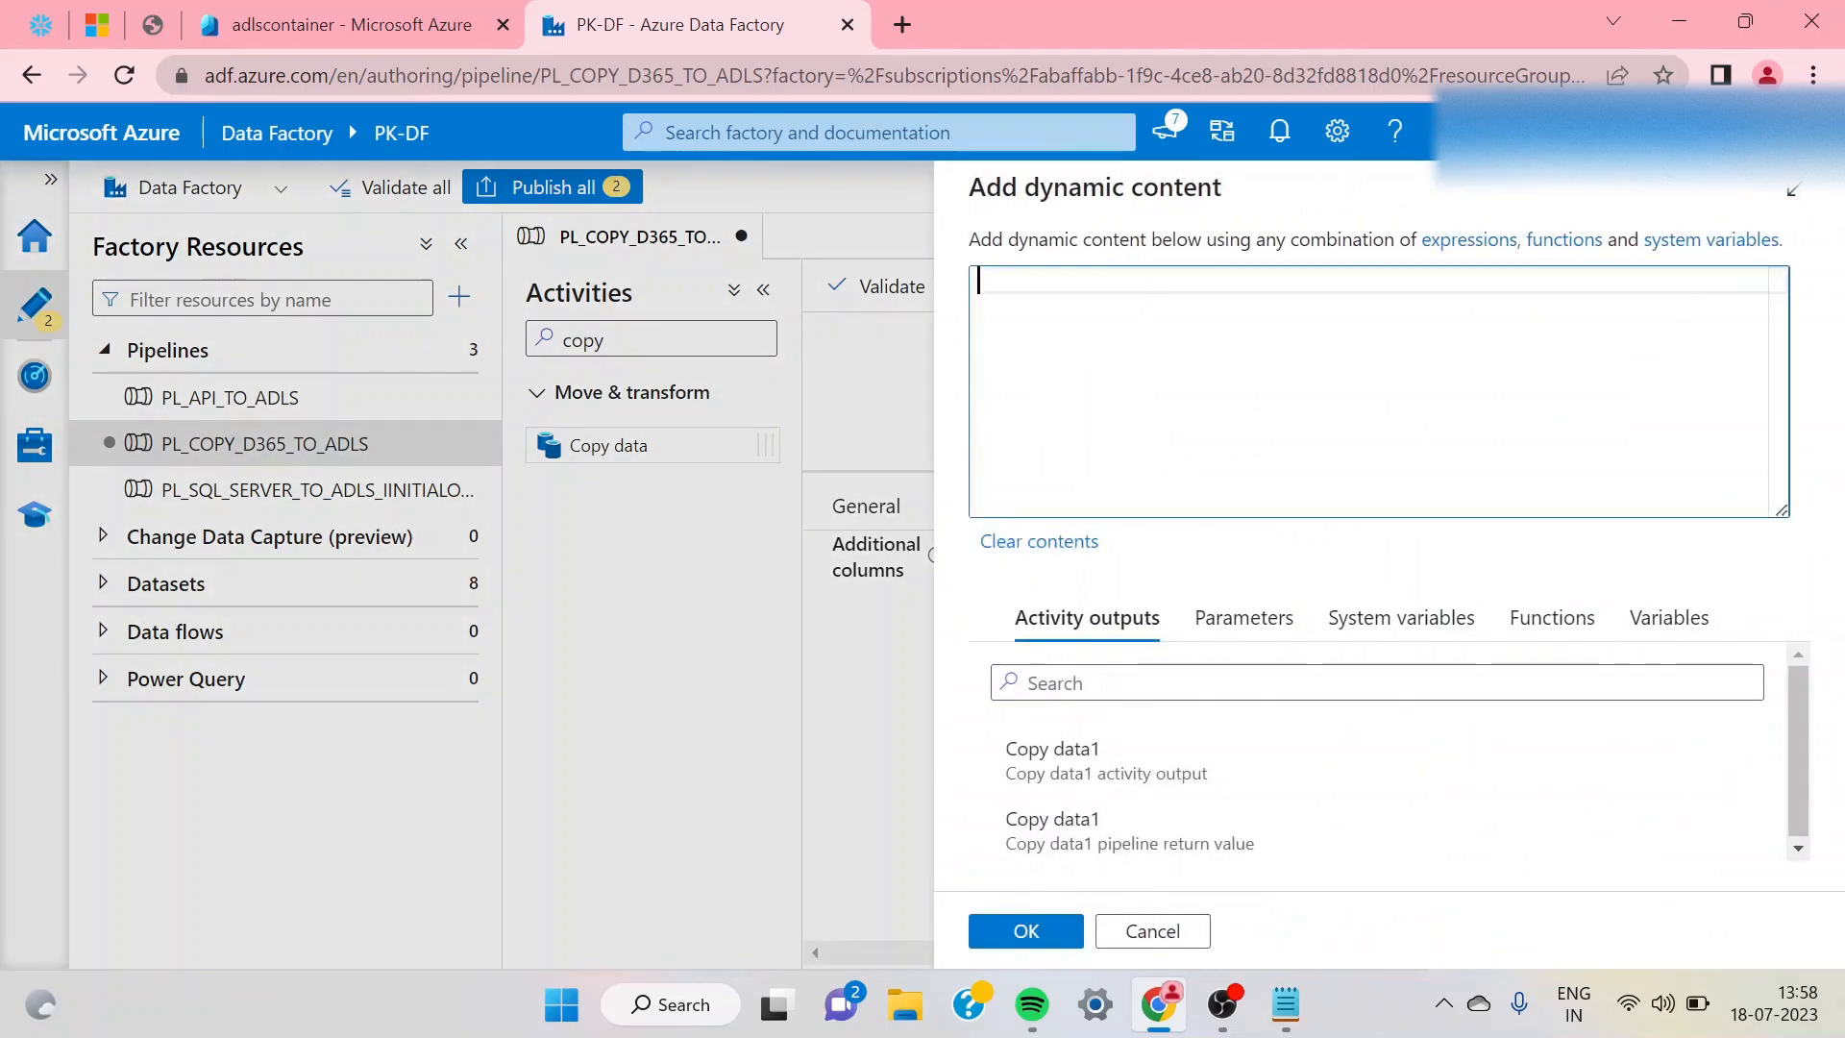
{"action": "left_click", "coordinate": [1052, 759]}
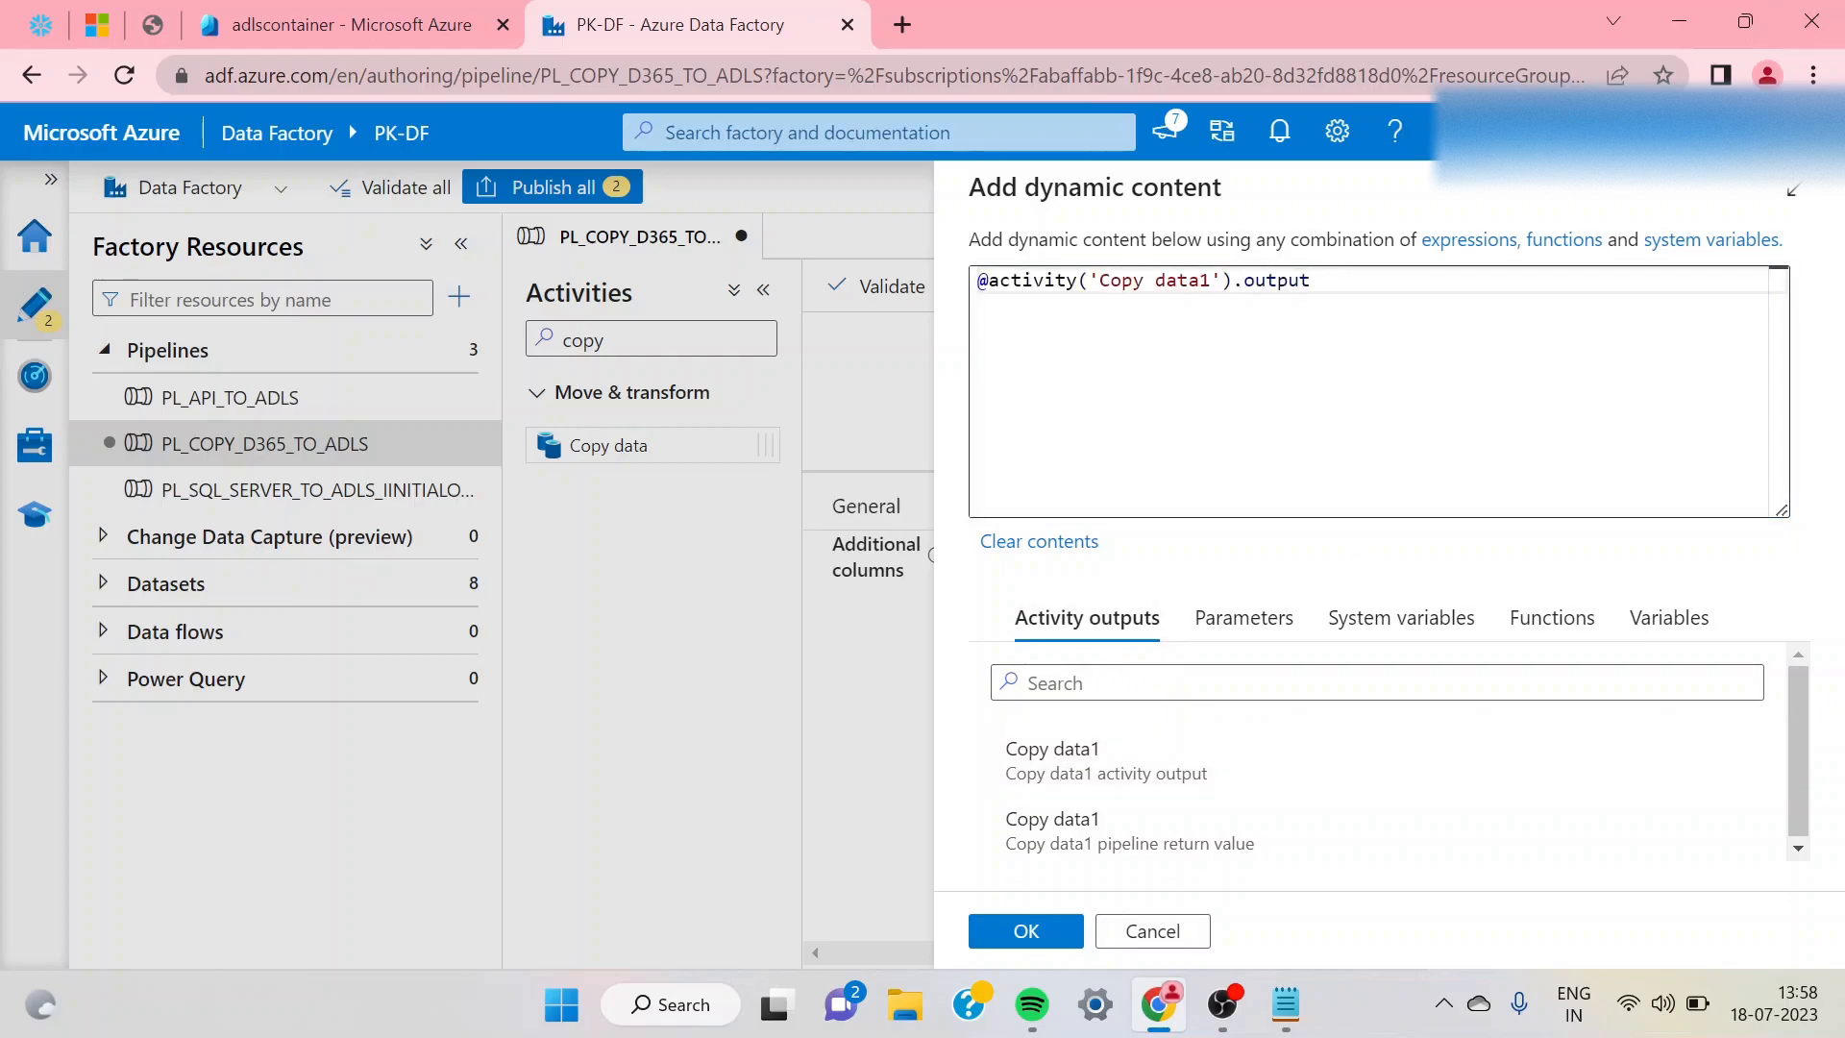
{"action": "type", "text": ".rowsCopied"}
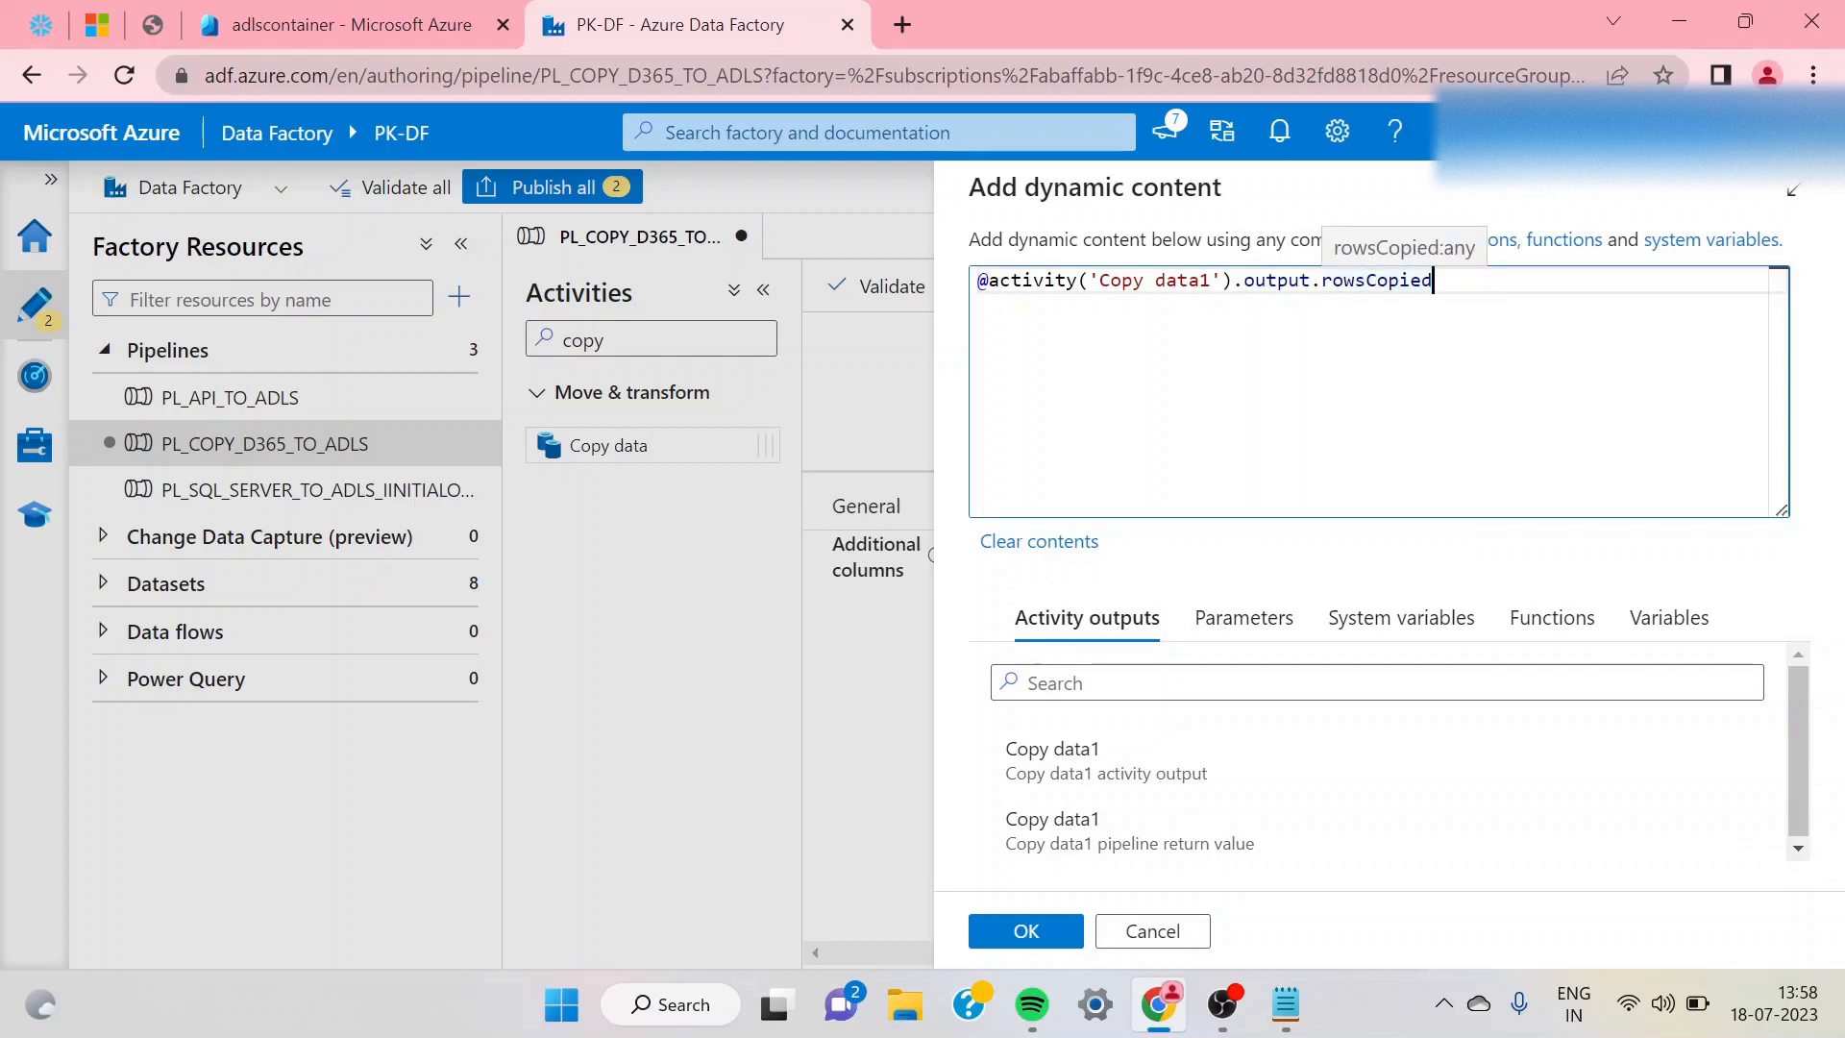
{"action": "left_click_drag", "start_coordinate": [1433, 281], "coordinate": [1311, 281]}
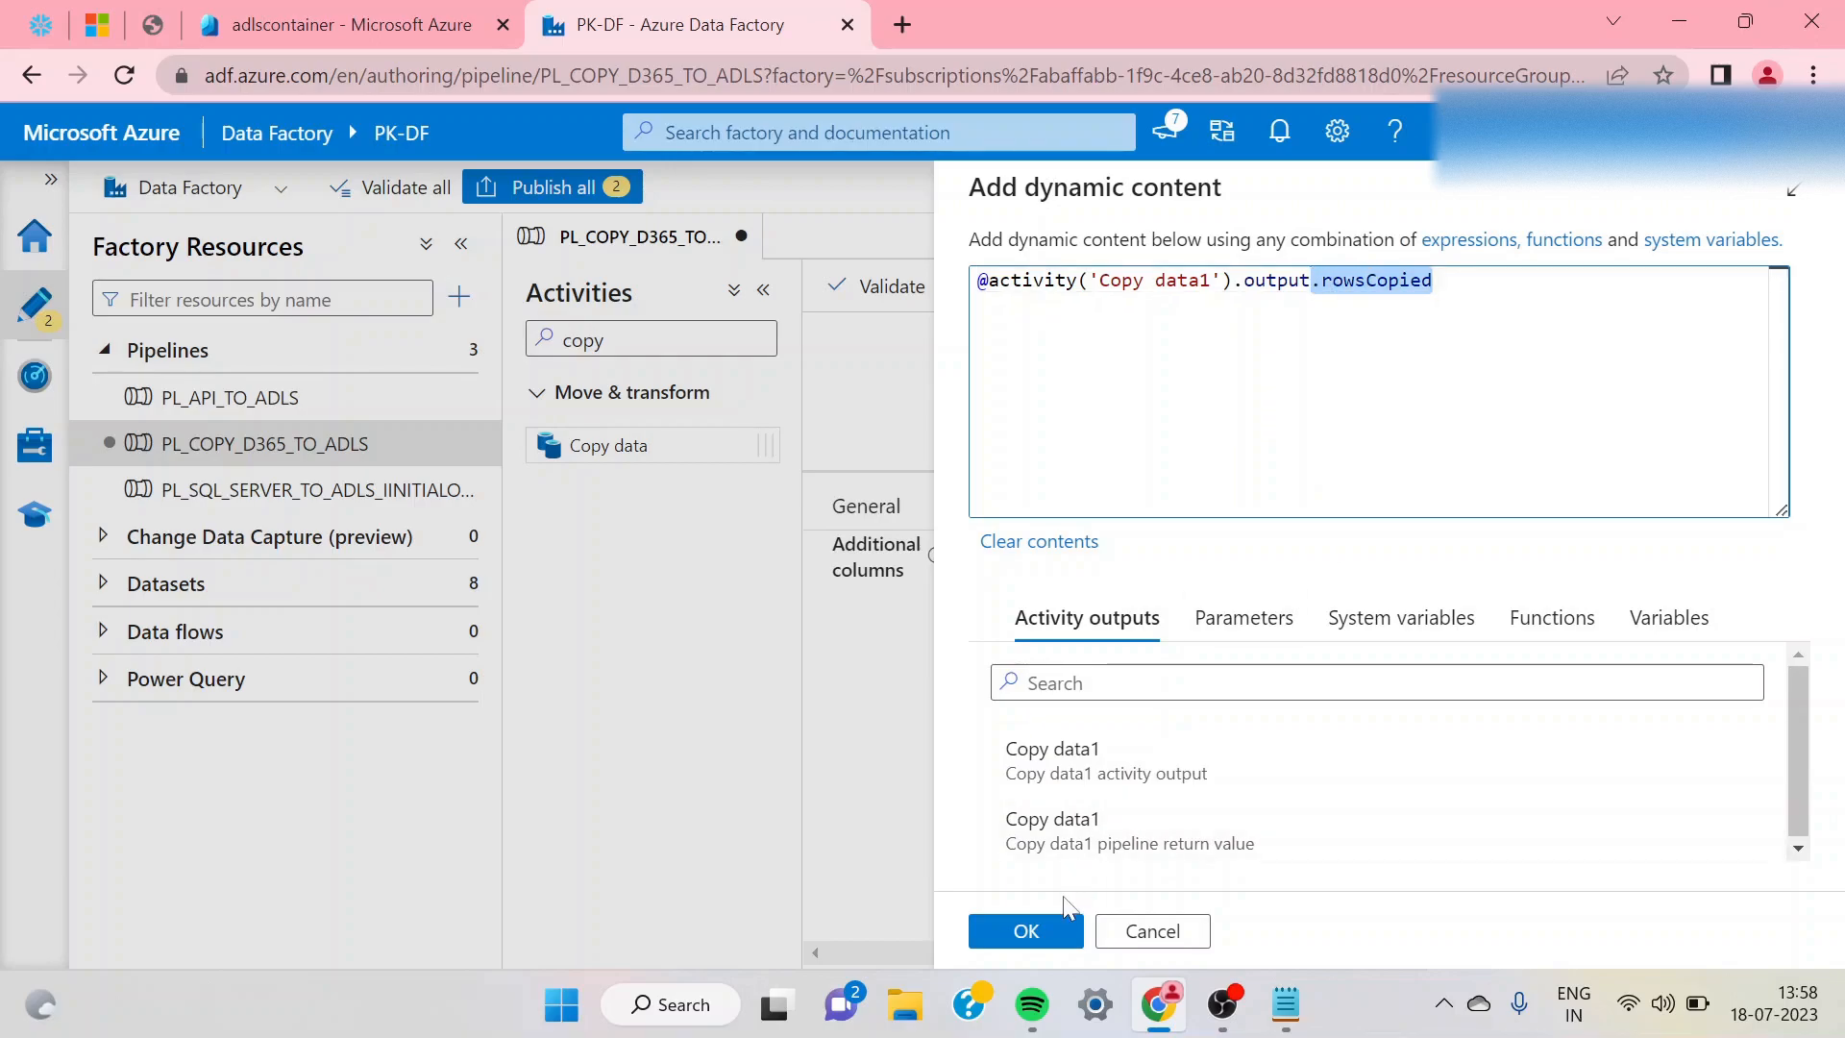
{"action": "left_click", "coordinate": [1038, 933]}
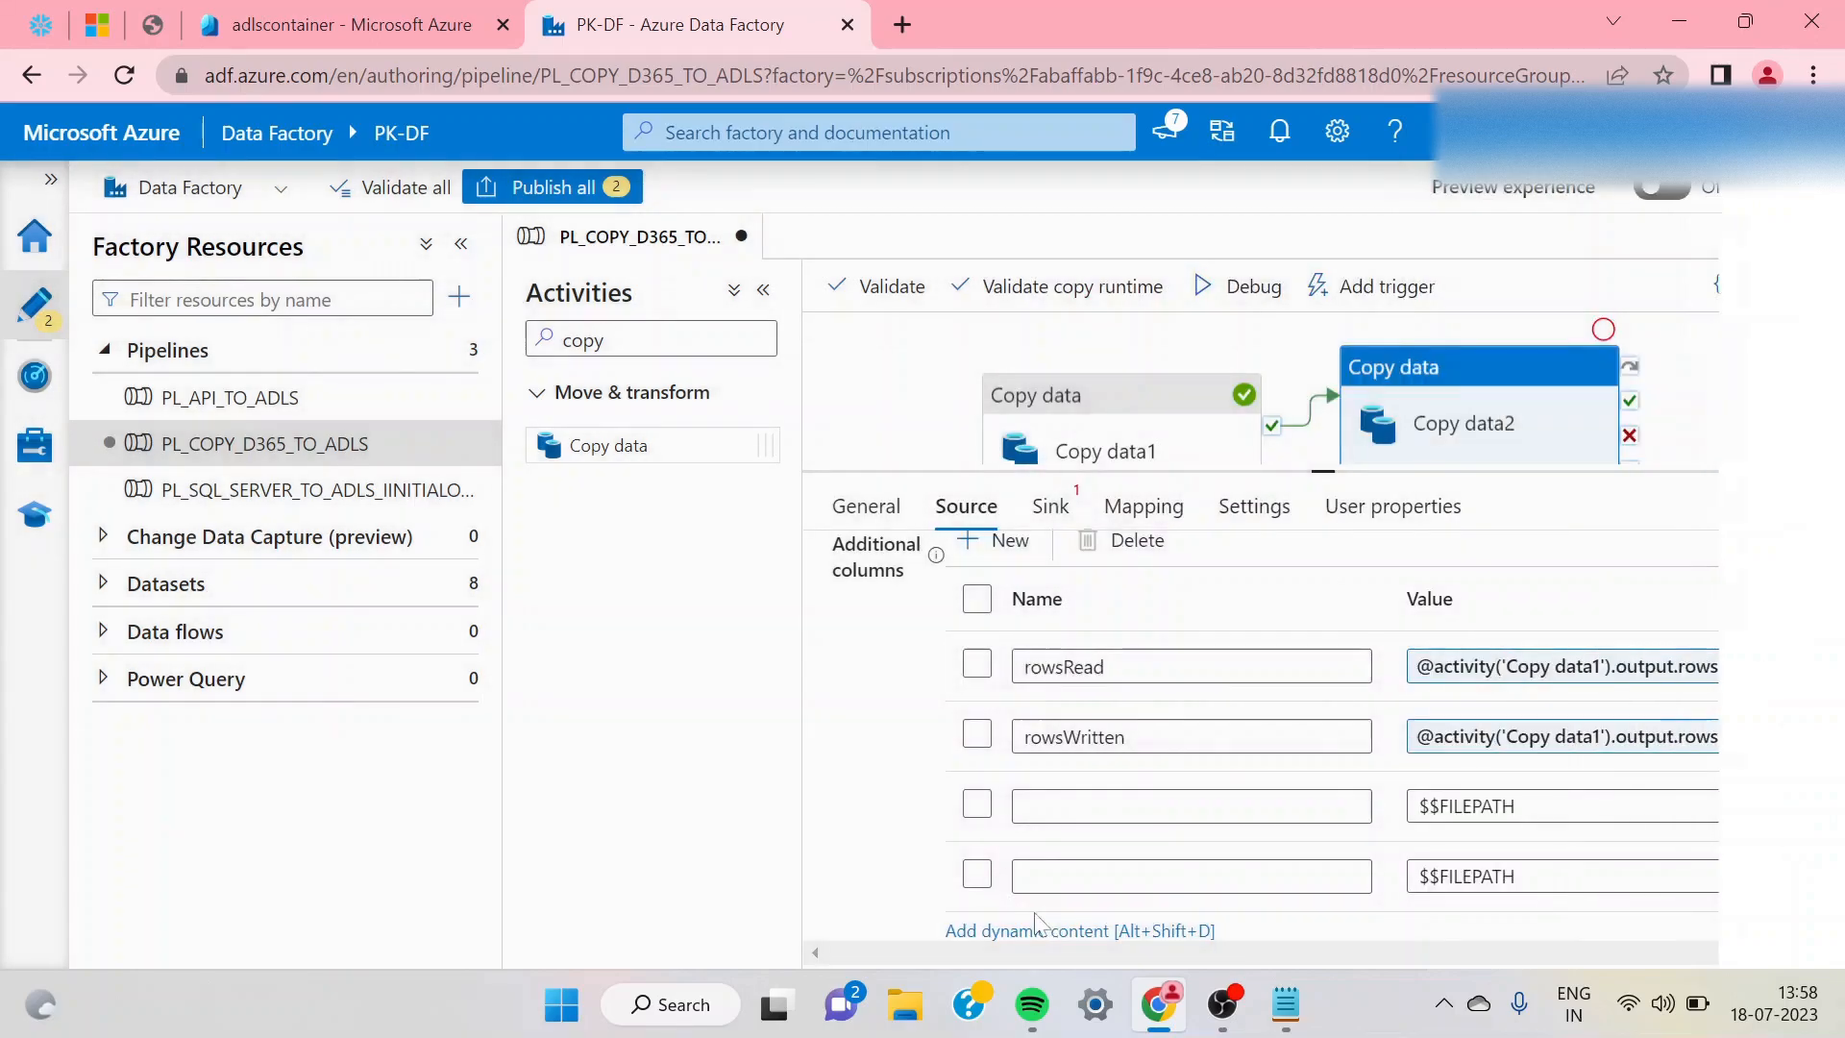
- Check the spelling of the rowsRead and rowsCopied properties in the debug run output of Copy data1
{"action": "left_click", "coordinate": [925, 462]}
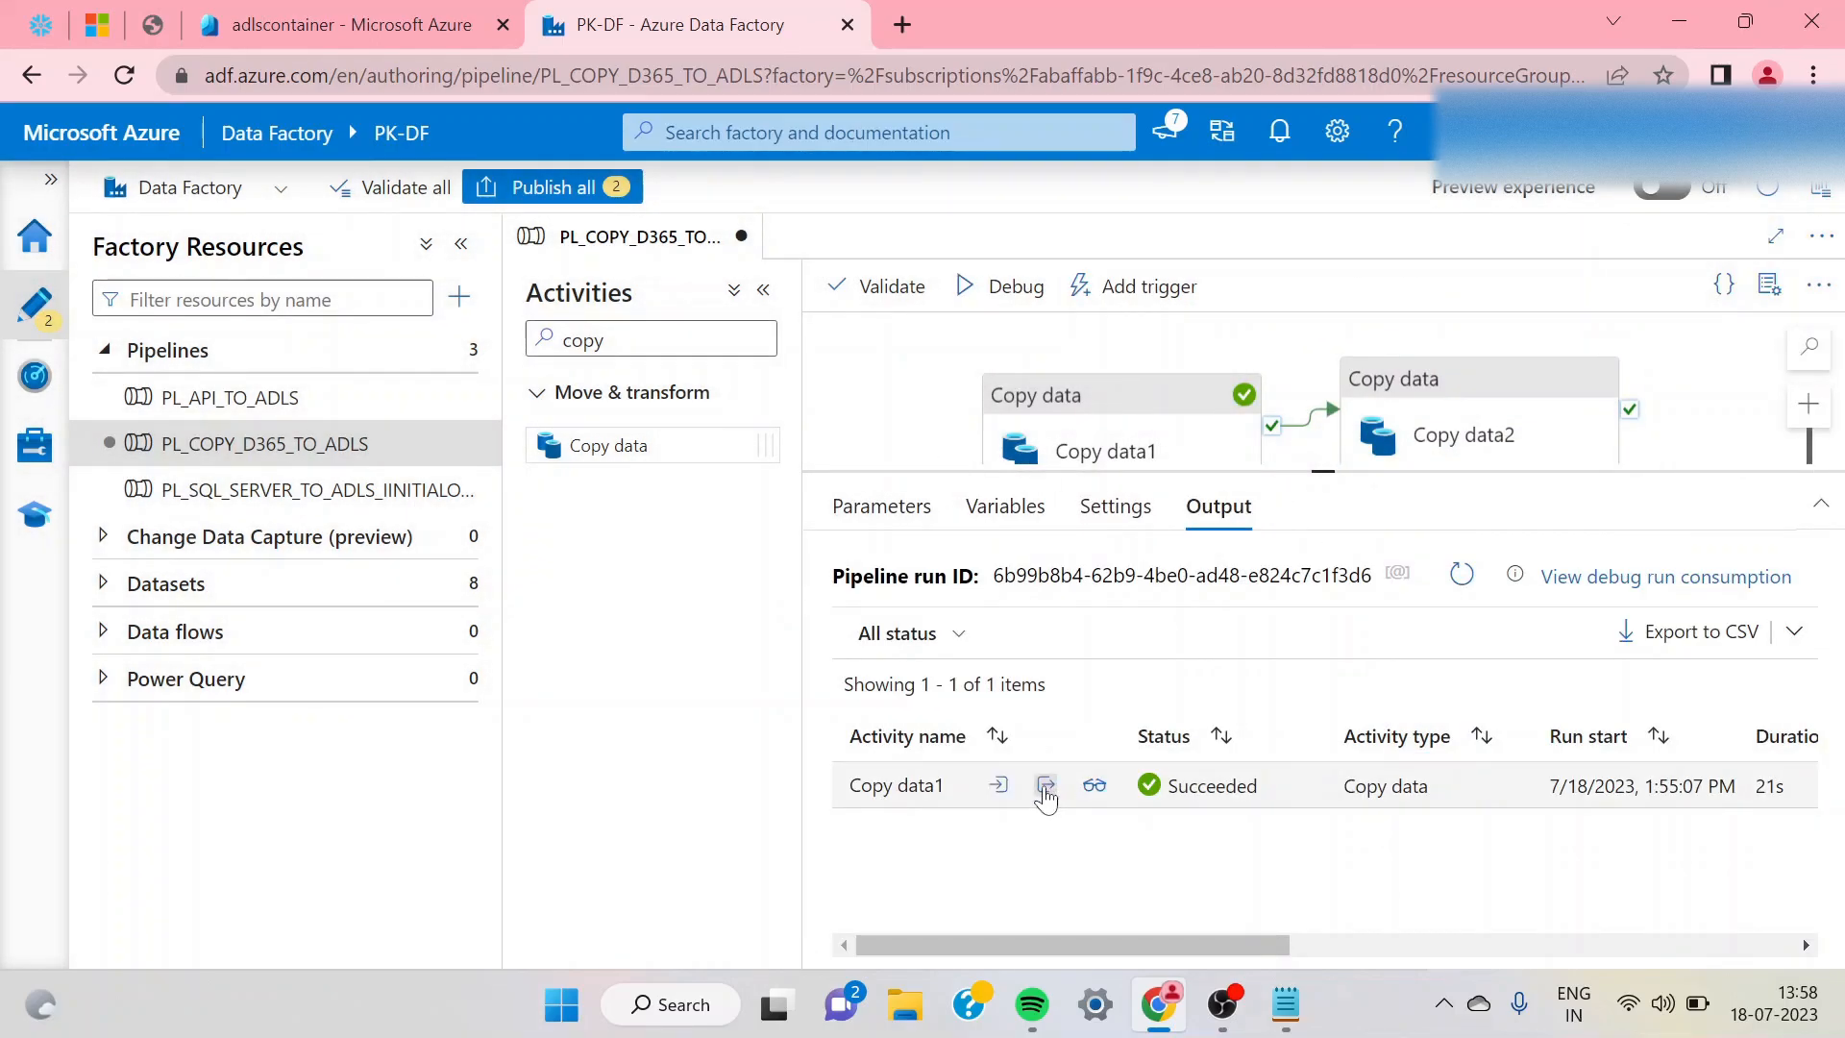
{"action": "left_click", "coordinate": [1046, 786]}
{"action": "left_click_drag", "start_coordinate": [793, 642], "coordinate": [879, 668]}
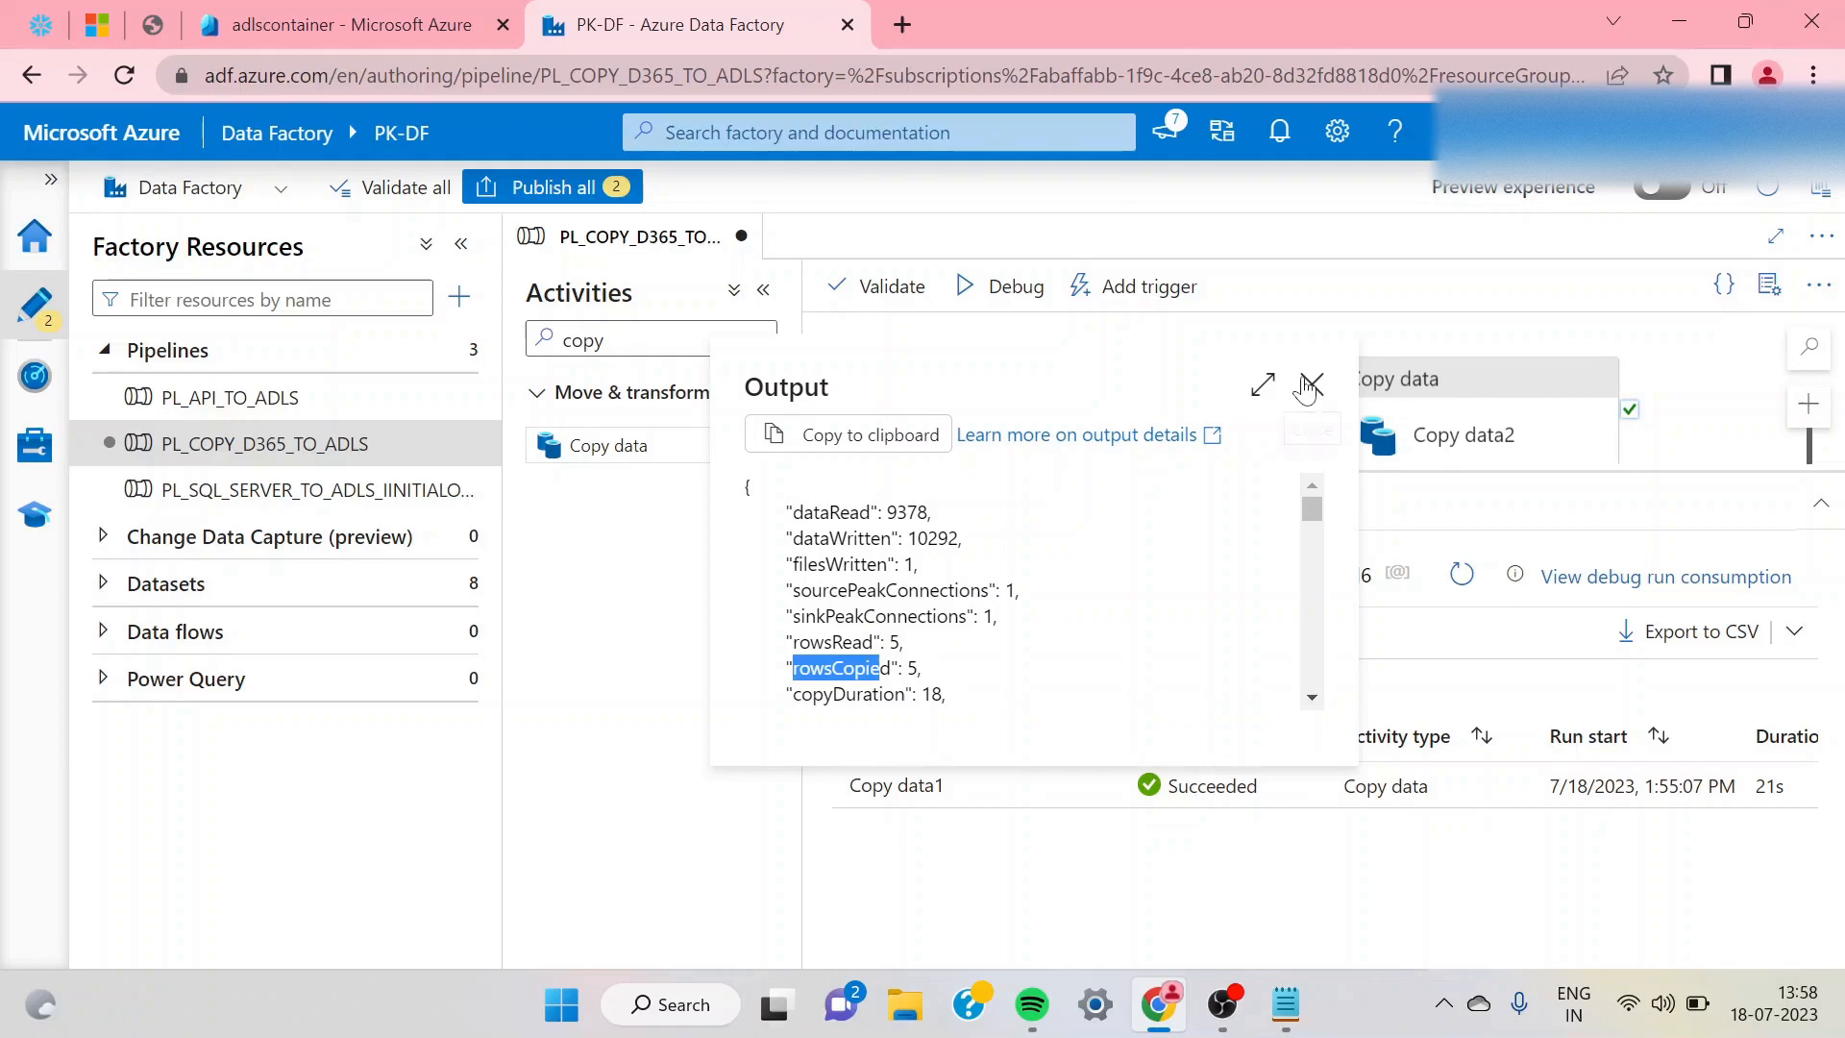
{"action": "left_click", "coordinate": [1312, 385]}
- Delete the two unnamed additional columns from the source settings of Copy data2
{"action": "left_click", "coordinate": [1423, 407]}
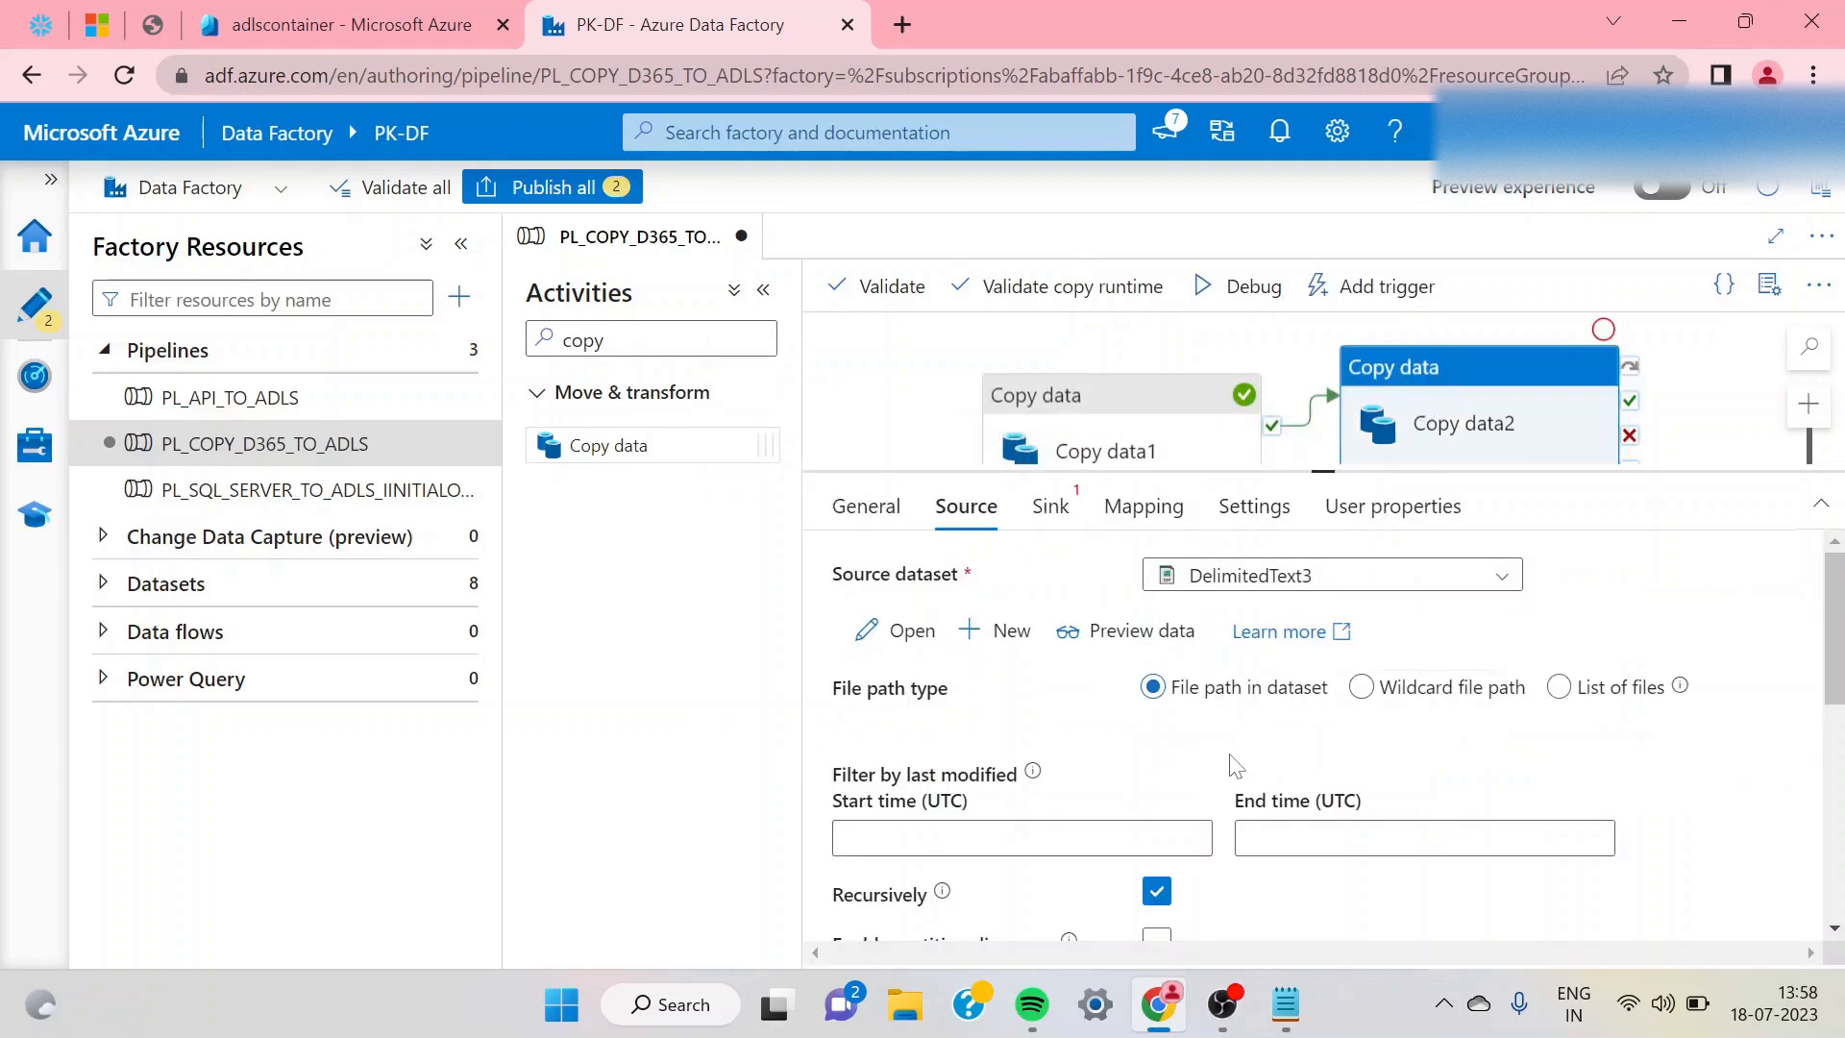
{"action": "scroll", "coordinate": [1316, 740], "scroll_direction": "down", "scroll_amount": 10}
{"action": "left_click", "coordinate": [978, 874]}
{"action": "left_click", "coordinate": [977, 804]}
{"action": "left_click", "coordinate": [1105, 541]}
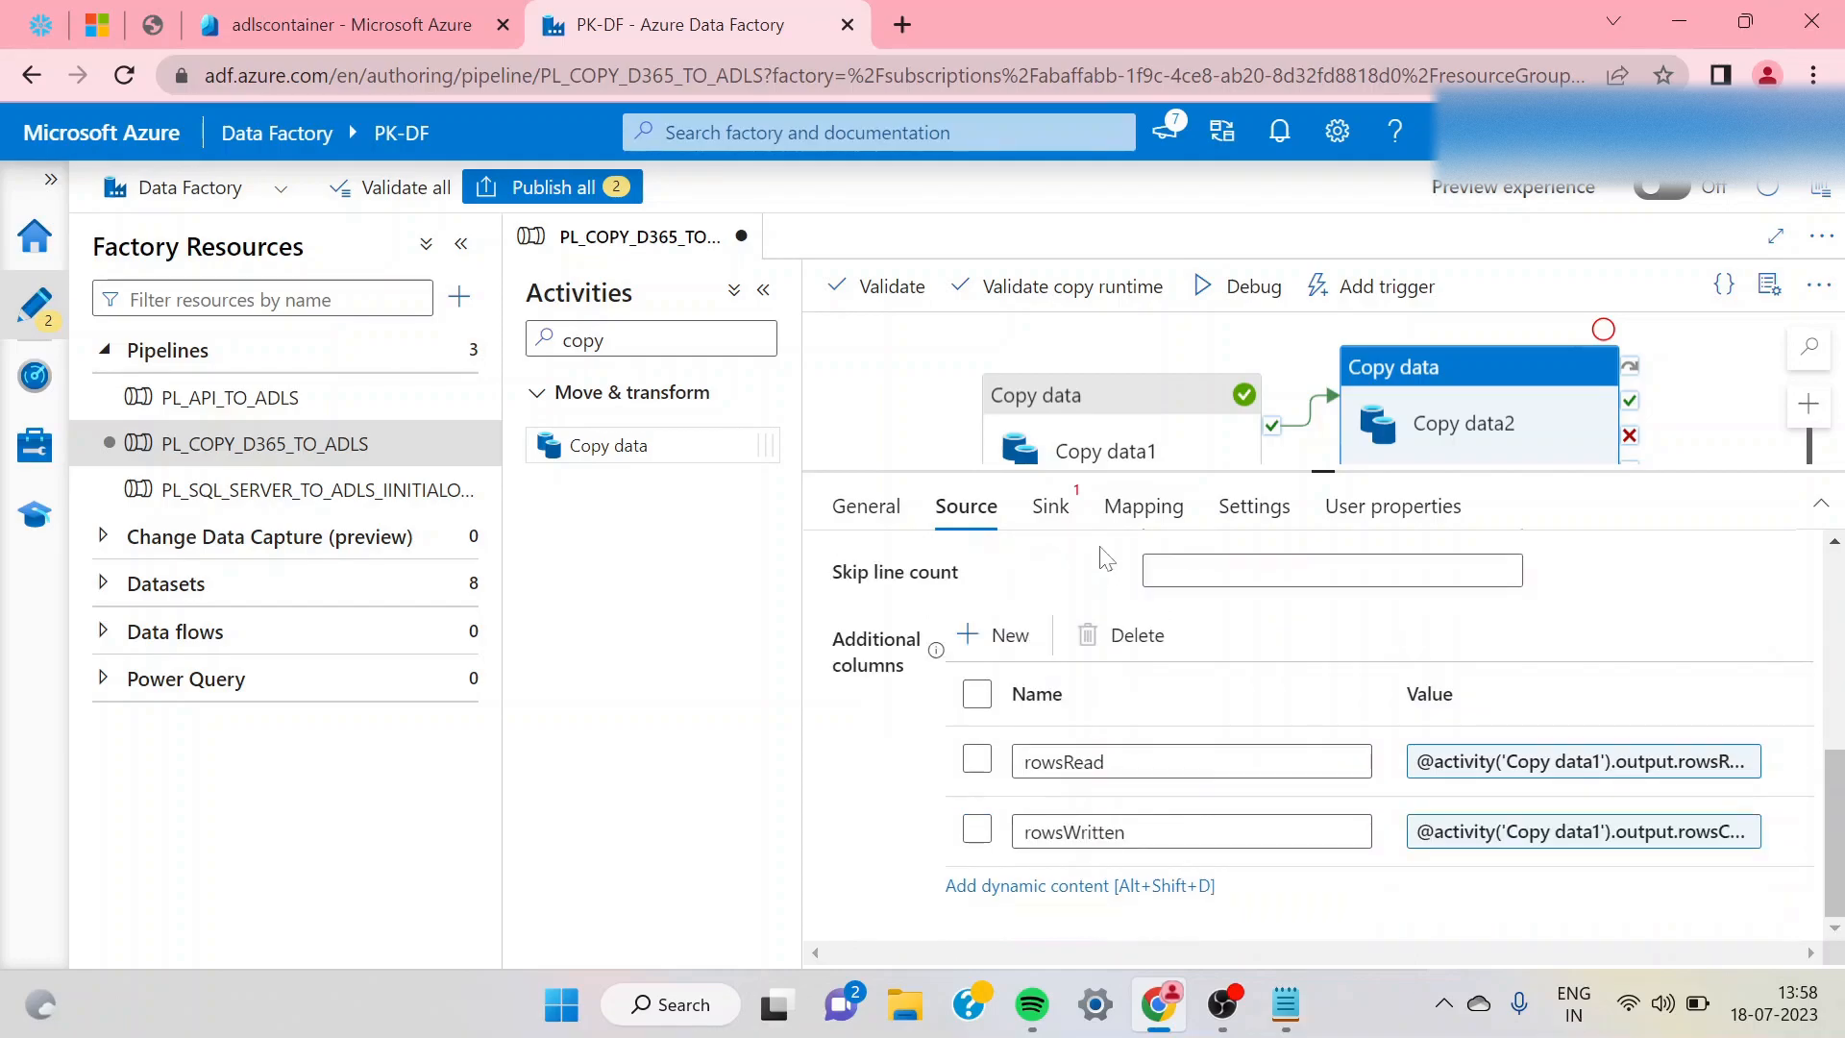
- Start a new sink dataset for Copy data2 in the data lake store with the DelimitedText format
{"action": "left_click", "coordinate": [1061, 522]}
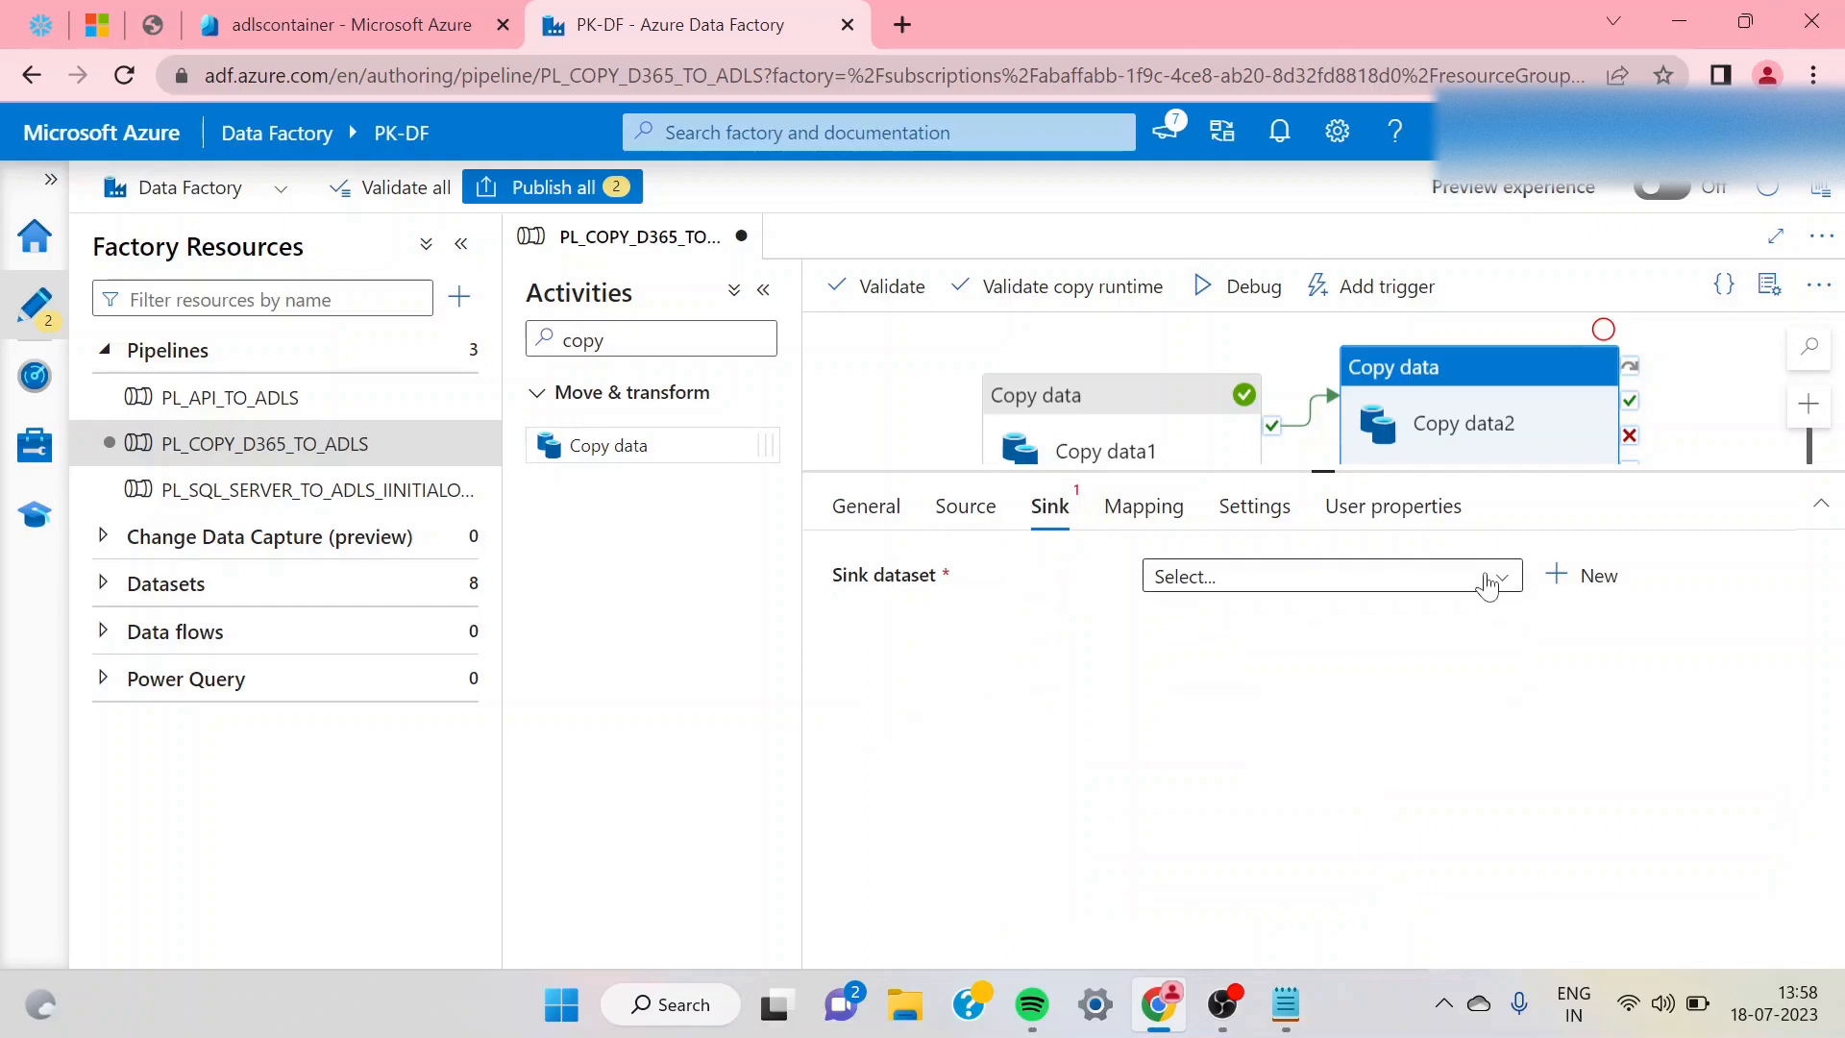
{"action": "left_click", "coordinate": [1569, 586]}
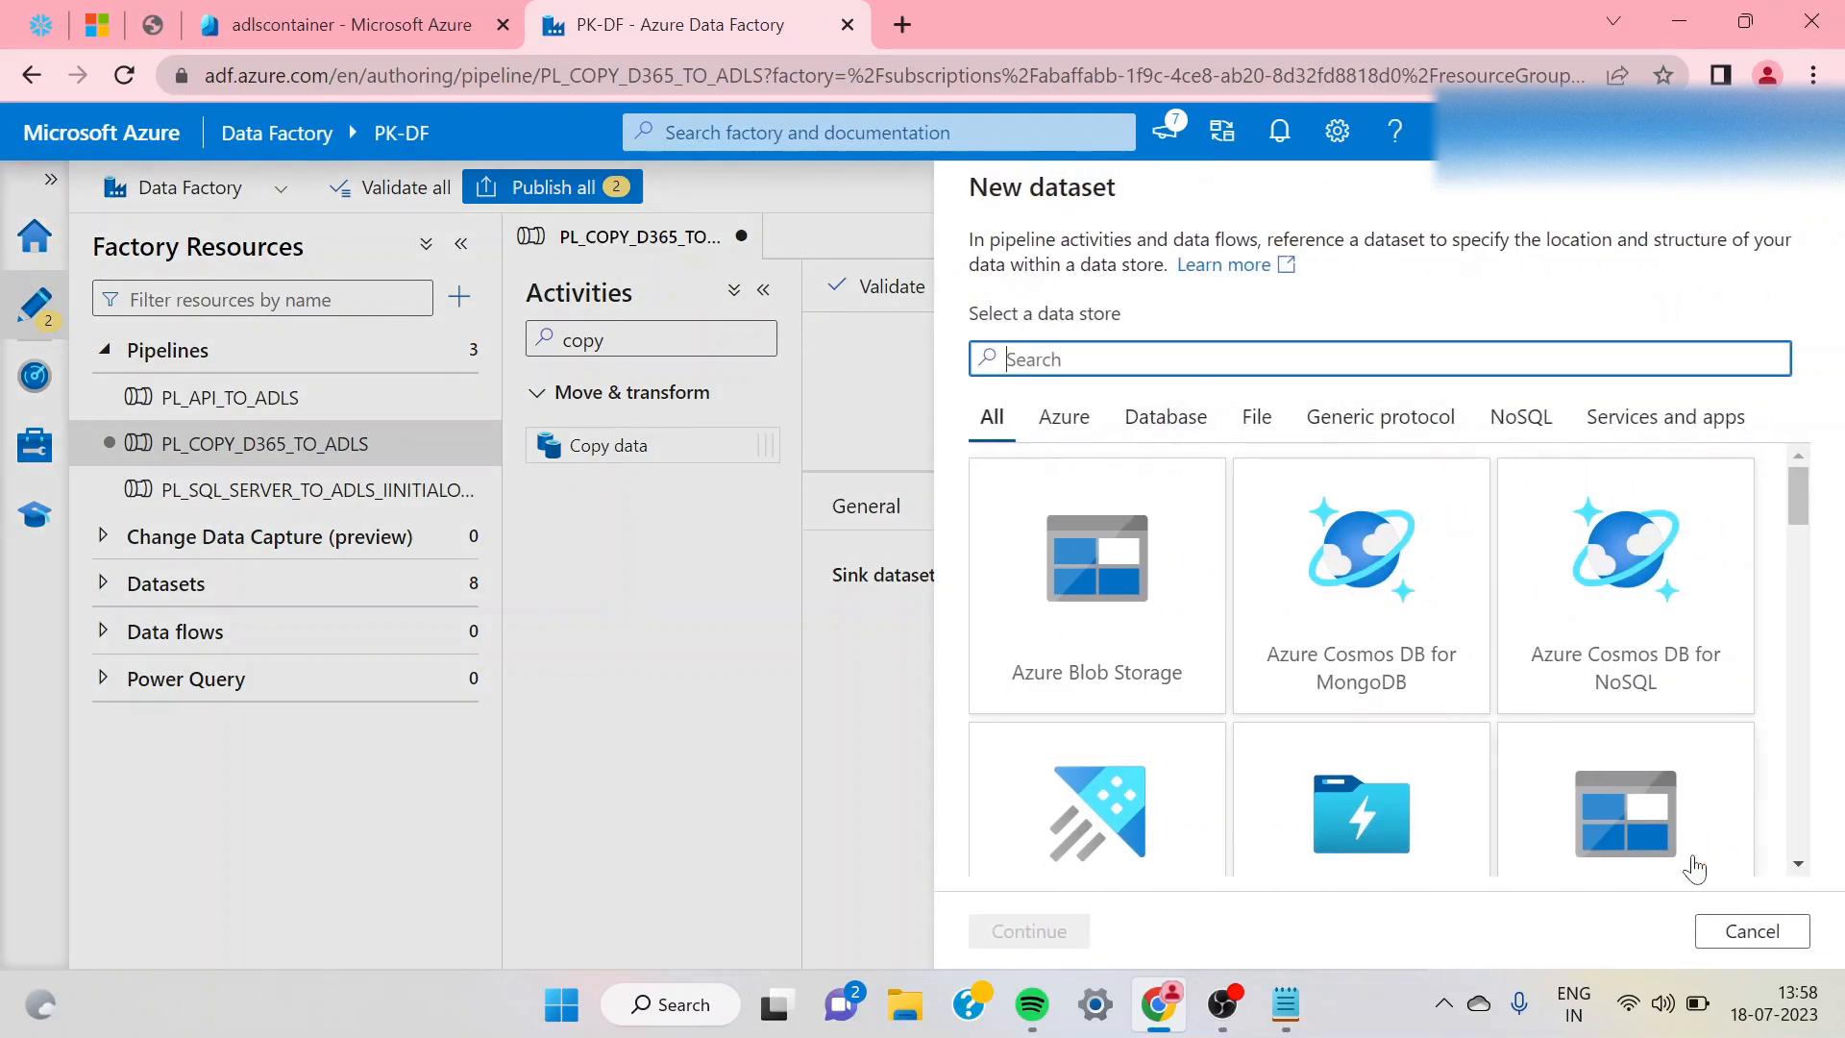
{"action": "left_click", "coordinate": [1631, 836]}
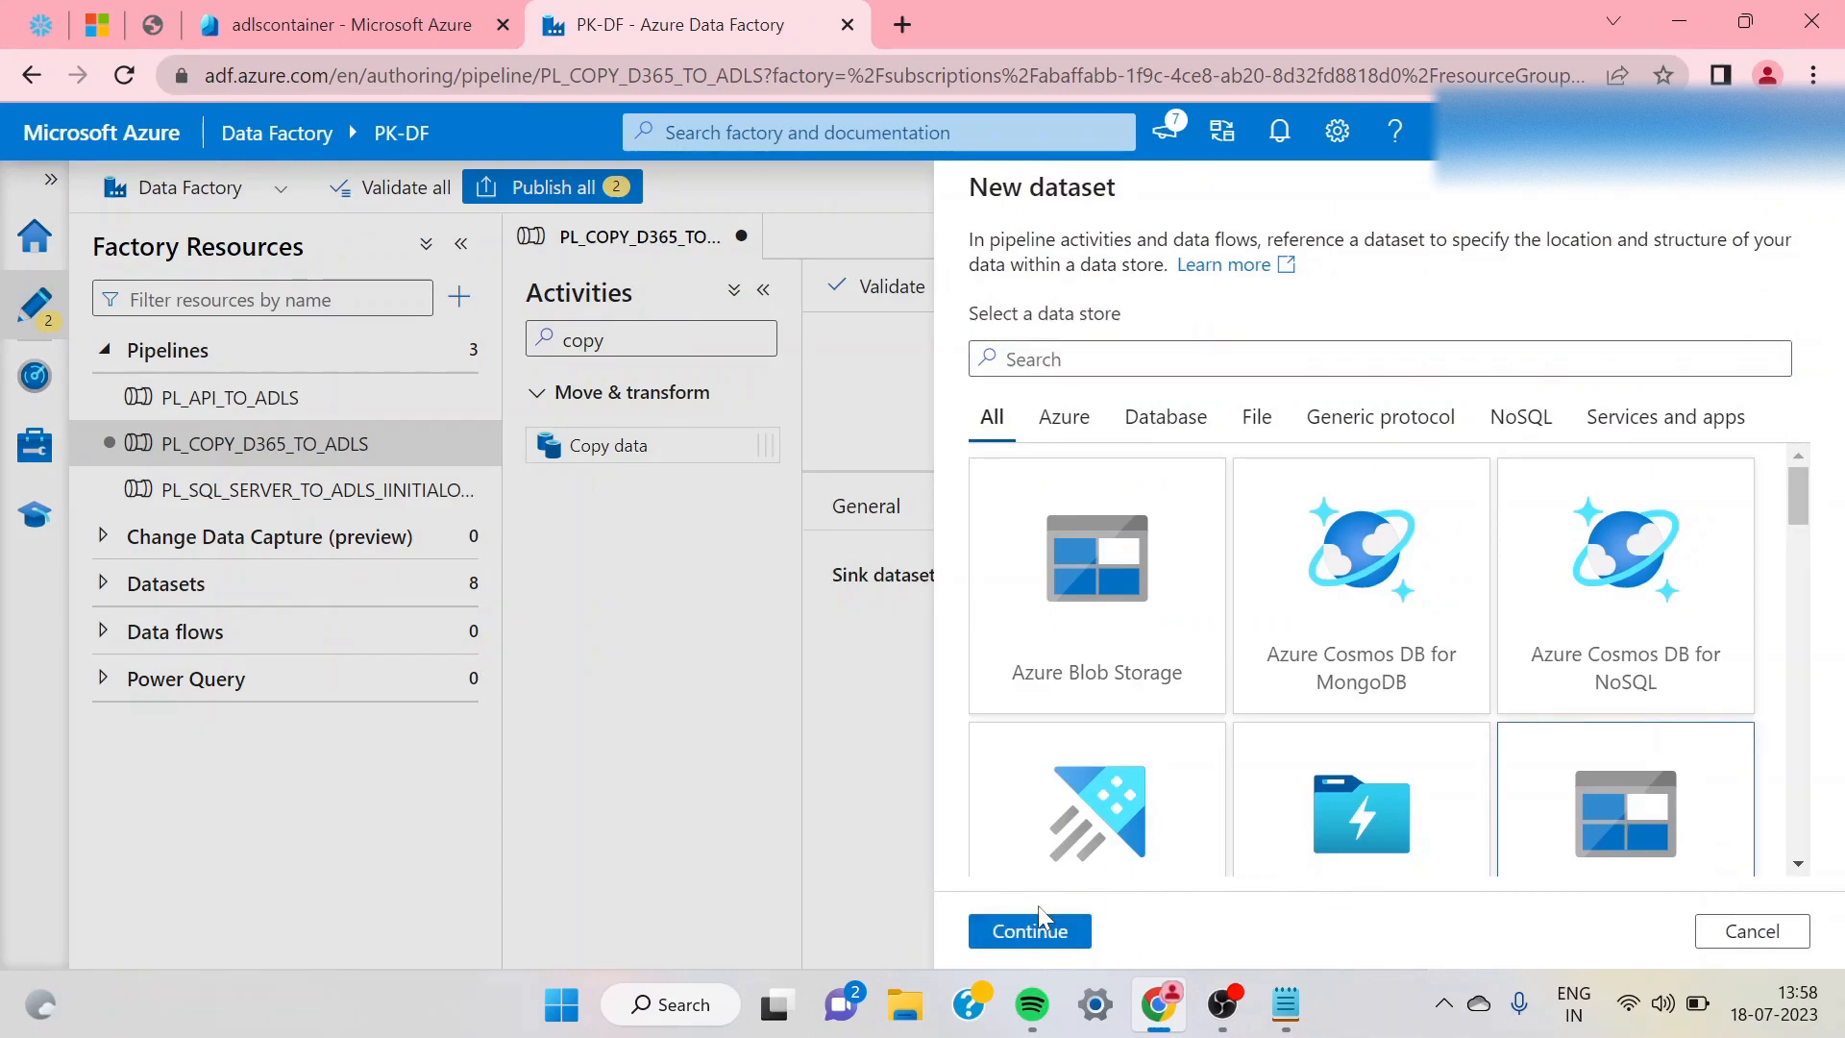
{"action": "left_click", "coordinate": [1036, 924]}
{"action": "double_click", "coordinate": [1418, 430]}
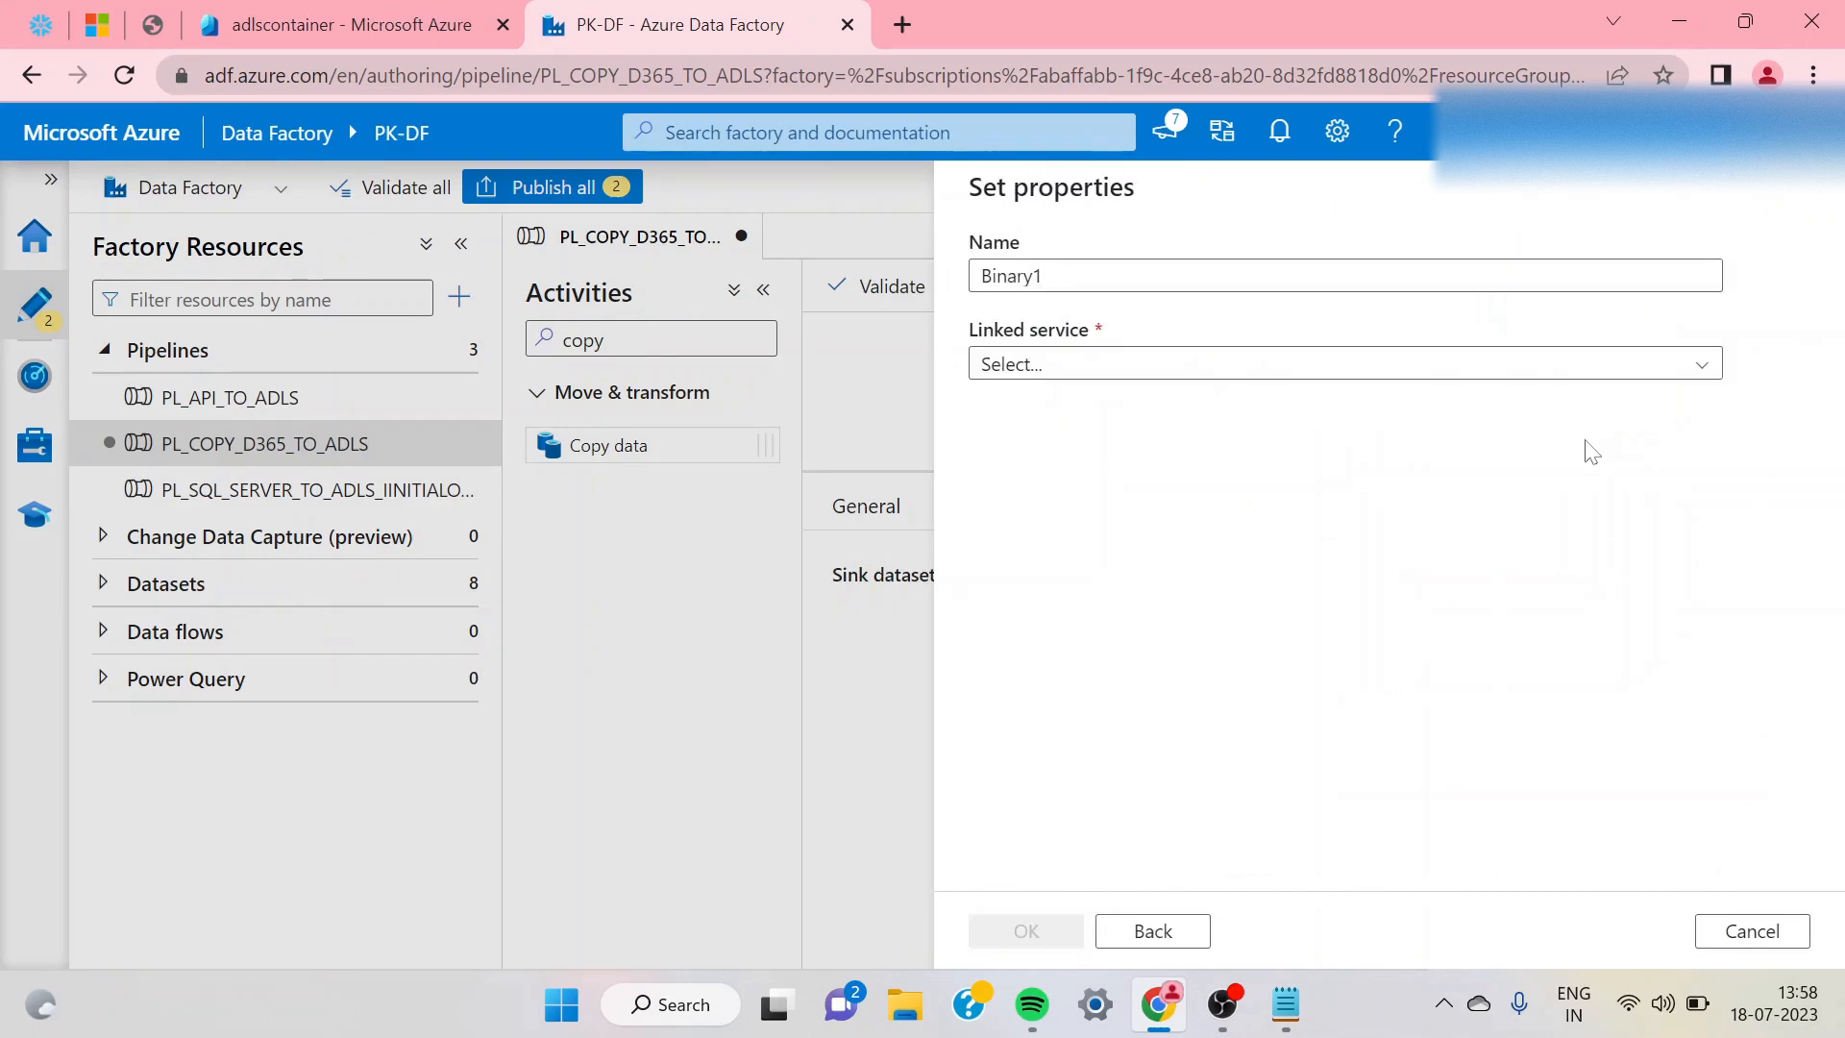
{"action": "left_click", "coordinate": [1162, 937]}
{"action": "left_click", "coordinate": [1626, 337]}
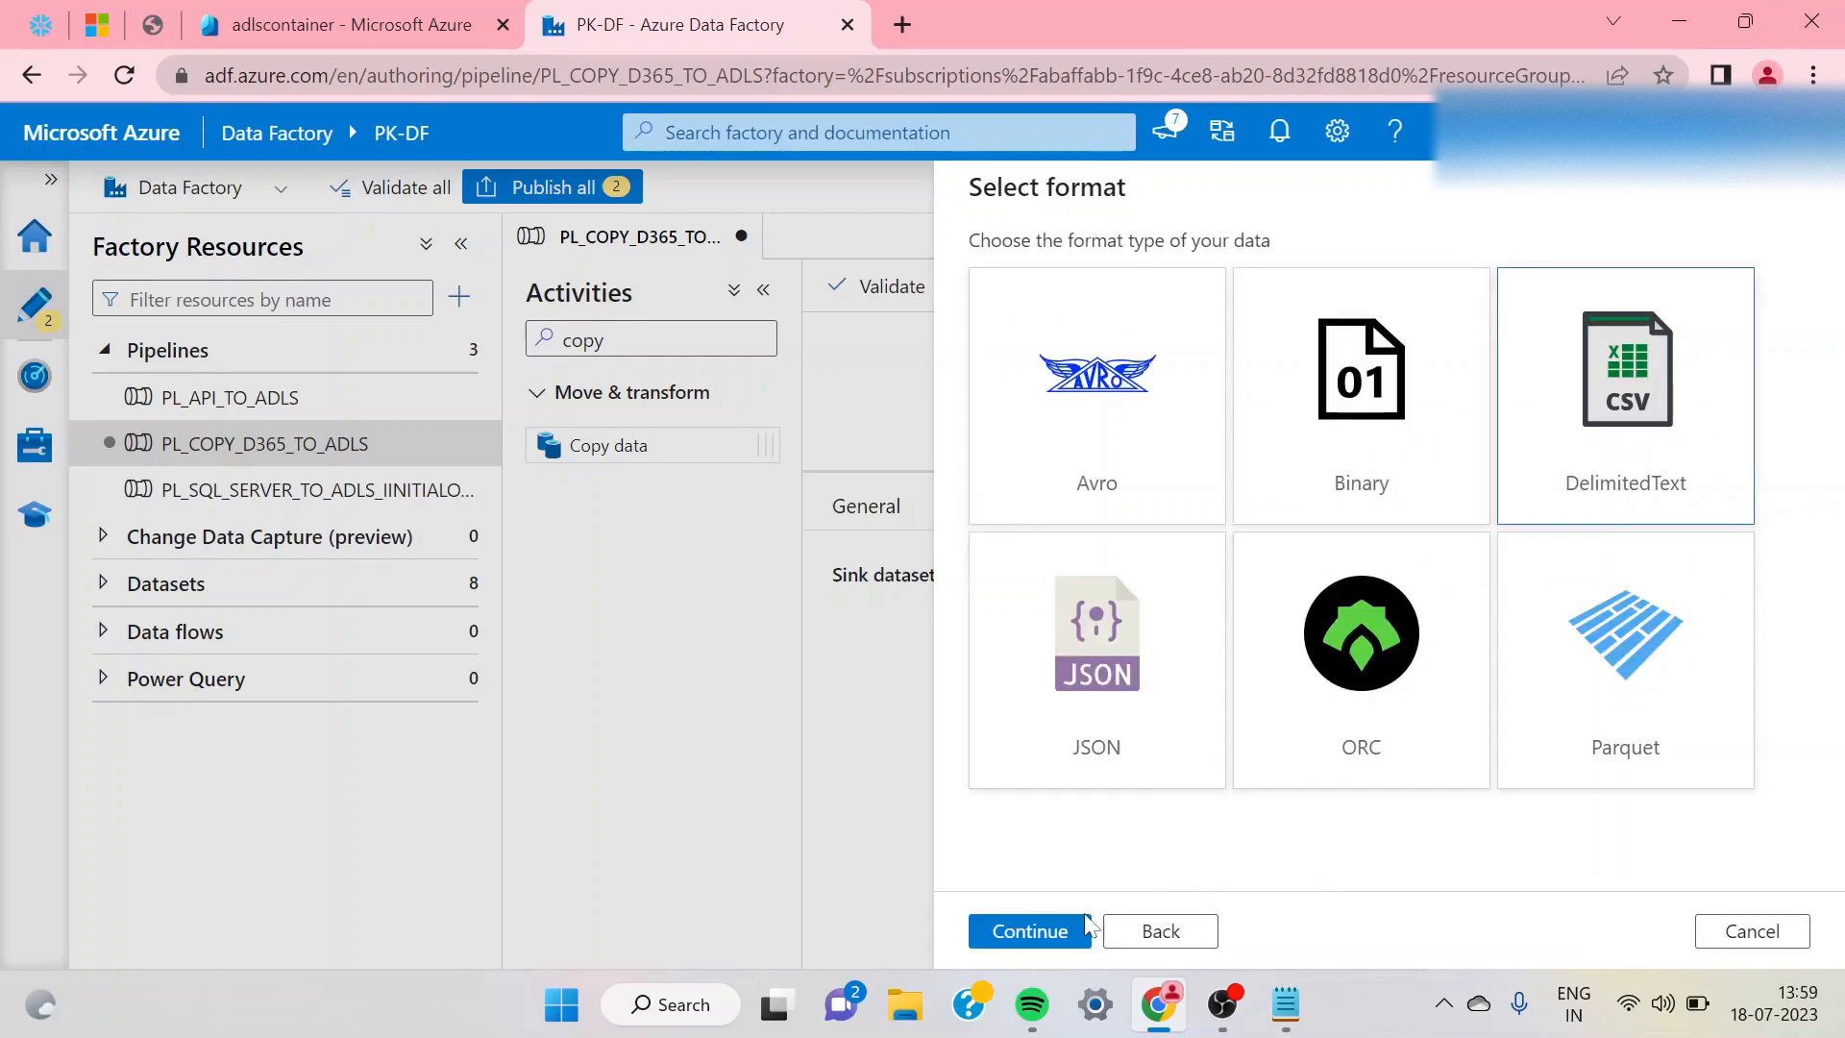
{"action": "left_click", "coordinate": [1016, 937]}
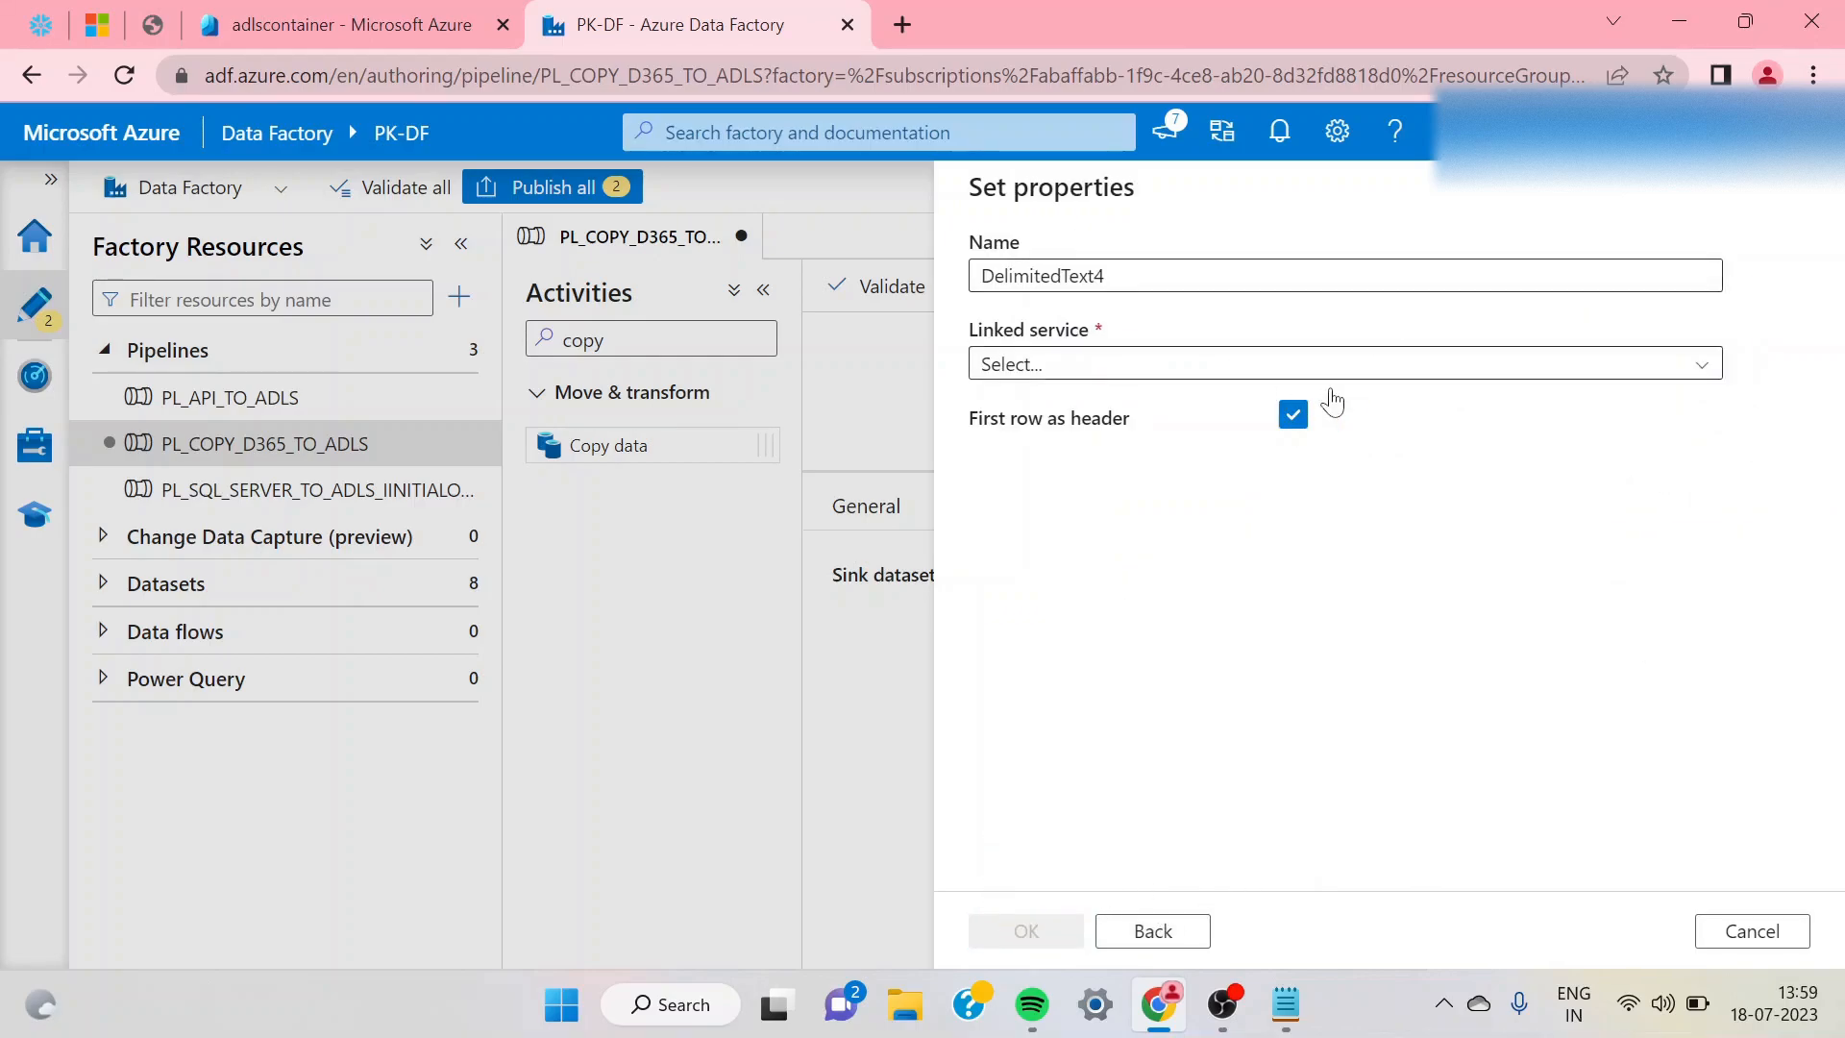
- Point the sink dataset to the adlscontainer/pipelinelog folder through the AzureDataLakeStorage1 linked service and create it
{"action": "left_click", "coordinate": [1400, 376]}
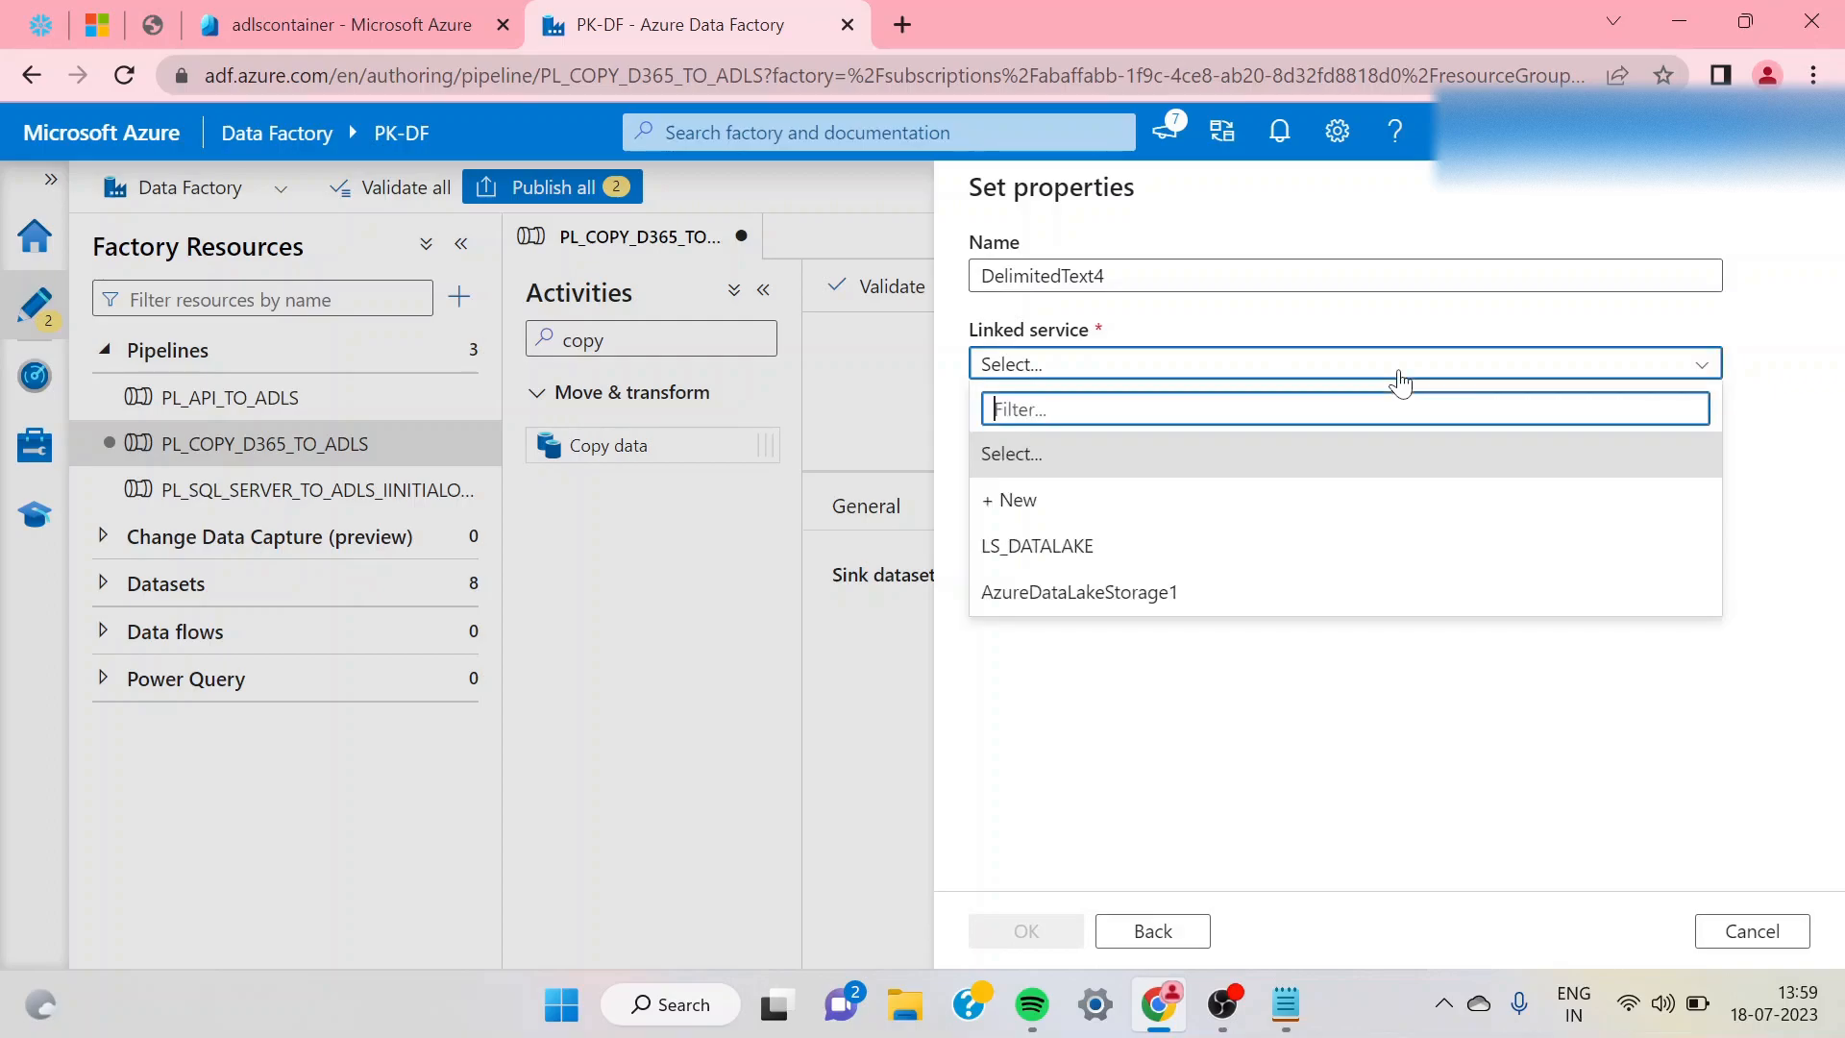
{"action": "left_click", "coordinate": [1055, 605]}
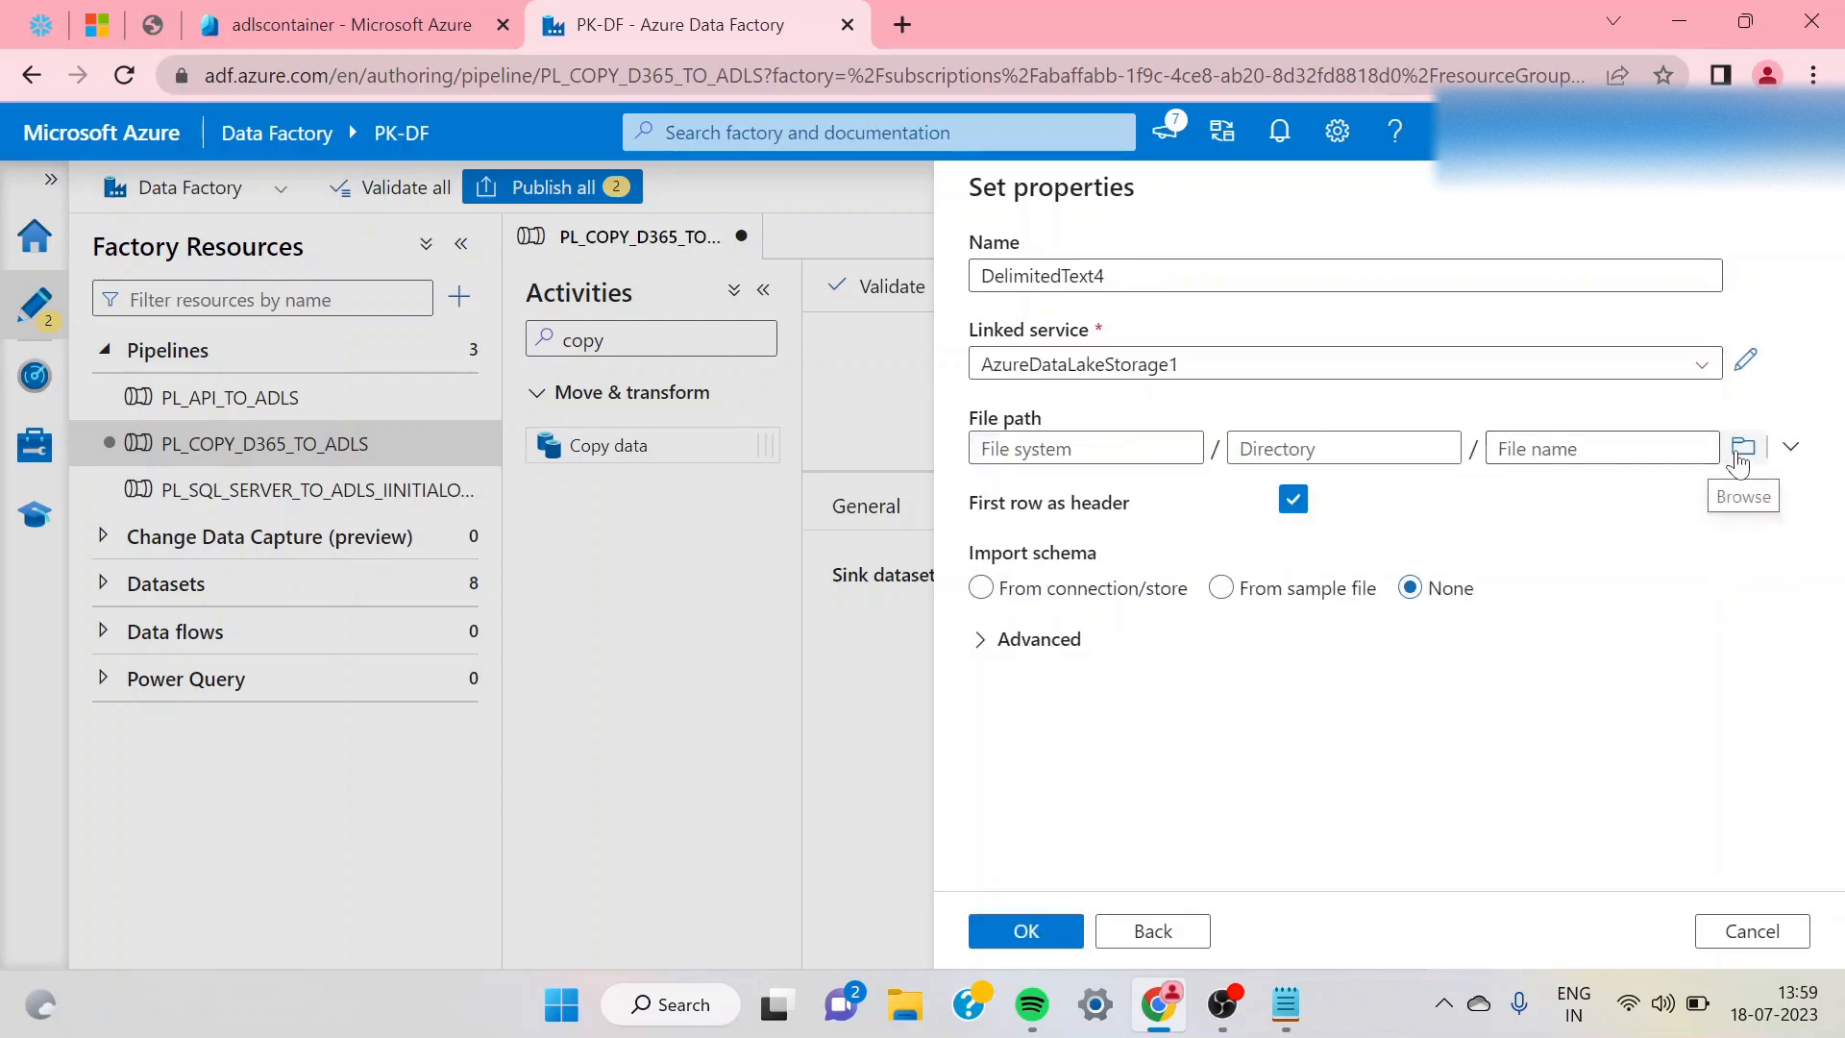
{"action": "left_click", "coordinate": [1742, 453]}
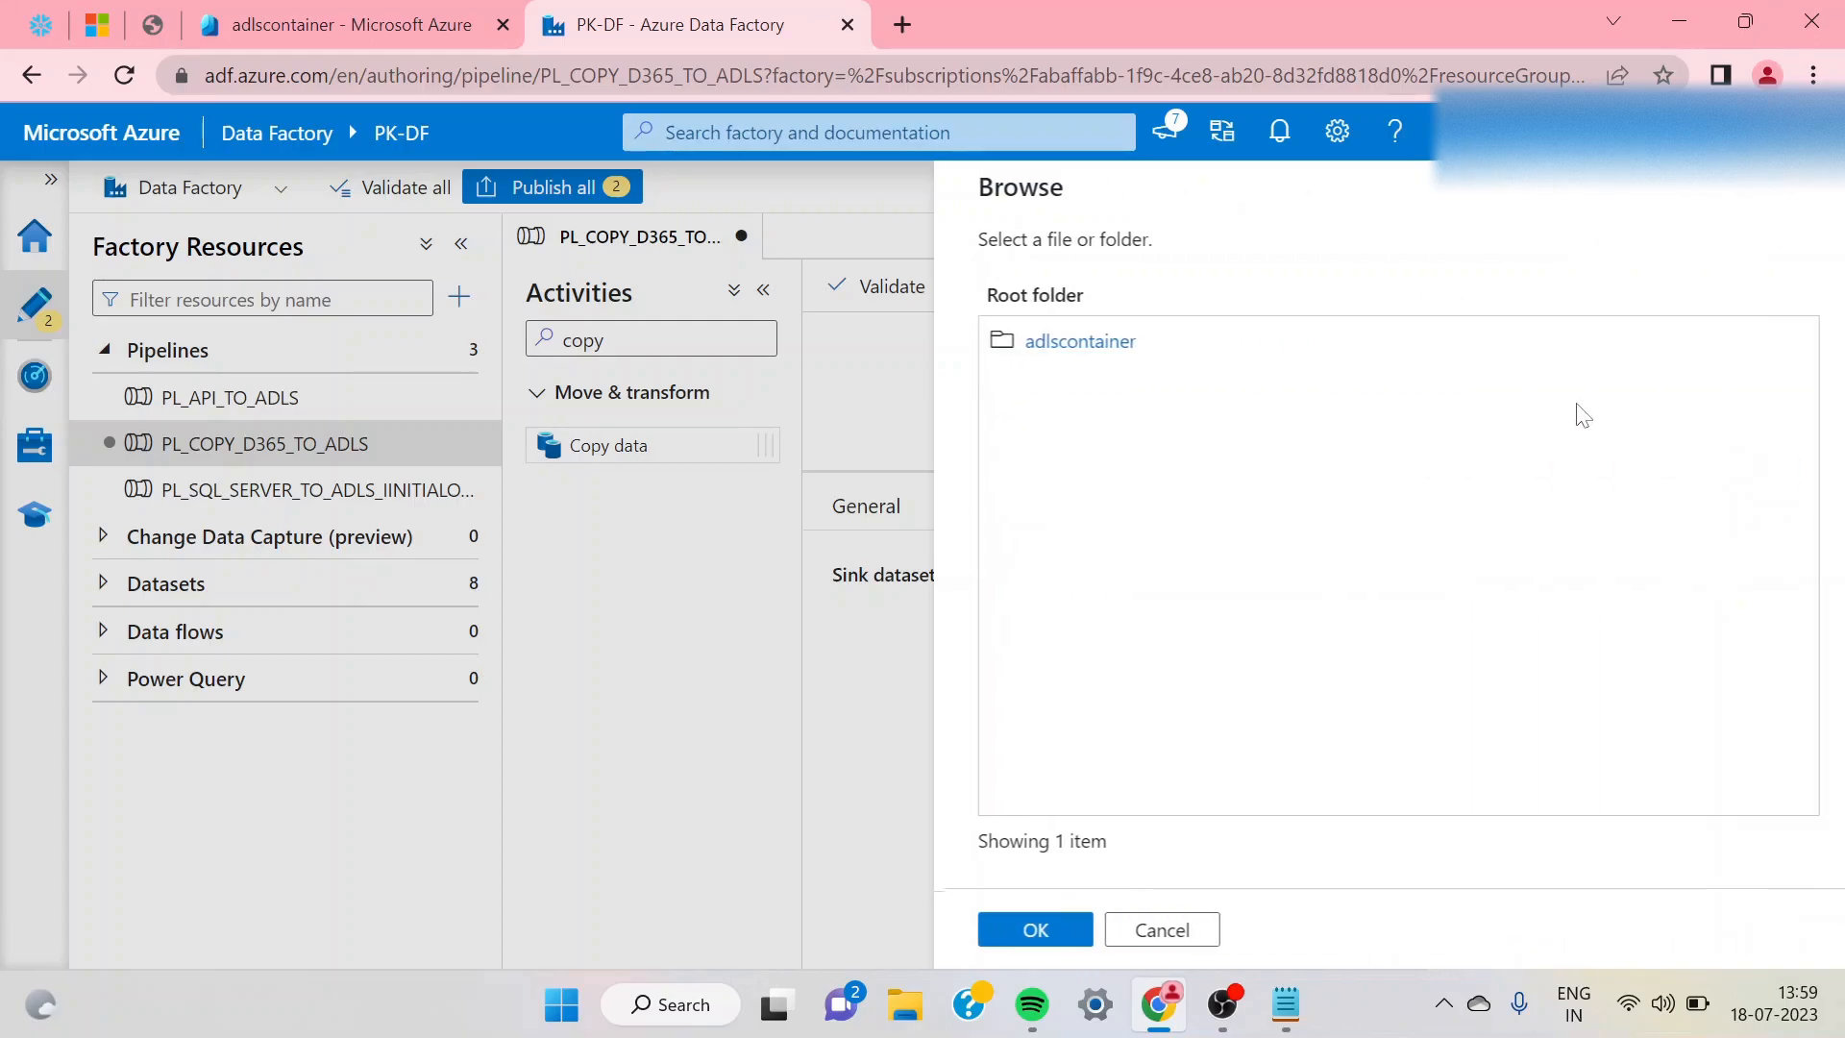
{"action": "left_click", "coordinate": [1101, 355]}
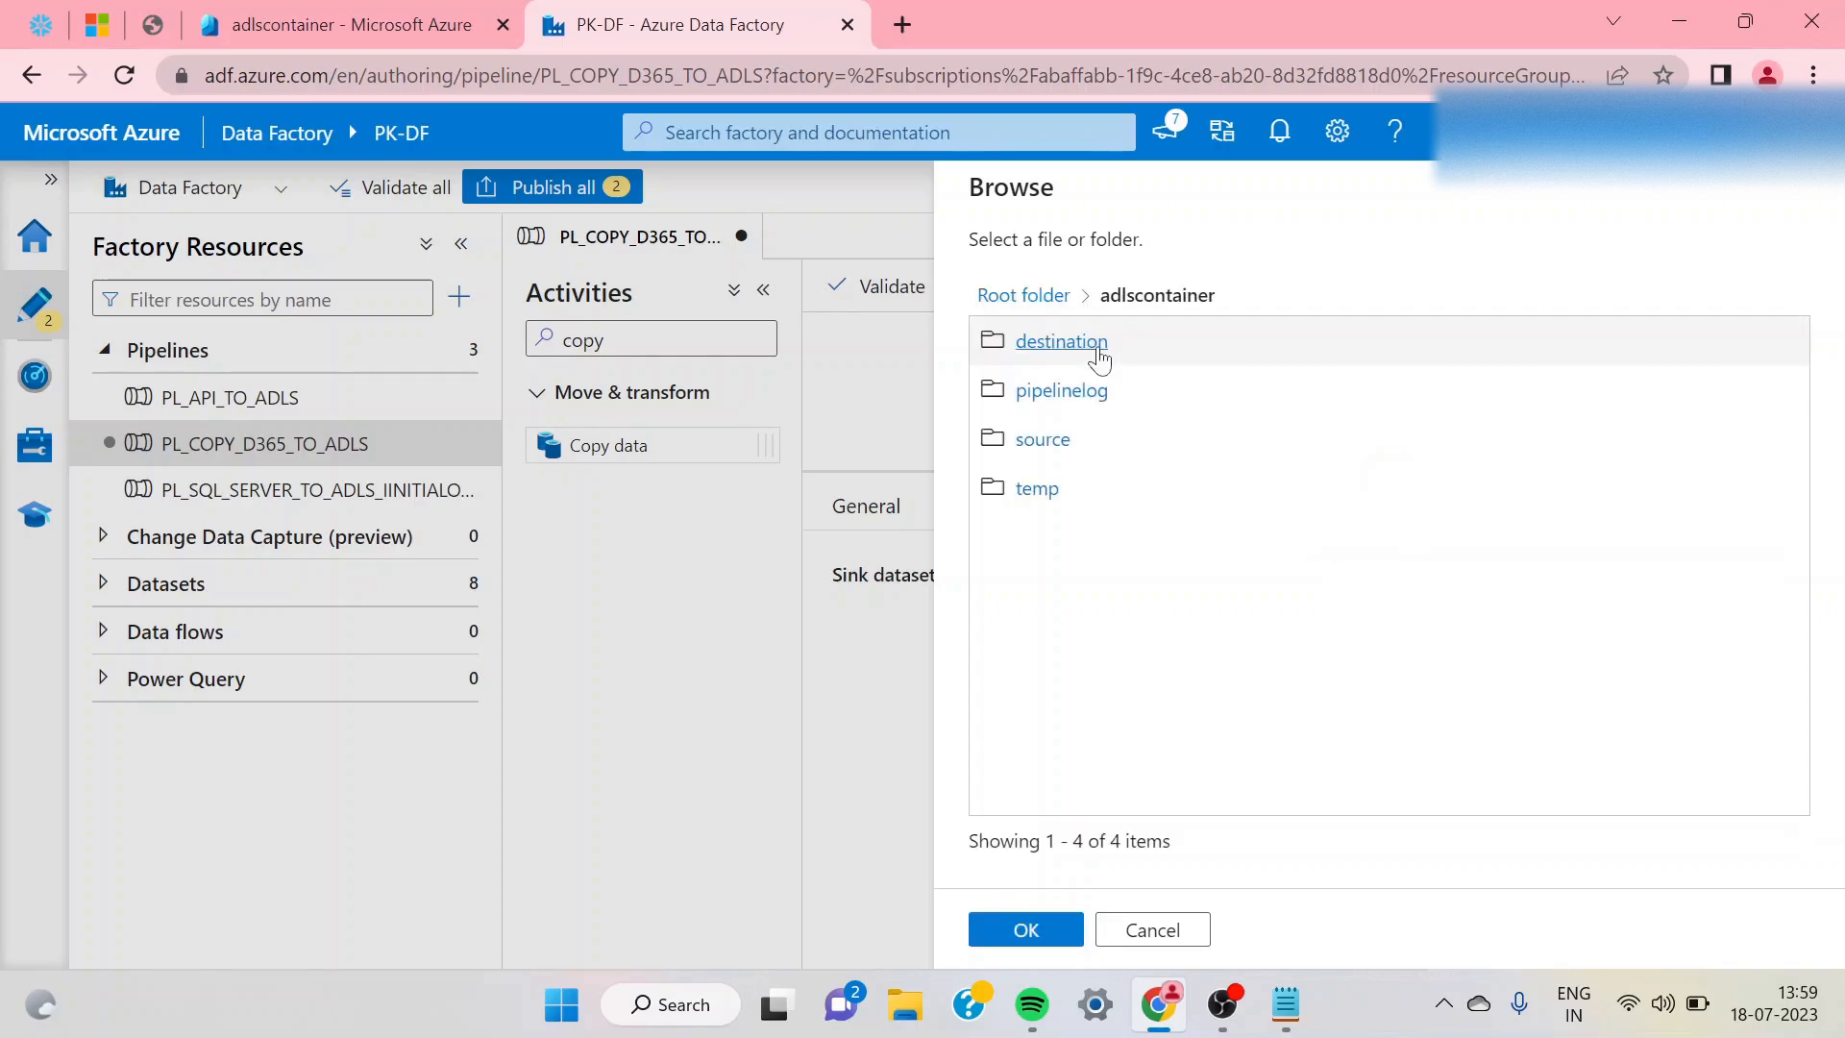
{"action": "left_click", "coordinate": [1084, 395]}
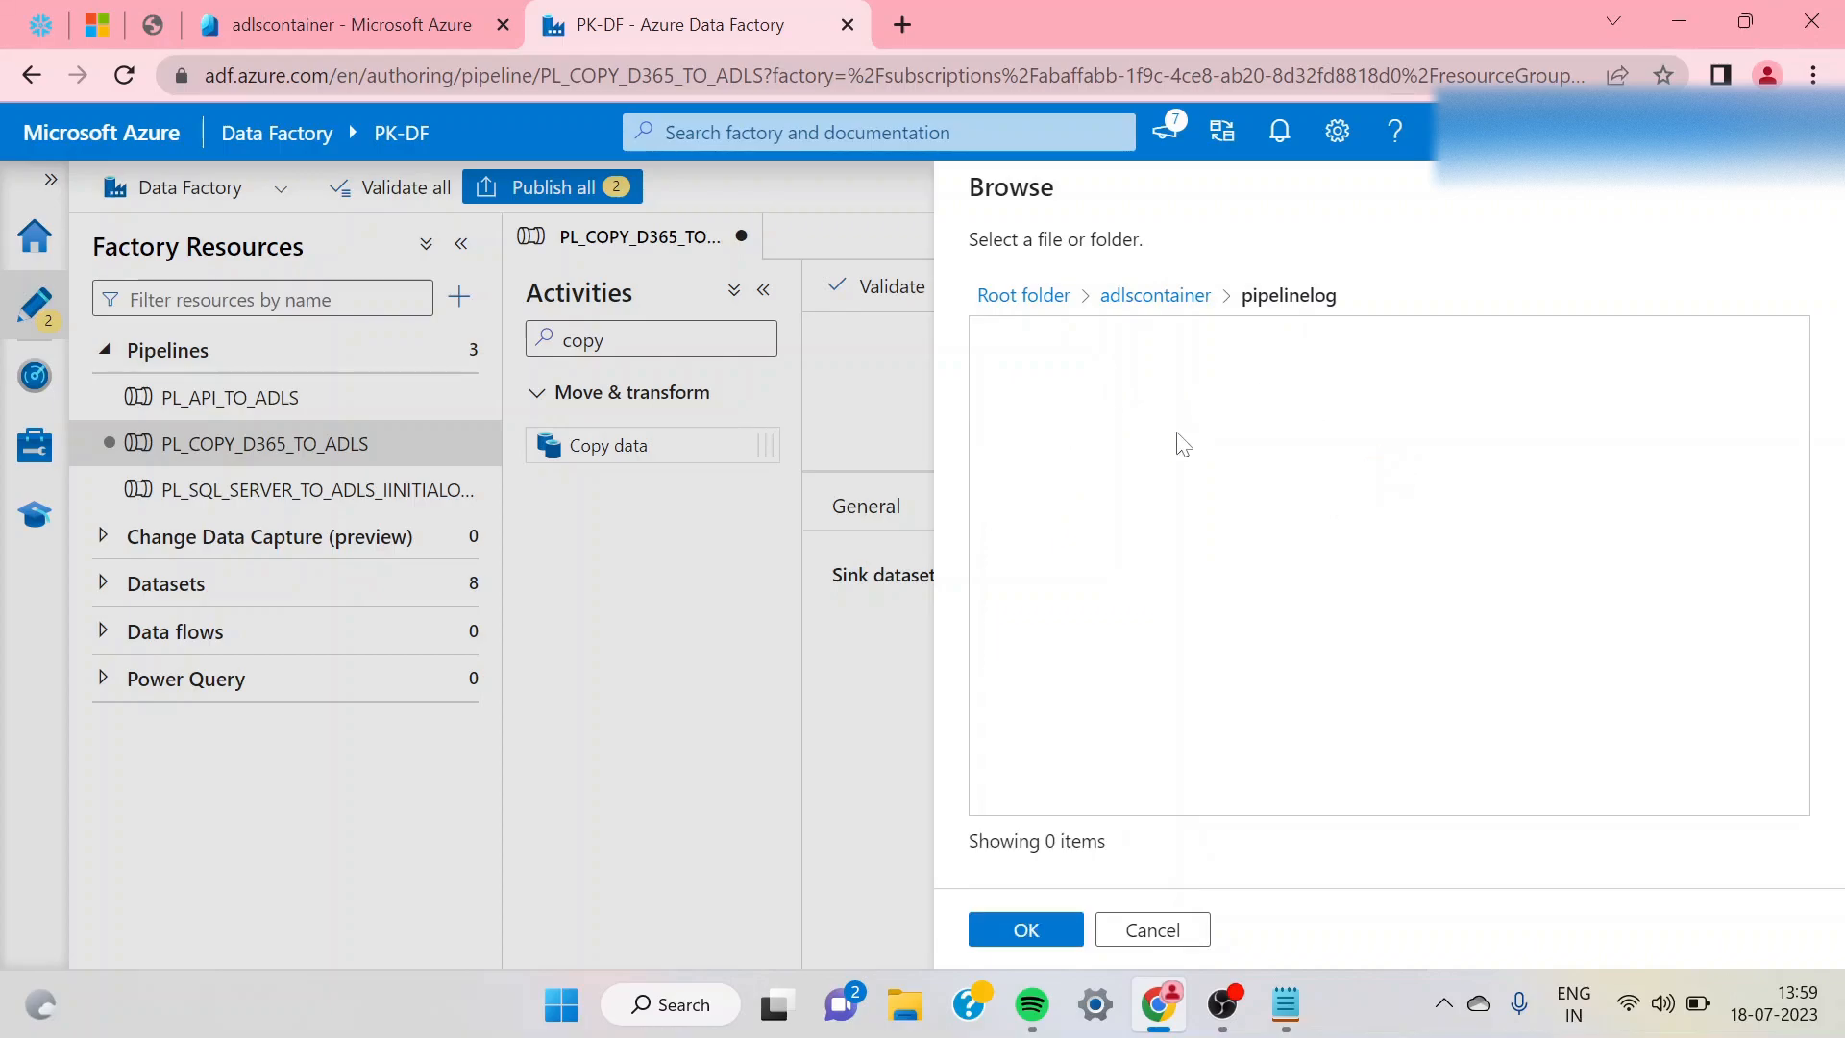
{"action": "left_click", "coordinate": [1022, 931]}
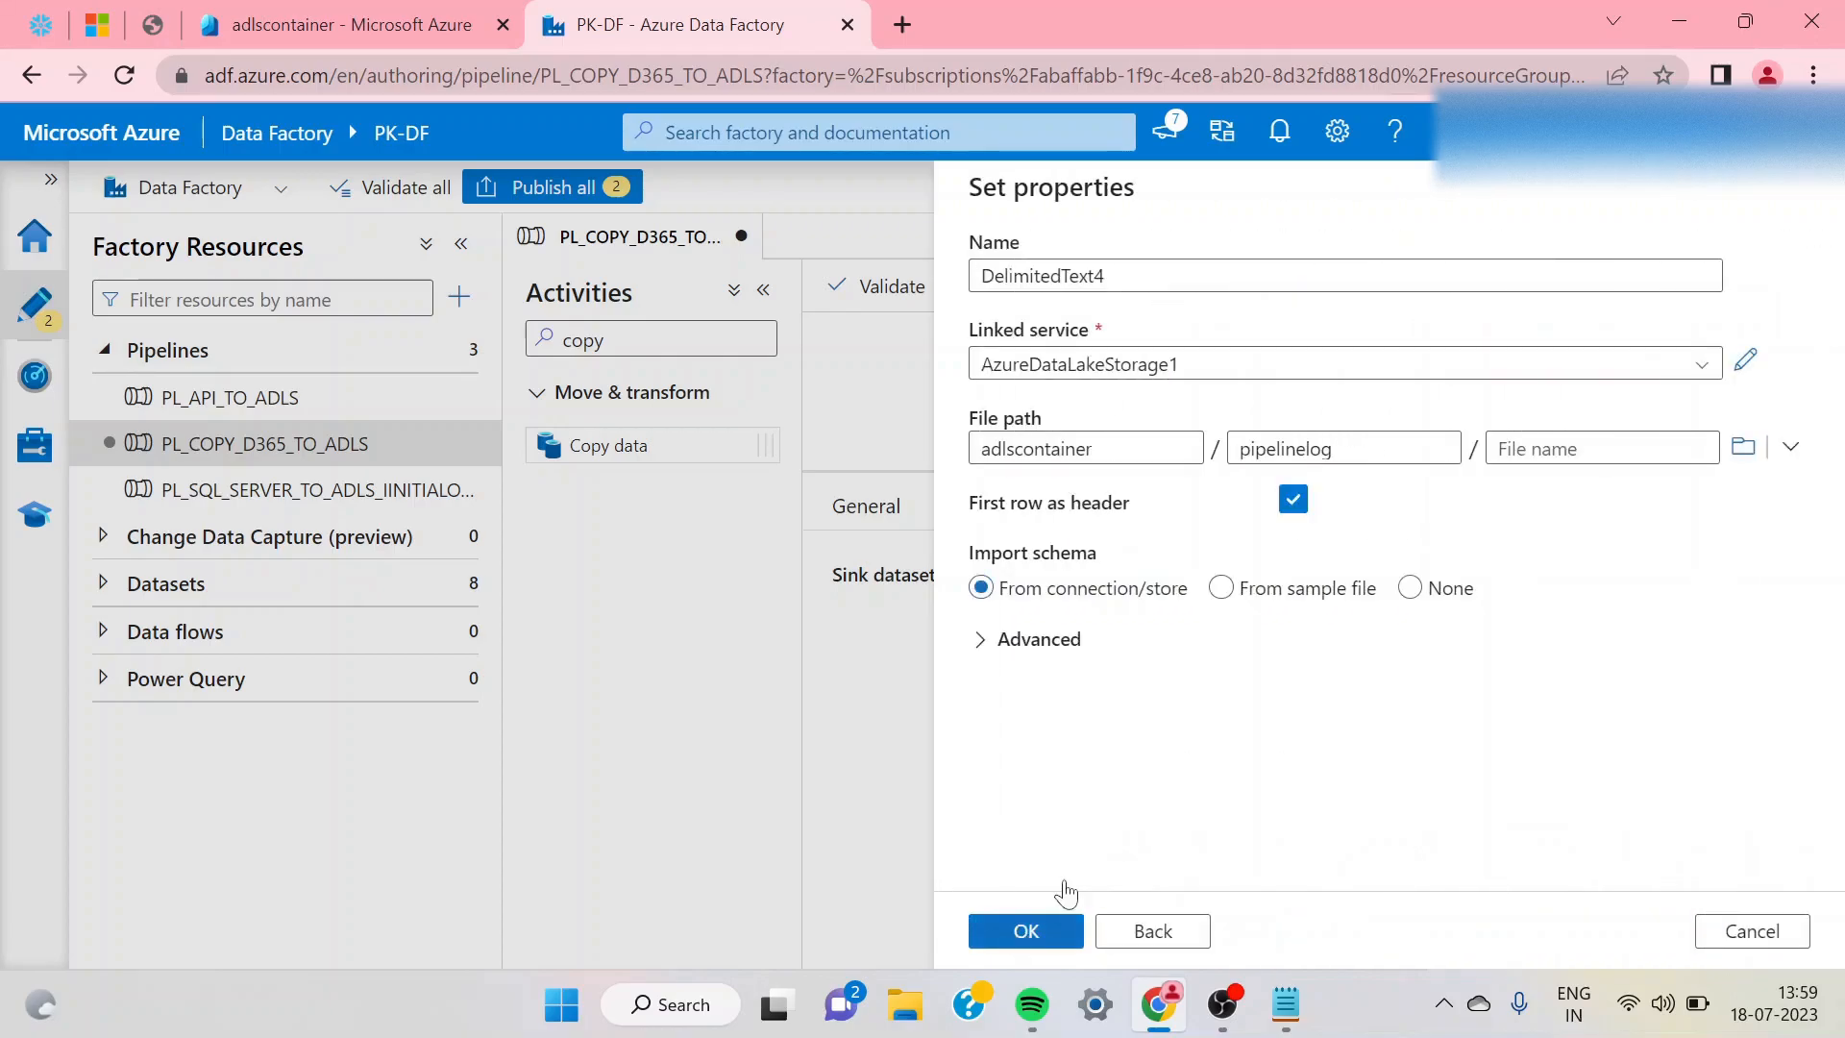
{"action": "left_click", "coordinate": [1038, 946]}
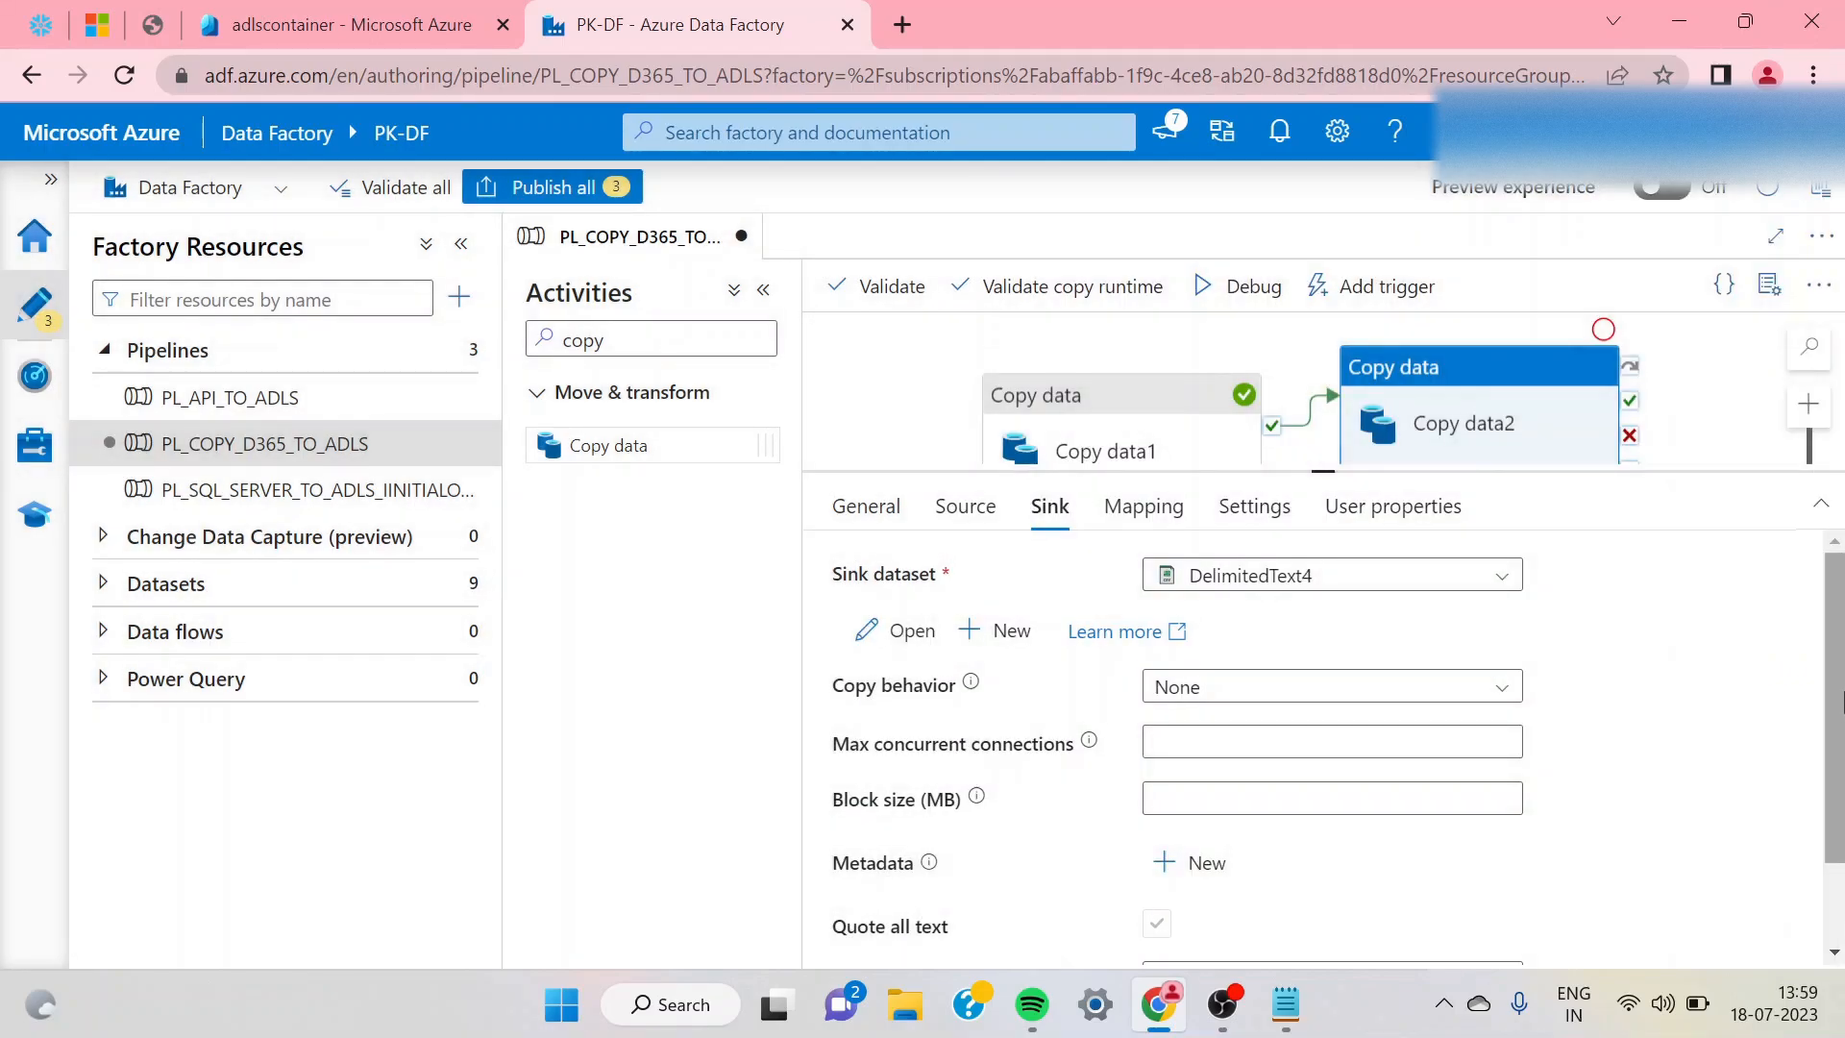
- Set the sink file extension of Copy data2 to .csv and enlarge the pipeline canvas
{"action": "left_click_drag", "start_coordinate": [1842, 703], "coordinate": [1837, 790]}
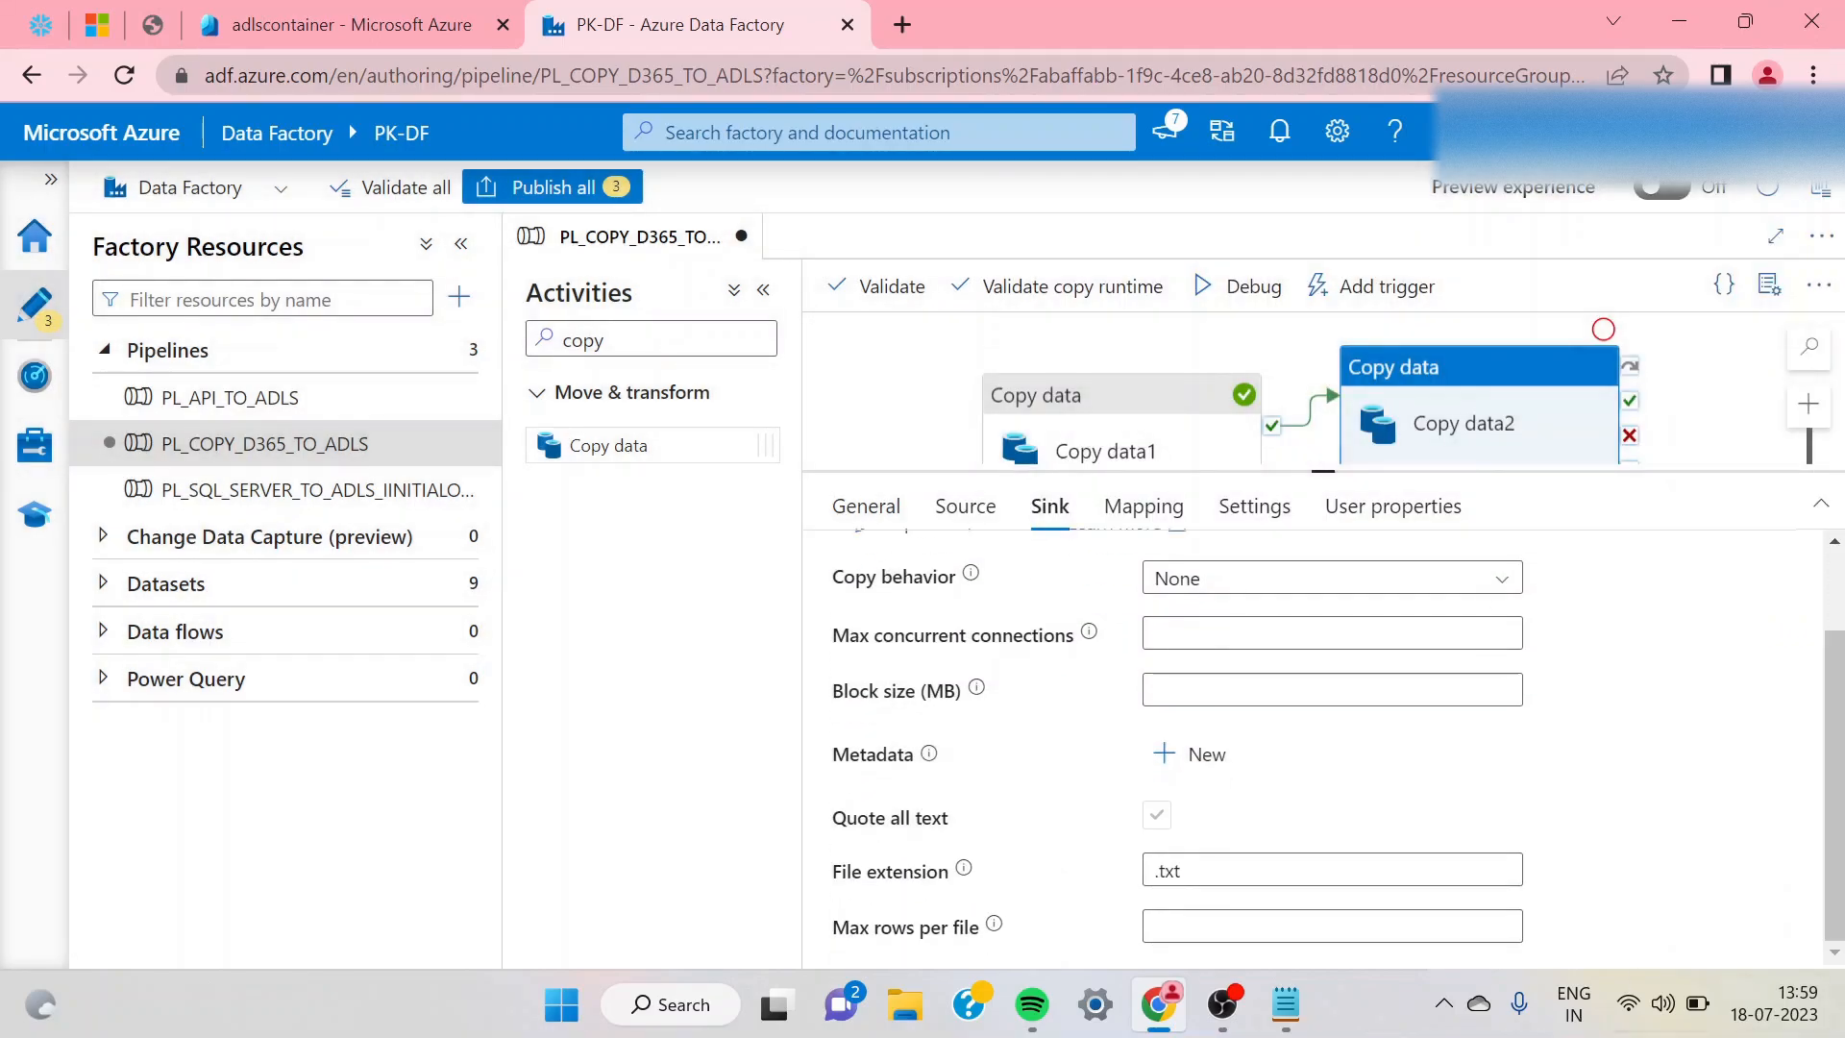
{"action": "left_click", "coordinate": [1213, 870]}
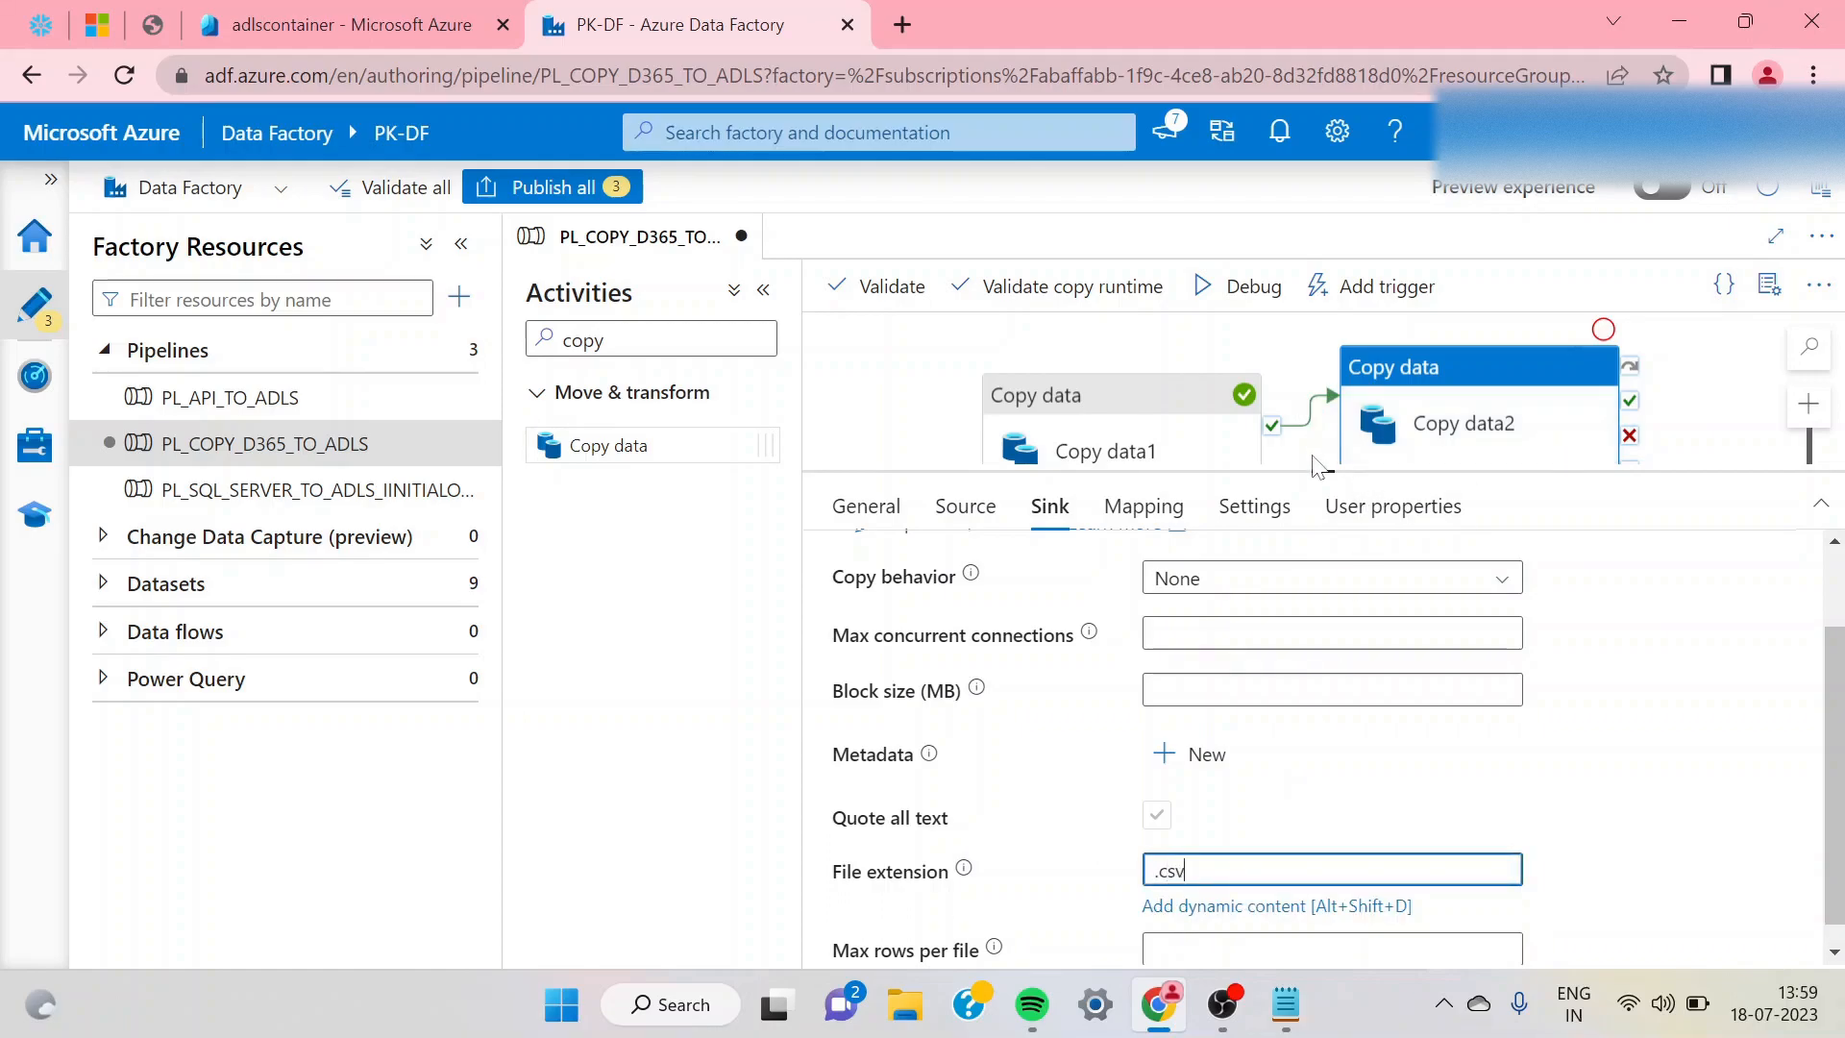
{"action": "left_click_drag", "start_coordinate": [1322, 471], "coordinate": [1290, 581]}
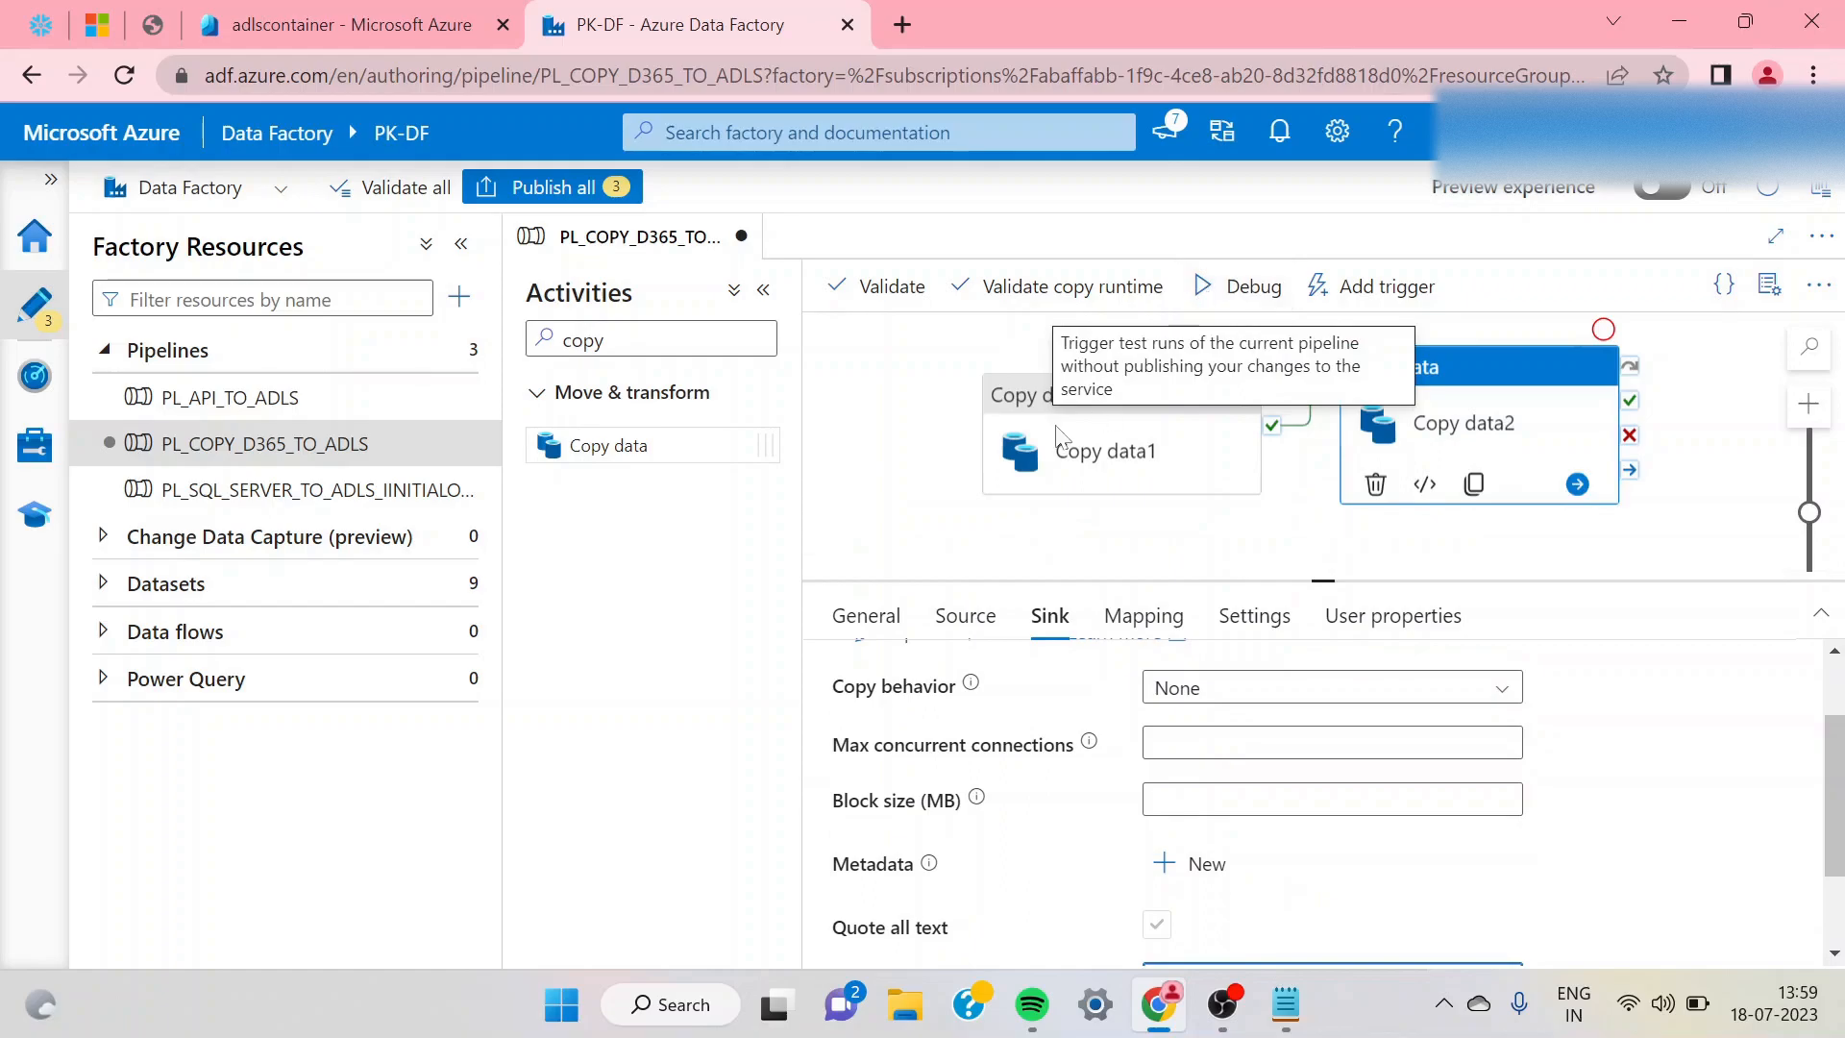
- Run the PL_COPY_D365_TO_ADLS pipeline in debug mode and refresh the activity run statuses until both copy activities finish
{"action": "left_click", "coordinate": [1224, 306]}
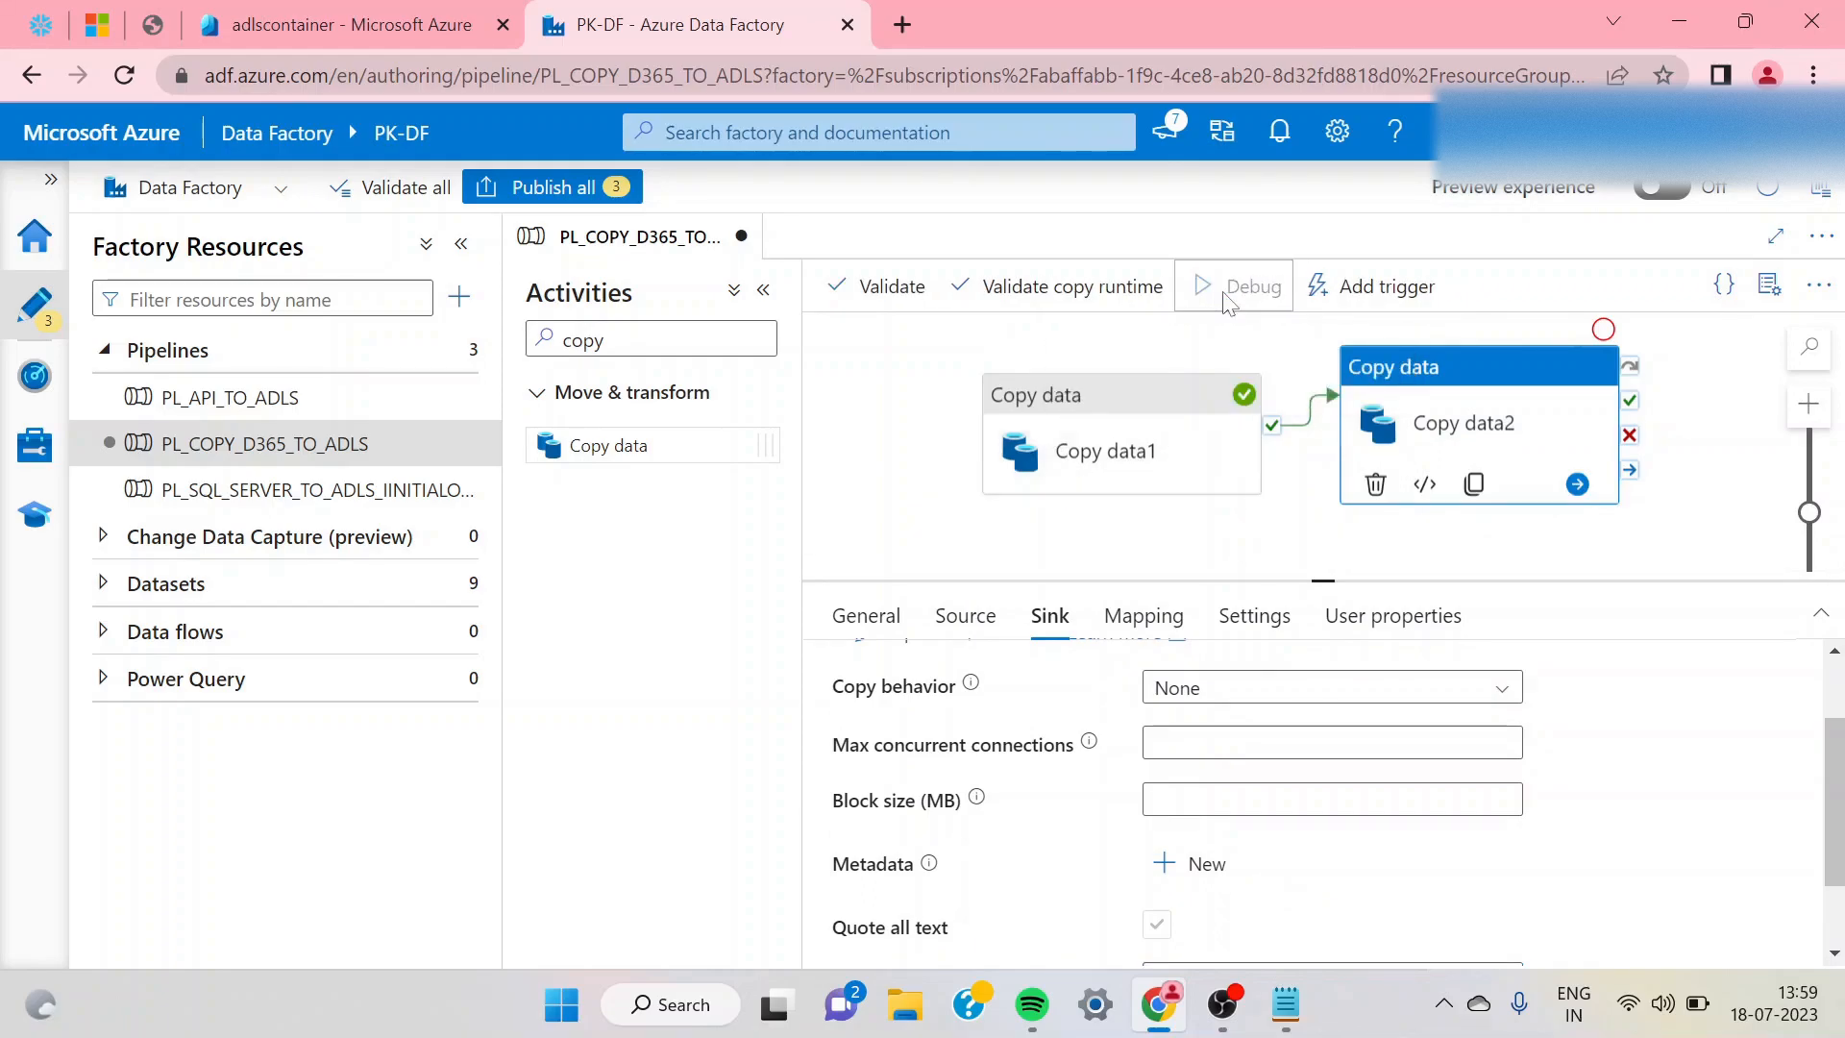
{"action": "left_click", "coordinate": [894, 449]}
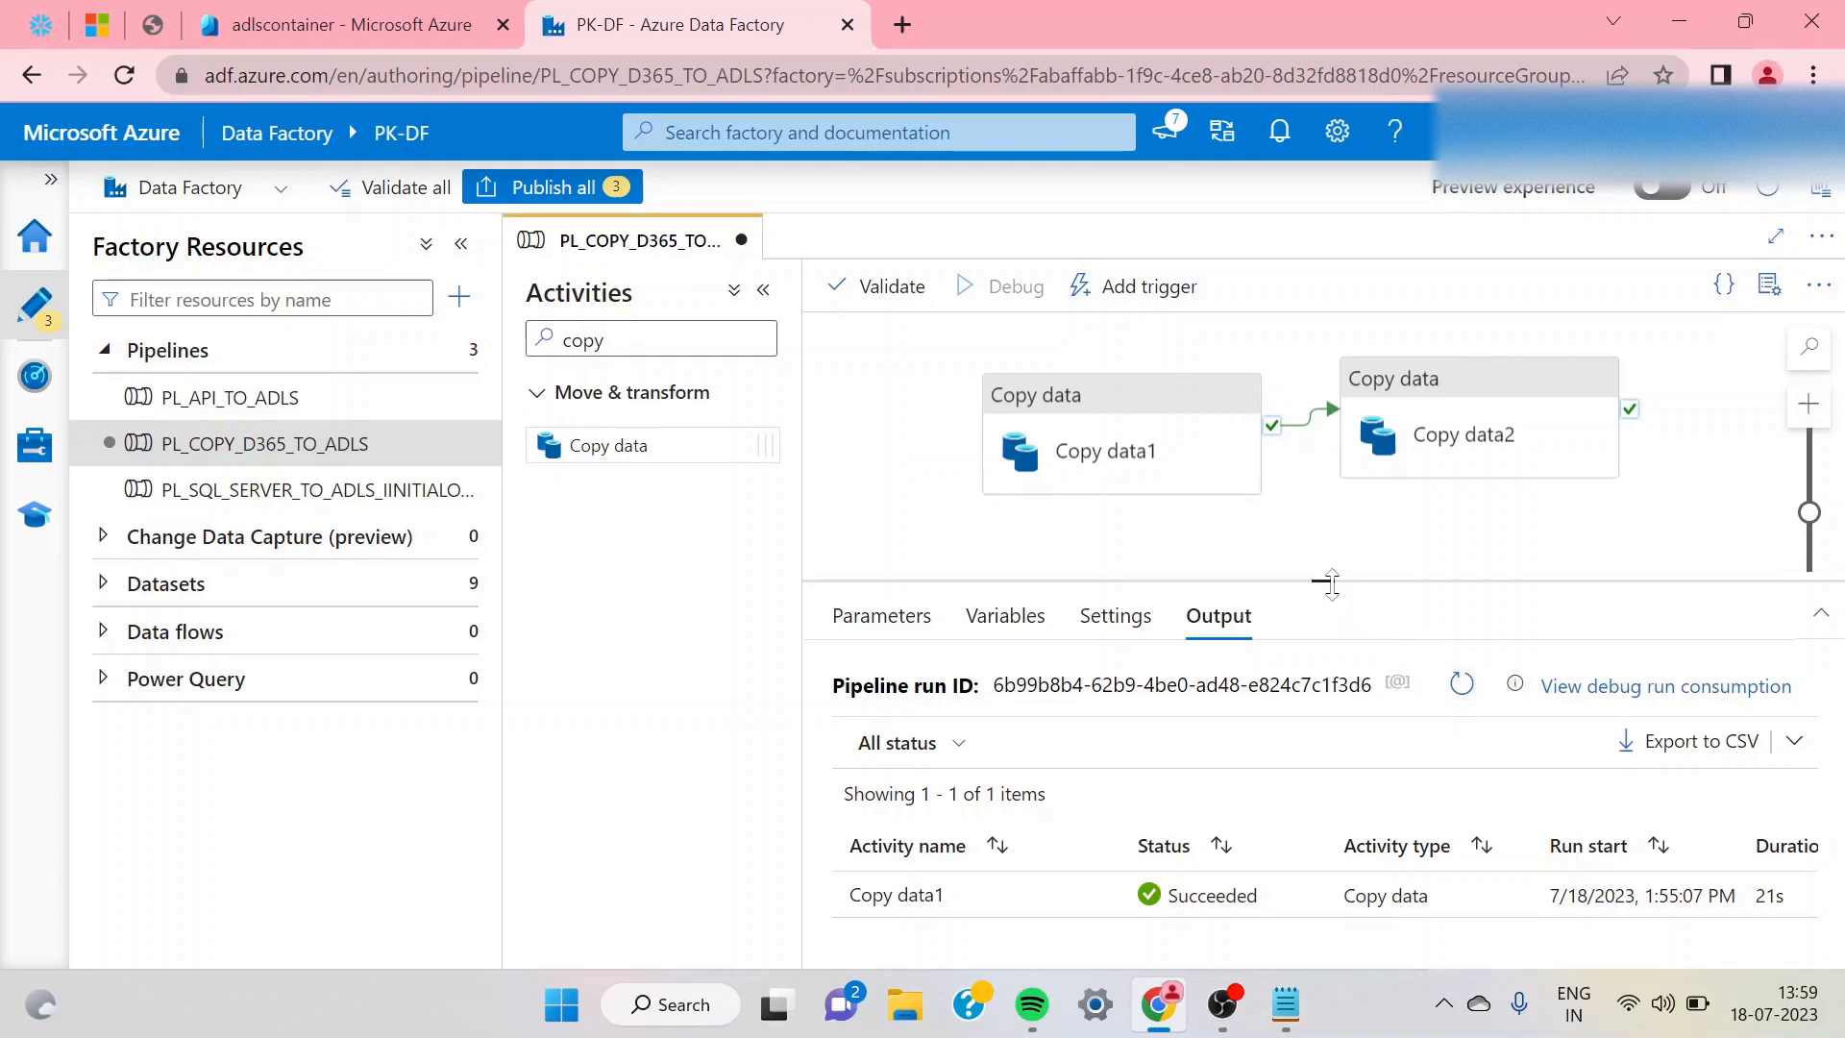
{"action": "left_click_drag", "start_coordinate": [1331, 582], "coordinate": [1322, 548]}
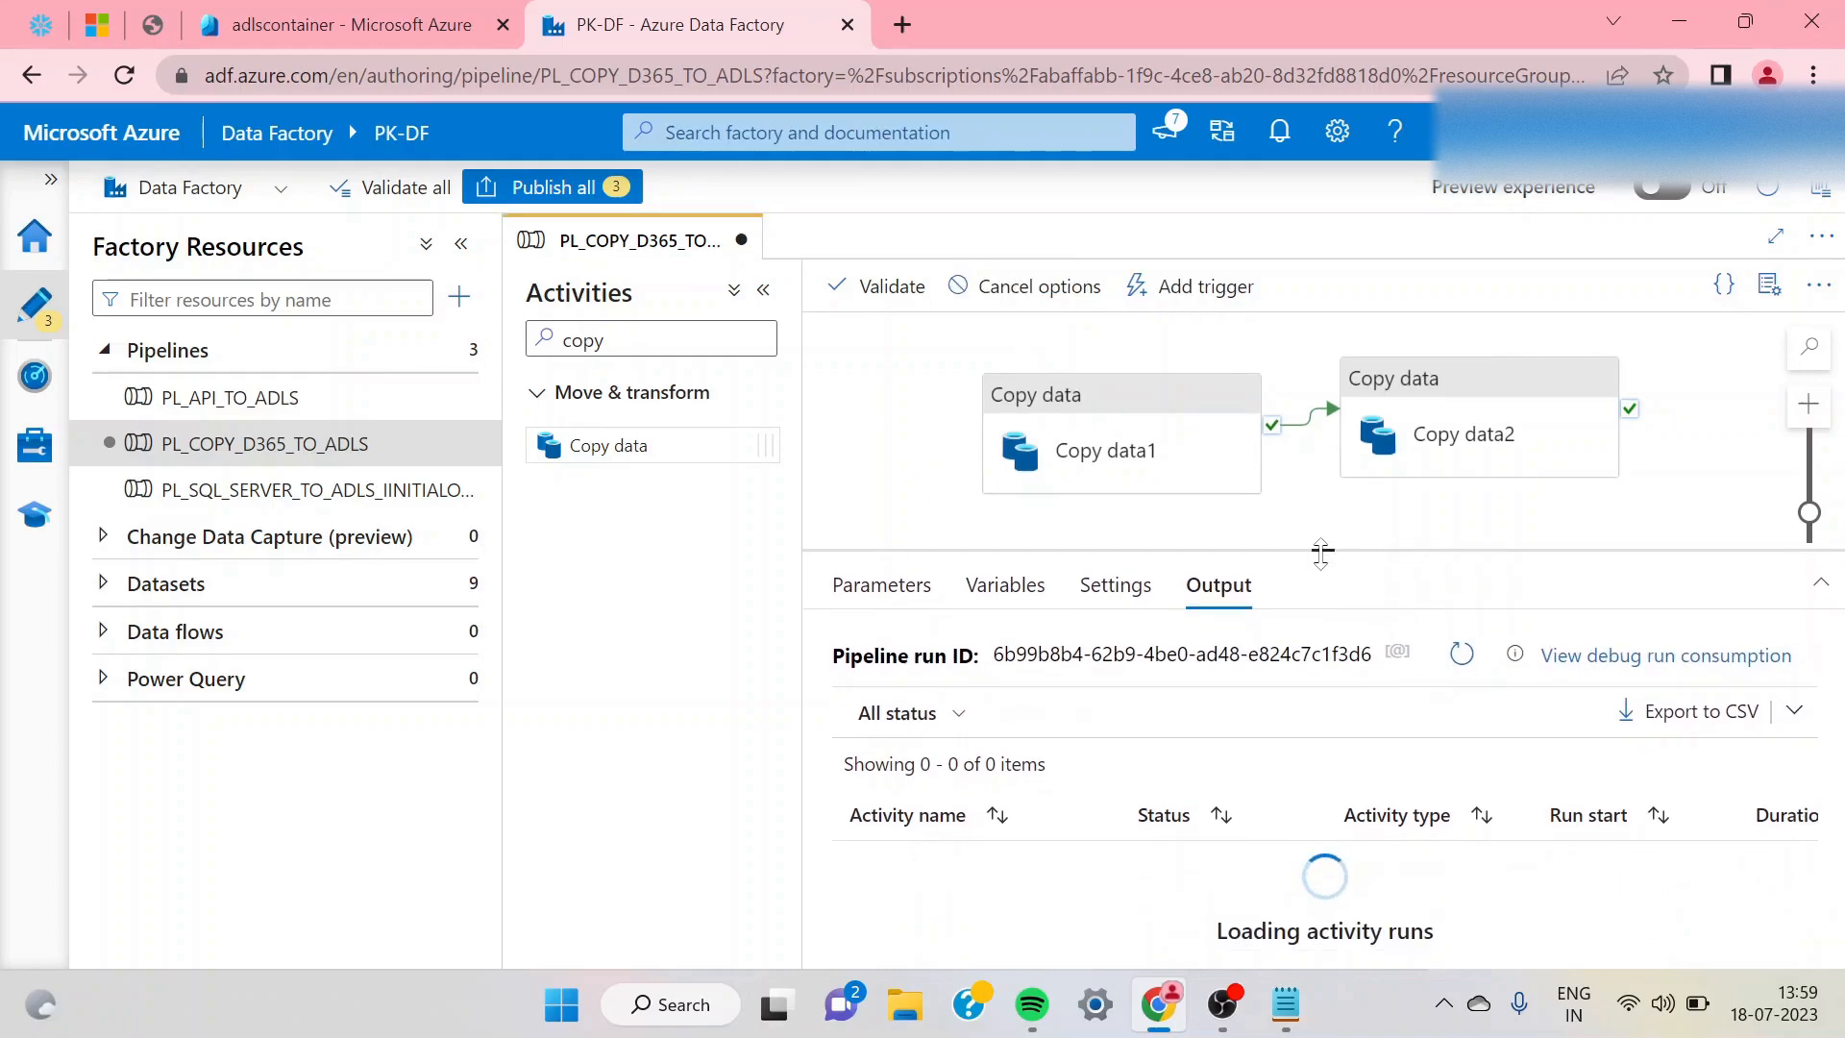
{"action": "left_click", "coordinate": [1460, 654]}
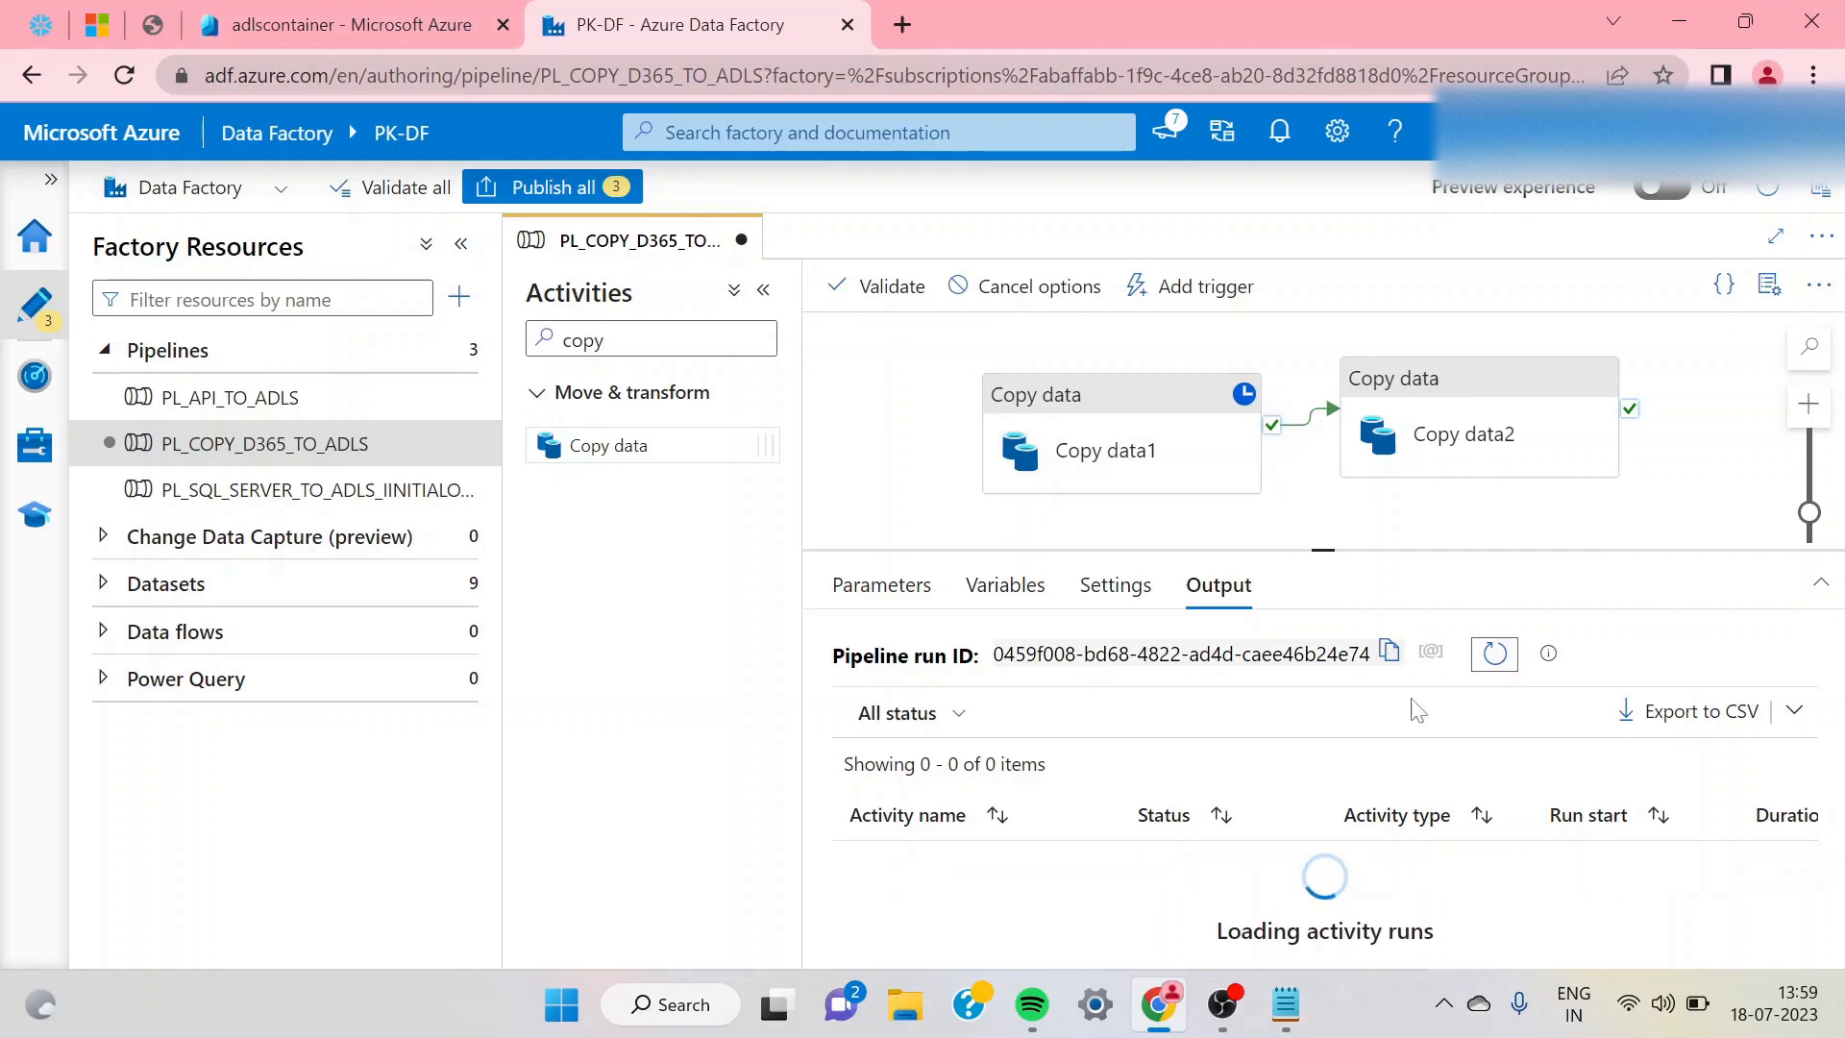
{"action": "mouse_move", "coordinate": [1511, 663]}
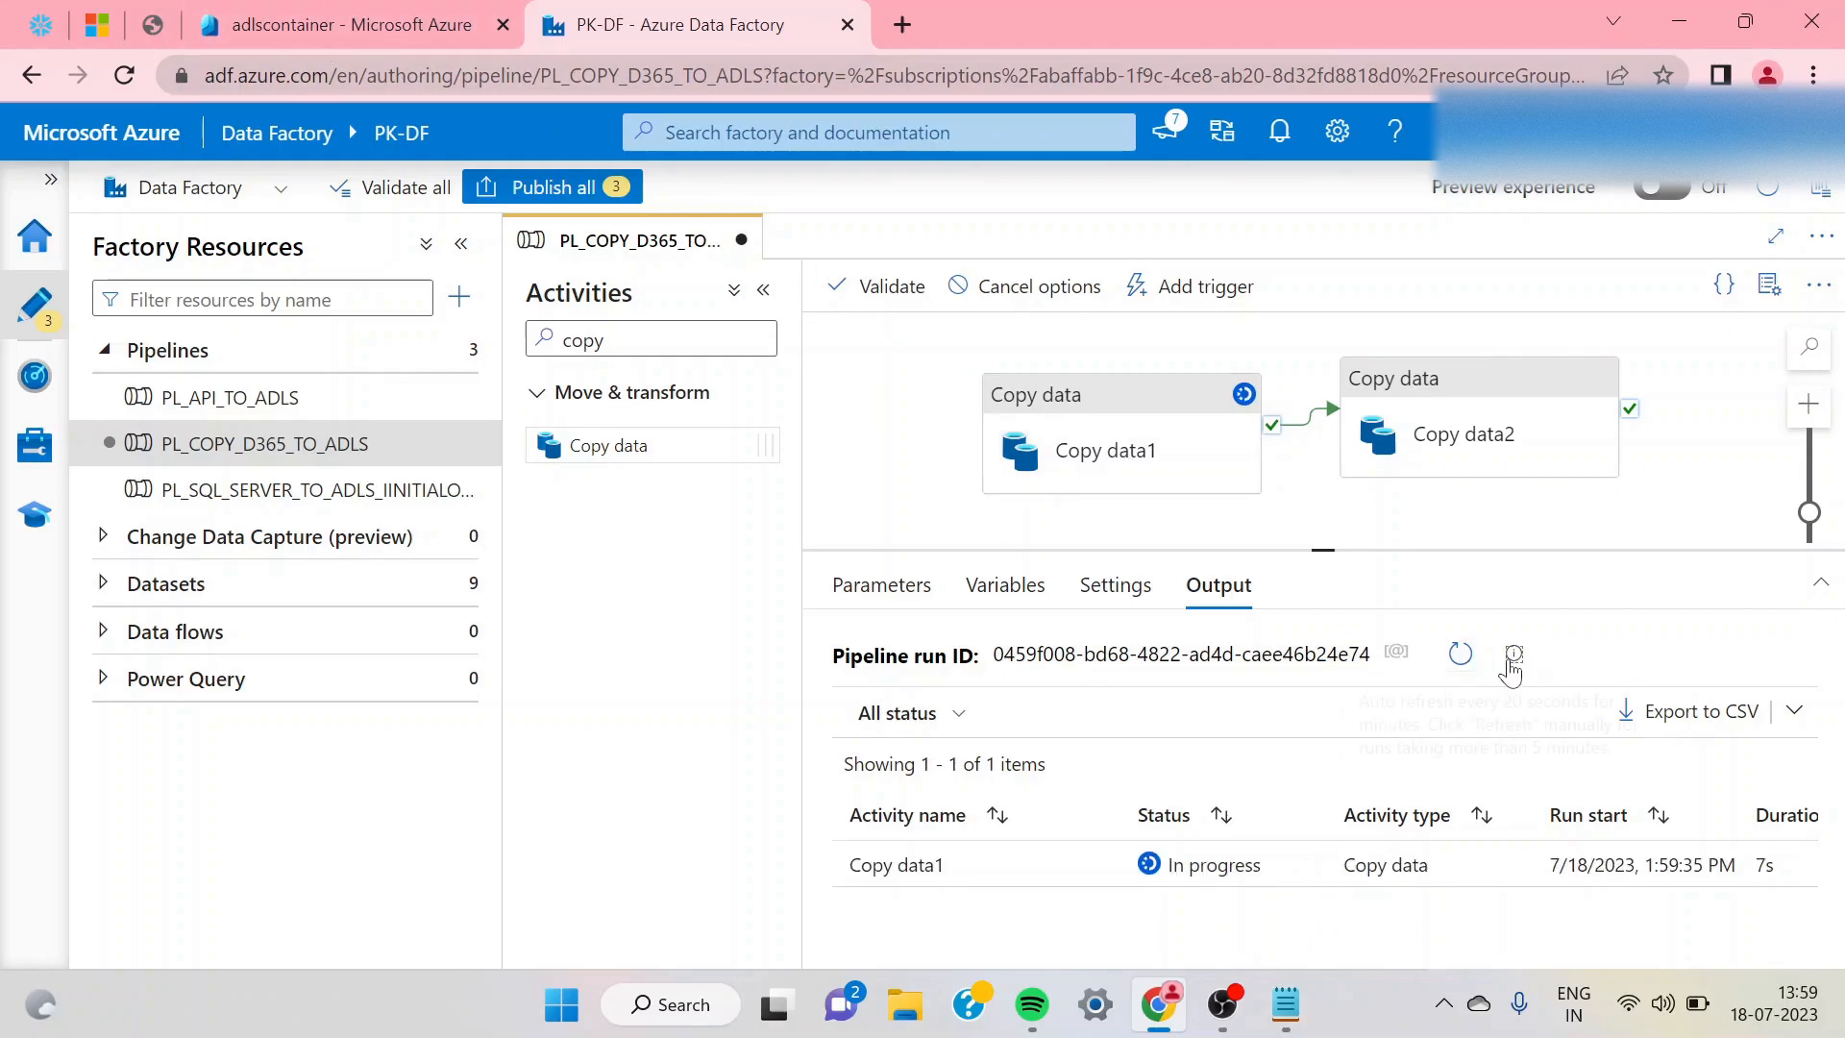
{"action": "left_click", "coordinate": [1459, 657]}
{"action": "left_click", "coordinate": [1458, 657]}
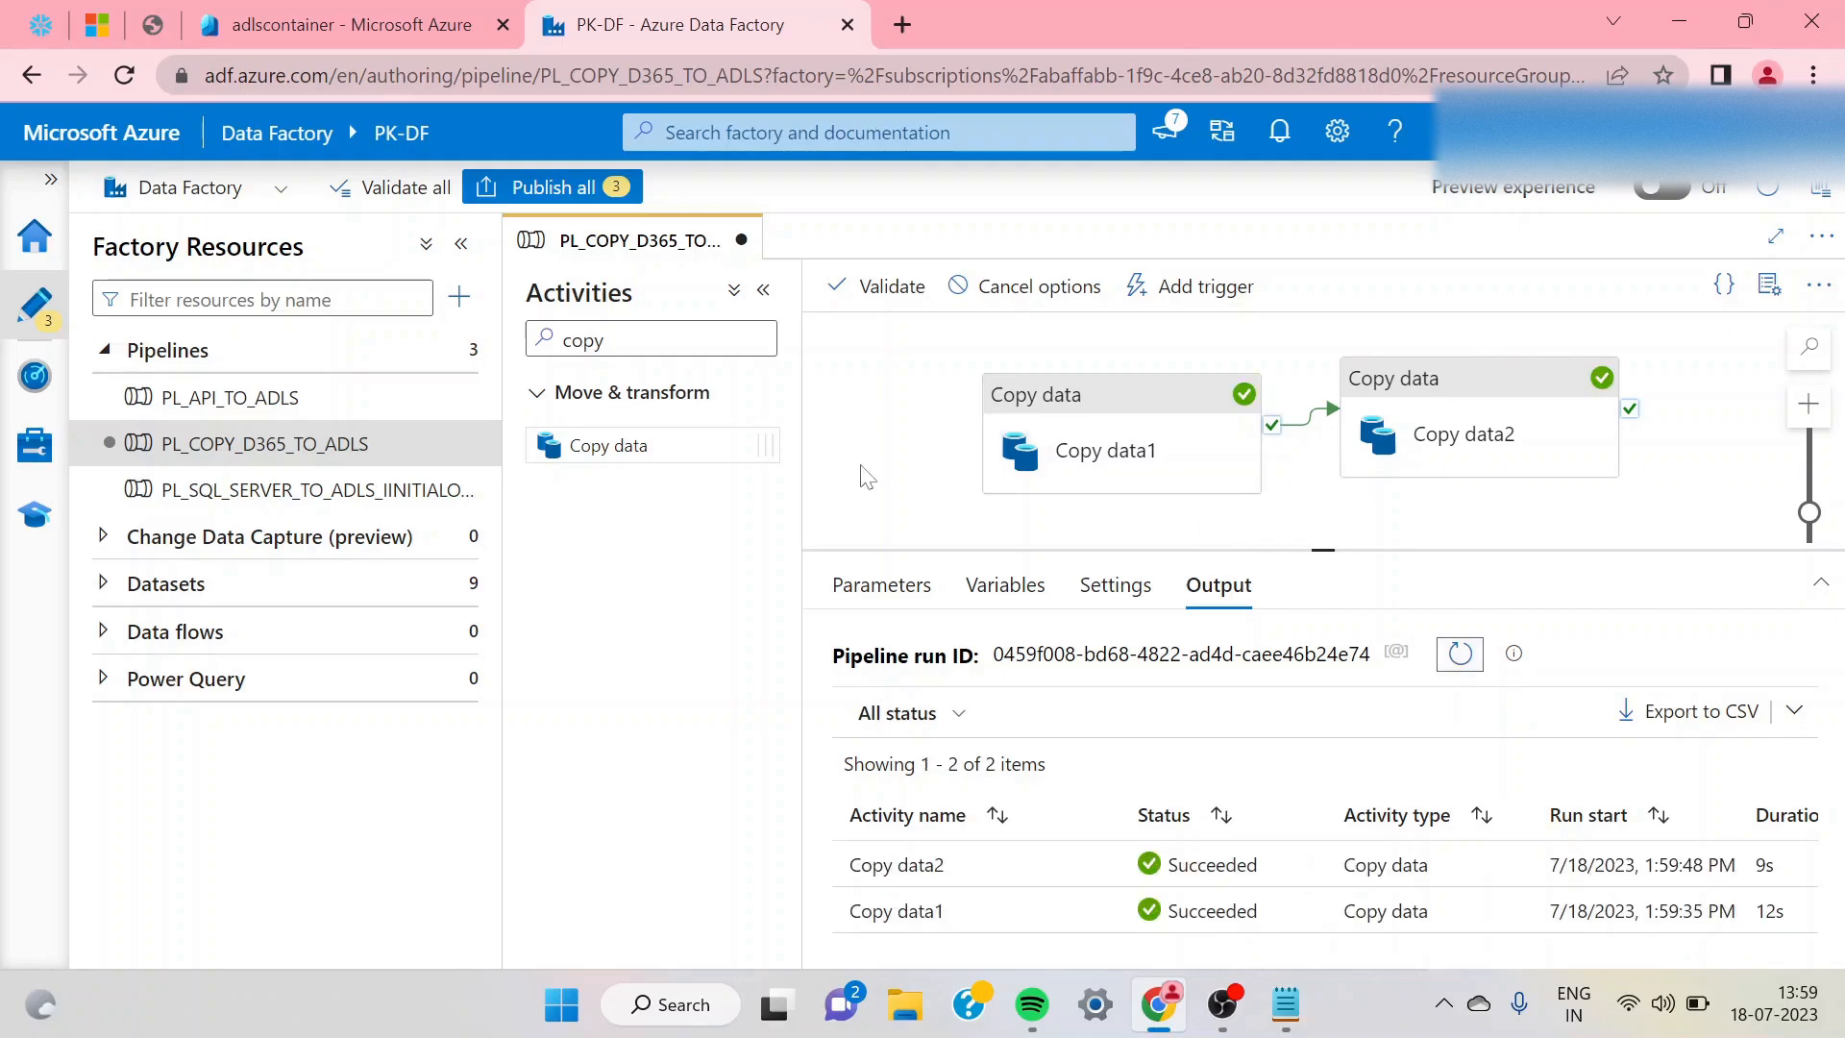
- Check the contents of Log.csv in the pipelinelog folder of adlscontainer in the Azure portal and close the file
{"action": "left_click", "coordinate": [332, 15]}
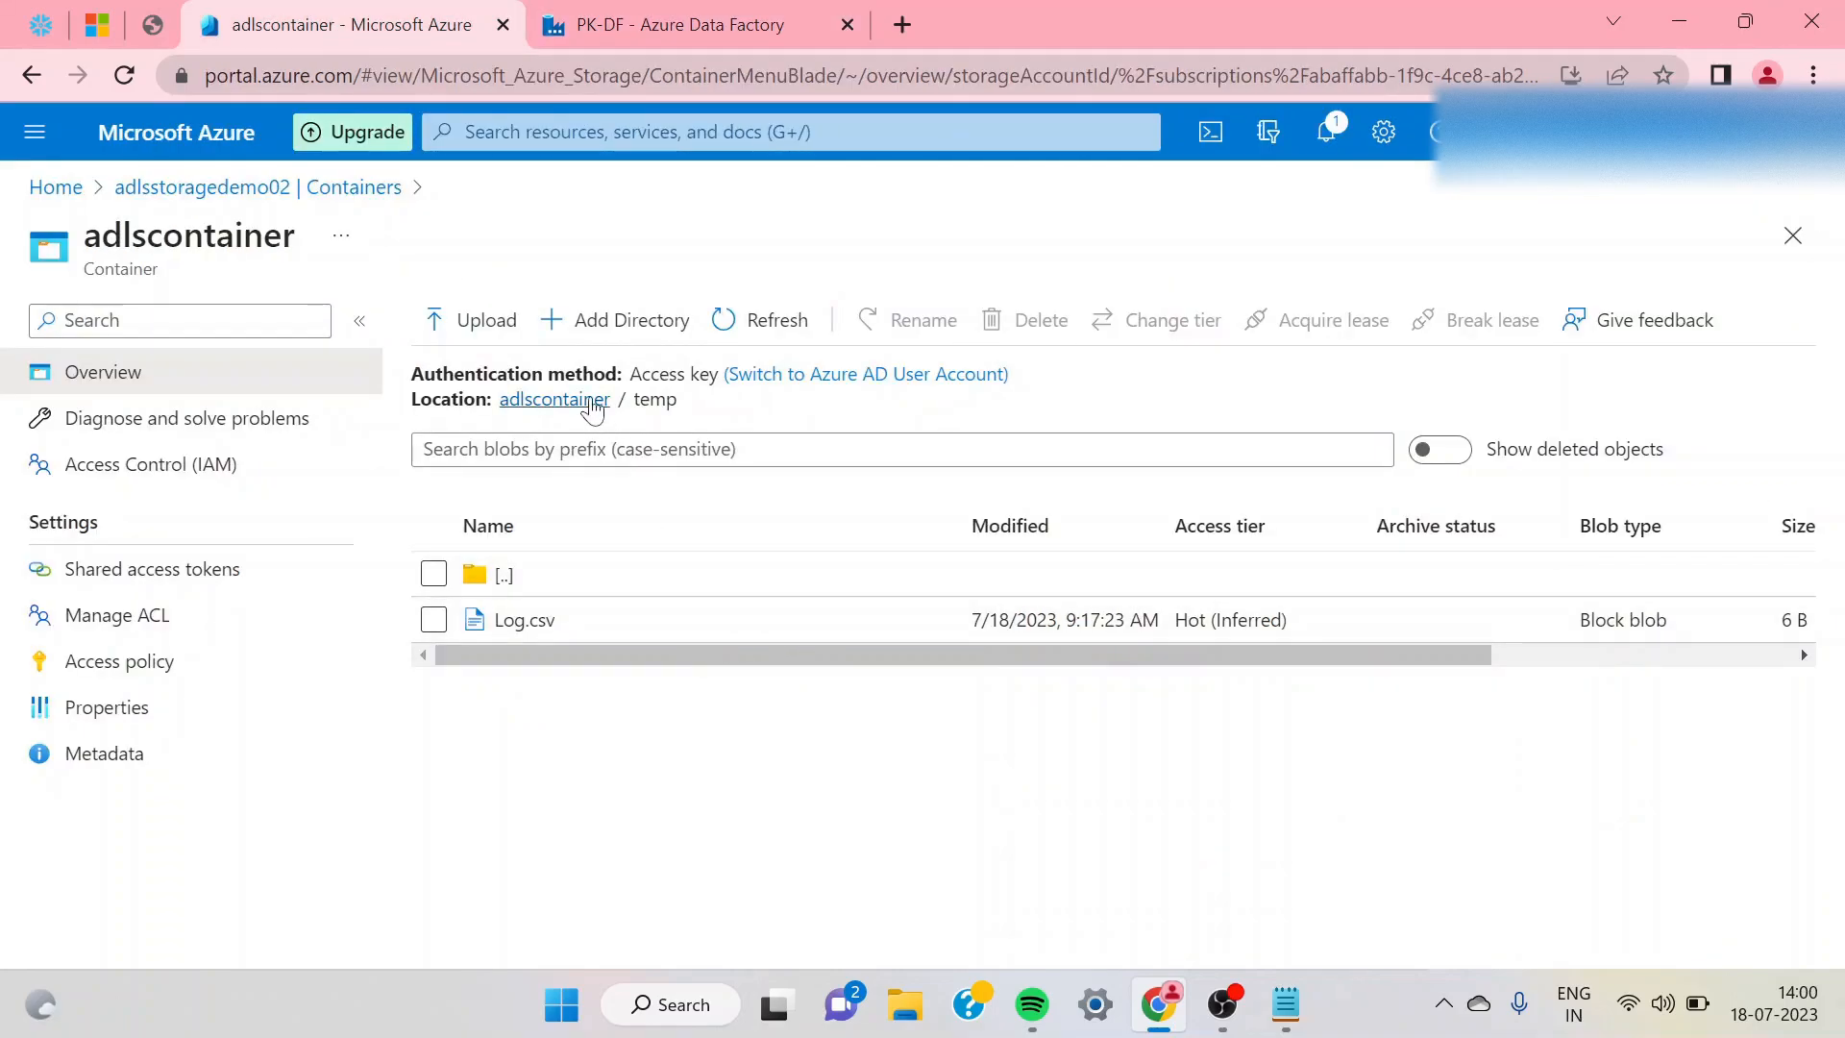
{"action": "left_click", "coordinate": [591, 402]}
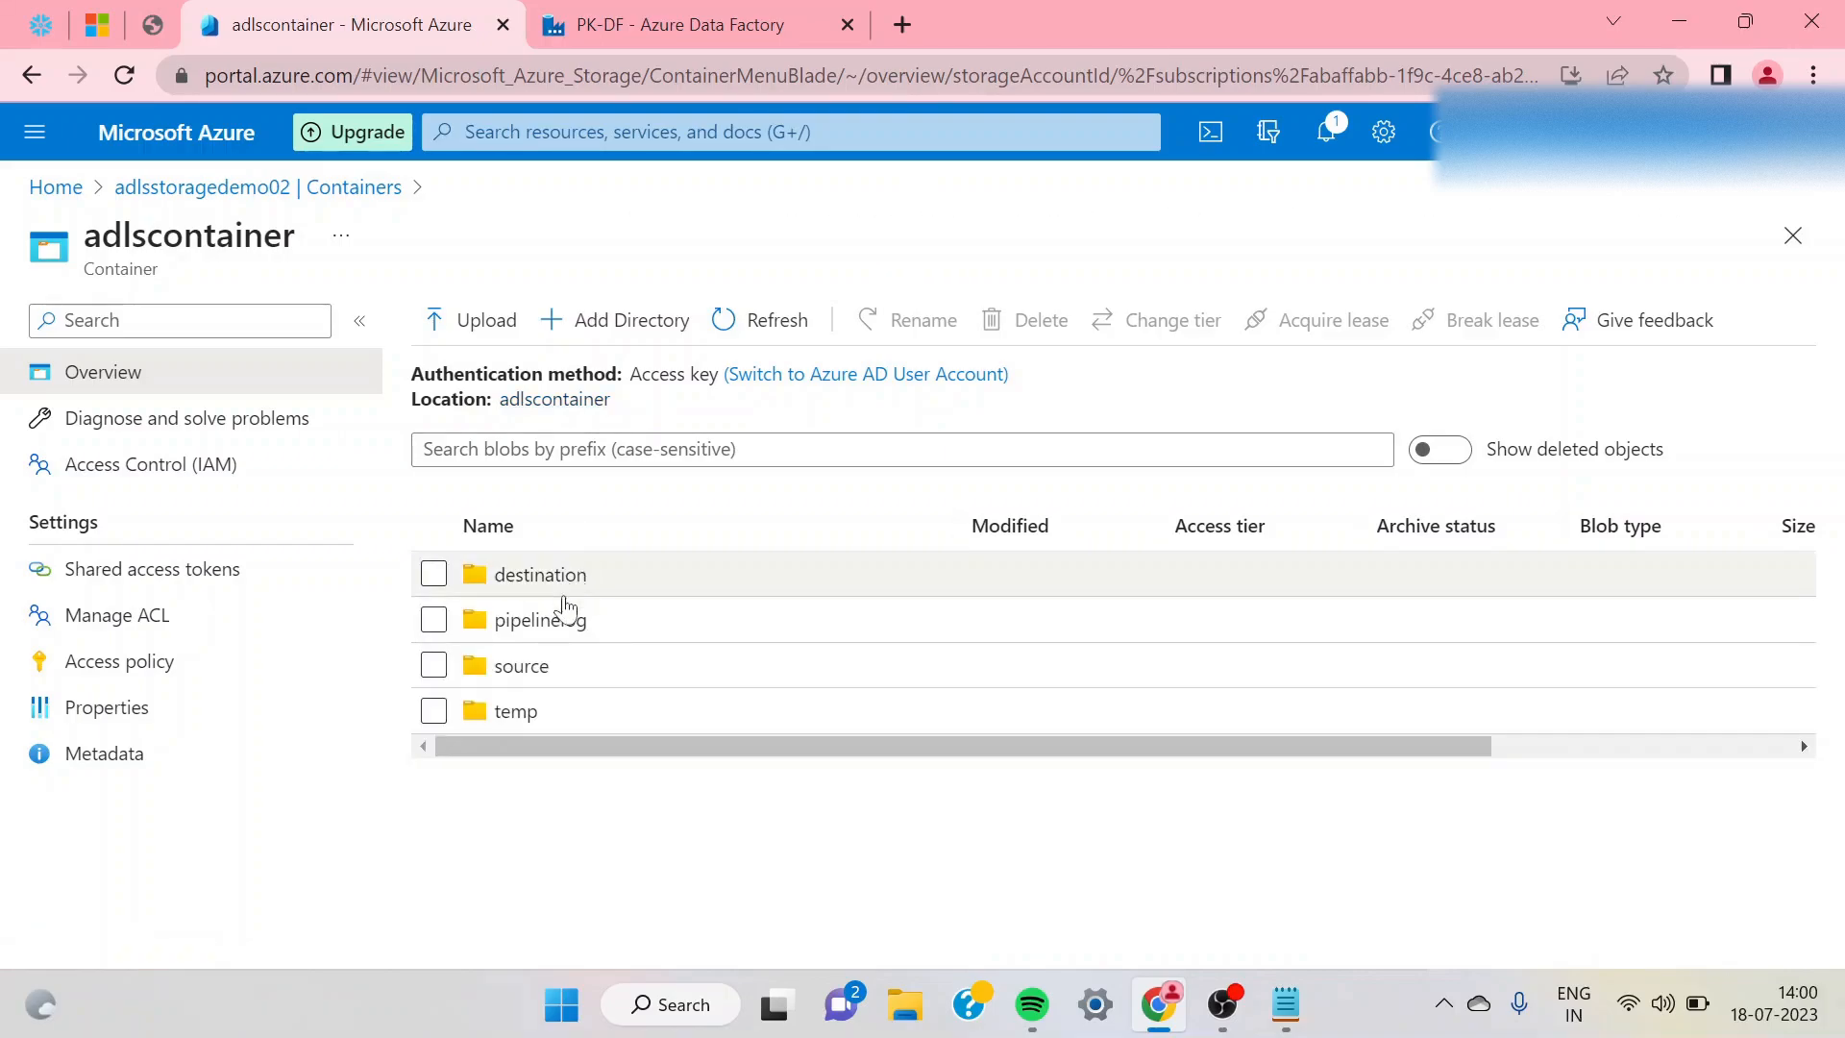
{"action": "left_click", "coordinate": [550, 630]}
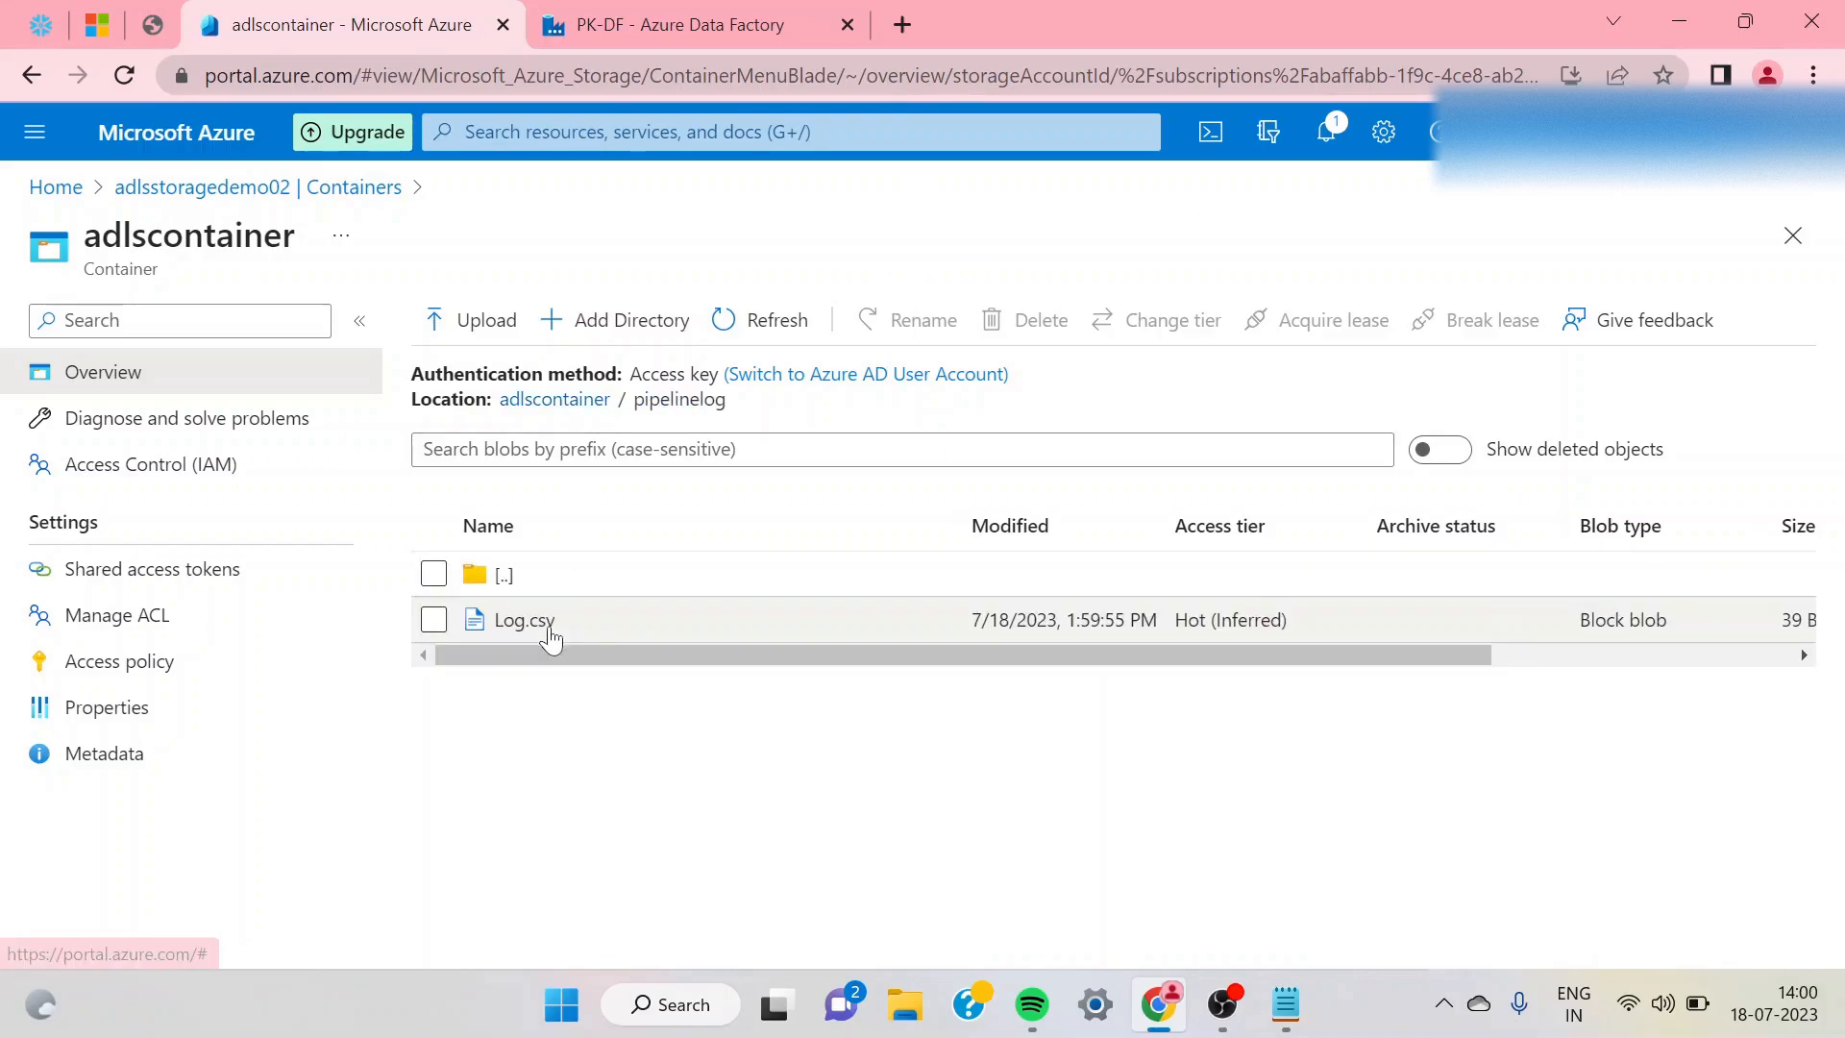
{"action": "left_click", "coordinate": [549, 634]}
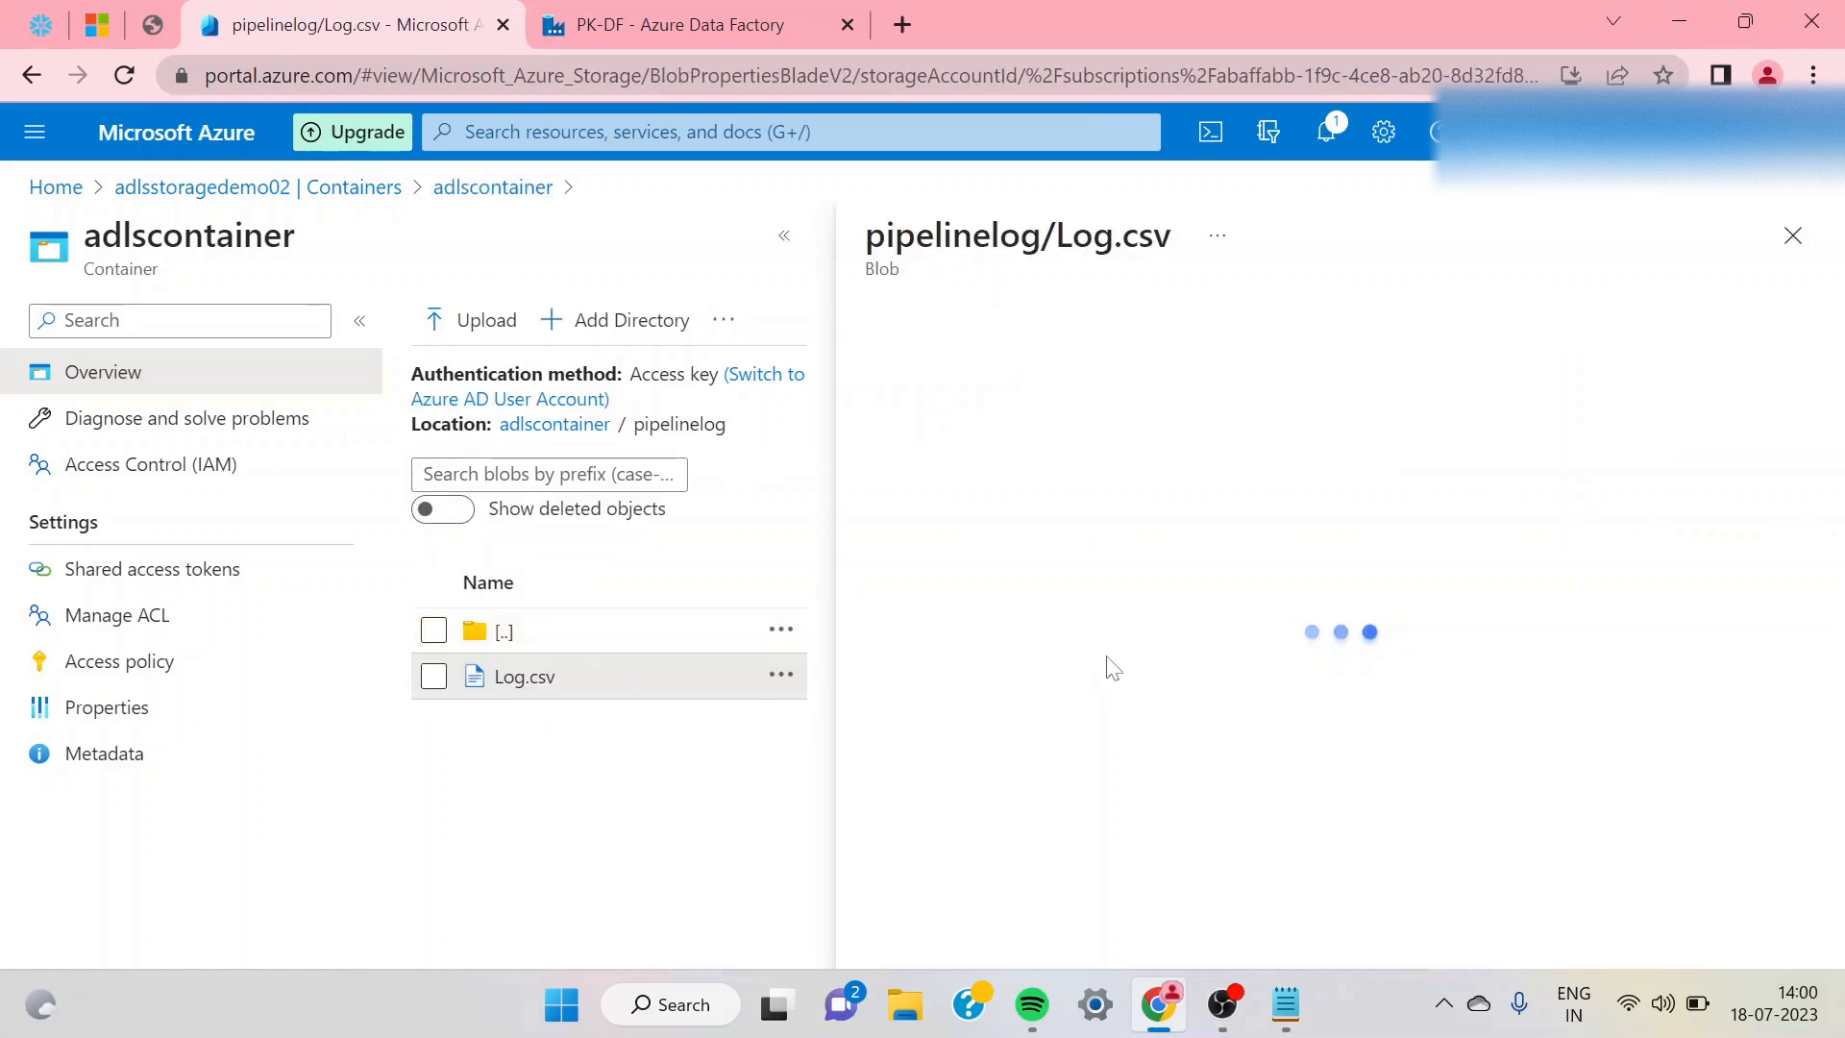
{"action": "left_click", "coordinate": [1121, 394]}
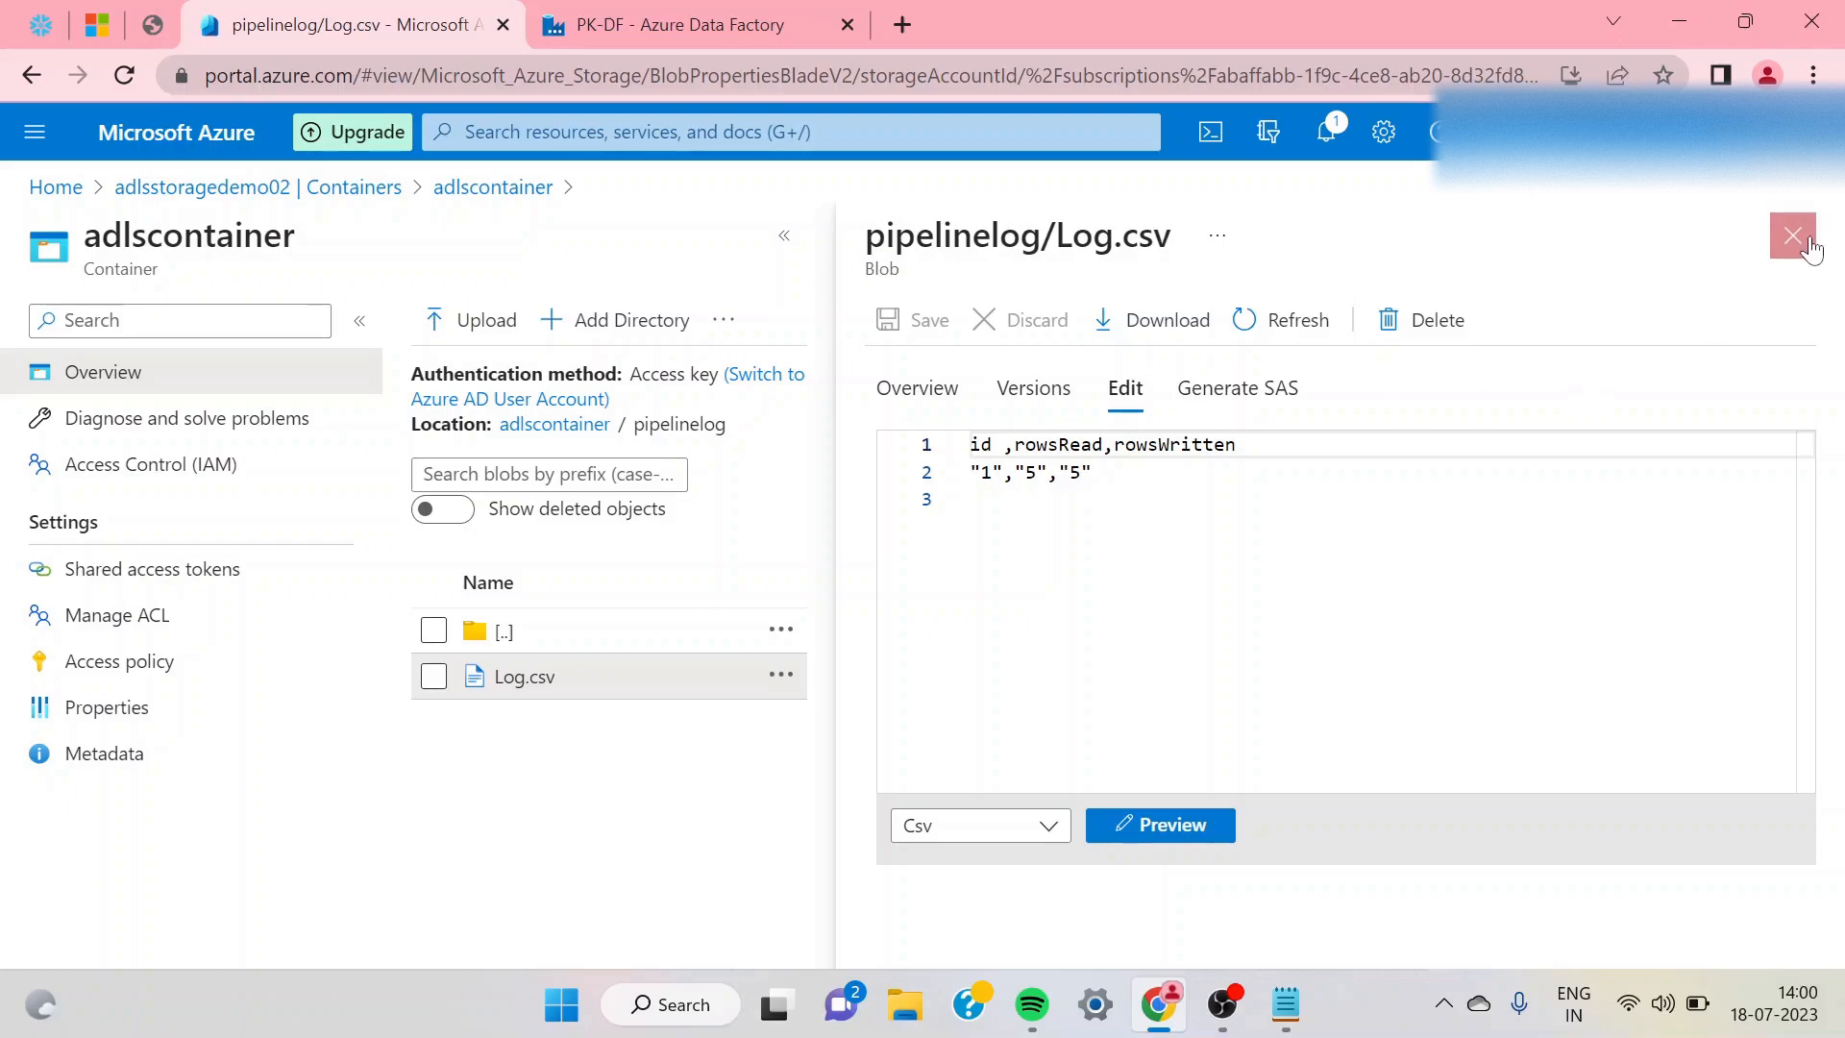
{"action": "left_click", "coordinate": [1792, 236]}
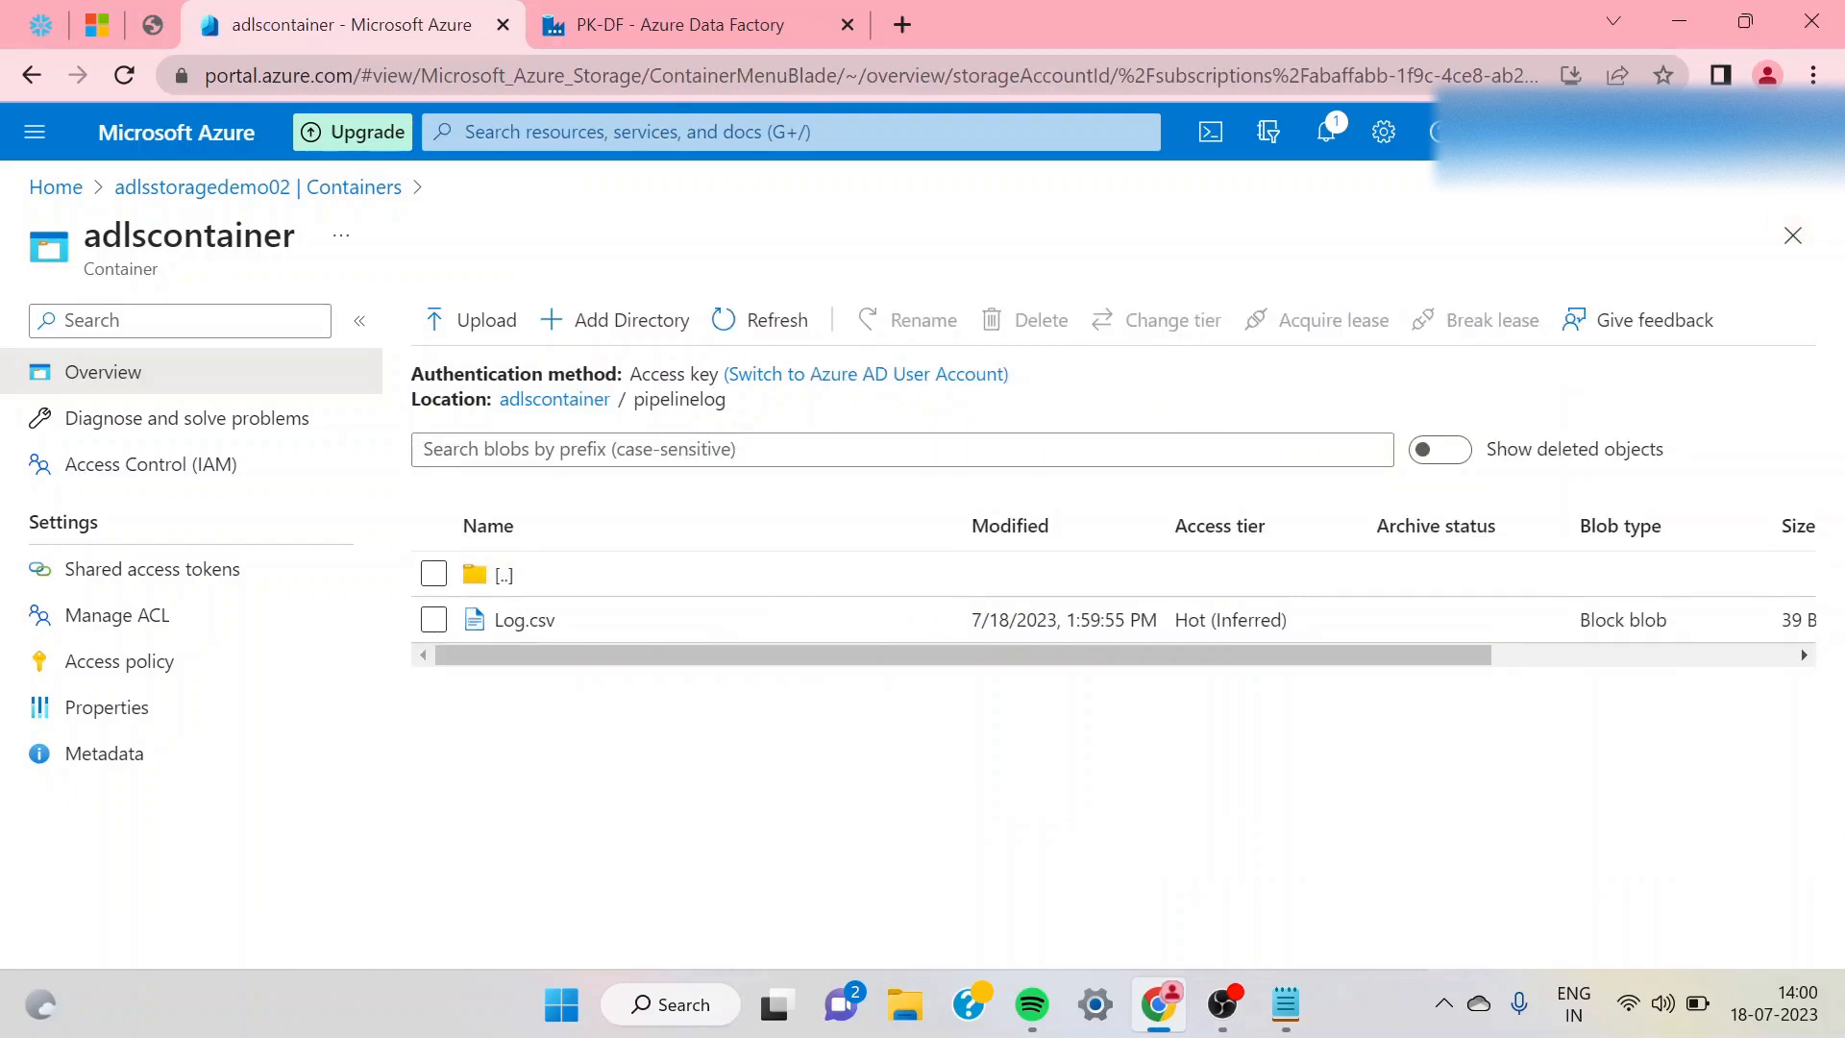
- Publish the pending pipeline and dataset changes in Data Factory and switch to the topic notes in Notepad
{"action": "left_click", "coordinate": [657, 25]}
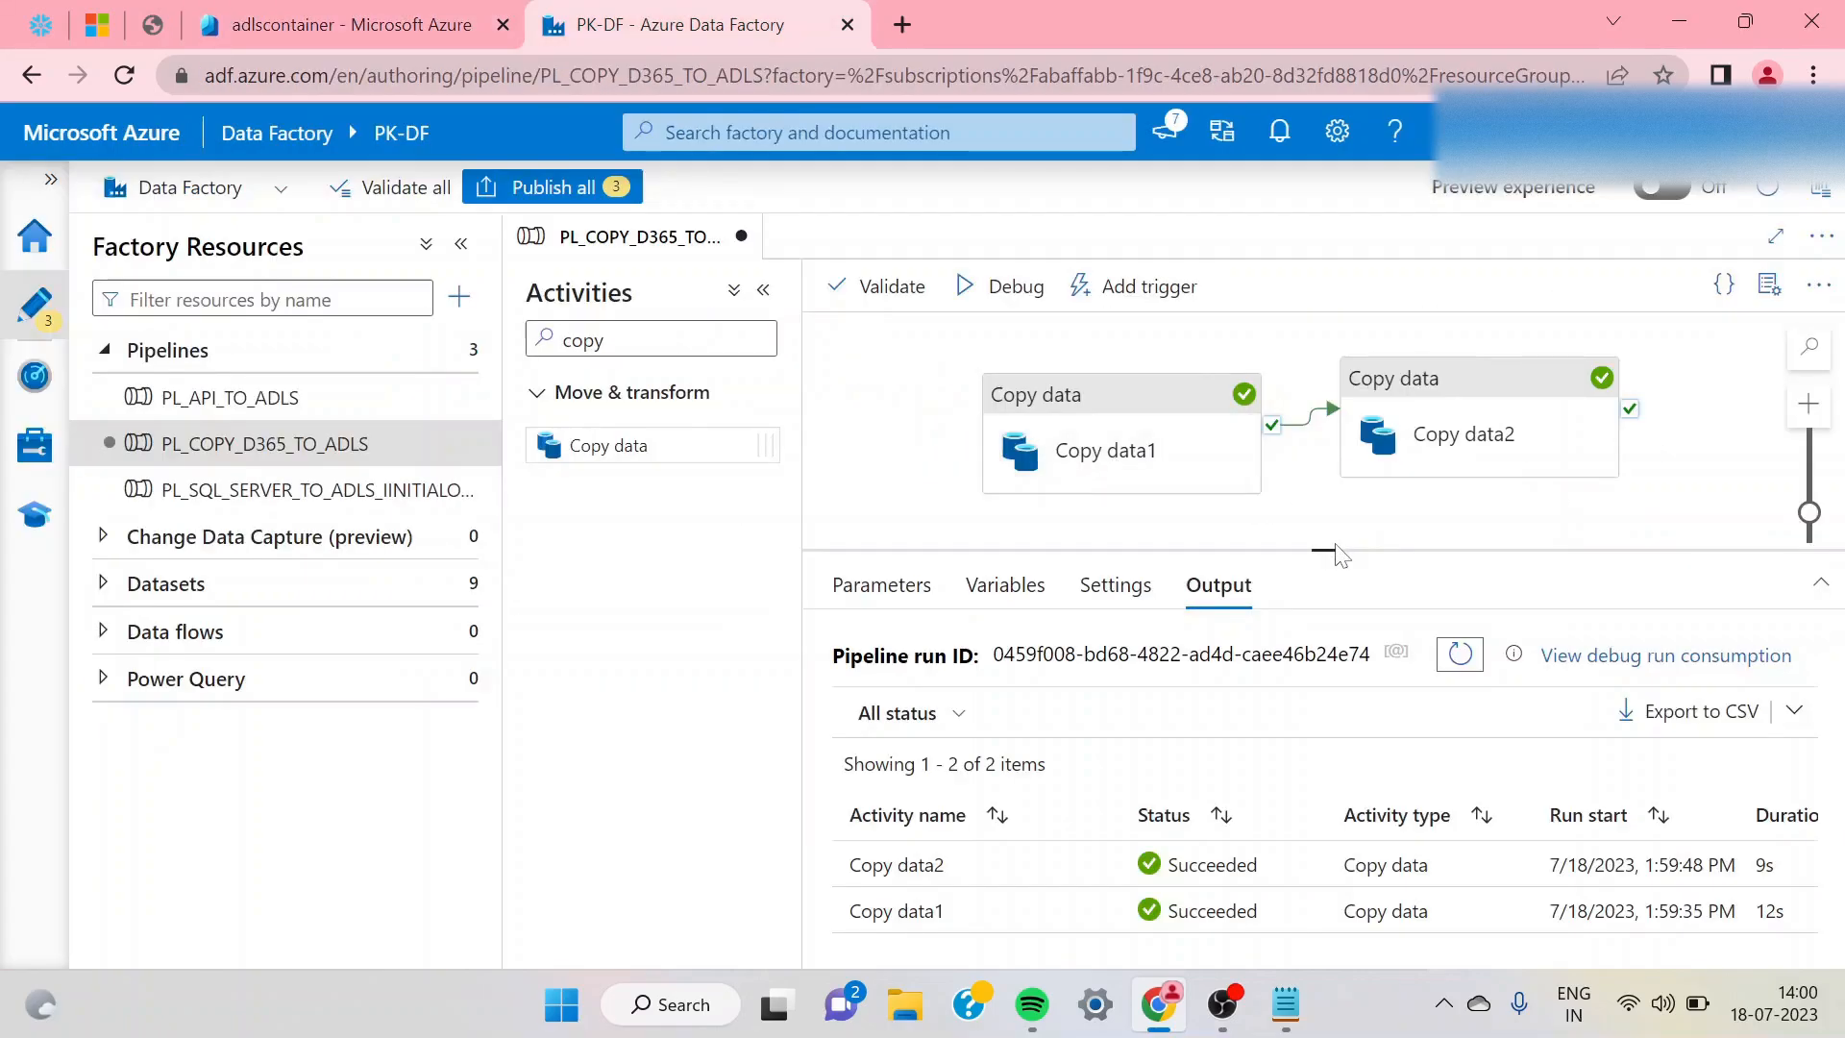
{"action": "left_click_drag", "start_coordinate": [1325, 547], "coordinate": [1324, 484]}
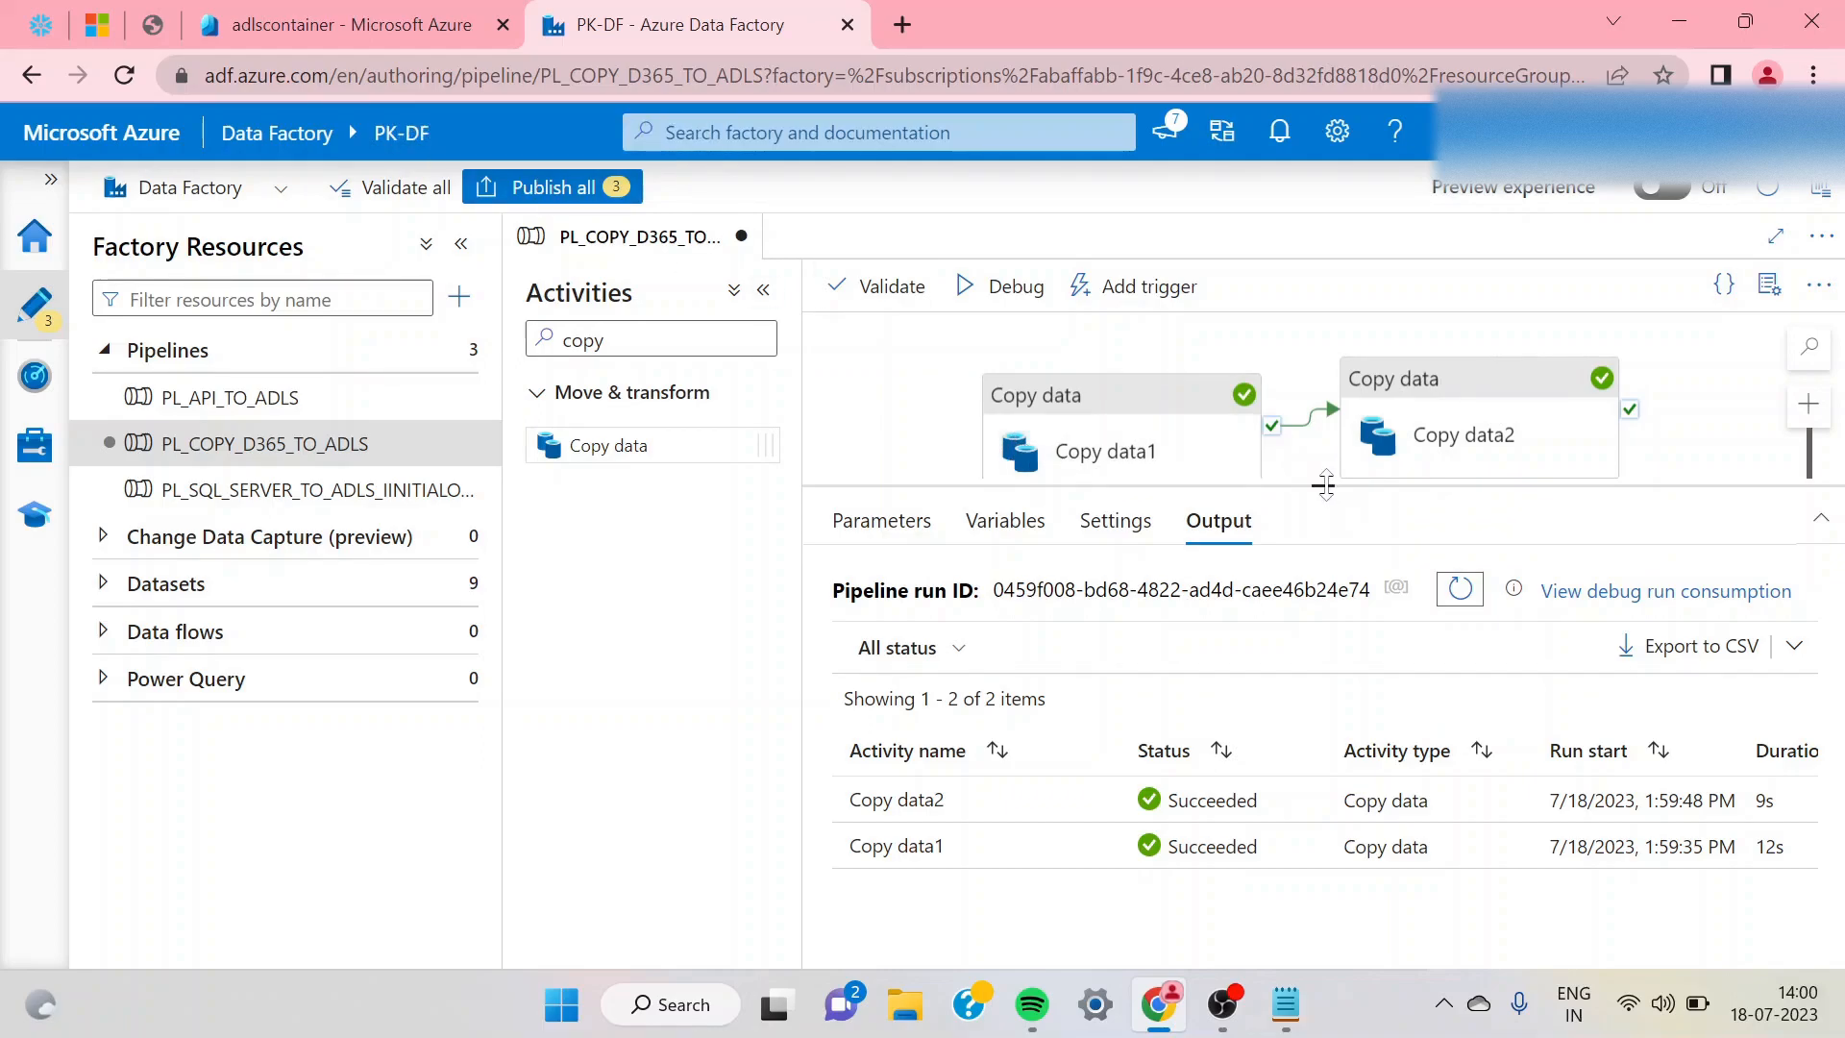
{"action": "left_click_drag", "start_coordinate": [1324, 485], "coordinate": [1325, 605]}
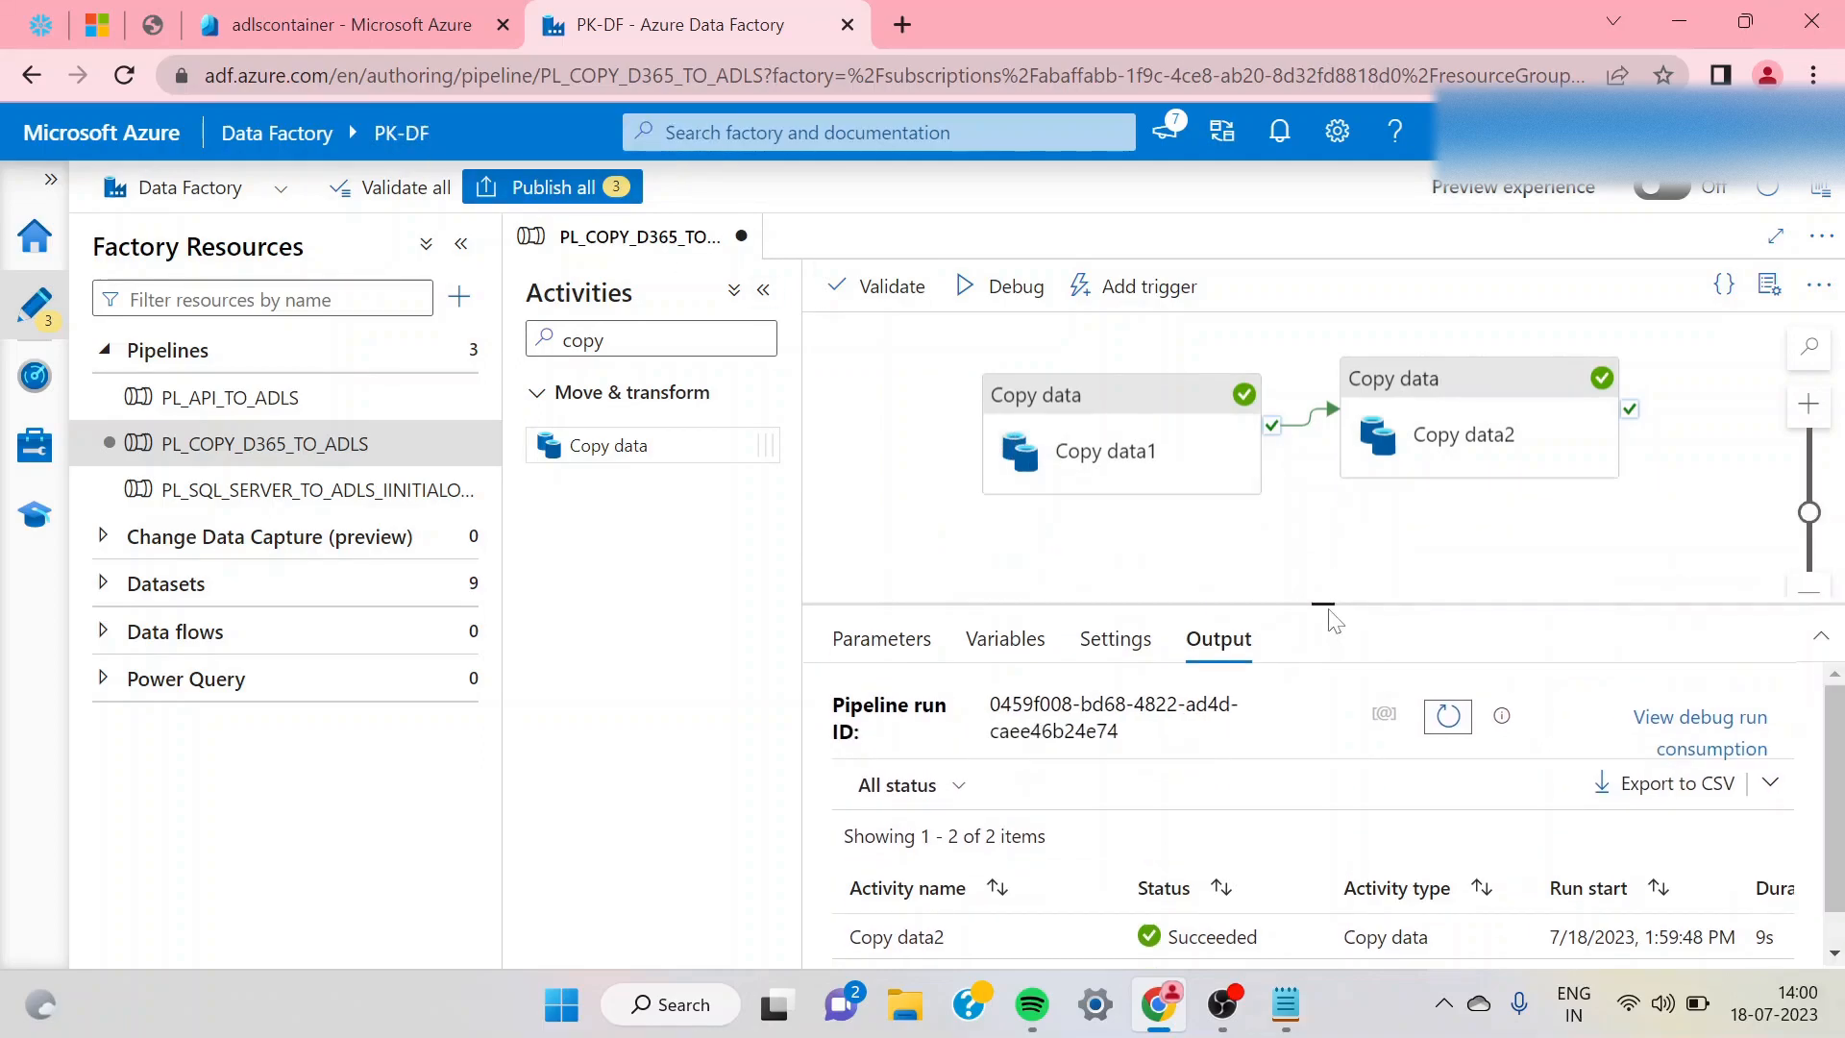
{"action": "left_click", "coordinate": [536, 188]}
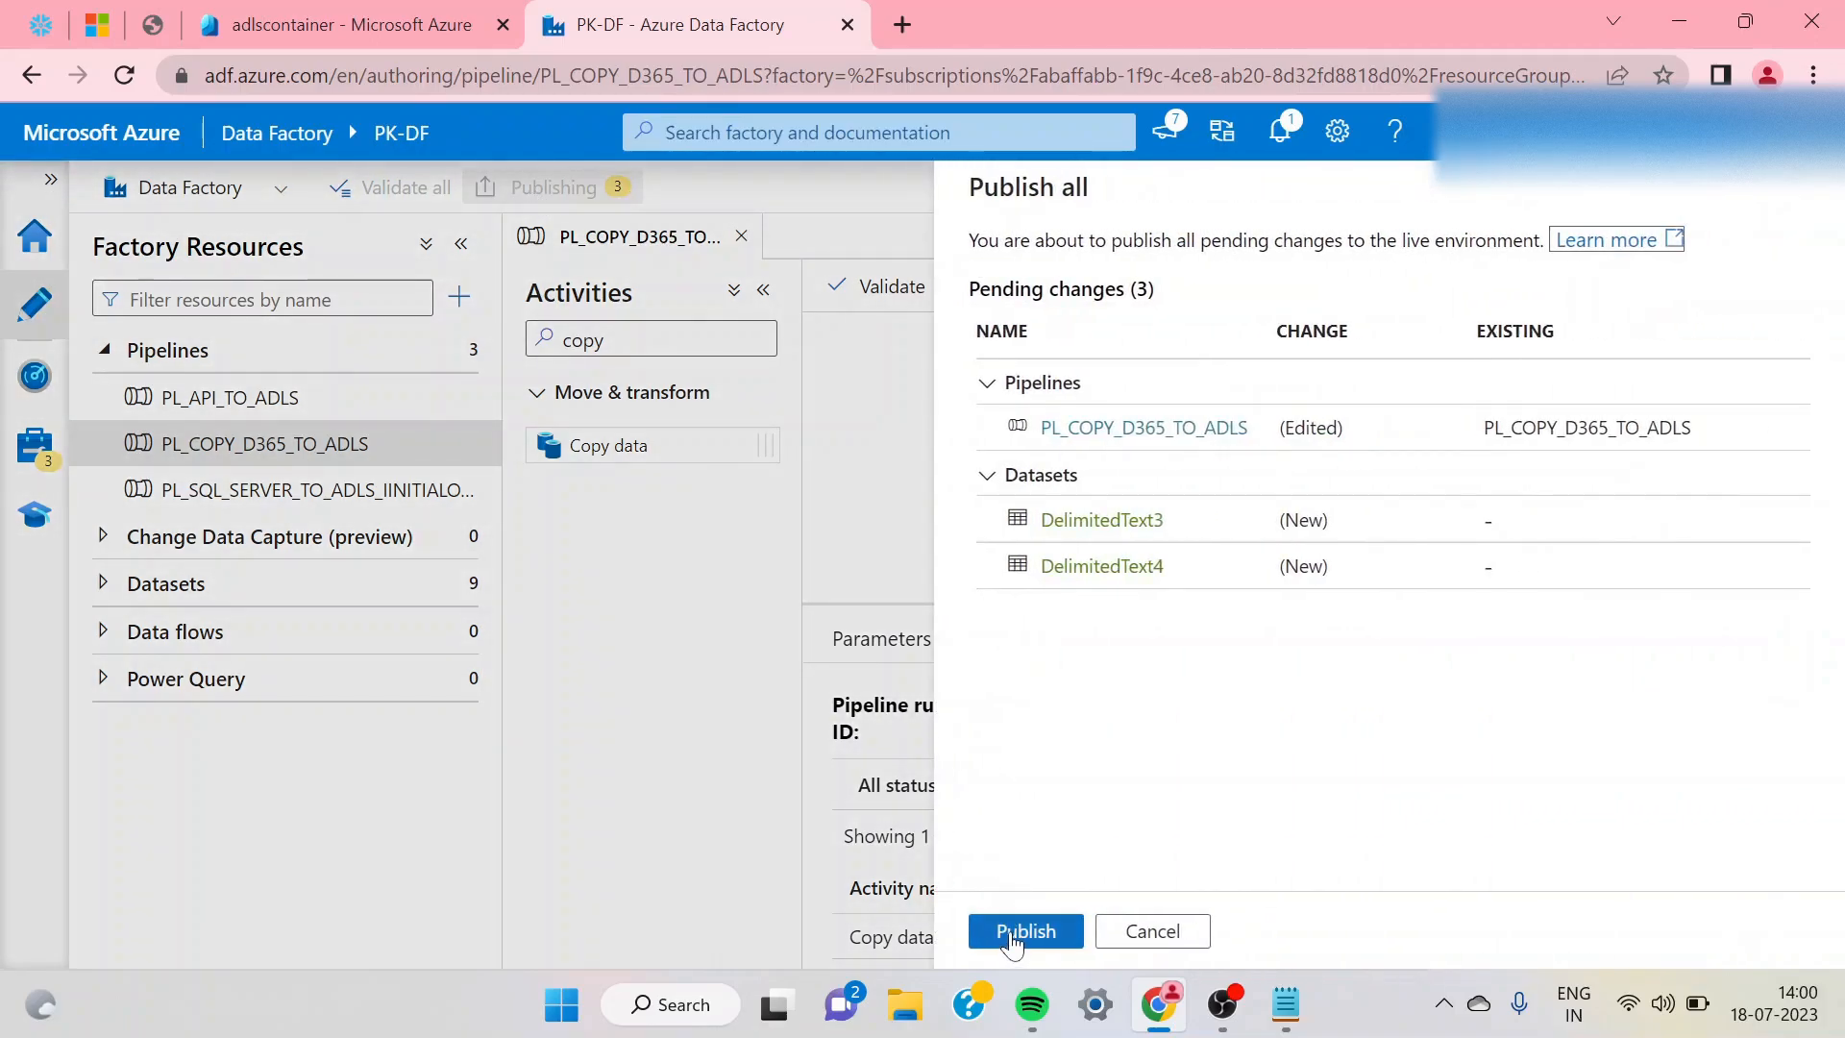
{"action": "left_click", "coordinate": [1011, 931]}
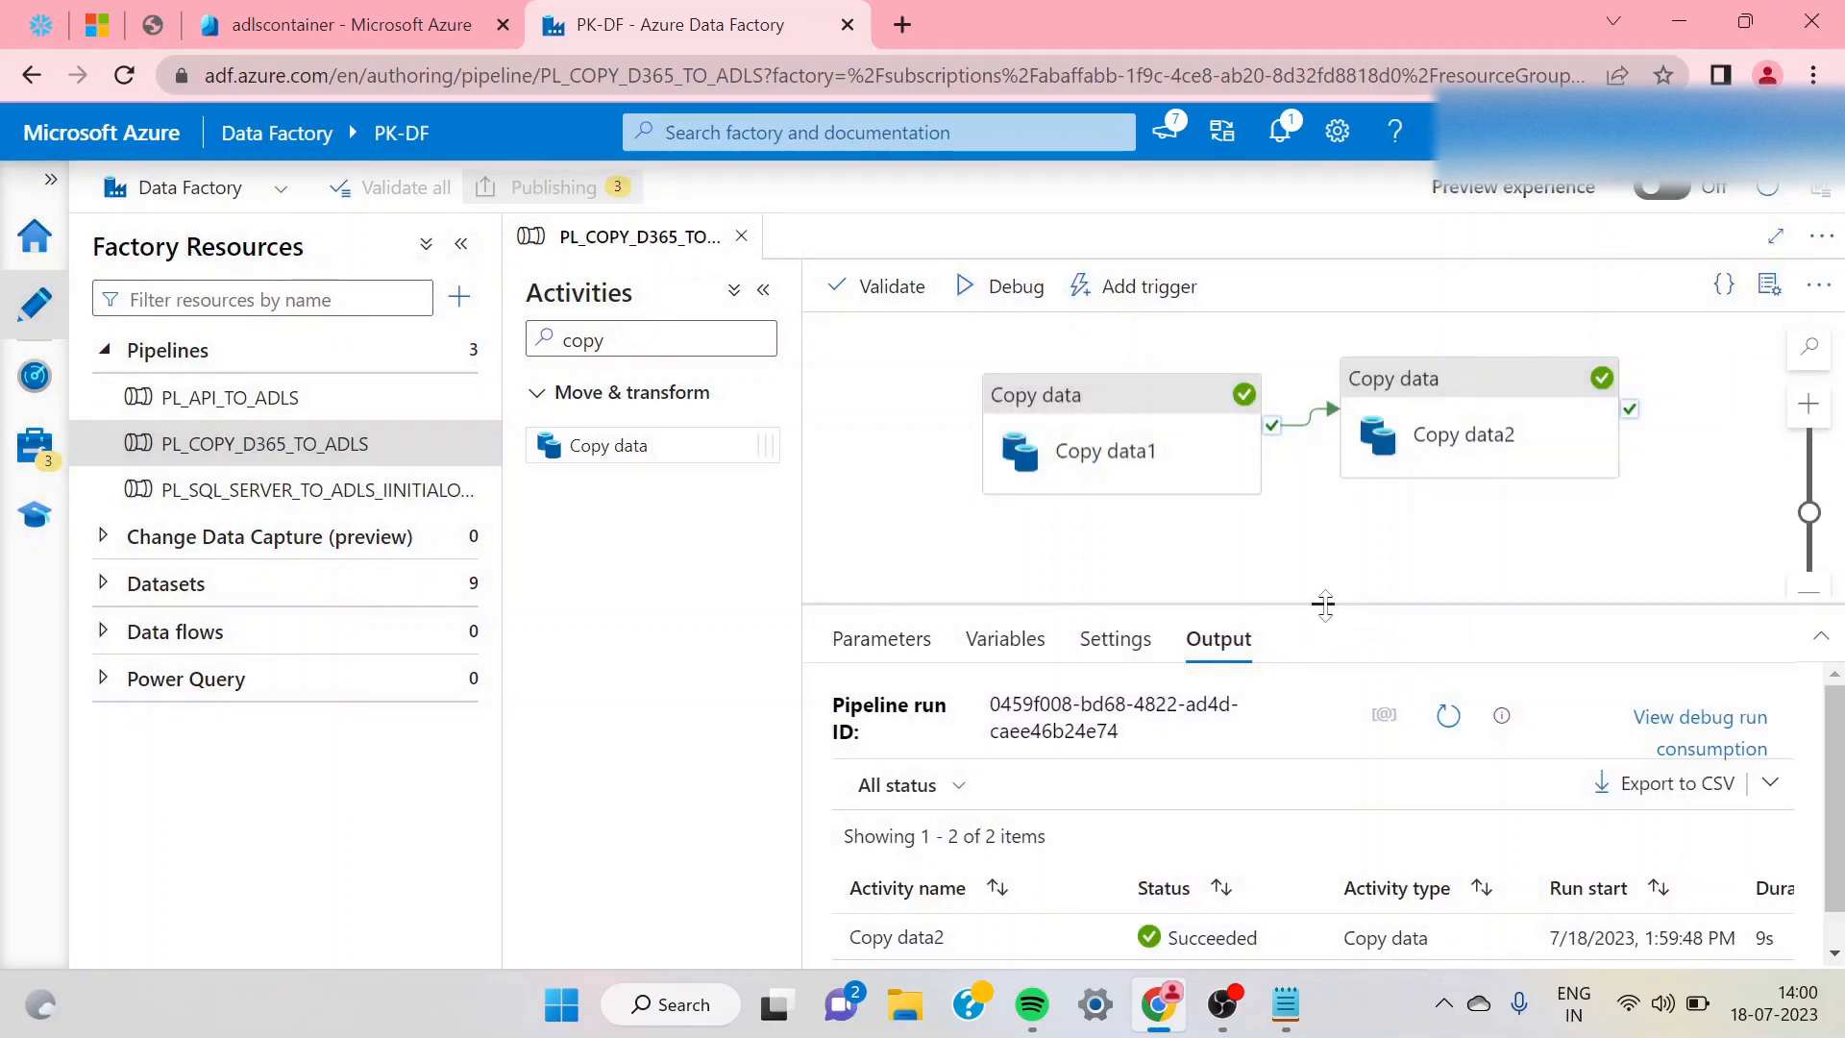
{"action": "left_click", "coordinate": [1284, 1024]}
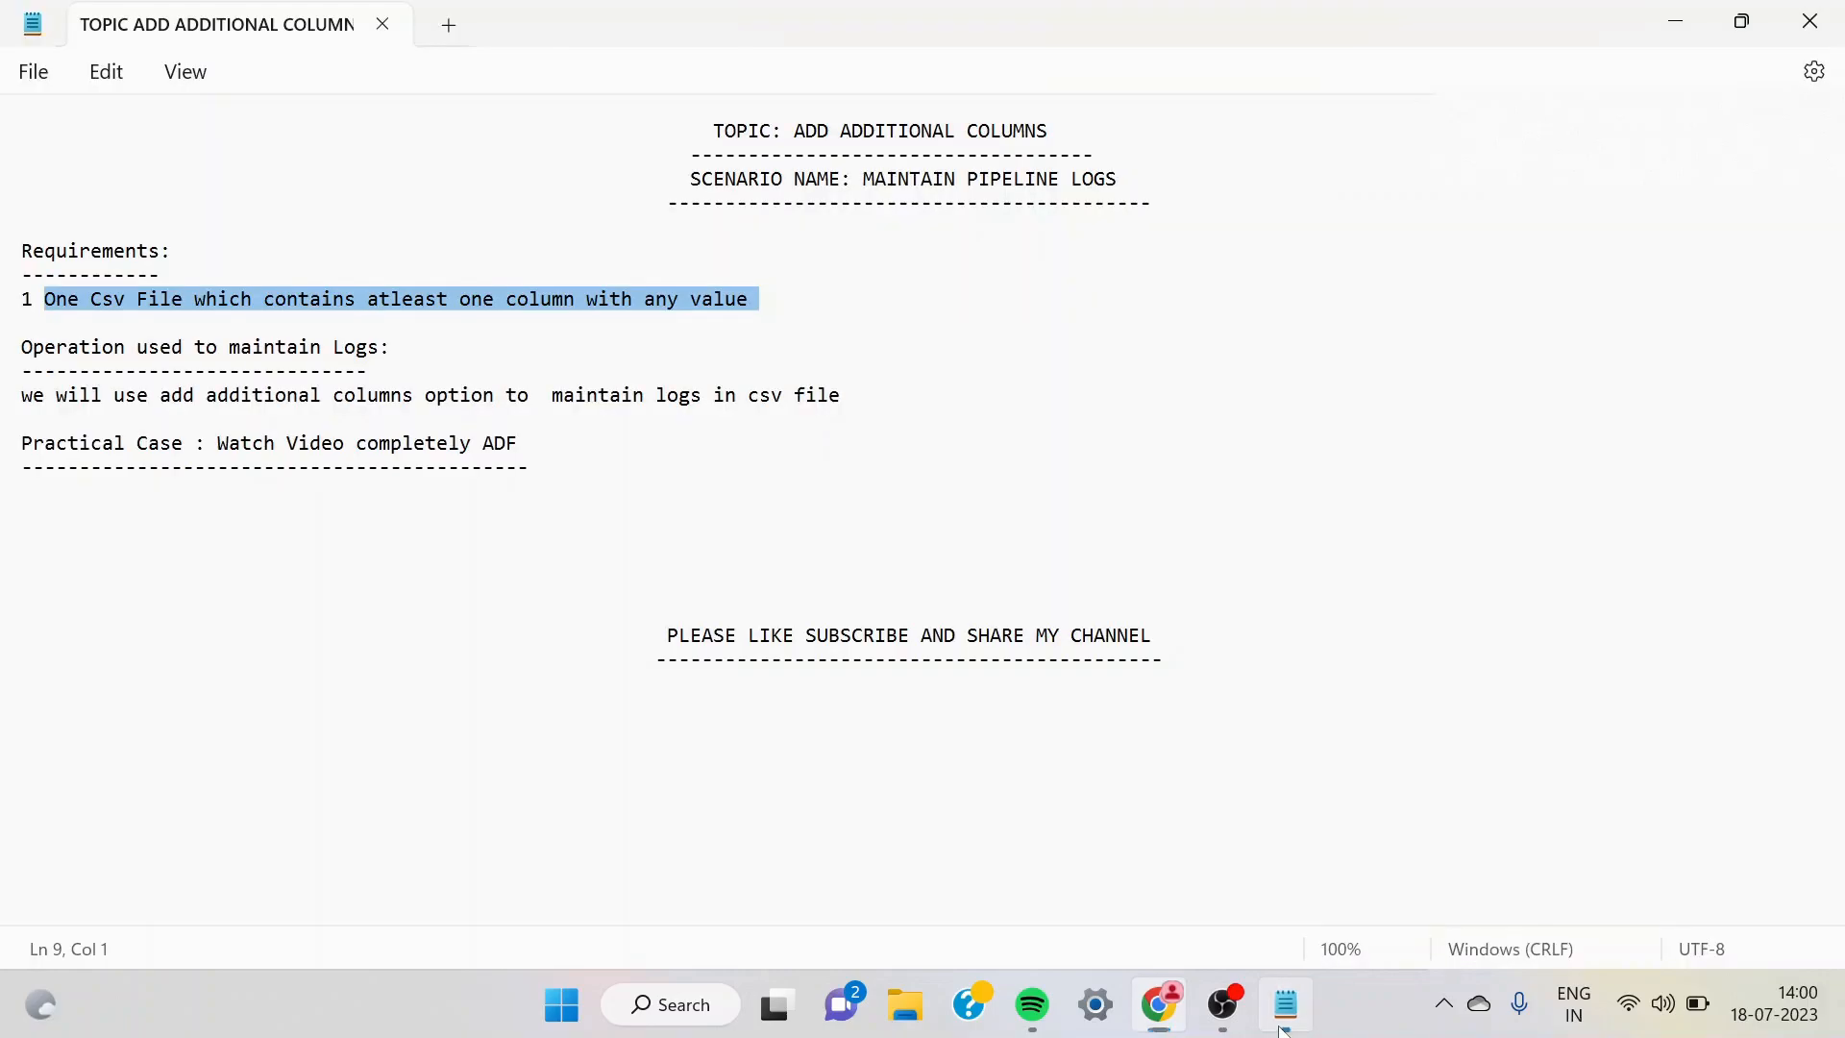